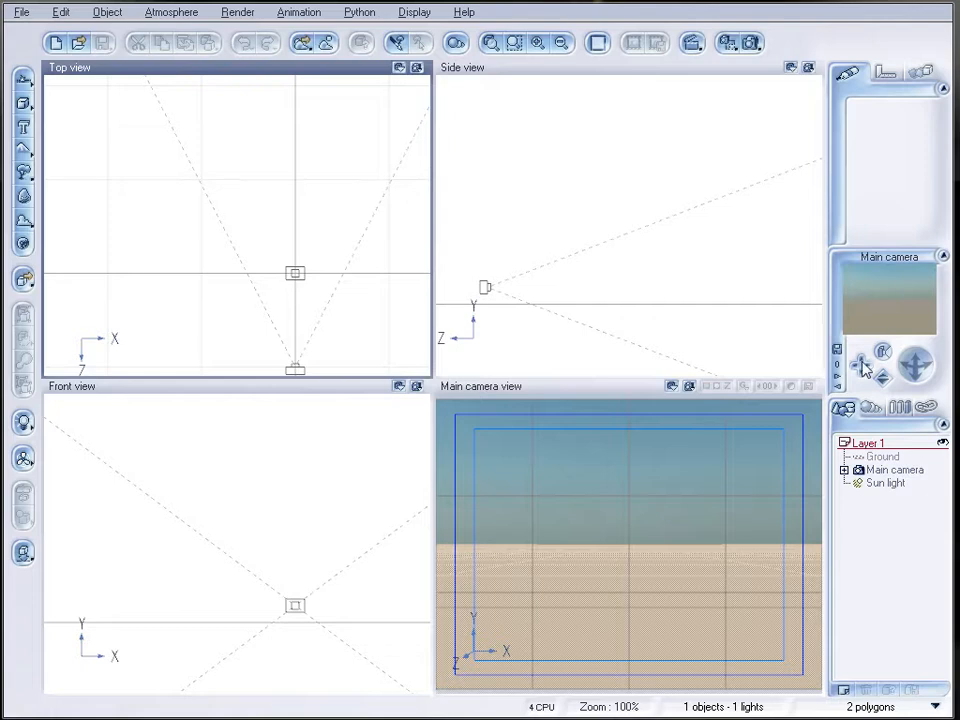
- Add a standard terrain and flatten its height until it forms low, gentle hills
{"action": "left_click_drag", "start_coordinate": [371, 249], "coordinate": [358, 298]}
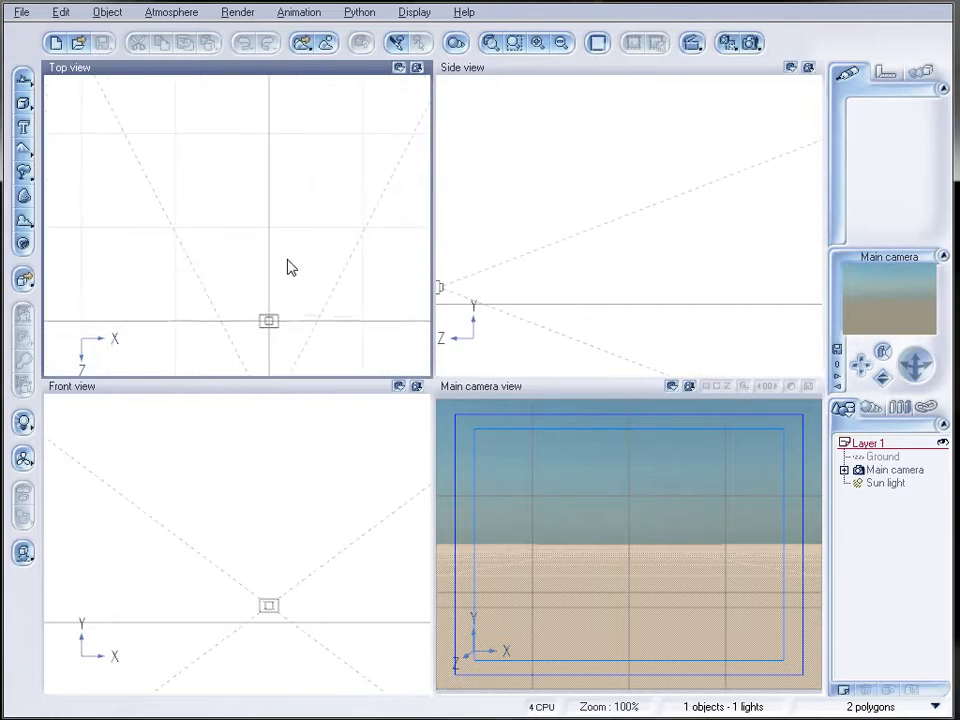
{"action": "left_click_drag", "start_coordinate": [287, 268], "coordinate": [351, 292]}
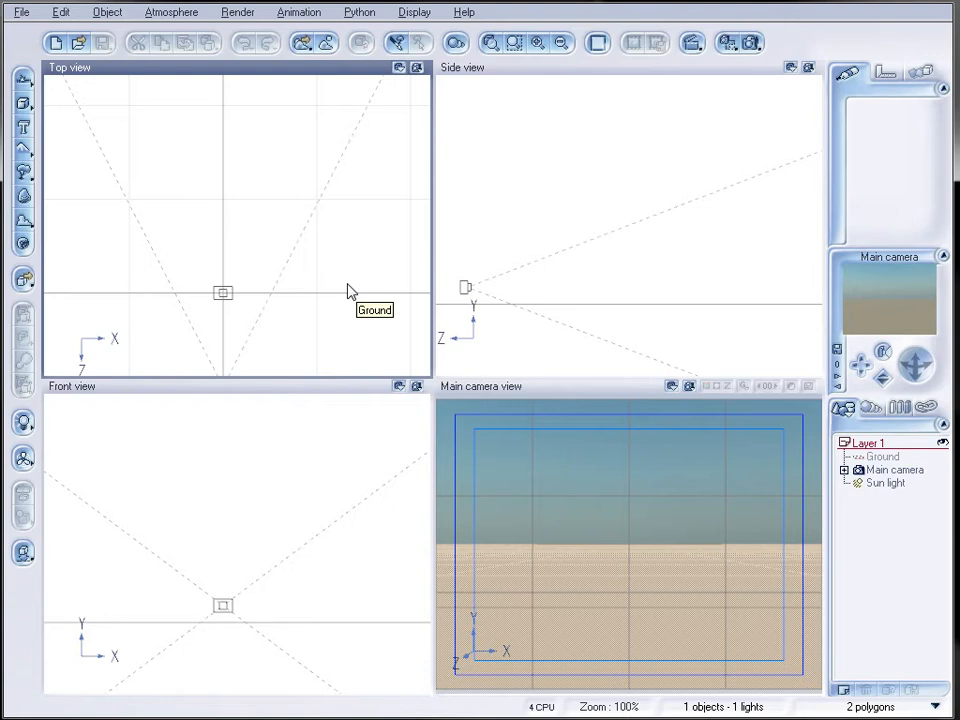
{"action": "left_click_drag", "start_coordinate": [610, 292], "coordinate": [656, 317]}
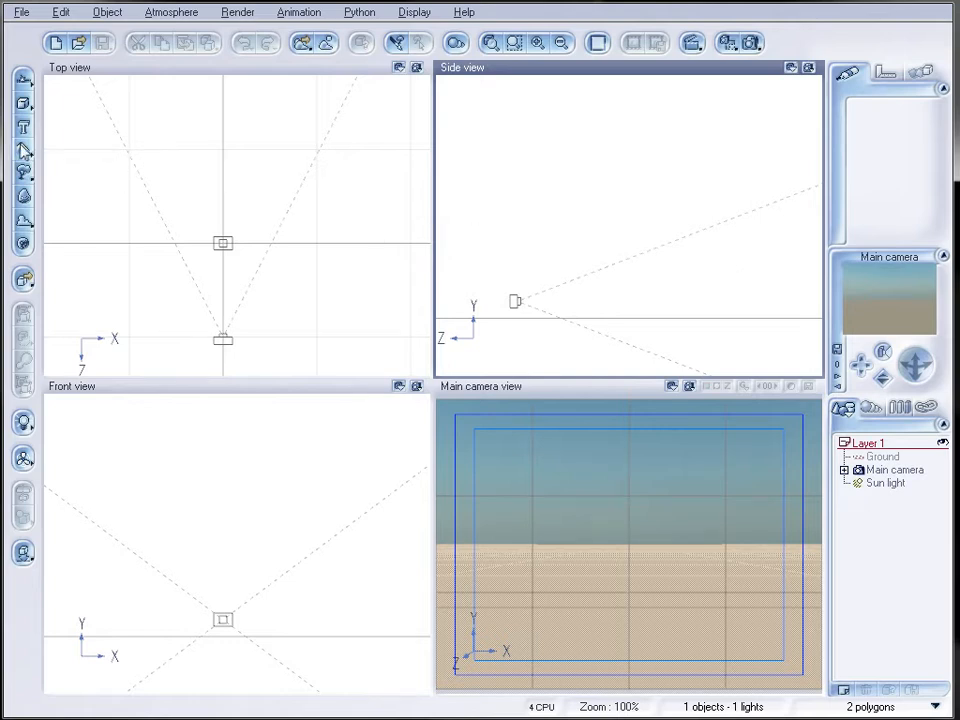
{"action": "left_click", "coordinate": [22, 149]}
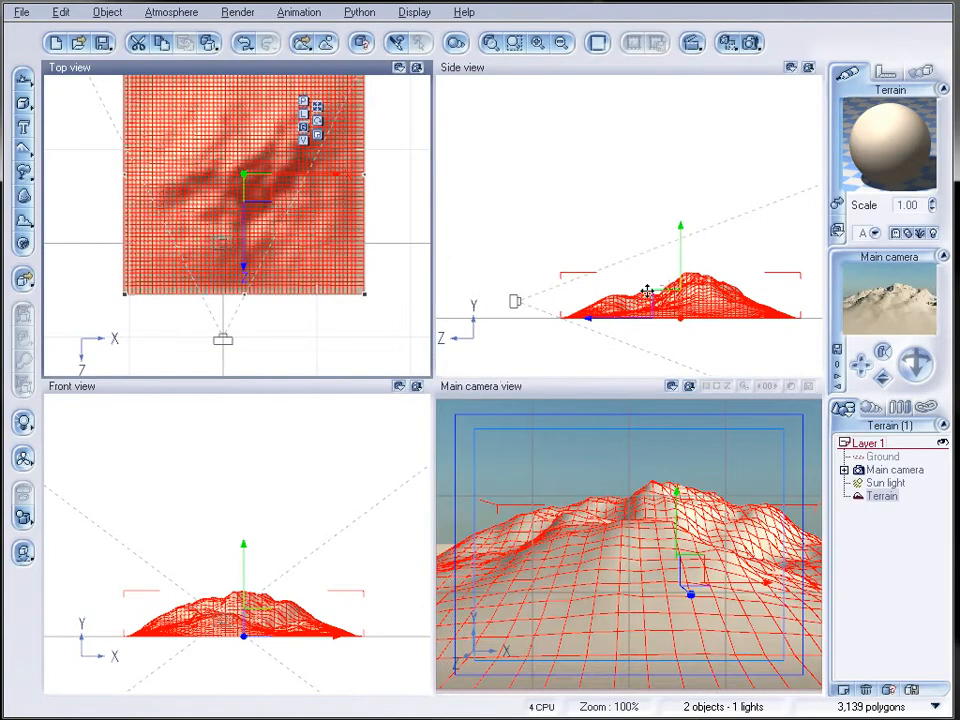
{"action": "left_click", "coordinate": [647, 294]}
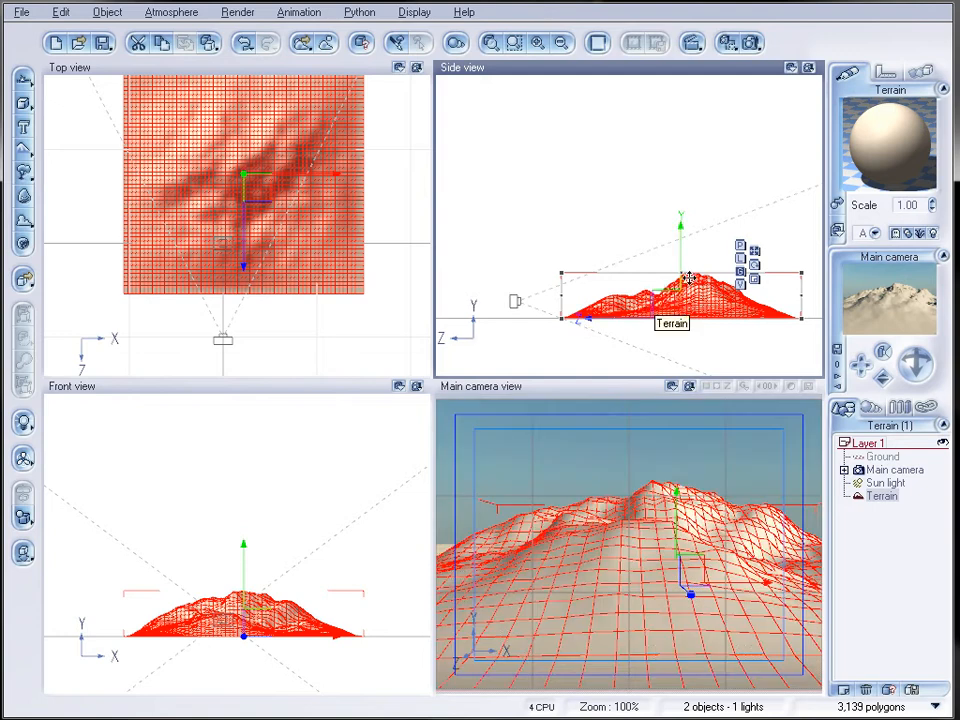
{"action": "left_click_drag", "start_coordinate": [682, 273], "coordinate": [684, 306]}
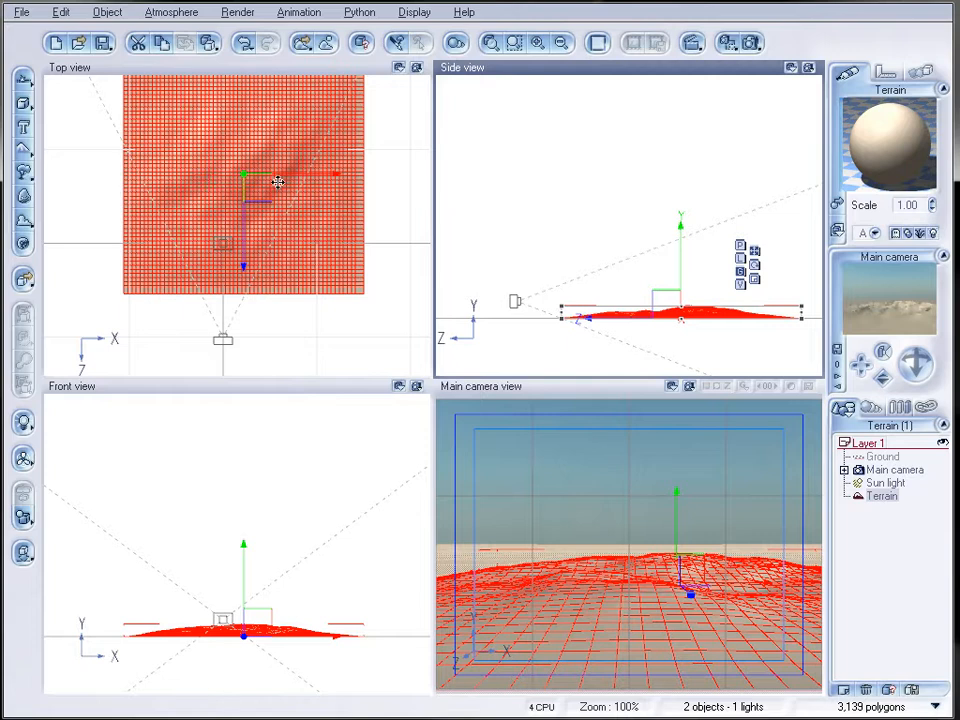
- Enlarge the flattened terrain in width and depth in the top view so it covers a much wider area
{"action": "scroll", "coordinate": [193, 195], "scroll_direction": "down", "scroll_amount": 3}
{"action": "scroll", "coordinate": [199, 200], "scroll_direction": "up", "scroll_amount": 1}
{"action": "left_click_drag", "start_coordinate": [187, 206], "coordinate": [141, 206]}
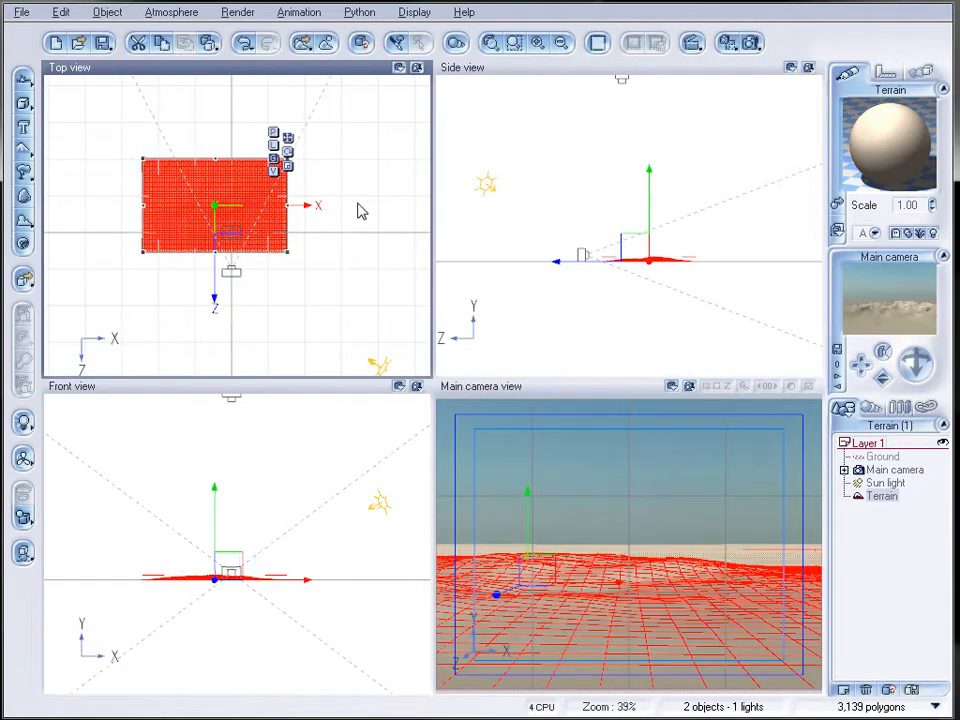
{"action": "left_click_drag", "start_coordinate": [289, 205], "coordinate": [376, 205]}
{"action": "left_click_drag", "start_coordinate": [261, 157], "coordinate": [261, 83]}
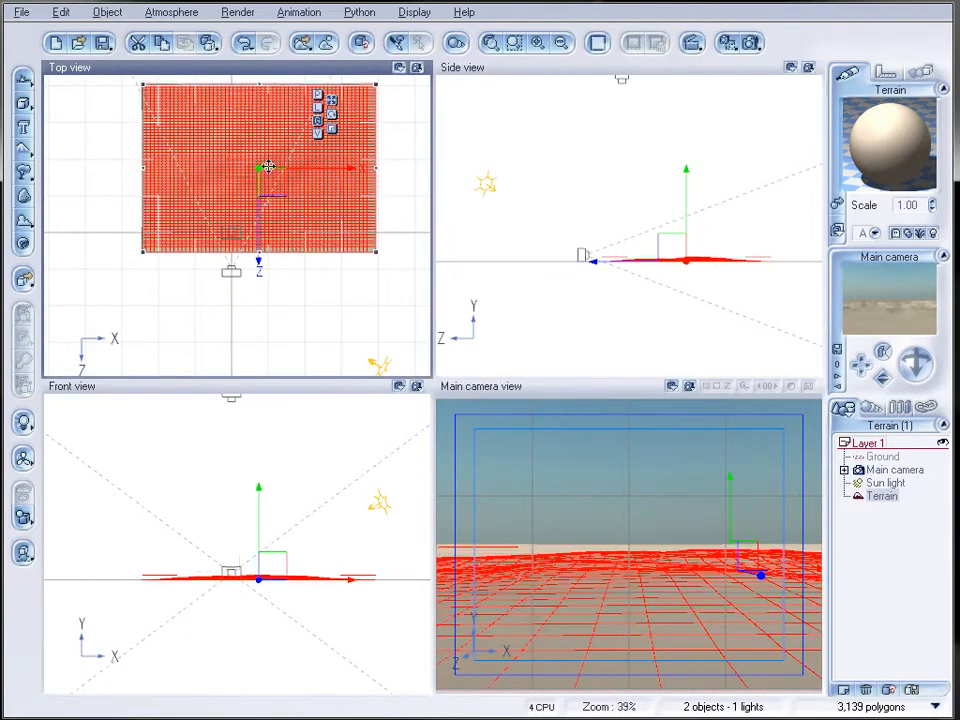
- Center the terrain in front of the main camera and pull its near edge closer to the camera
{"action": "left_click_drag", "start_coordinate": [278, 193], "coordinate": [240, 185]}
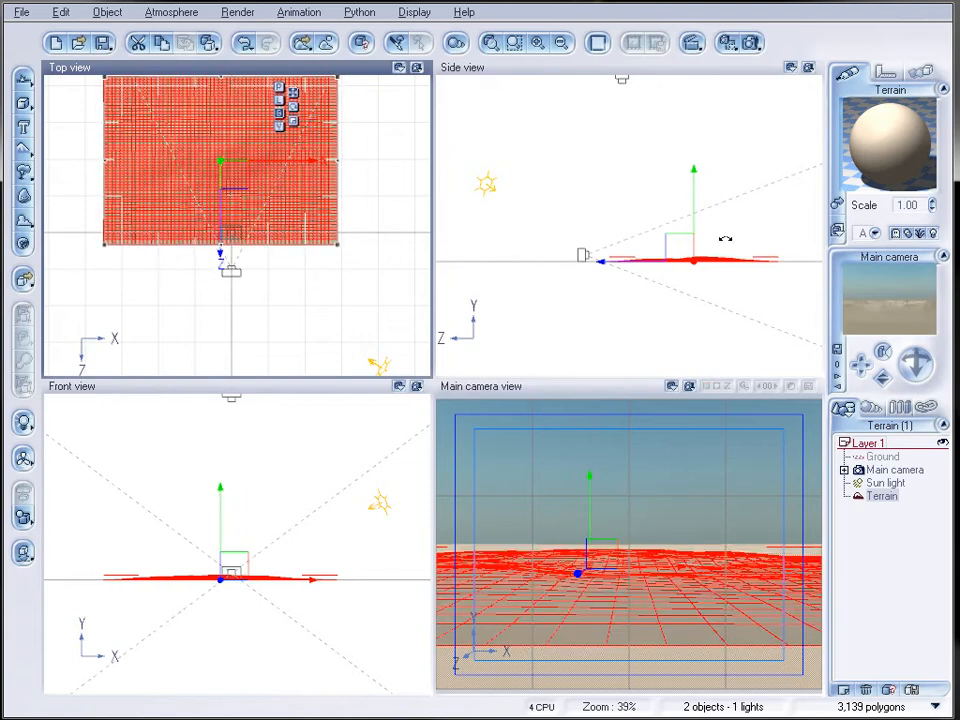
{"action": "left_click", "coordinate": [637, 226]}
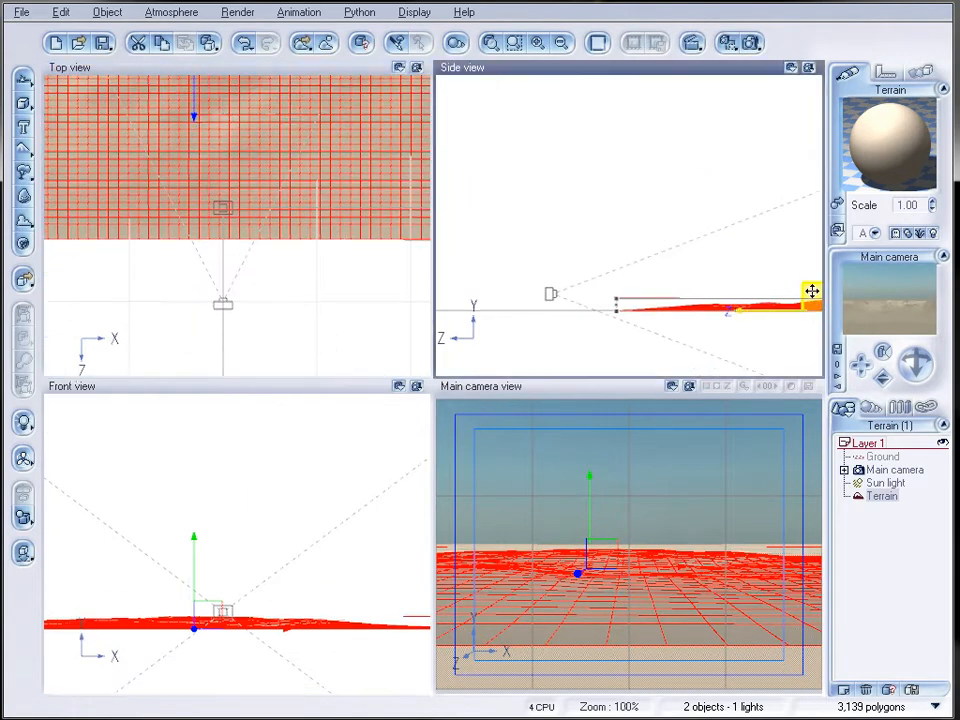
{"action": "left_click_drag", "start_coordinate": [757, 293], "coordinate": [760, 305]}
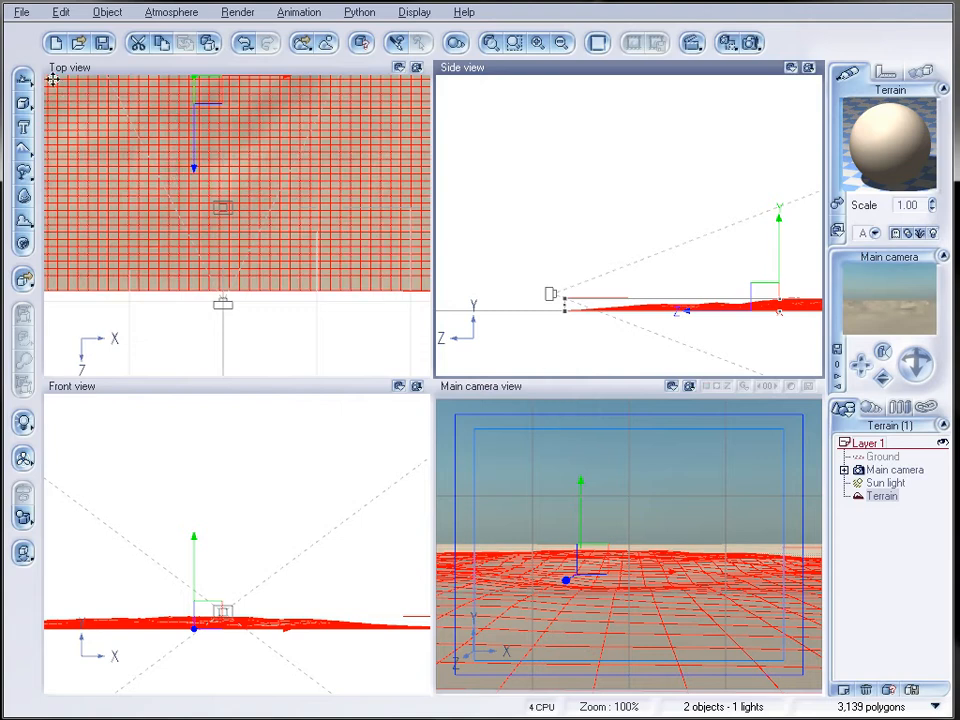
- Import the Poser file klankstill.pz3 with the object centered and automatically resized
{"action": "left_click", "coordinate": [19, 12]}
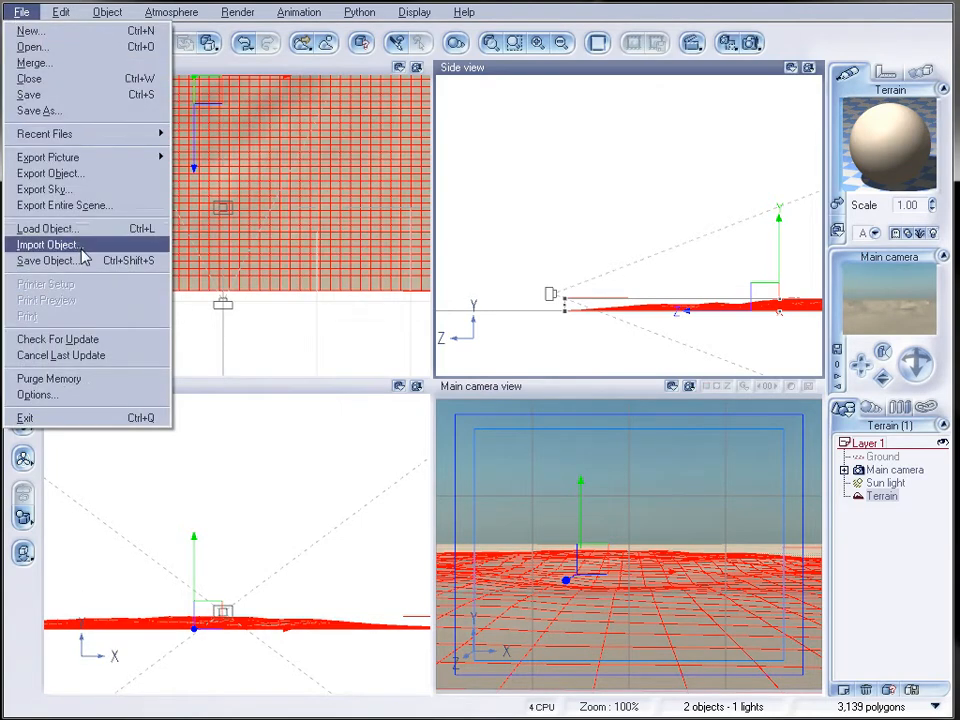
{"action": "left_click", "coordinate": [48, 244]}
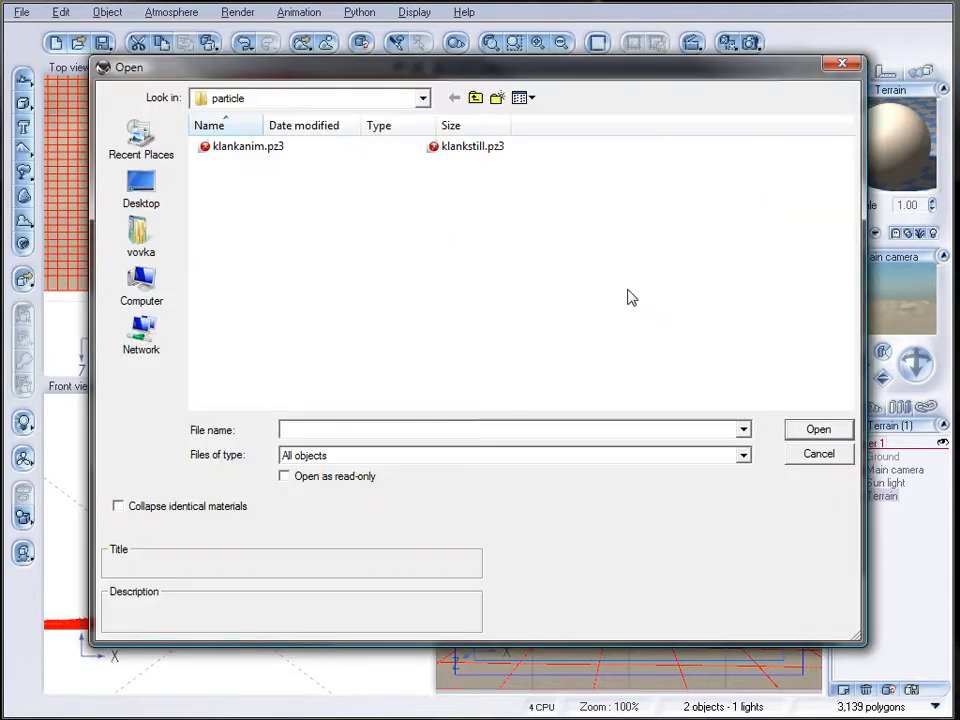
{"action": "left_click", "coordinate": [452, 150]}
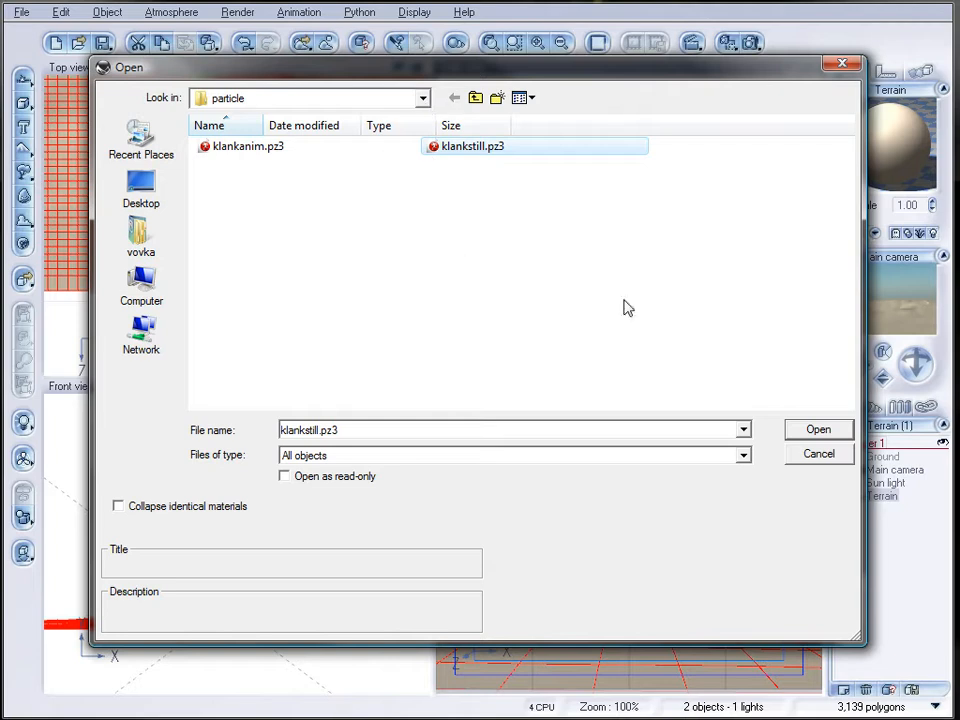
{"action": "left_click", "coordinate": [822, 431]}
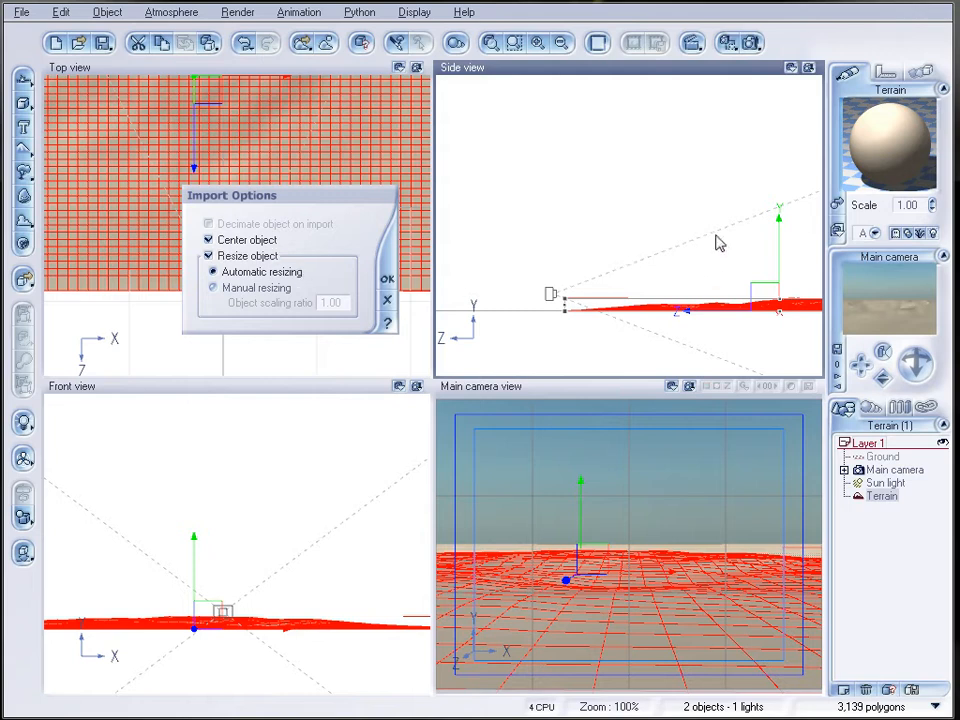
{"action": "left_click", "coordinate": [390, 285]}
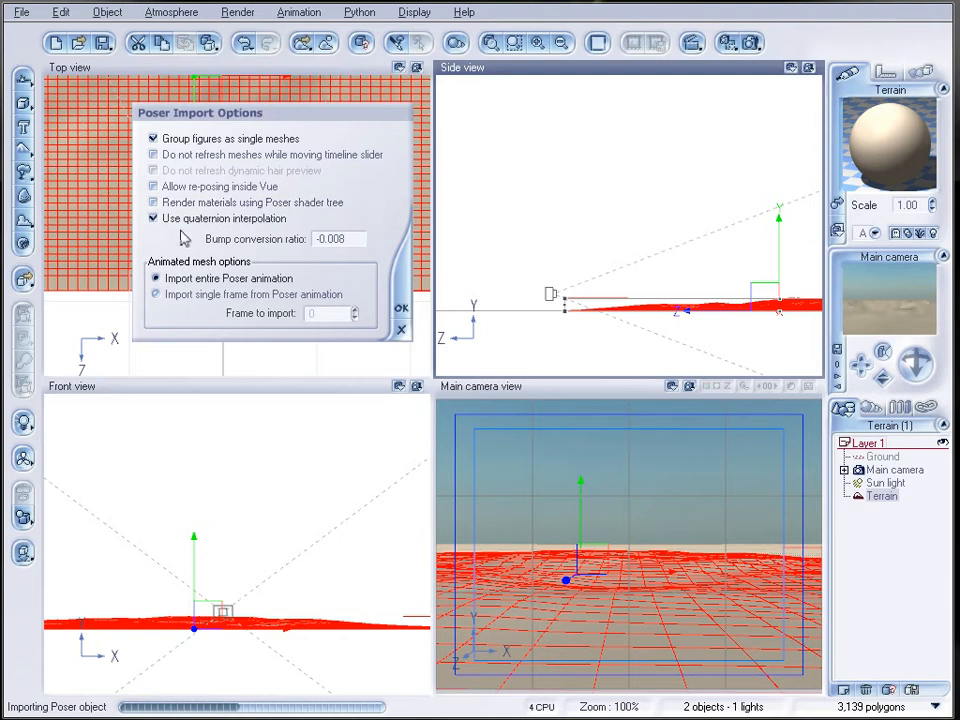
- Import only single frame 0 of the Poser animation, keeping figures grouped as single meshes
{"action": "left_click", "coordinate": [156, 294]}
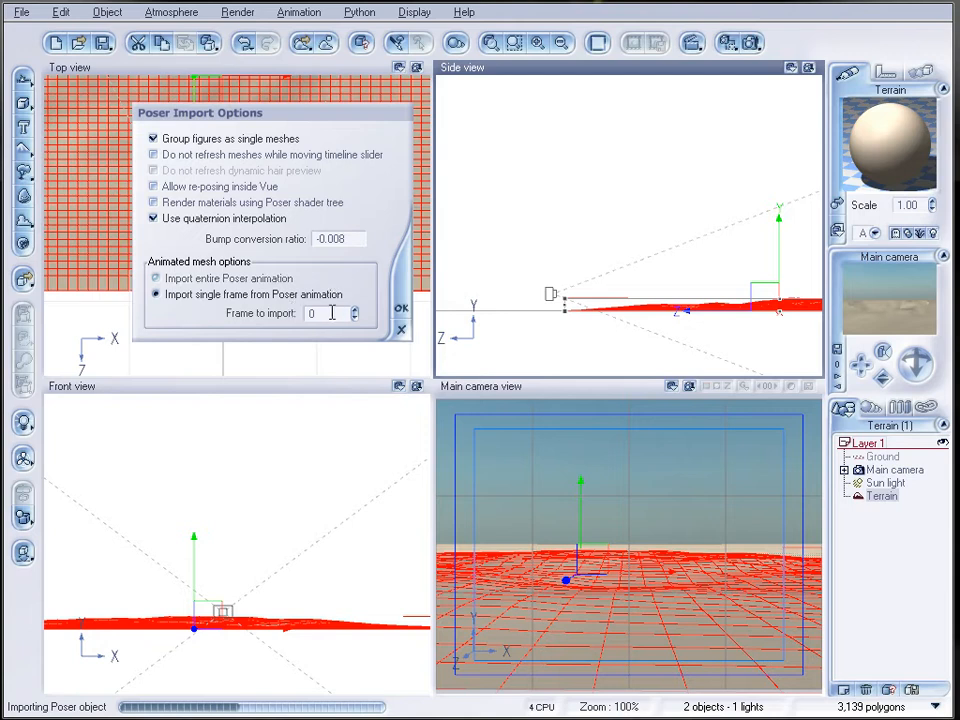
{"action": "left_click", "coordinate": [153, 139]}
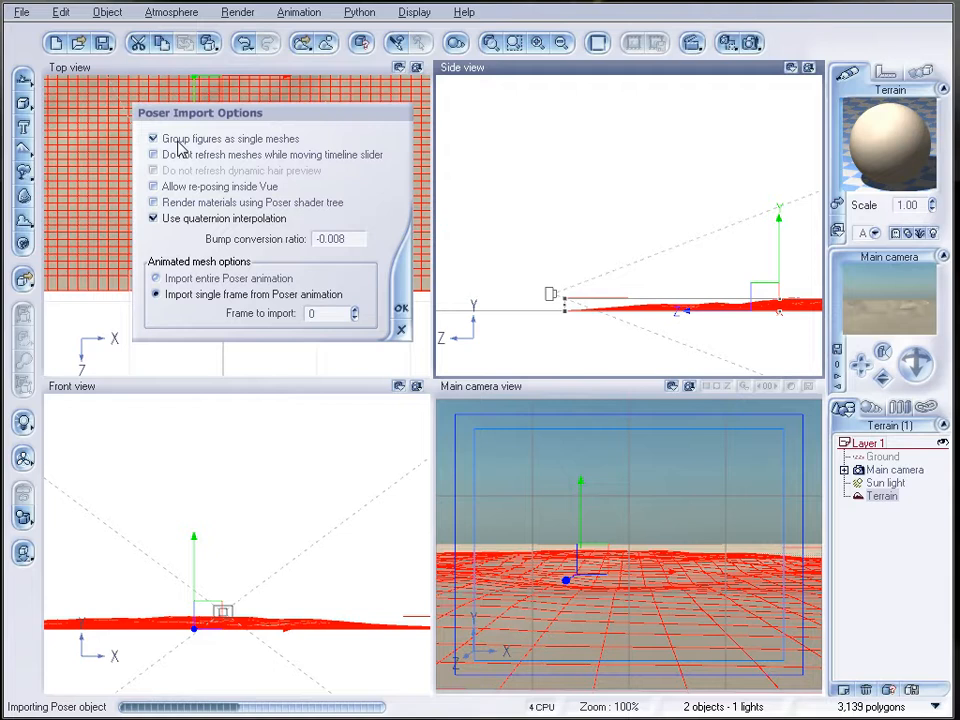
{"action": "left_click", "coordinate": [153, 139]}
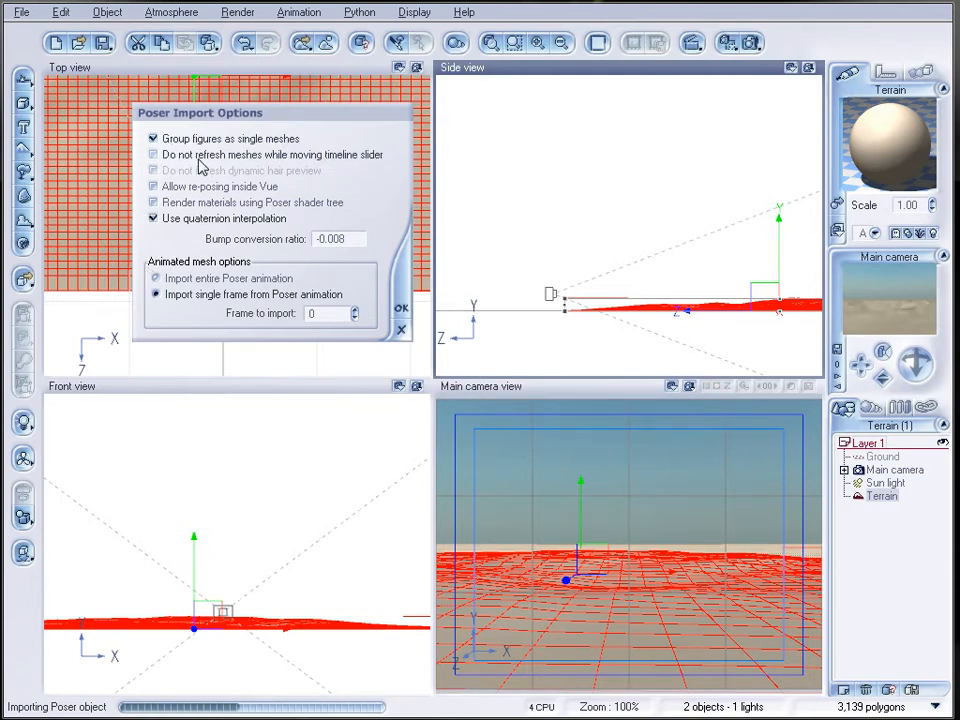
{"action": "left_click", "coordinate": [401, 309]}
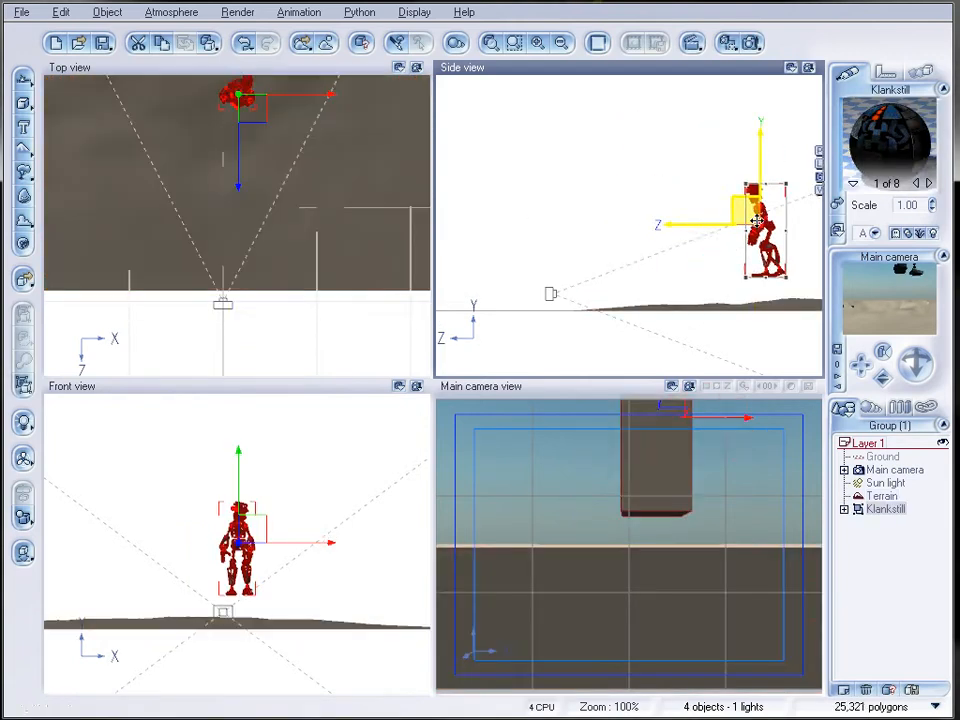
- Lower the imported robot onto the terrain surface and position it in front of the main camera
{"action": "left_click_drag", "start_coordinate": [351, 155], "coordinate": [347, 202]}
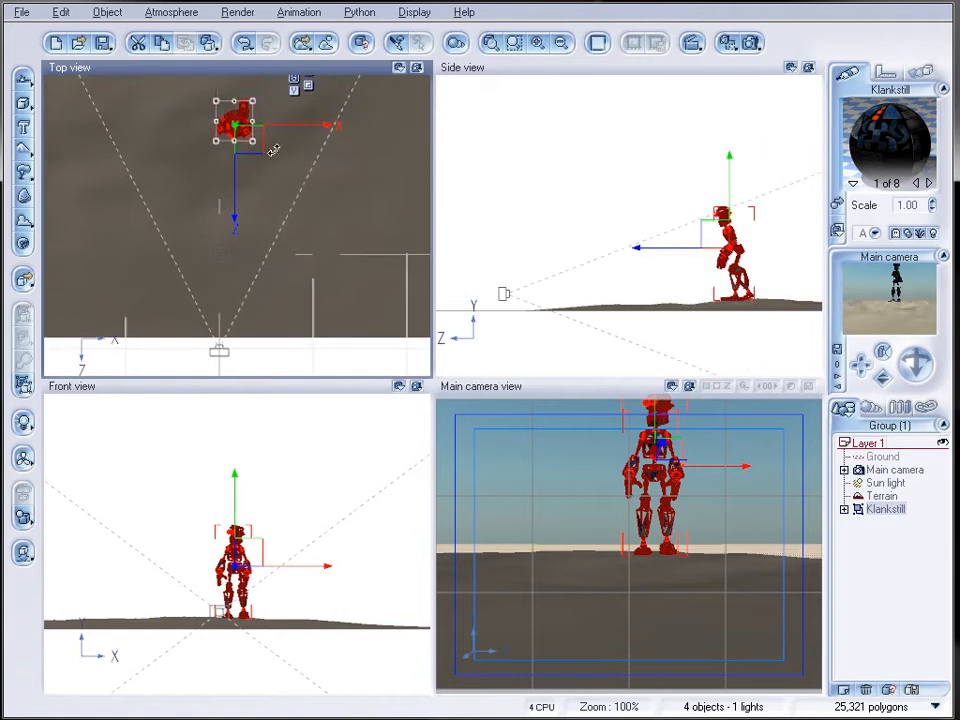
{"action": "left_click_drag", "start_coordinate": [248, 134], "coordinate": [231, 152]}
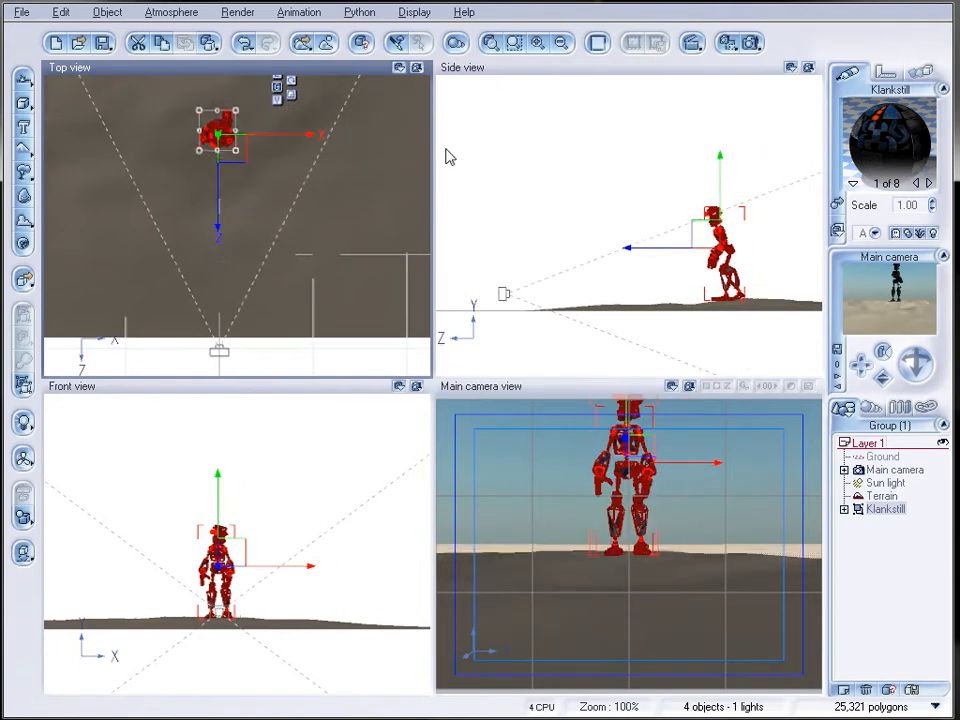
{"action": "left_click", "coordinate": [704, 233]}
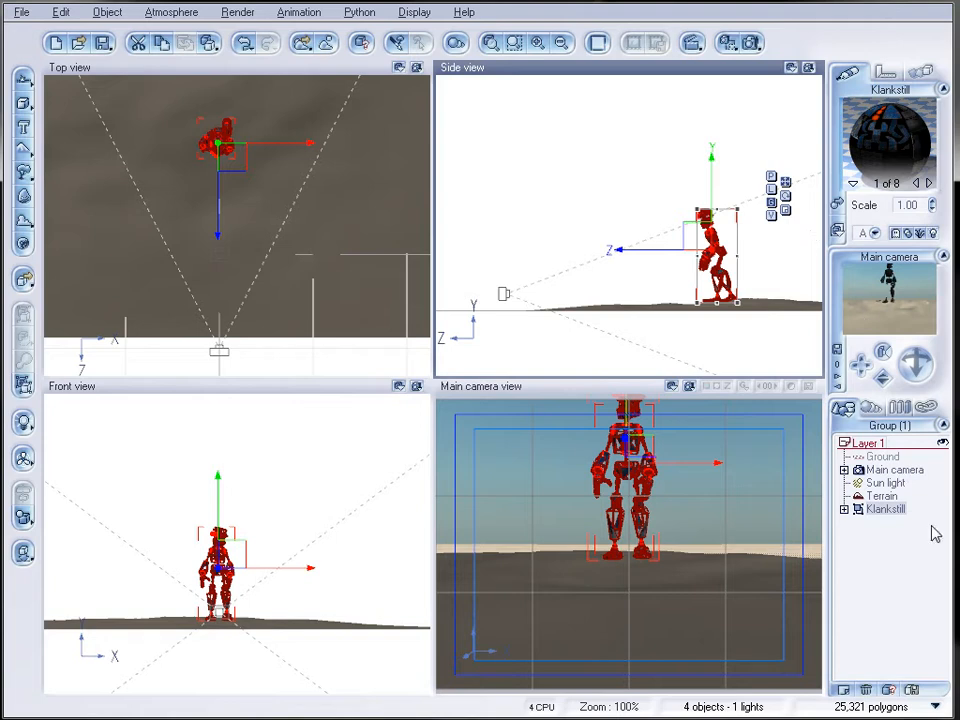
- Select the main camera, increase its focal length to 49 mm and move it closer to the robot
{"action": "left_click", "coordinate": [893, 472]}
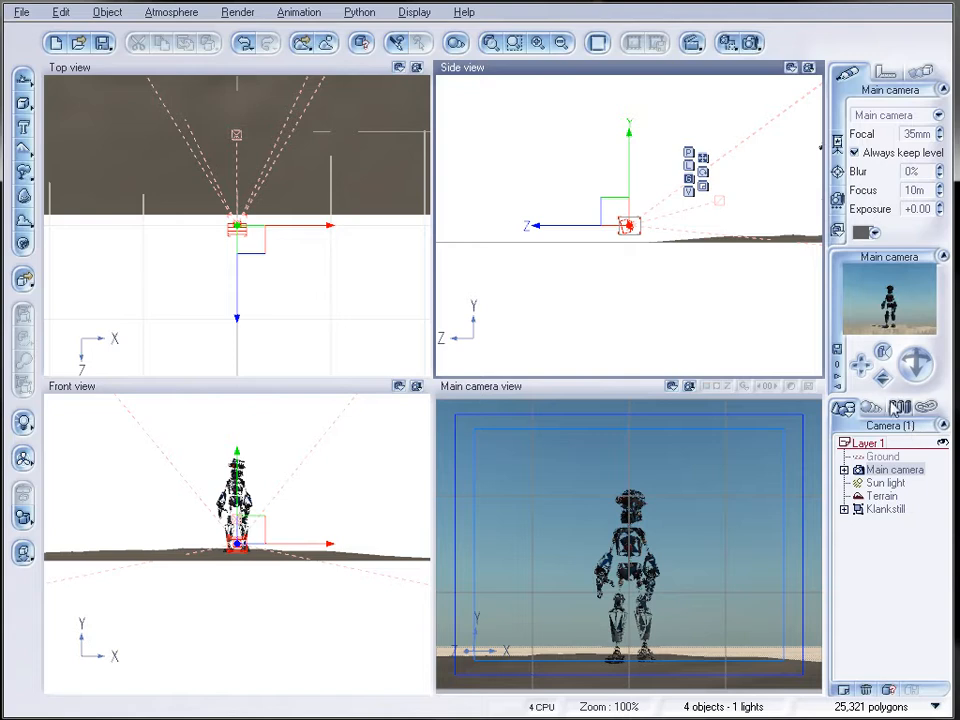
{"action": "left_click_drag", "start_coordinate": [883, 351], "coordinate": [914, 374]}
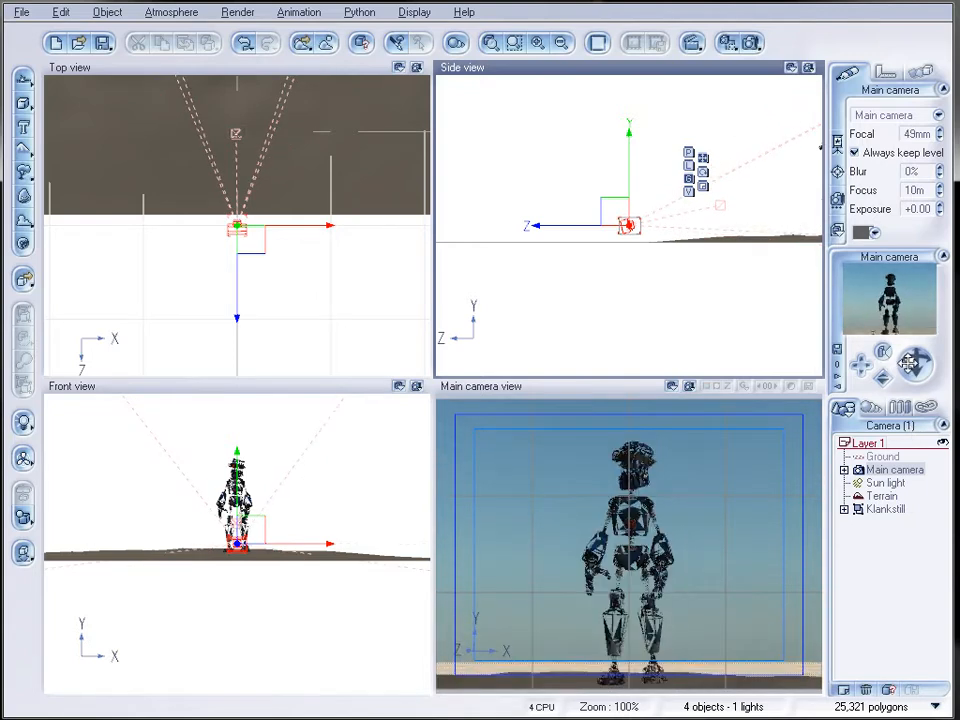
{"action": "left_click_drag", "start_coordinate": [616, 209], "coordinate": [712, 216]}
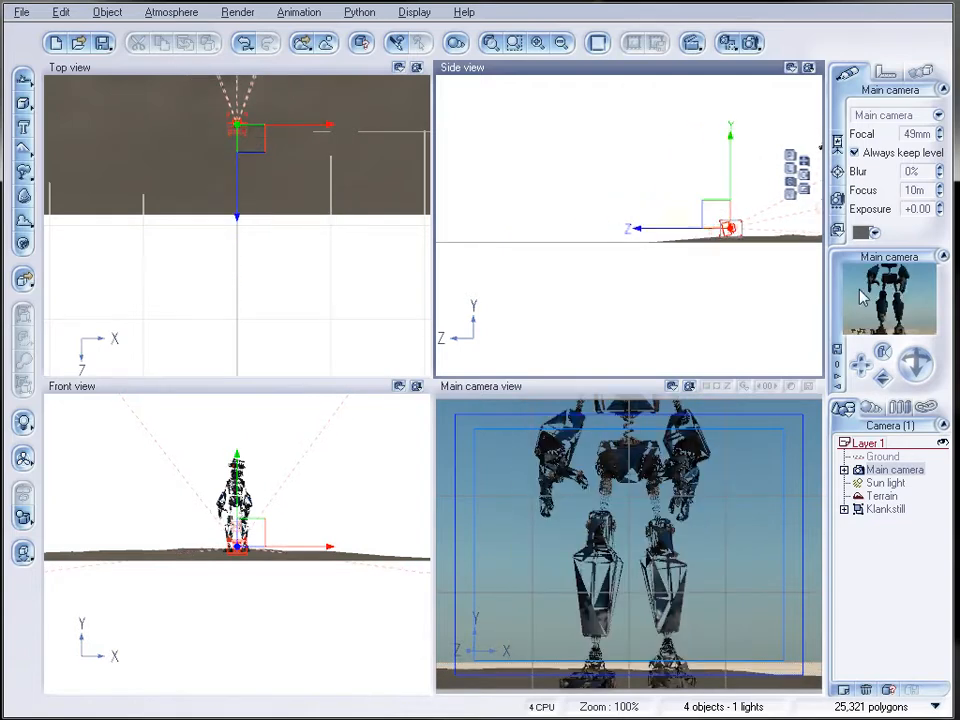
- Aim the main camera up at the robot from just above the terrain and set its focal length to 46 mm
{"action": "left_click_drag", "start_coordinate": [916, 362], "coordinate": [918, 364]}
{"action": "scroll", "coordinate": [750, 274], "scroll_direction": "up", "scroll_amount": 5}
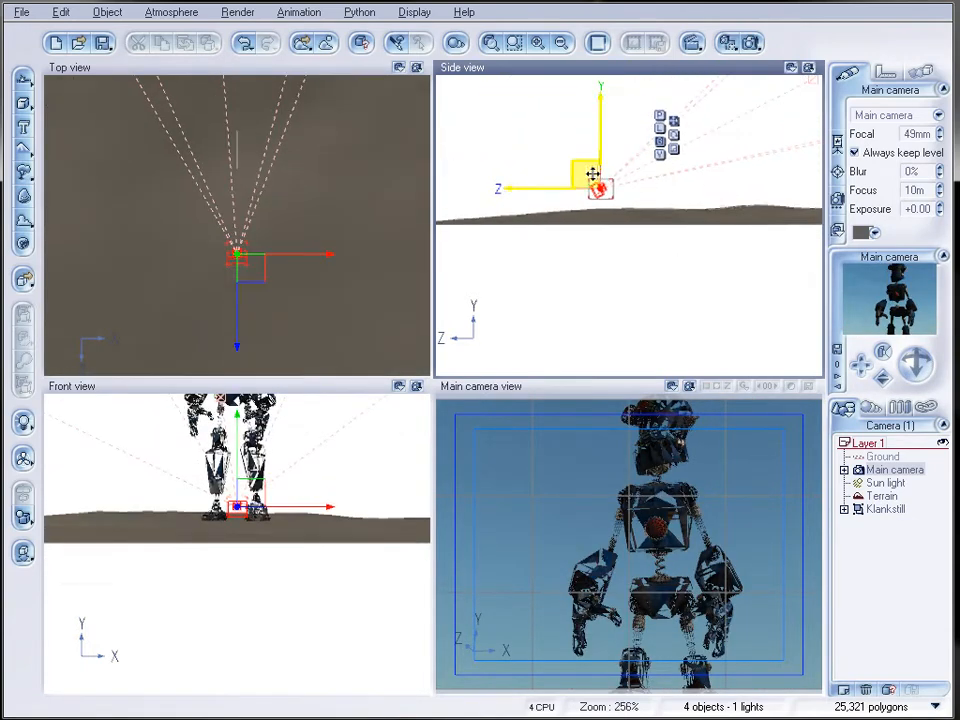
{"action": "left_click_drag", "start_coordinate": [591, 178], "coordinate": [654, 187]}
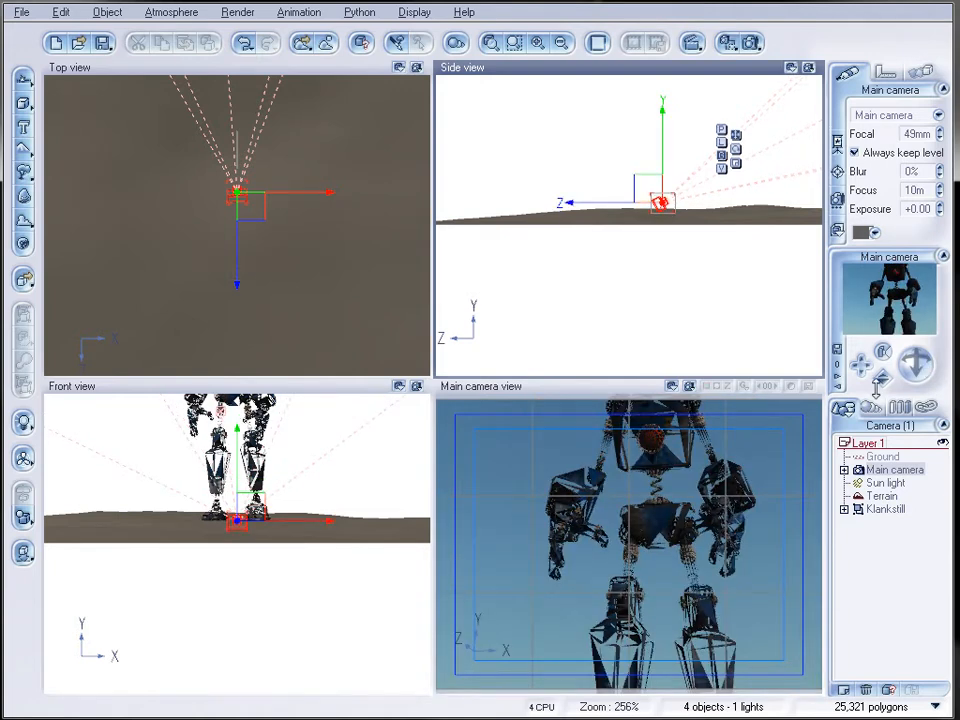
{"action": "left_click_drag", "start_coordinate": [878, 347], "coordinate": [881, 354]}
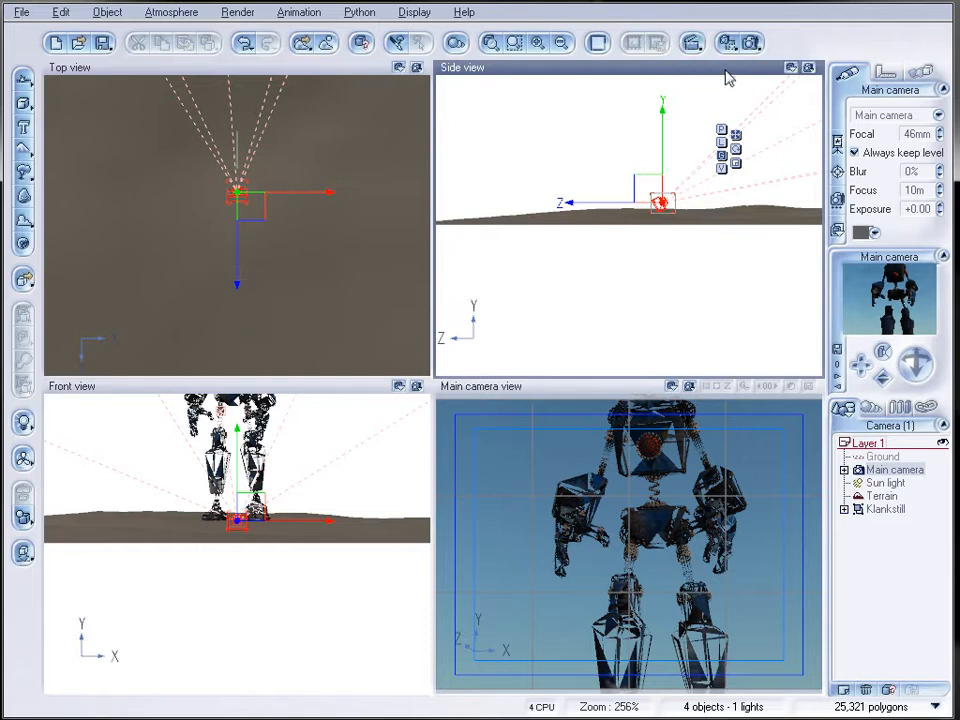
- Set the render options to render to screen with a free user-defined aspect ratio and a 320 x 420 pixel picture size
{"action": "left_click", "coordinate": [748, 45]}
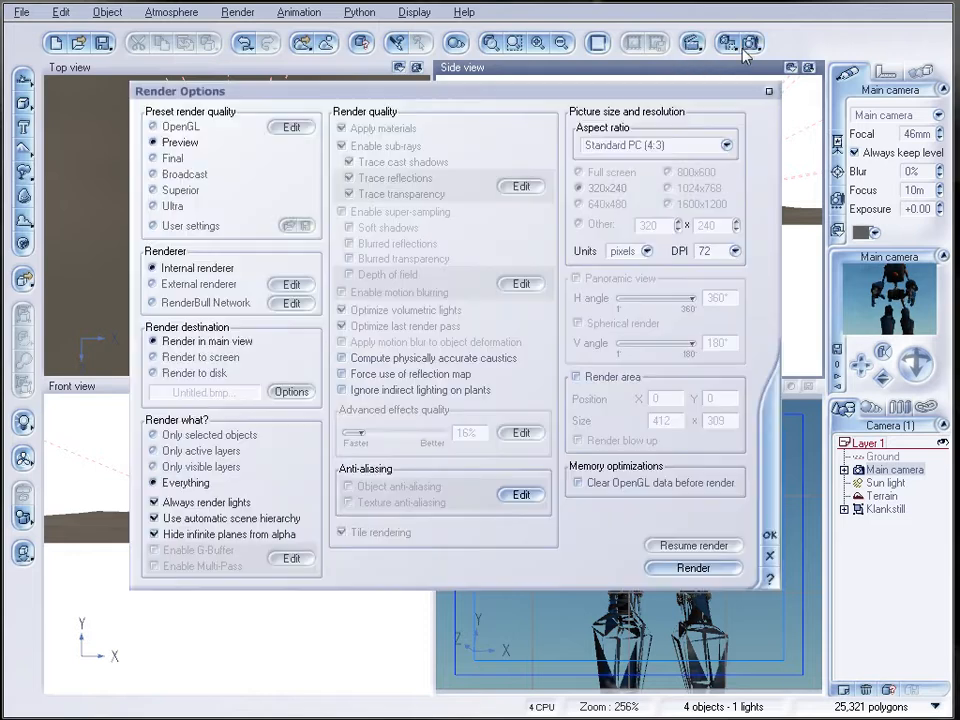
{"action": "left_click", "coordinate": [201, 360]}
{"action": "left_click", "coordinate": [726, 145]}
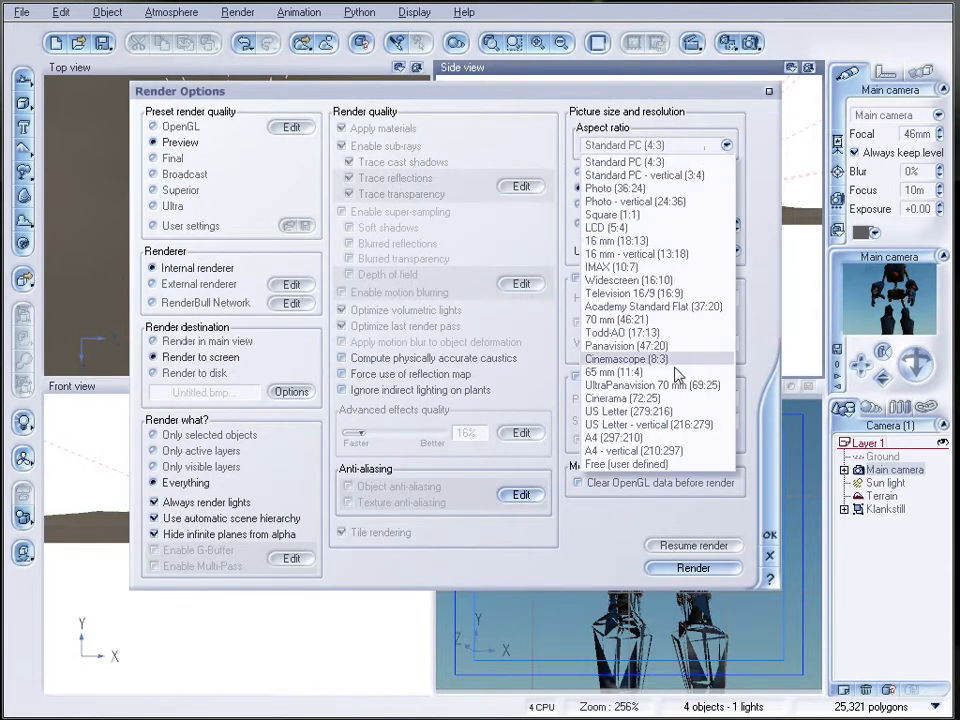
{"action": "left_click", "coordinate": [689, 464]}
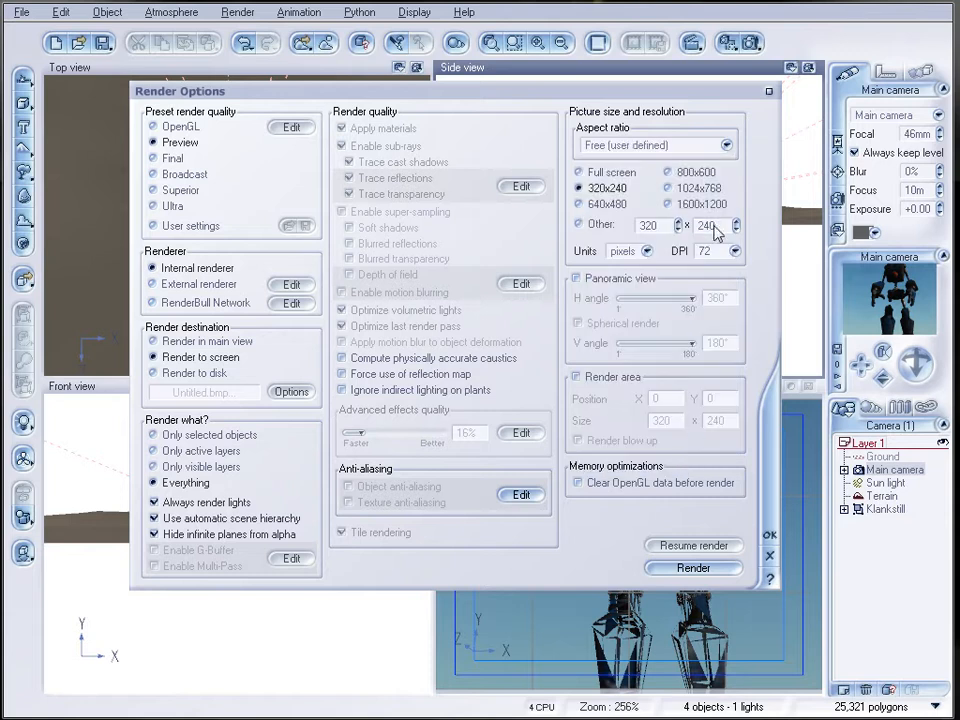
{"action": "left_click", "coordinate": [737, 222]}
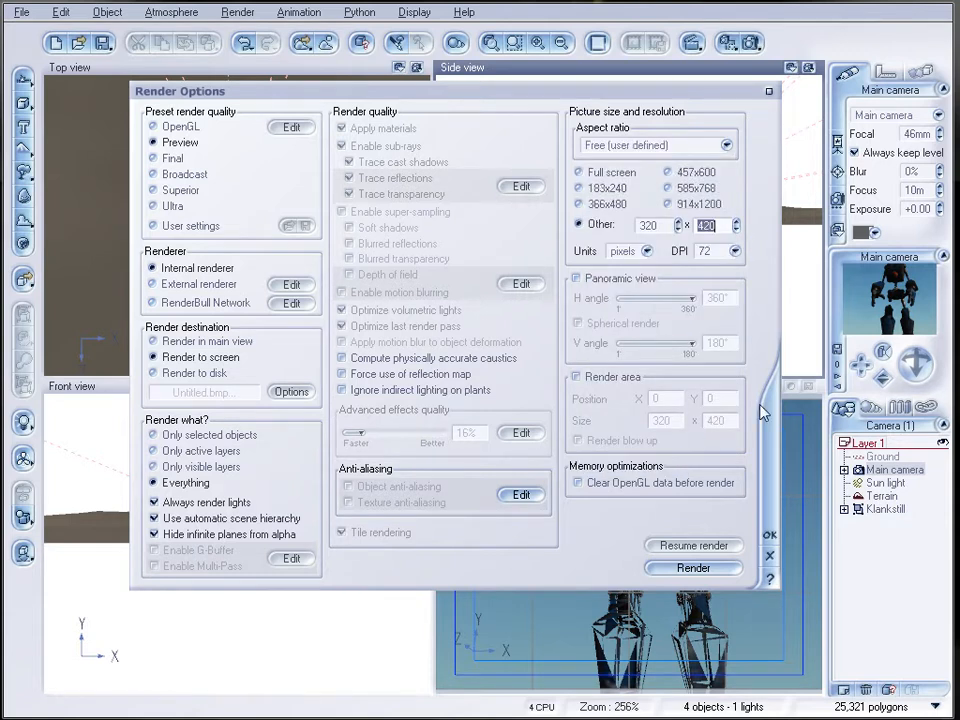
{"action": "left_click", "coordinate": [769, 534]}
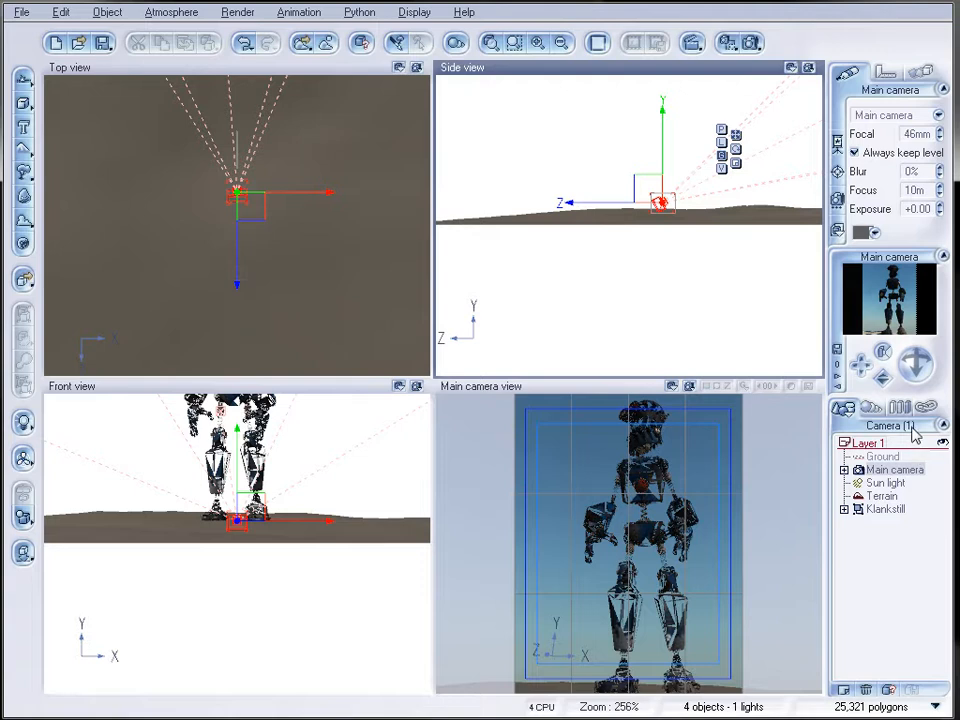
- Adjust the main camera's aim slightly and load the GP modeling atmosphere from the GeekAtPlay City collection
{"action": "mouse_move", "coordinate": [916, 364]}
{"action": "left_mouse_down"}
{"action": "mouse_move", "coordinate": [916, 350]}
{"action": "mouse_move", "coordinate": [916, 362]}
{"action": "left_mouse_up"}
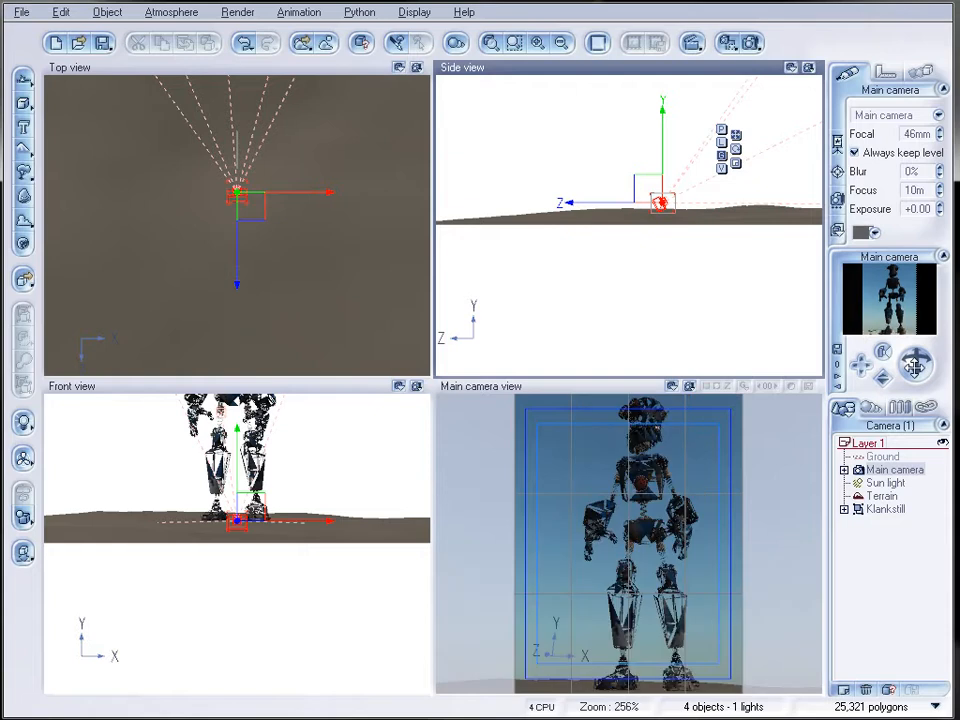
{"action": "left_click", "coordinate": [158, 12]}
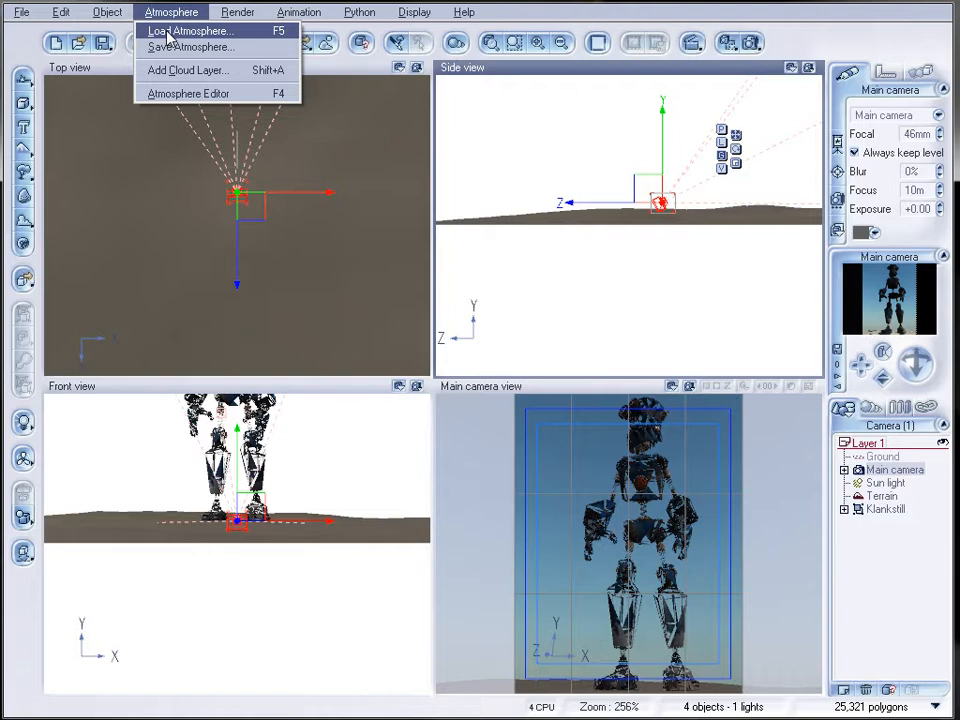
{"action": "left_click", "coordinate": [168, 34]}
{"action": "left_click", "coordinate": [52, 535]}
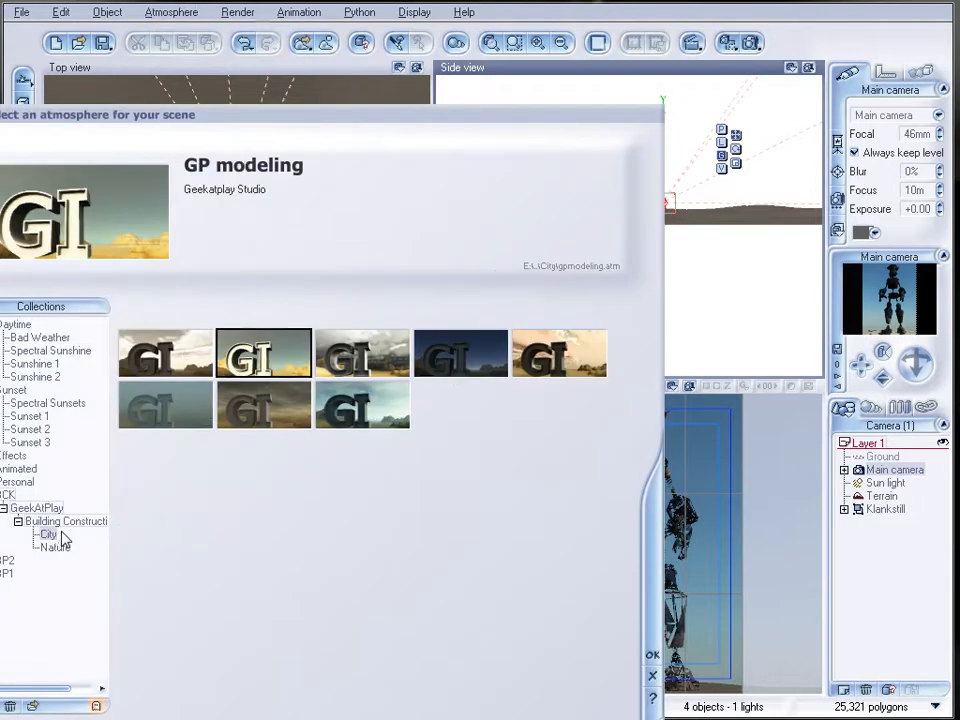
{"action": "left_click", "coordinate": [656, 655]}
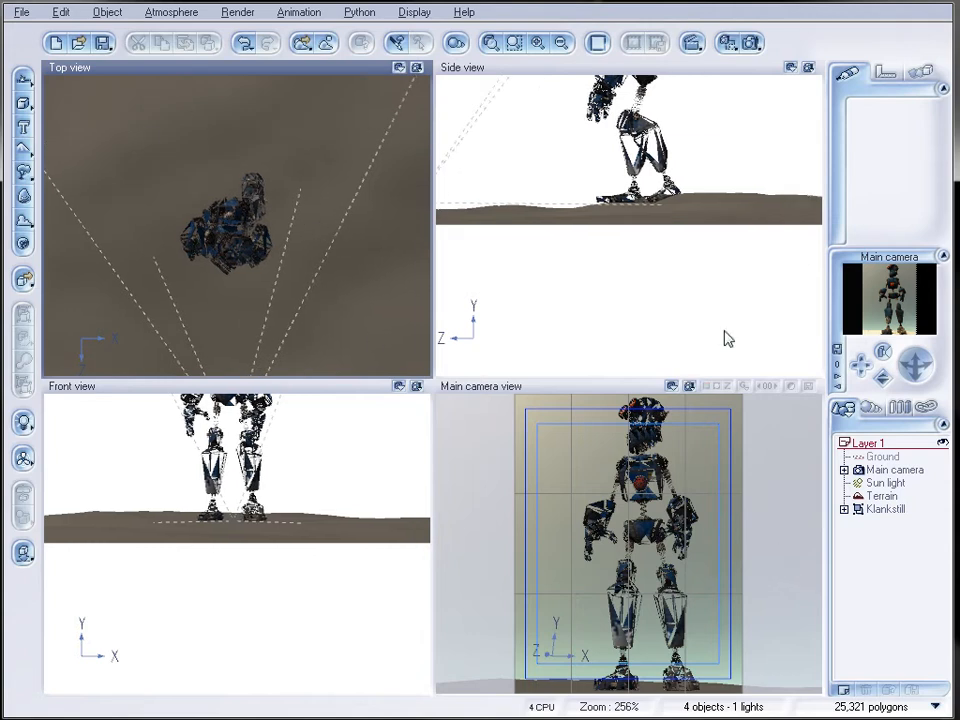
- Assign the Grass Field material from the Geekatplay ground collection to the terrain
{"action": "left_click", "coordinate": [896, 494]}
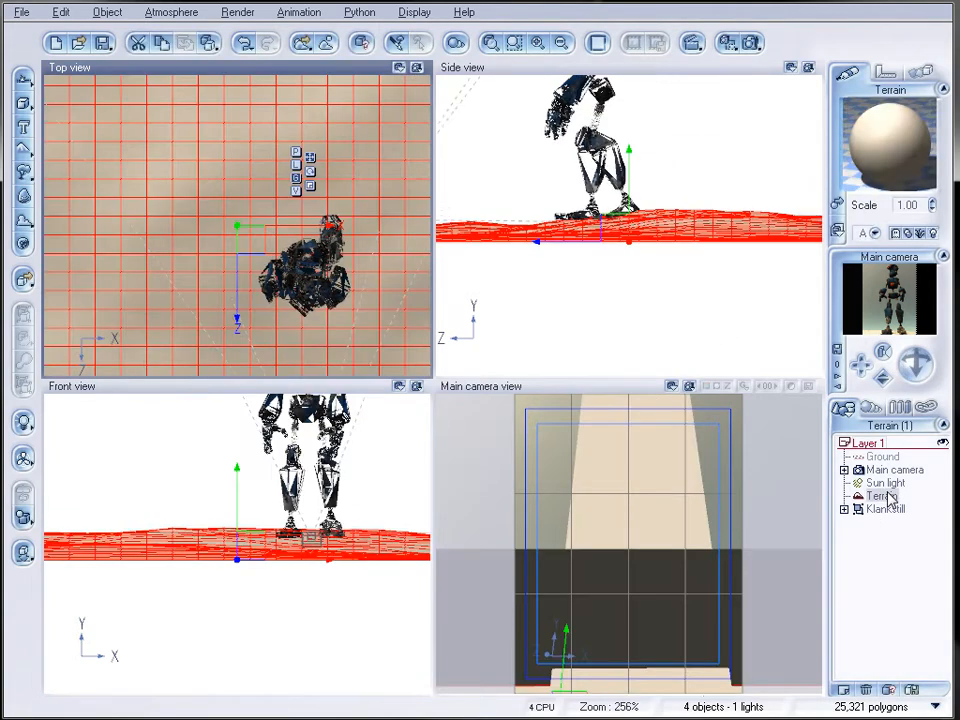
{"action": "double_click", "coordinate": [903, 143]}
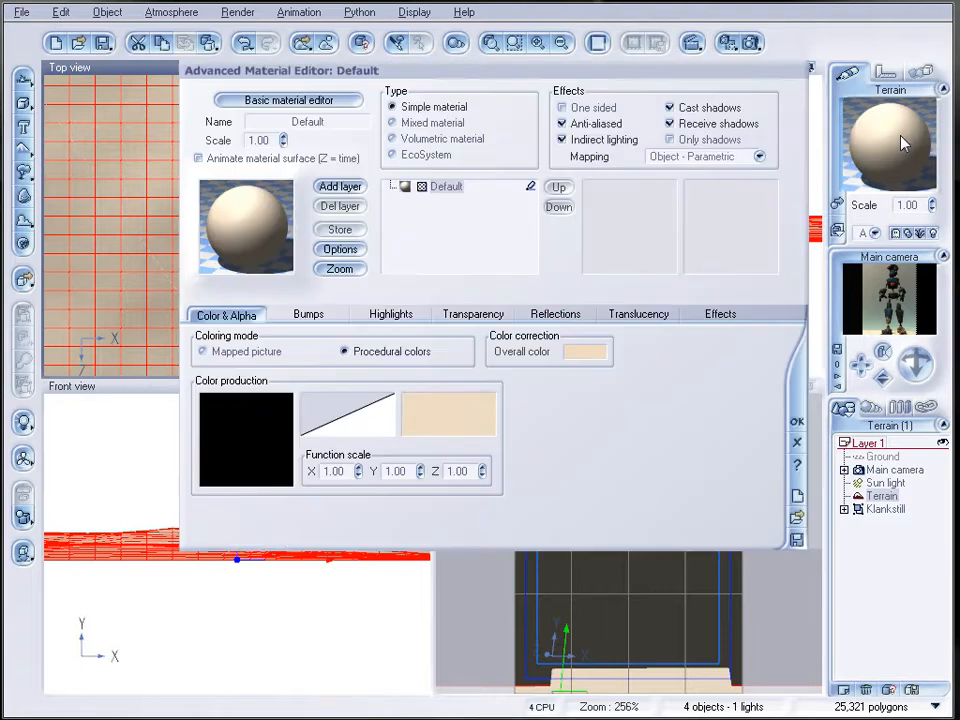
{"action": "double_click", "coordinate": [247, 247]}
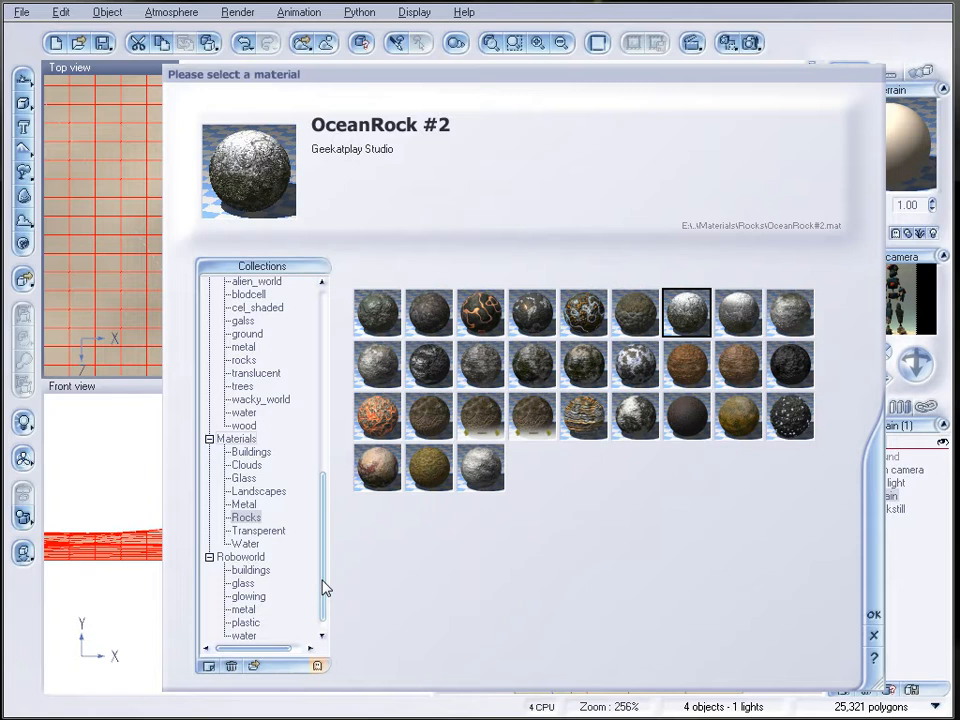
{"action": "left_click_drag", "start_coordinate": [324, 589], "coordinate": [325, 543]}
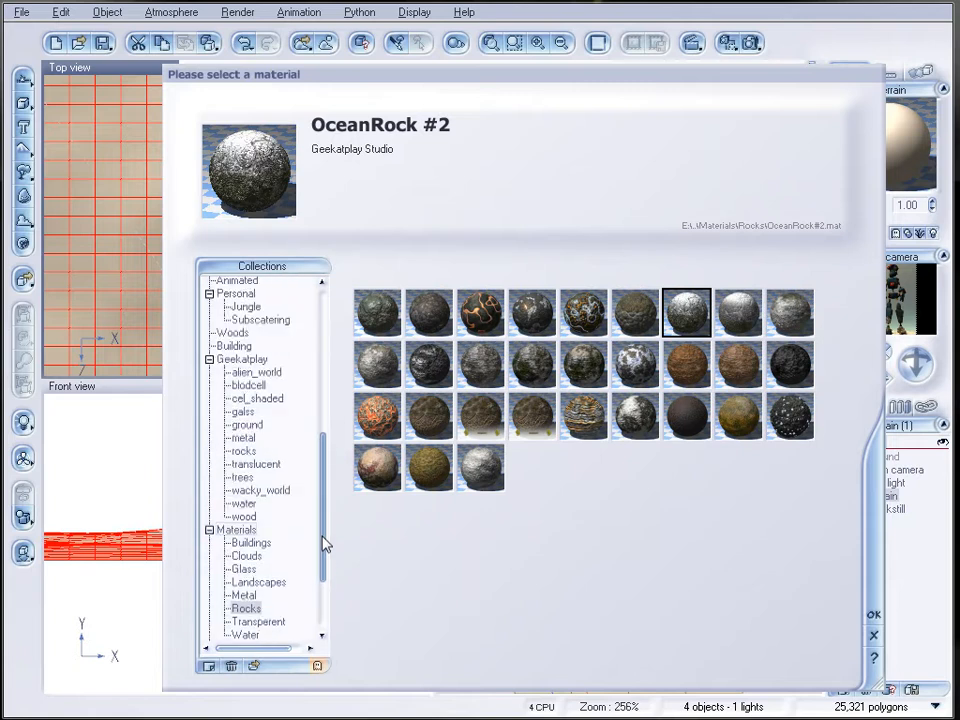
{"action": "scroll", "coordinate": [297, 492], "scroll_direction": "up", "scroll_amount": 1}
{"action": "left_click", "coordinate": [247, 441]}
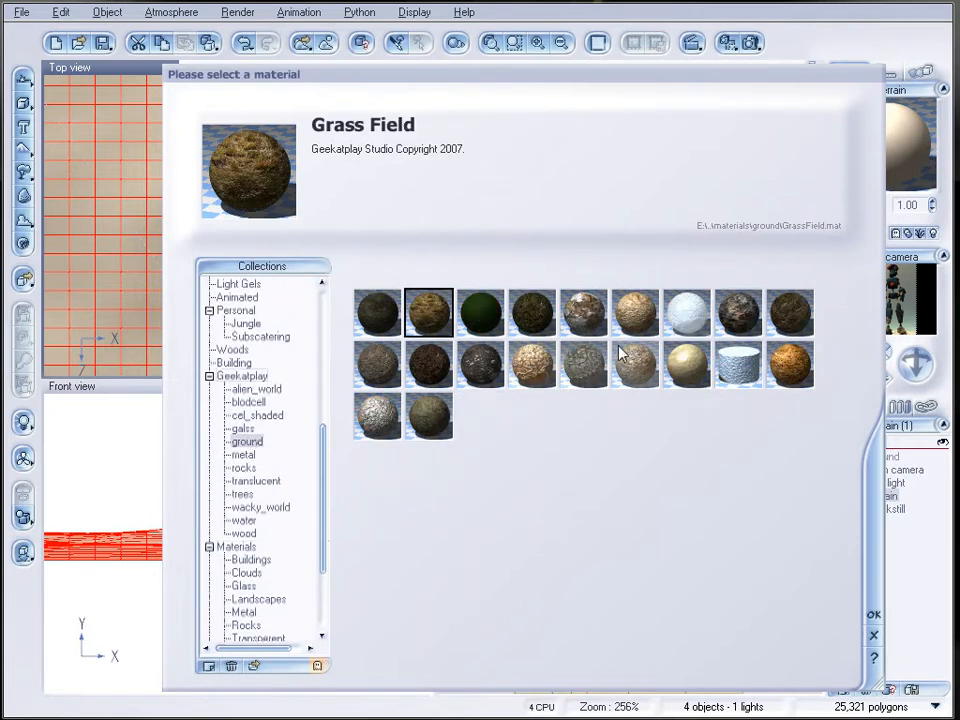
{"action": "left_click", "coordinate": [873, 614]}
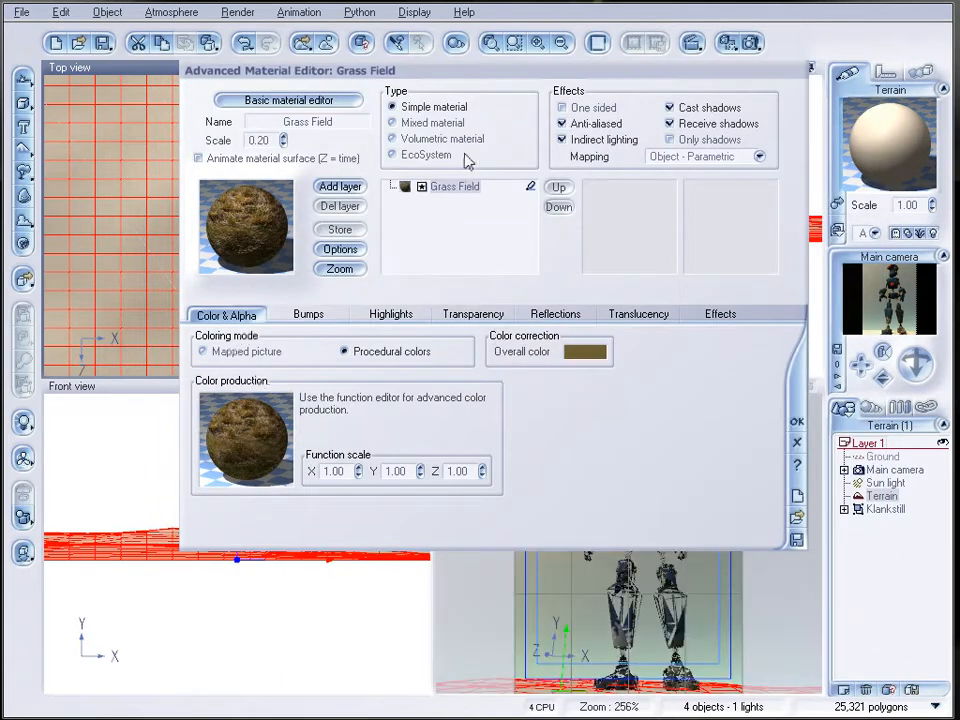
- Change the terrain material to an EcoSystem and add the Long Grass plant to its population
{"action": "left_click", "coordinate": [426, 155]}
{"action": "left_click", "coordinate": [243, 314]}
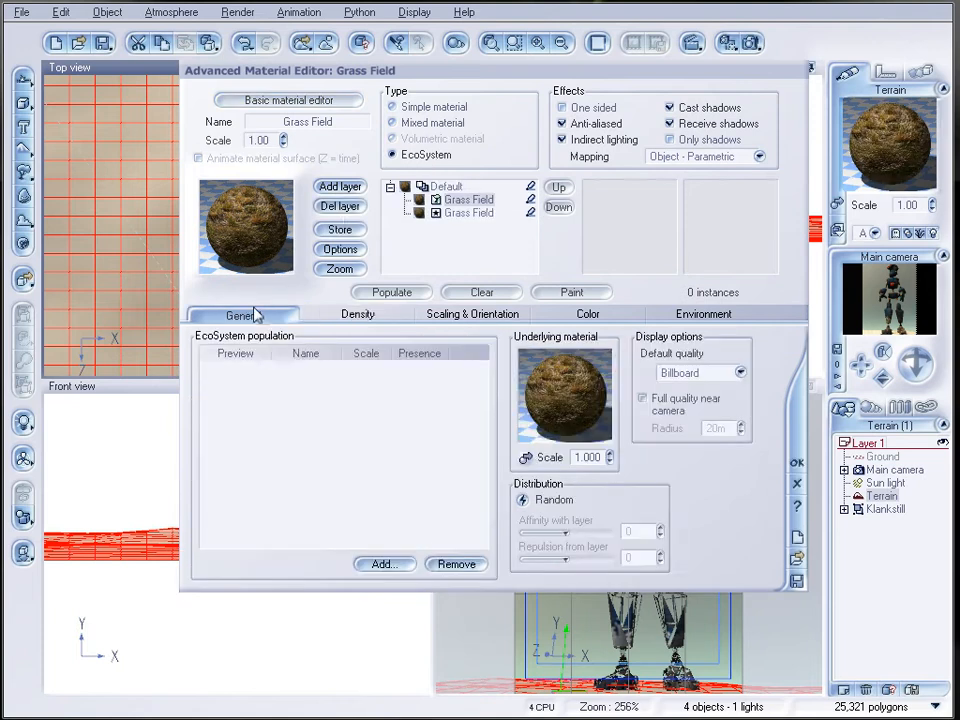
{"action": "left_click", "coordinate": [385, 564]}
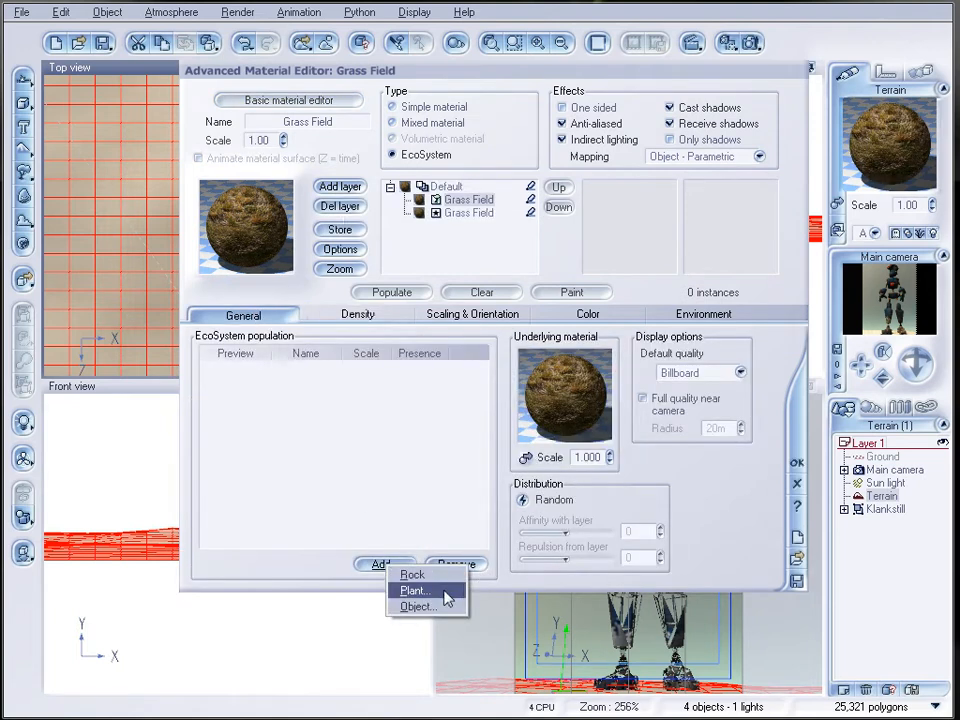
{"action": "left_click", "coordinate": [447, 597]}
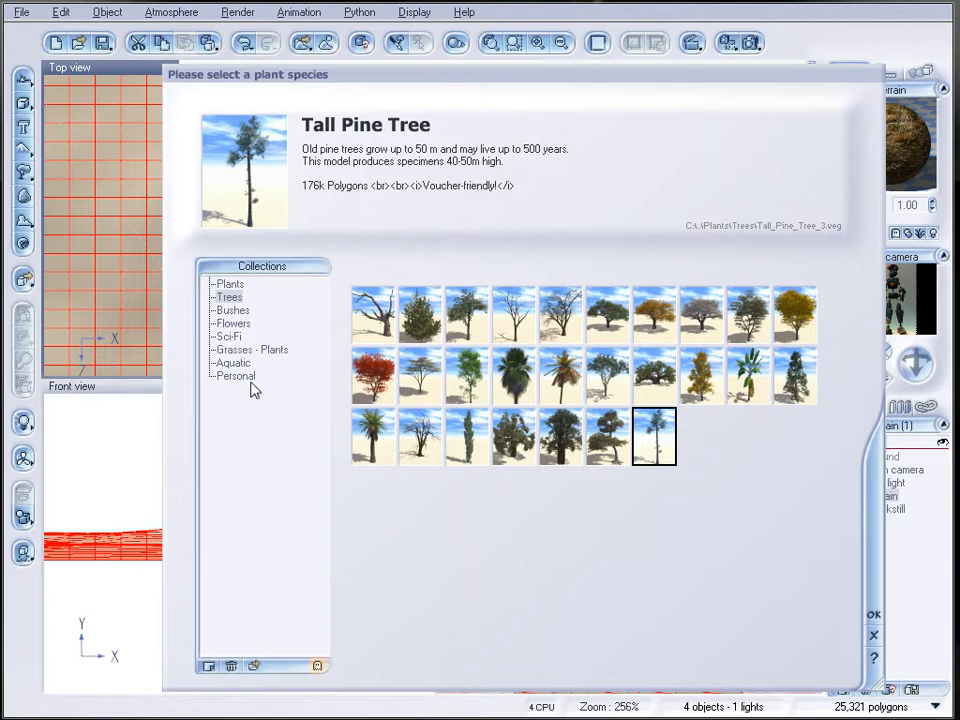
{"action": "left_click", "coordinate": [280, 350]}
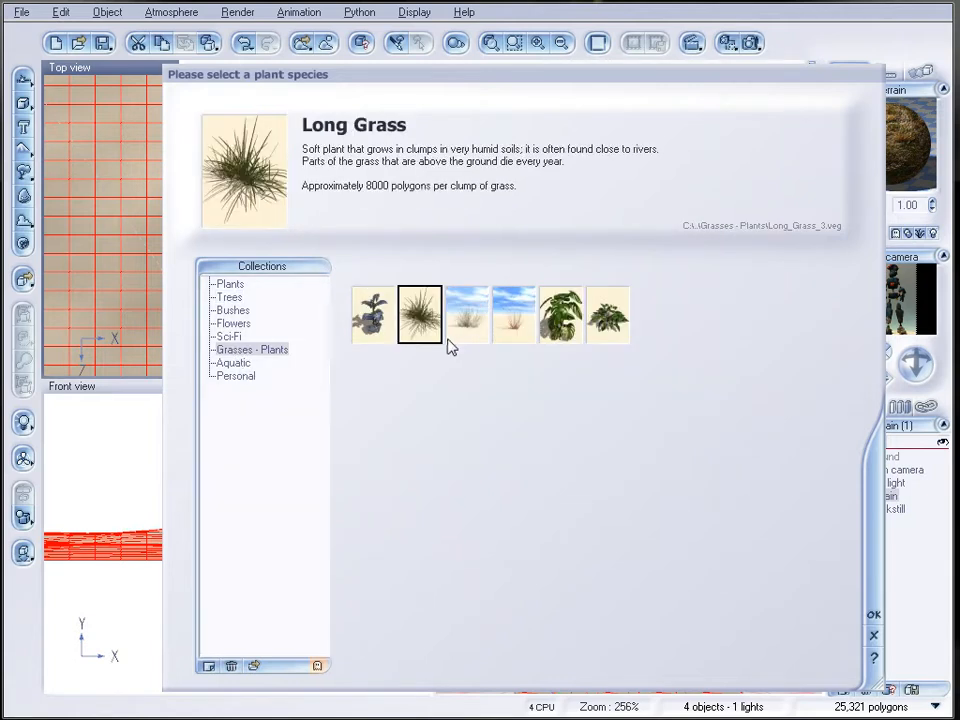
{"action": "left_click", "coordinate": [873, 614]}
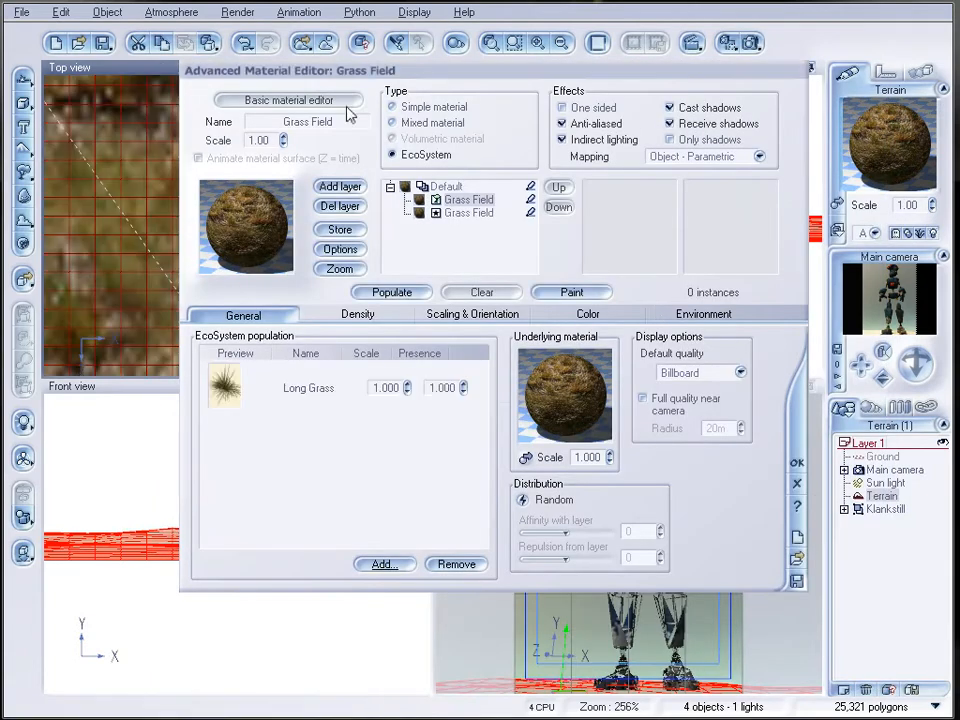
- Paint Long Grass onto the terrain around the robot with the EcoSystem brush and apply the material
{"action": "left_click_drag", "start_coordinate": [365, 72], "coordinate": [627, 29]}
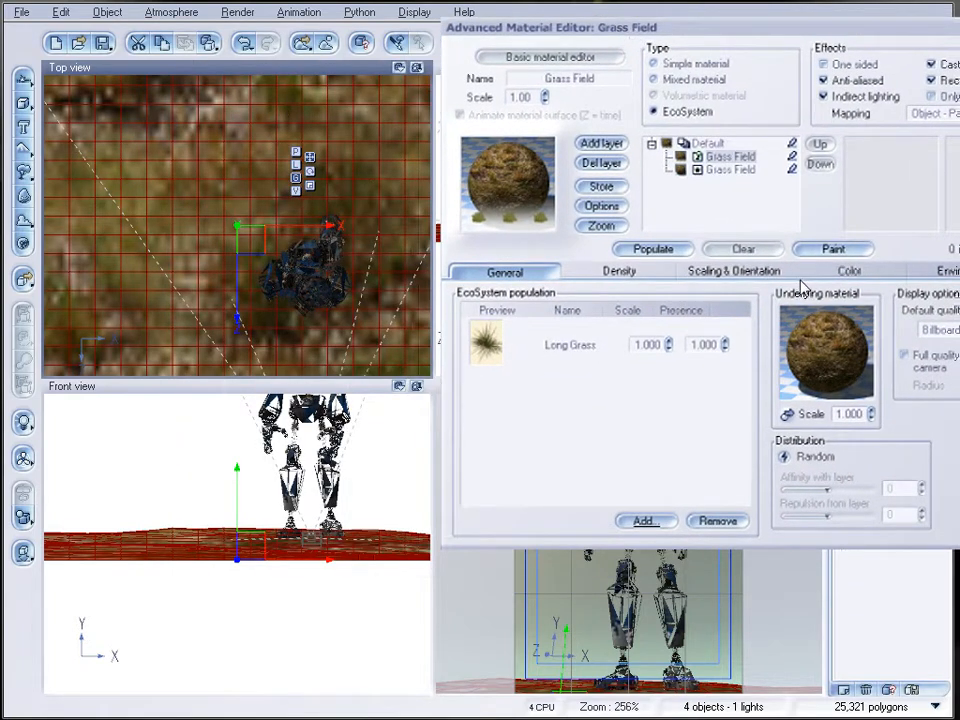
{"action": "left_click", "coordinate": [833, 249]}
{"action": "left_click_drag", "start_coordinate": [371, 46], "coordinate": [590, 49]}
{"action": "left_click", "coordinate": [604, 340]}
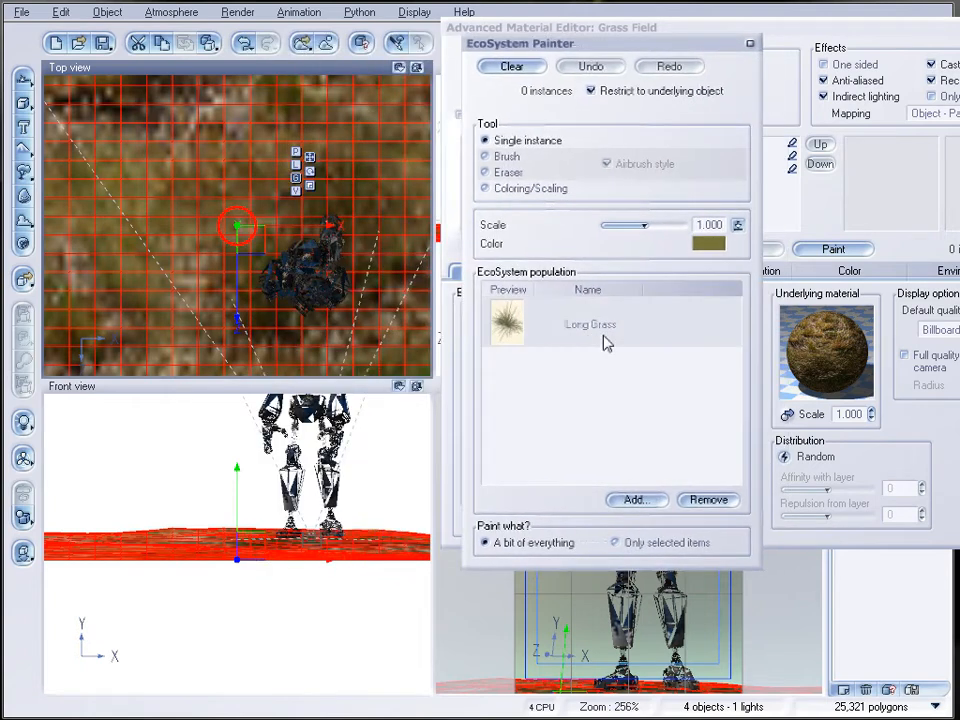
{"action": "left_click", "coordinate": [506, 155]}
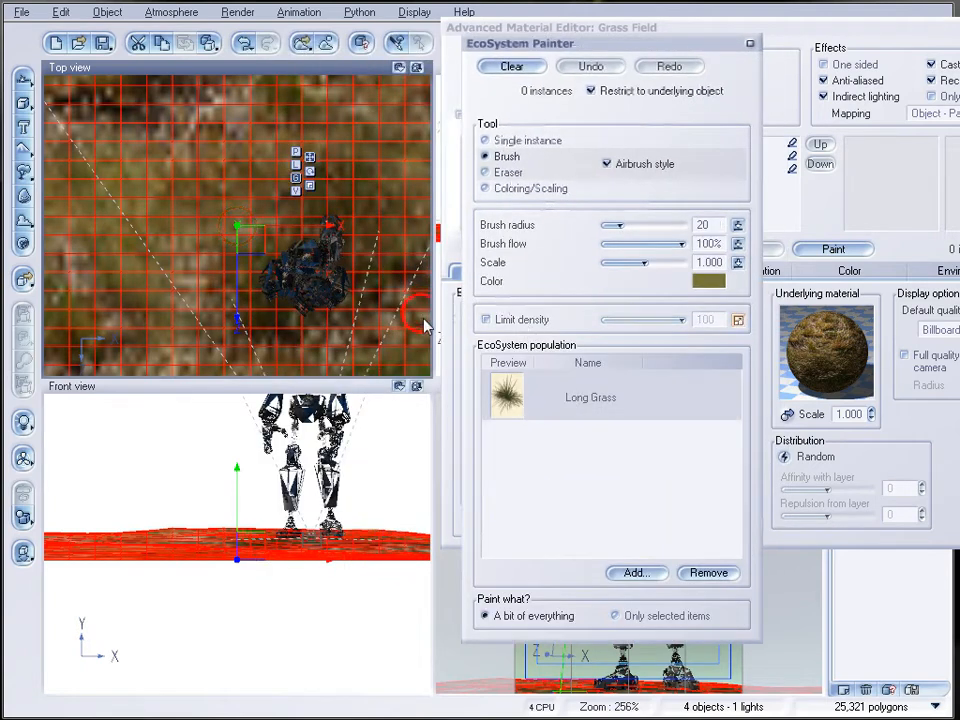
{"action": "mouse_move", "coordinate": [228, 318]}
{"action": "left_mouse_down"}
{"action": "mouse_move", "coordinate": [377, 332]}
{"action": "mouse_move", "coordinate": [309, 325]}
{"action": "mouse_move", "coordinate": [192, 281]}
{"action": "mouse_move", "coordinate": [221, 336]}
{"action": "mouse_move", "coordinate": [325, 341]}
{"action": "mouse_move", "coordinate": [279, 328]}
{"action": "mouse_move", "coordinate": [222, 279]}
{"action": "mouse_move", "coordinate": [364, 300]}
{"action": "mouse_move", "coordinate": [231, 302]}
{"action": "mouse_move", "coordinate": [370, 282]}
{"action": "mouse_move", "coordinate": [229, 261]}
{"action": "mouse_move", "coordinate": [256, 259]}
{"action": "mouse_move", "coordinate": [332, 297]}
{"action": "mouse_move", "coordinate": [305, 316]}
{"action": "mouse_move", "coordinate": [270, 316]}
{"action": "mouse_move", "coordinate": [259, 307]}
{"action": "mouse_move", "coordinate": [345, 301]}
{"action": "mouse_move", "coordinate": [360, 264]}
{"action": "mouse_move", "coordinate": [328, 289]}
{"action": "mouse_move", "coordinate": [253, 256]}
{"action": "mouse_move", "coordinate": [273, 265]}
{"action": "mouse_move", "coordinate": [265, 226]}
{"action": "mouse_move", "coordinate": [366, 230]}
{"action": "mouse_move", "coordinate": [265, 226]}
{"action": "mouse_move", "coordinate": [420, 252]}
{"action": "mouse_move", "coordinate": [254, 235]}
{"action": "mouse_move", "coordinate": [268, 240]}
{"action": "mouse_move", "coordinate": [289, 212]}
{"action": "mouse_move", "coordinate": [237, 229]}
{"action": "mouse_move", "coordinate": [222, 273]}
{"action": "mouse_move", "coordinate": [354, 322]}
{"action": "mouse_move", "coordinate": [271, 318]}
{"action": "mouse_move", "coordinate": [337, 340]}
{"action": "mouse_move", "coordinate": [267, 341]}
{"action": "mouse_move", "coordinate": [311, 350]}
{"action": "mouse_move", "coordinate": [260, 330]}
{"action": "mouse_move", "coordinate": [316, 340]}
{"action": "mouse_move", "coordinate": [286, 305]}
{"action": "left_mouse_up"}
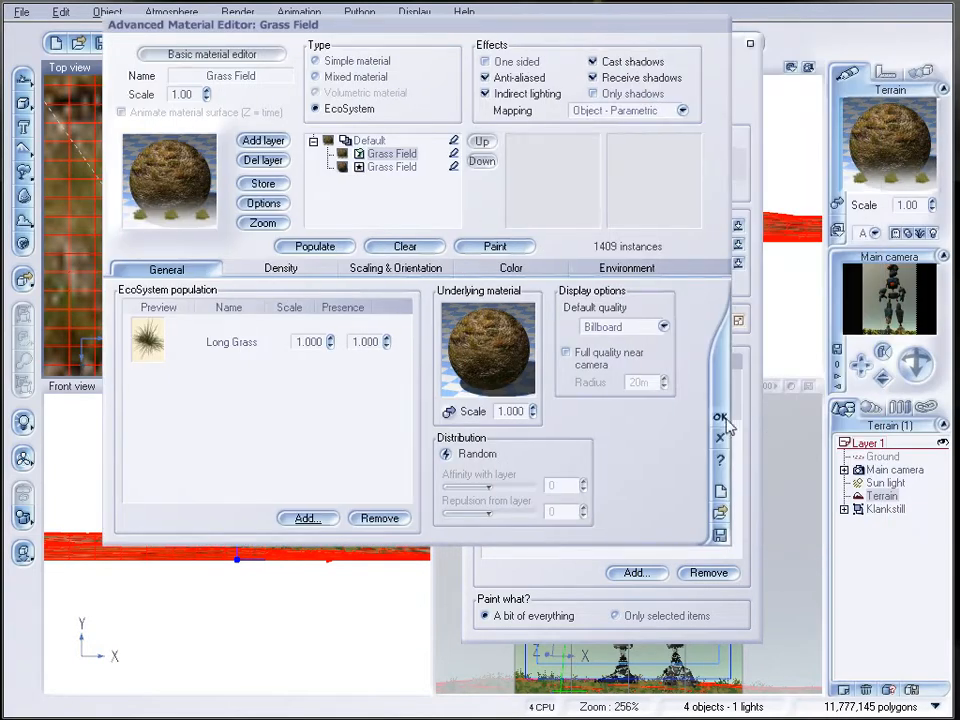
{"action": "left_click", "coordinate": [720, 418]}
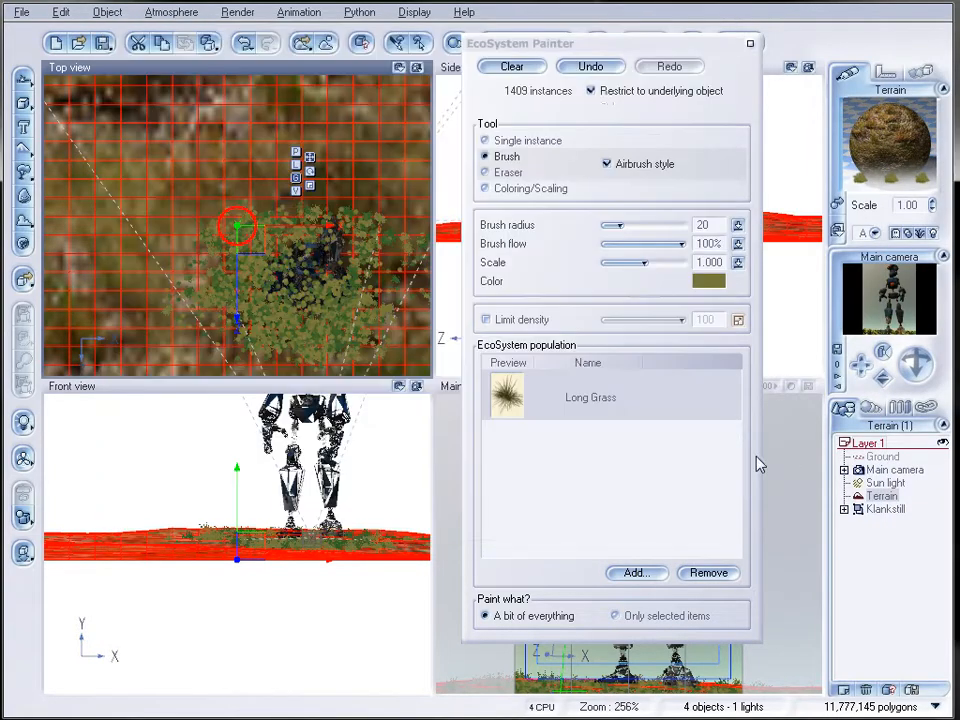
{"action": "left_click", "coordinate": [750, 37]}
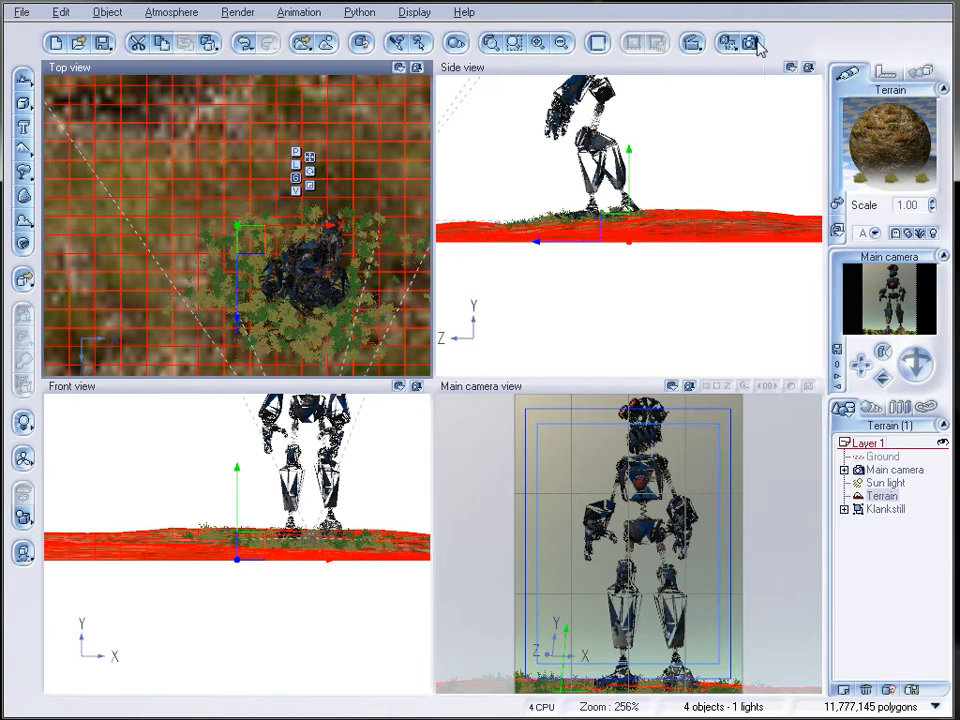
- Render a preview of the scene and re-render it at Final quality with a 366 x 480 pixel picture size
{"action": "left_click", "coordinate": [752, 43]}
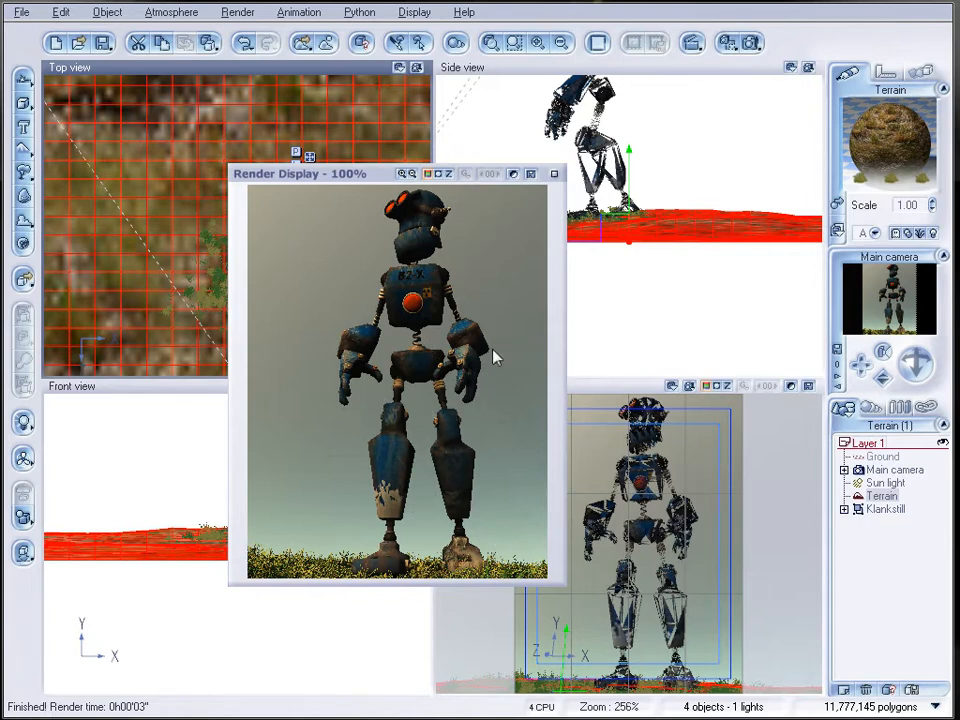
{"action": "left_click", "coordinate": [556, 178]}
{"action": "key", "text": "ctrl+F9"}
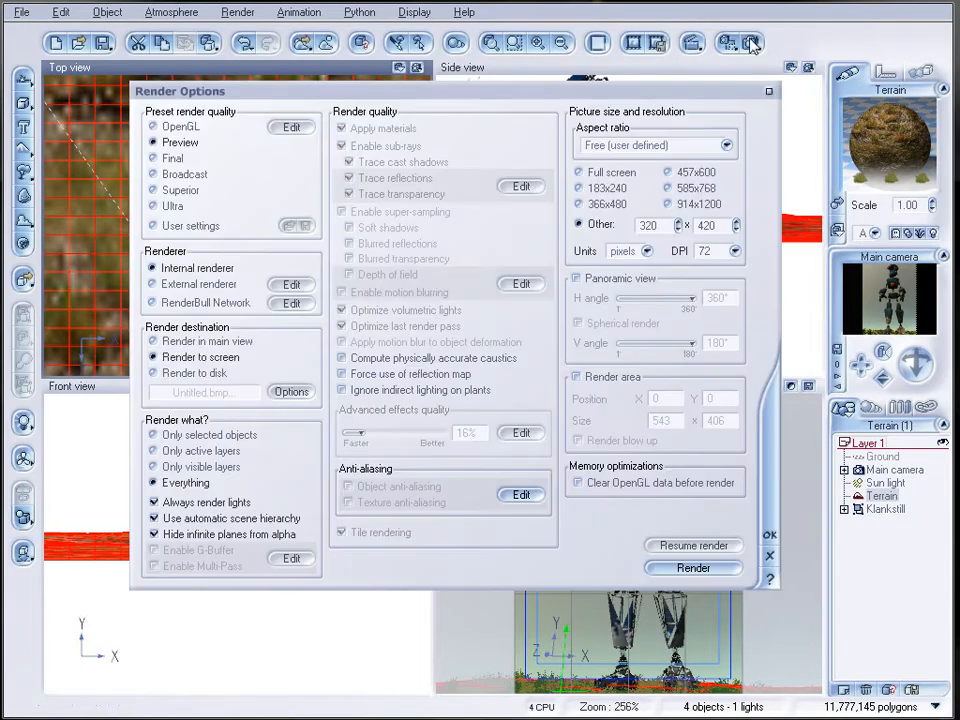
{"action": "left_click", "coordinate": [167, 159]}
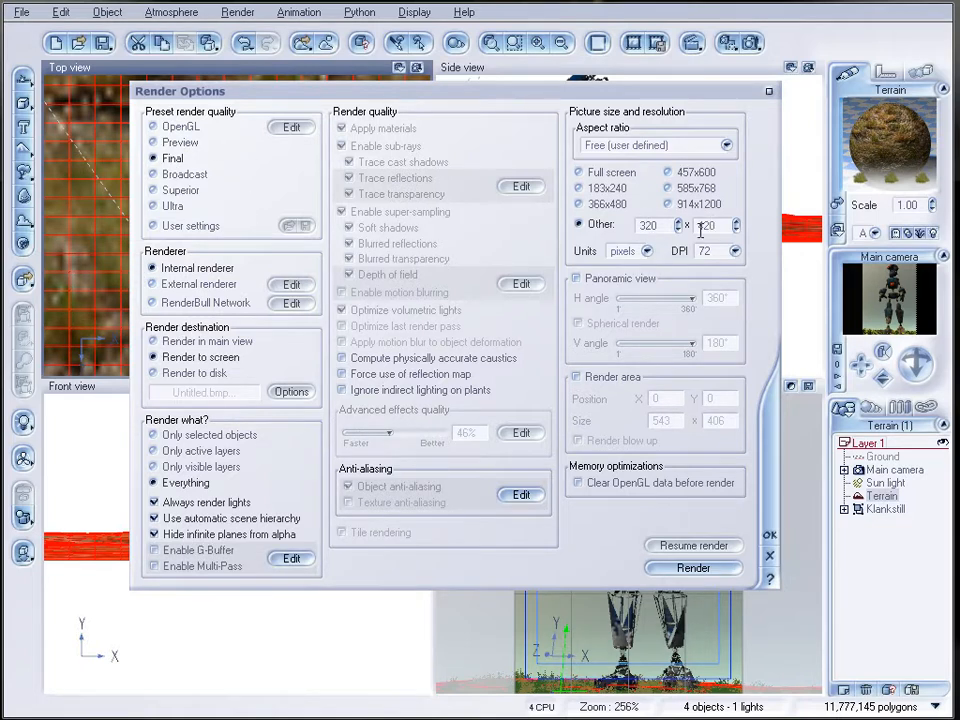
{"action": "left_click", "coordinate": [578, 205]}
{"action": "left_click", "coordinate": [694, 568]}
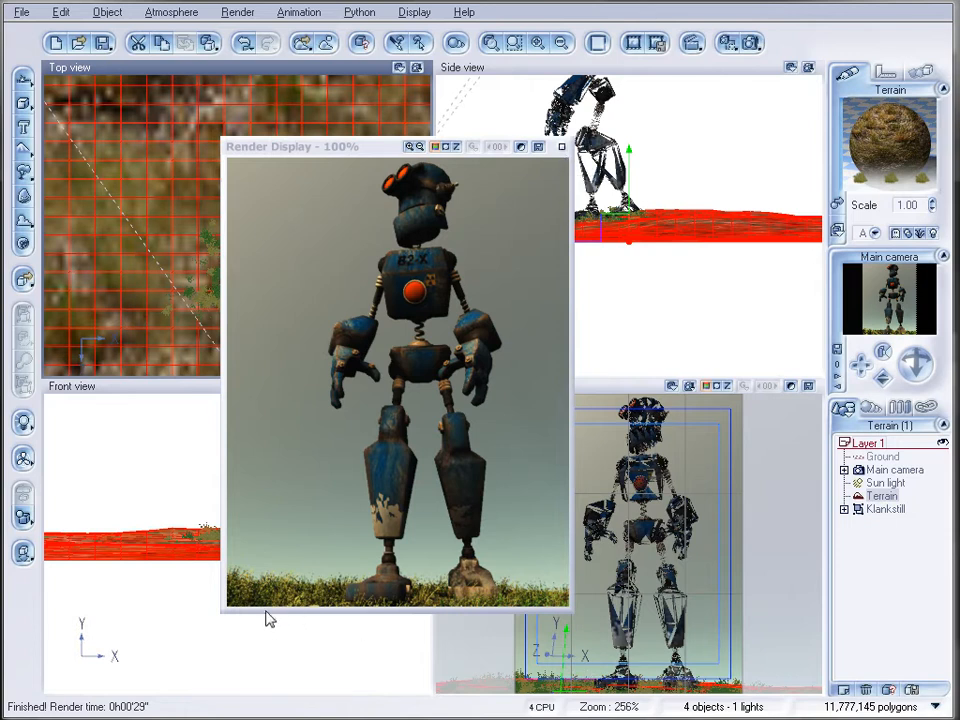
- Save the rendered picture as klank.jpg in the particle folder with JPEG quality at 100%
{"action": "left_click_drag", "start_coordinate": [266, 148], "coordinate": [287, 150]}
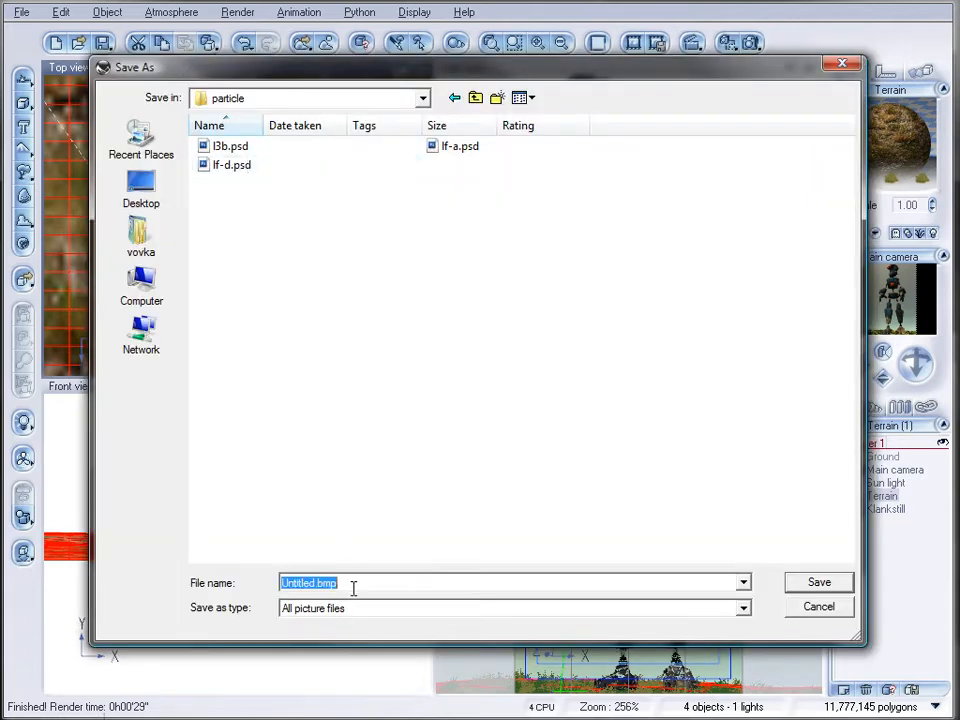
{"action": "left_click", "coordinate": [353, 585]}
{"action": "left_click_drag", "start_coordinate": [353, 585], "coordinate": [283, 583]}
{"action": "type", "text": "k"}
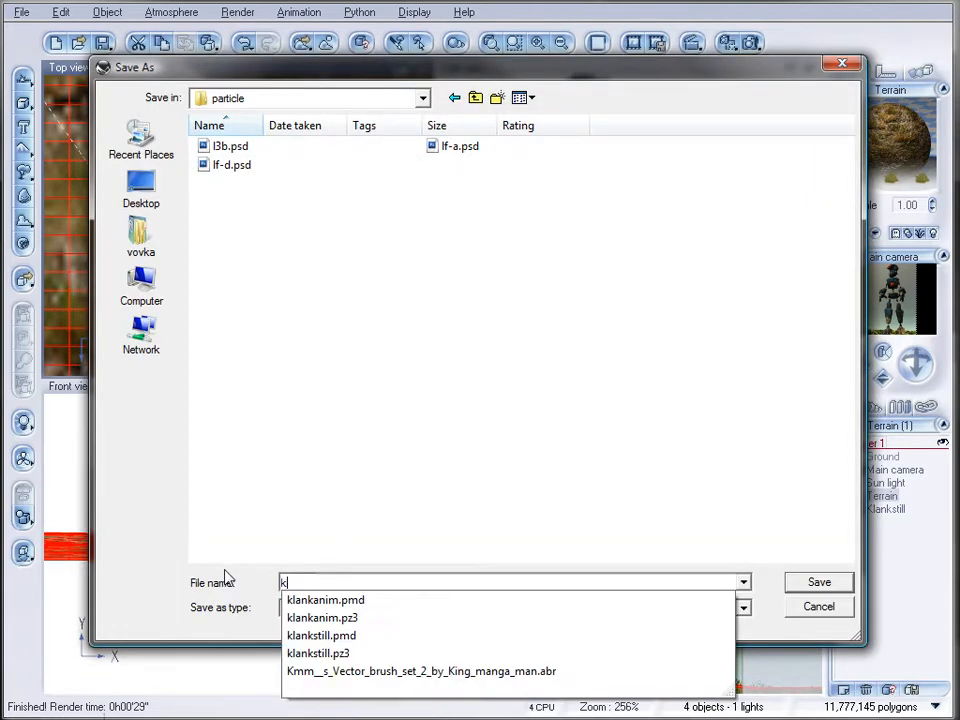
{"action": "type", "text": "lank.jpg"}
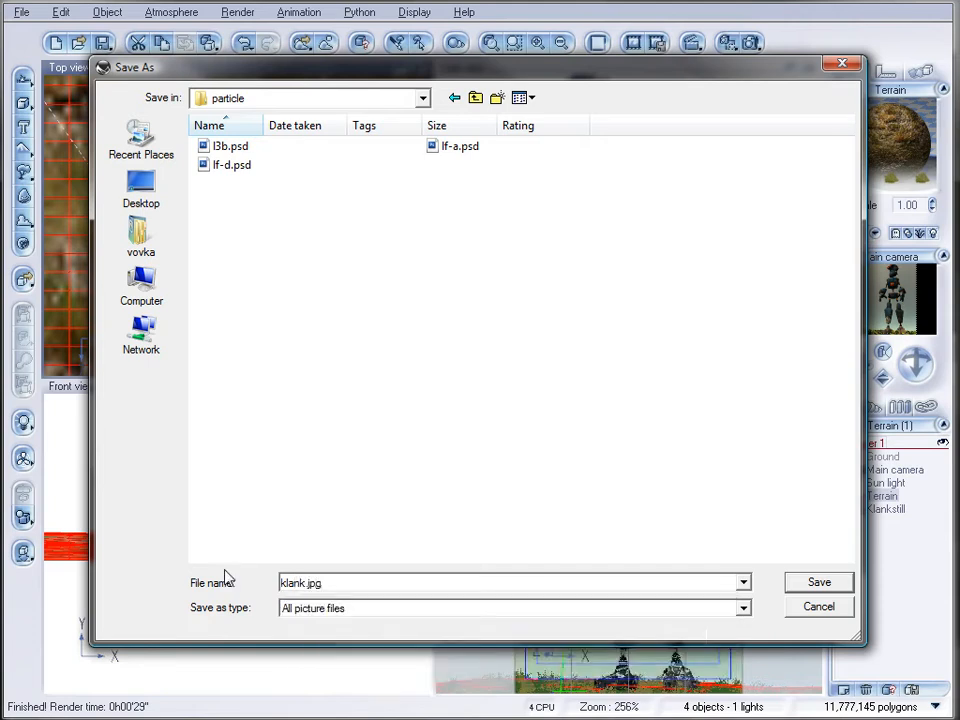
{"action": "key", "text": "Return"}
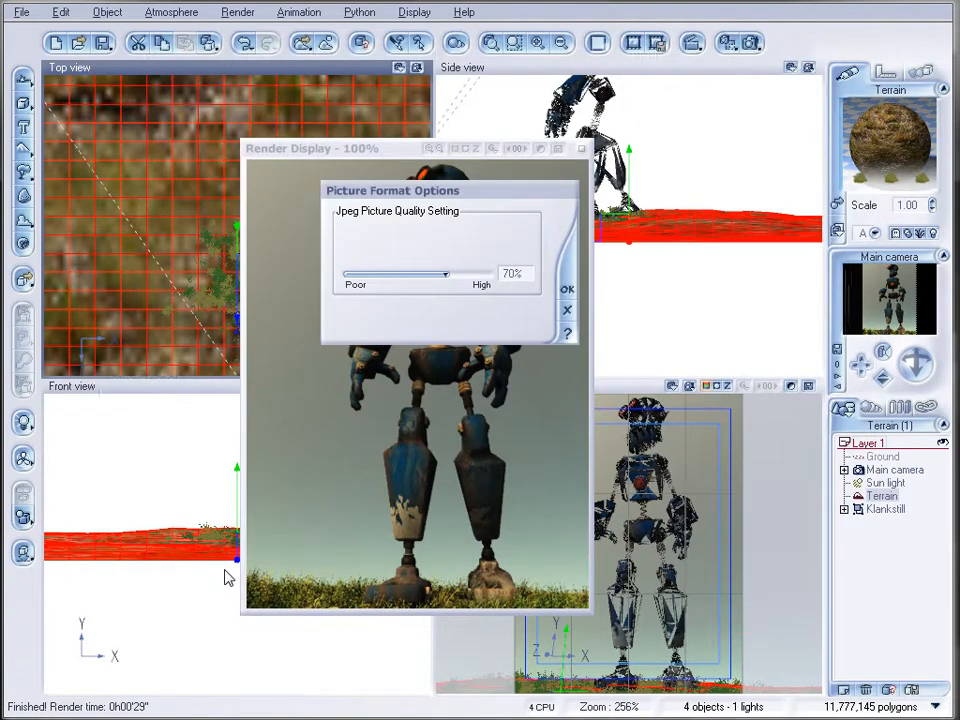
{"action": "left_click_drag", "start_coordinate": [445, 274], "coordinate": [512, 274]}
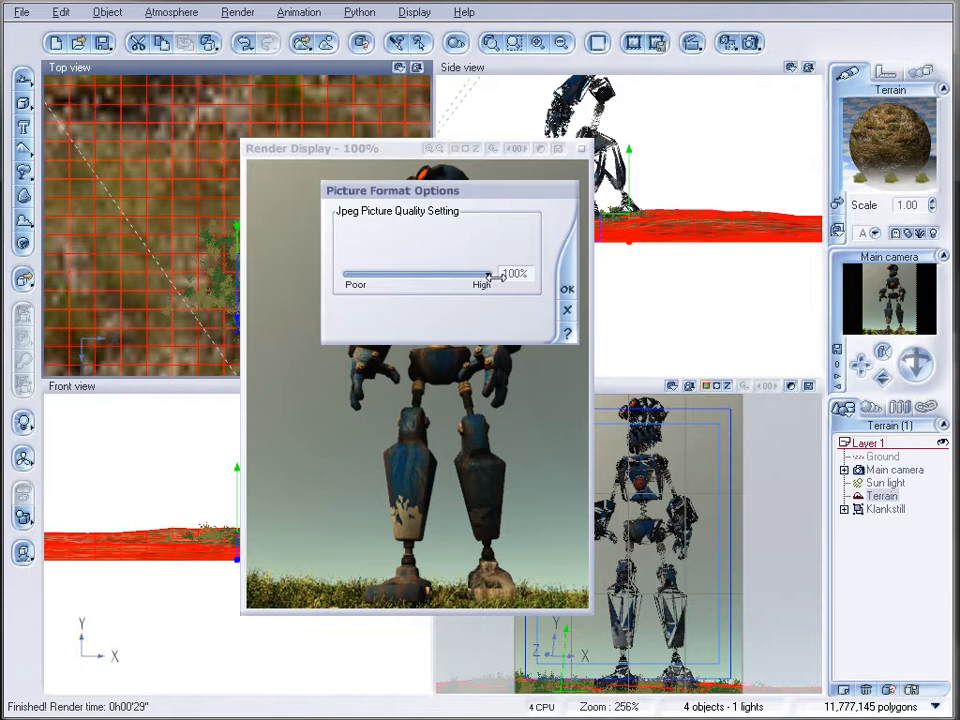
{"action": "left_click", "coordinate": [566, 289]}
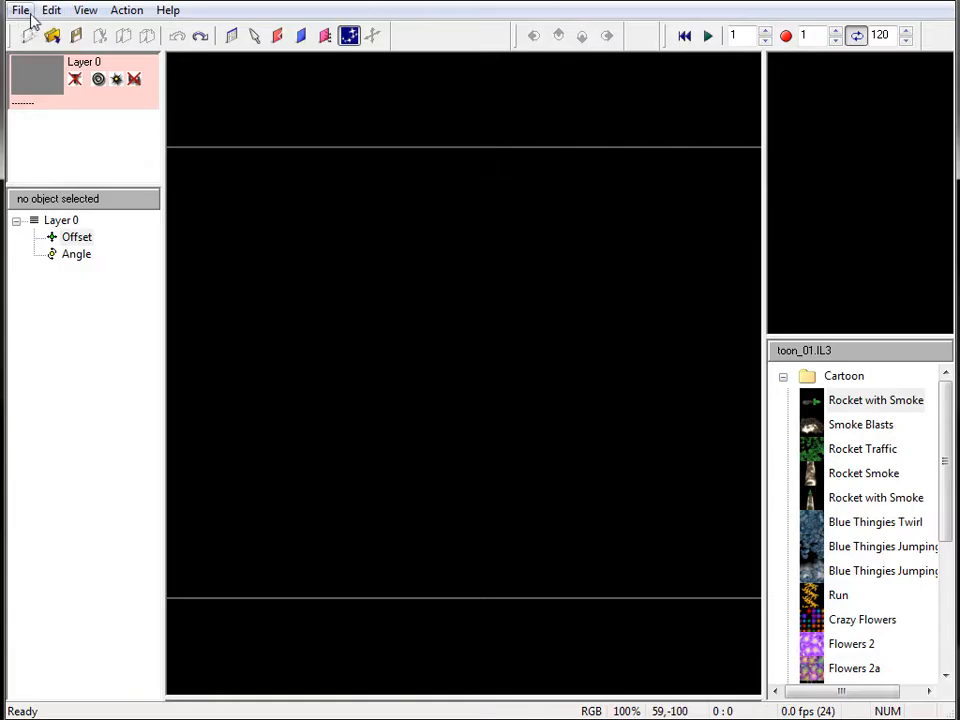
- Switch to particleIllusion and start a new project, discarding the changes to the untitled one
{"action": "left_click", "coordinate": [20, 12]}
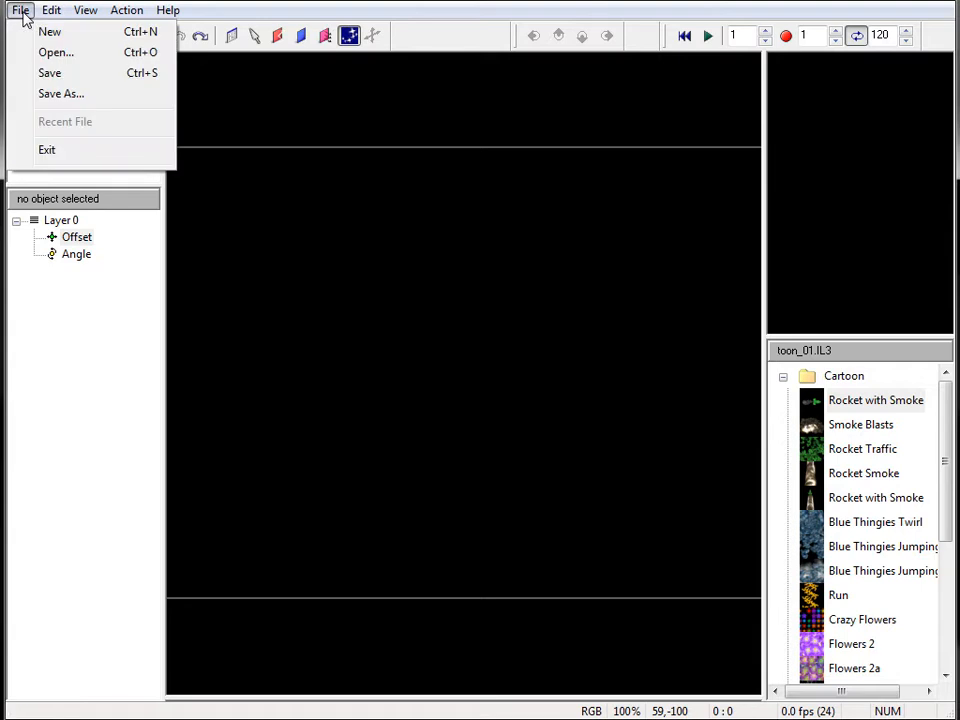
{"action": "left_click", "coordinate": [45, 30]}
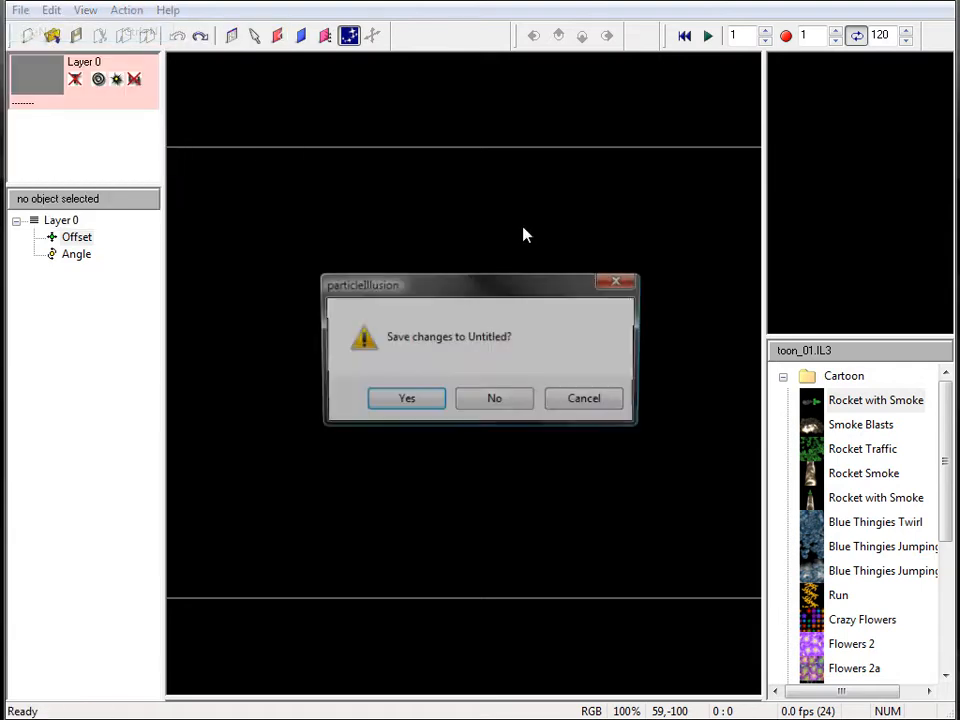
{"action": "left_click", "coordinate": [495, 400]}
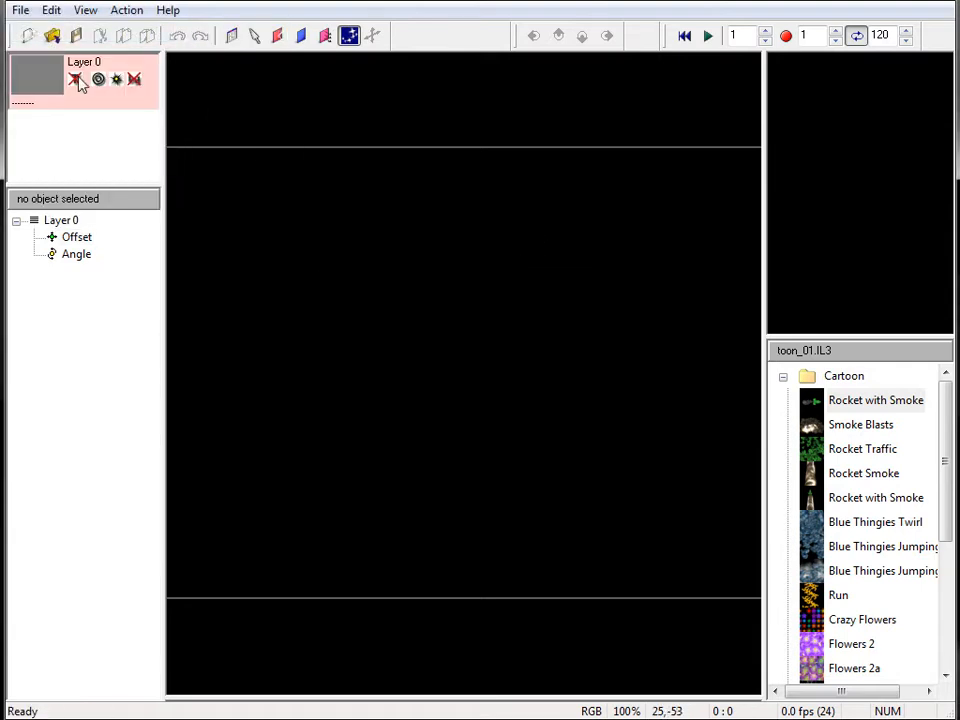
{"action": "left_click", "coordinate": [19, 10]}
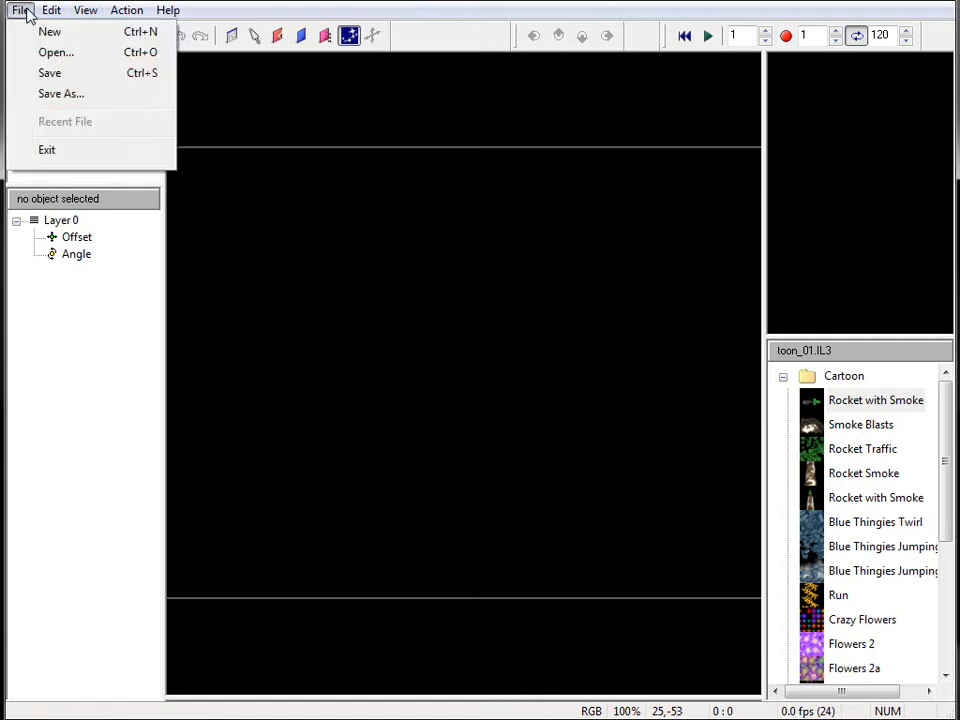
- Set the project's stage size to 365 x 479
{"action": "mouse_move", "coordinate": [66, 11]}
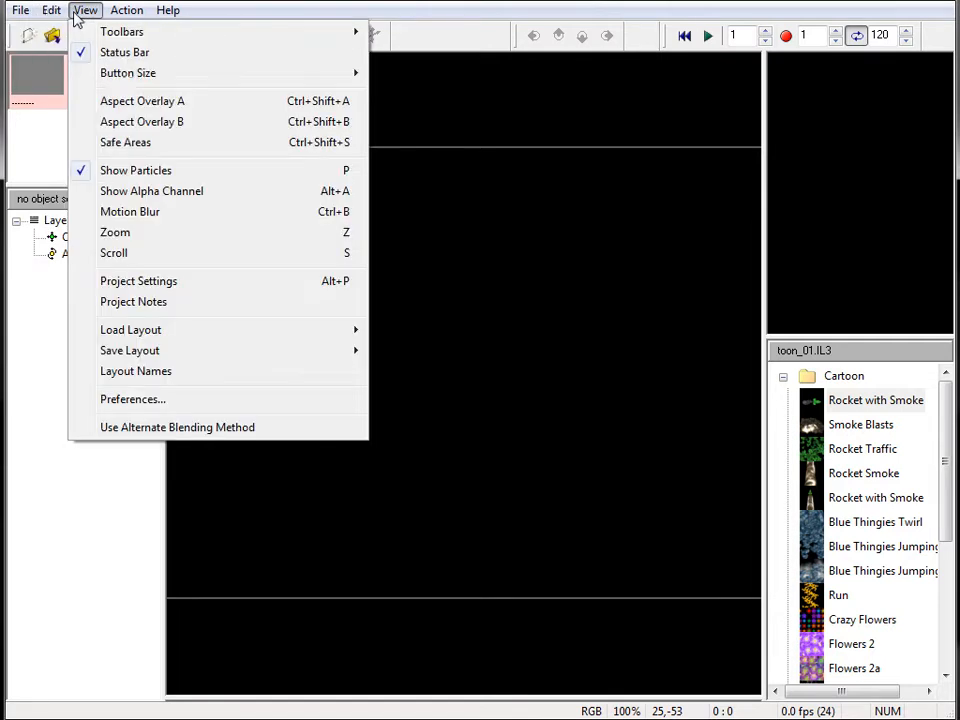
{"action": "left_click", "coordinate": [200, 283]}
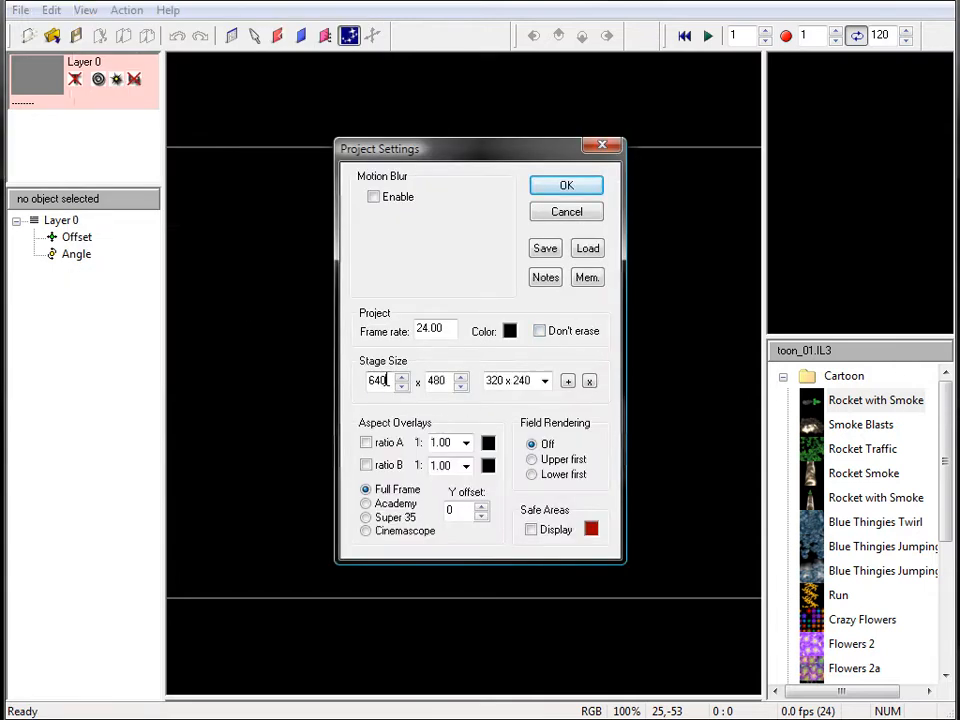
{"action": "left_click_drag", "start_coordinate": [386, 381], "coordinate": [368, 381]}
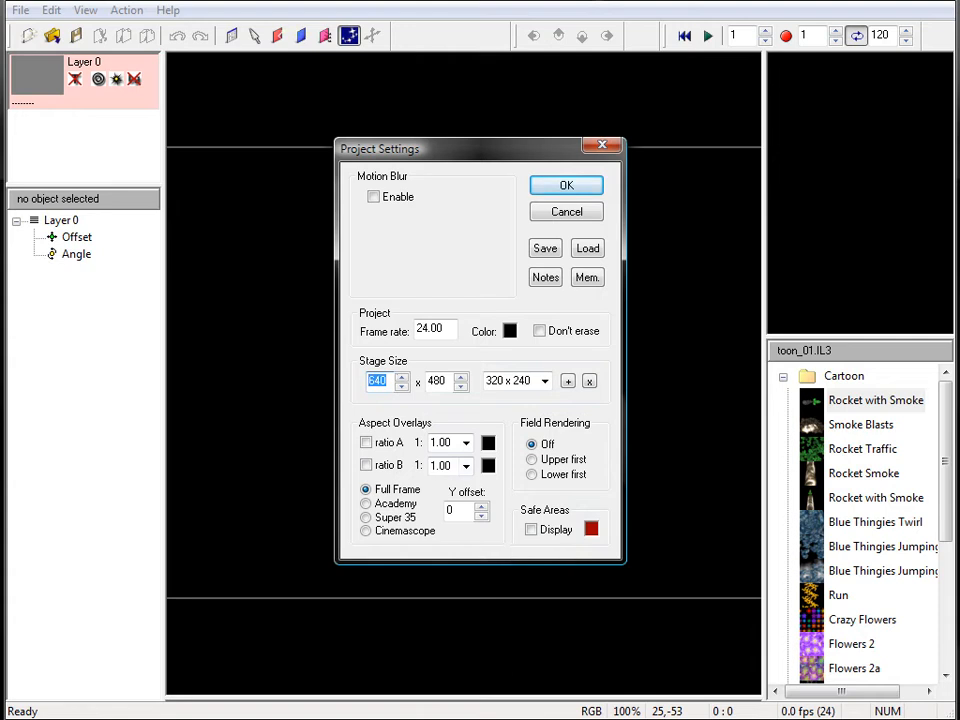
{"action": "type", "text": "365"}
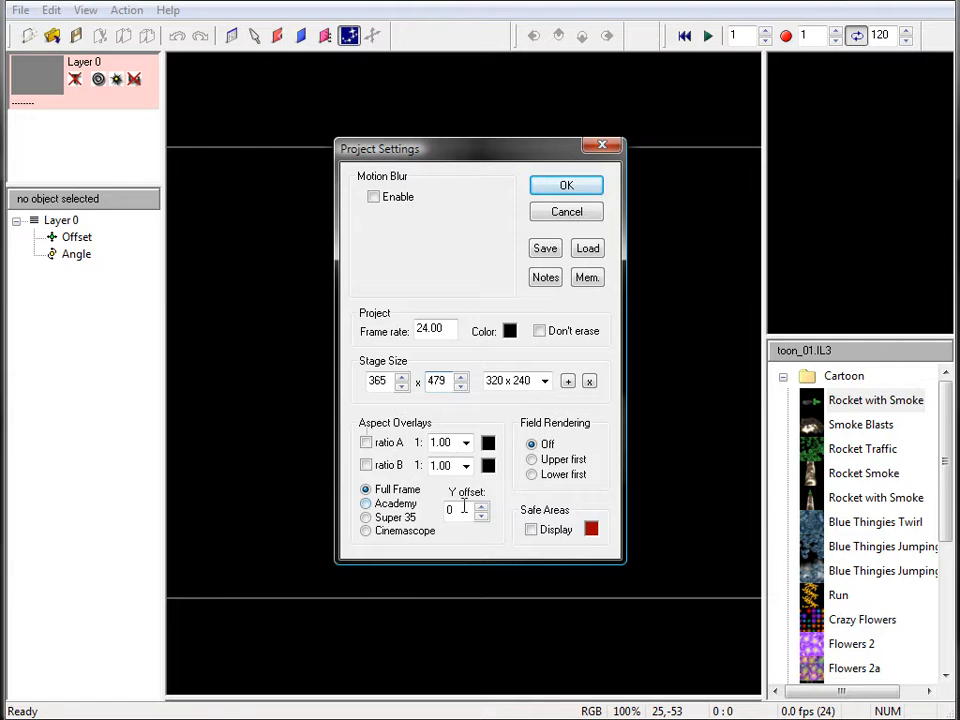
{"action": "left_click", "coordinate": [570, 185]}
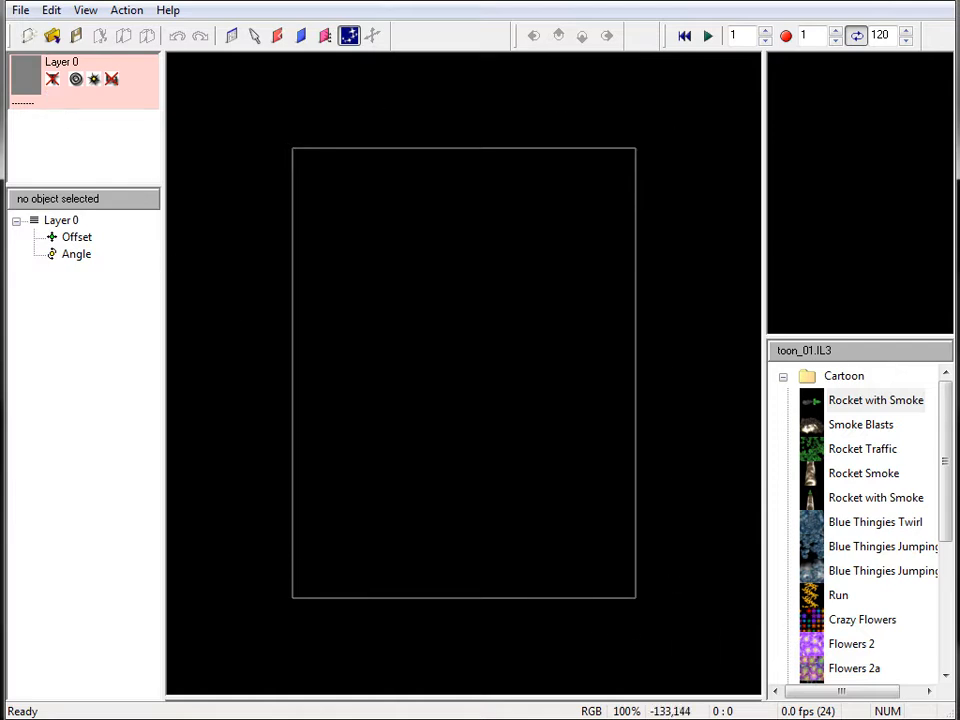
- Load klank.jpg from the particle folder as Layer 0's background image, keeping the default background options
{"action": "right_click", "coordinate": [26, 86]}
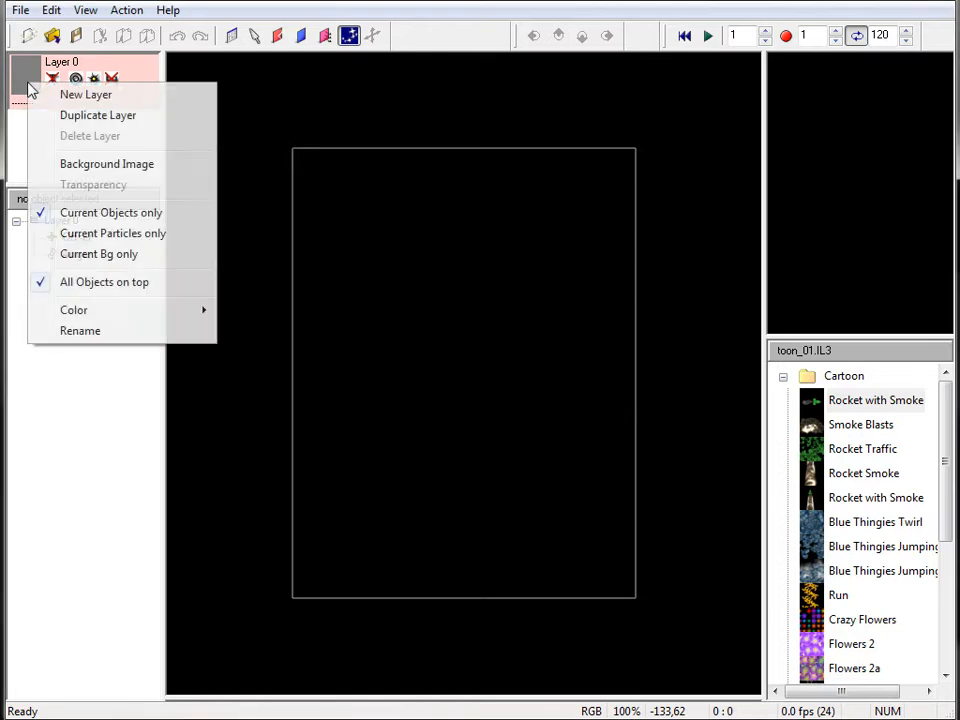
{"action": "left_click", "coordinate": [138, 172]}
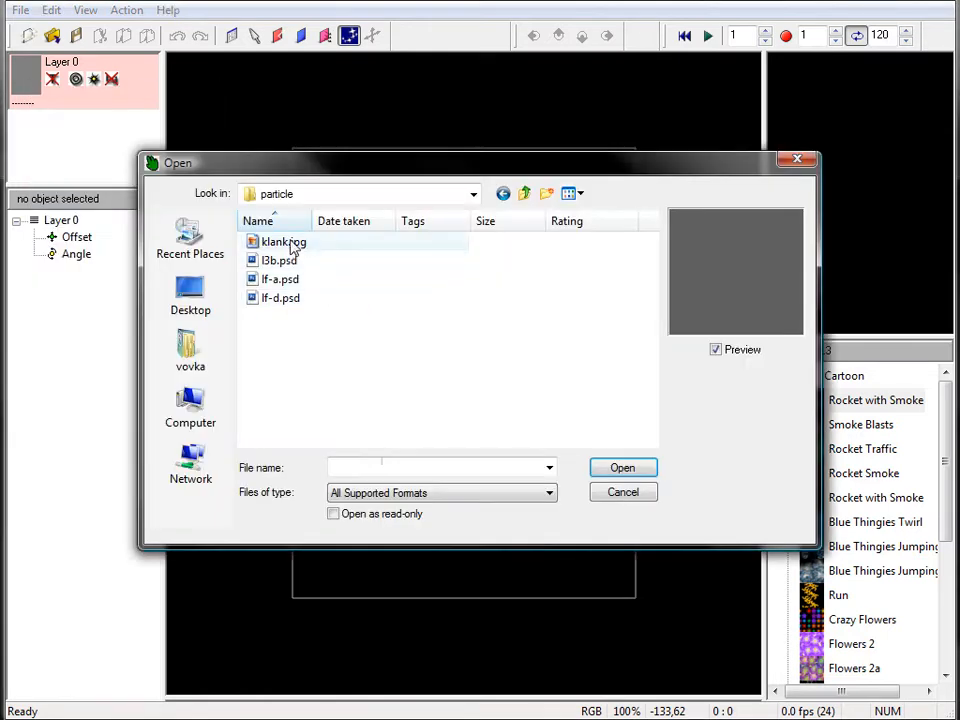
{"action": "left_click", "coordinate": [290, 243]}
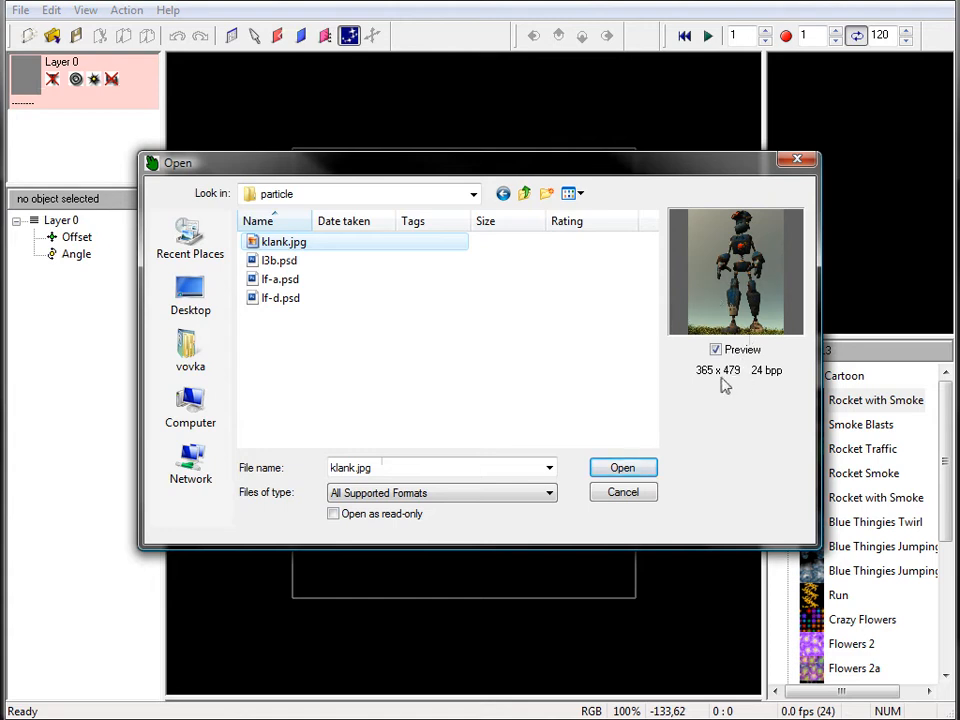
{"action": "left_click", "coordinate": [622, 472]}
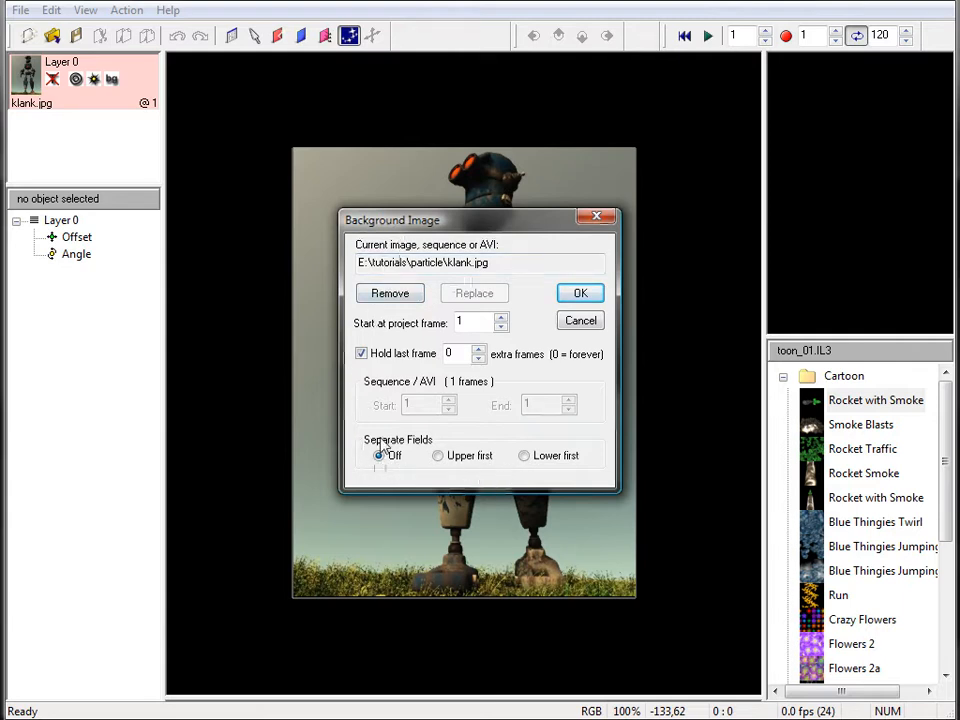
{"action": "left_click", "coordinate": [576, 294]}
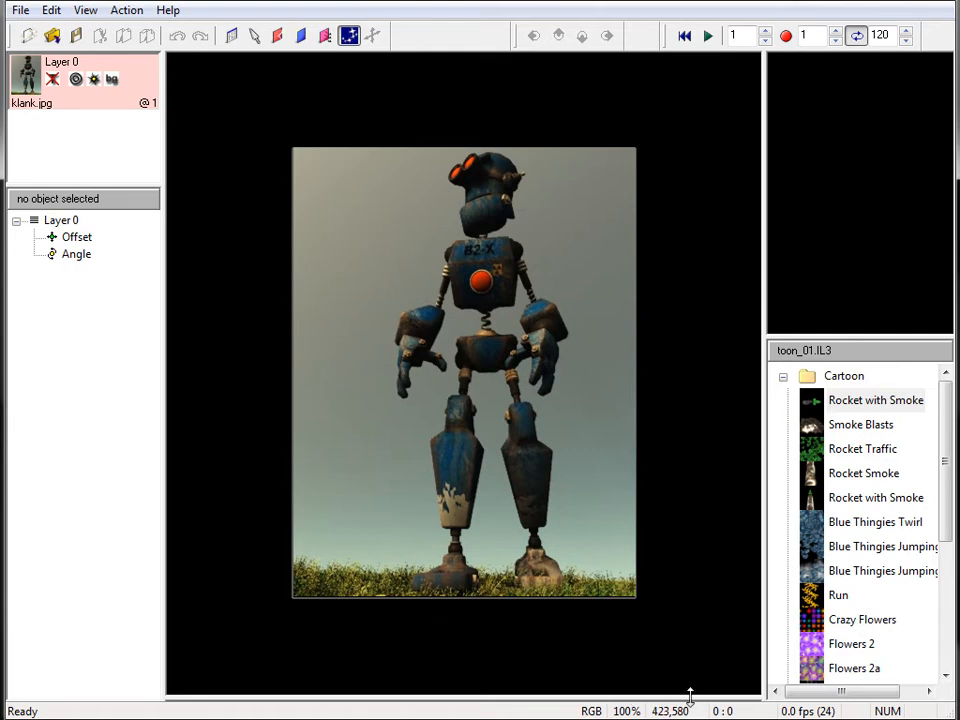
- Reveal the timeline graph beneath the stage, undo the accidental stage edit and activate the Select tool
{"action": "left_click_drag", "start_coordinate": [690, 694], "coordinate": [690, 625]}
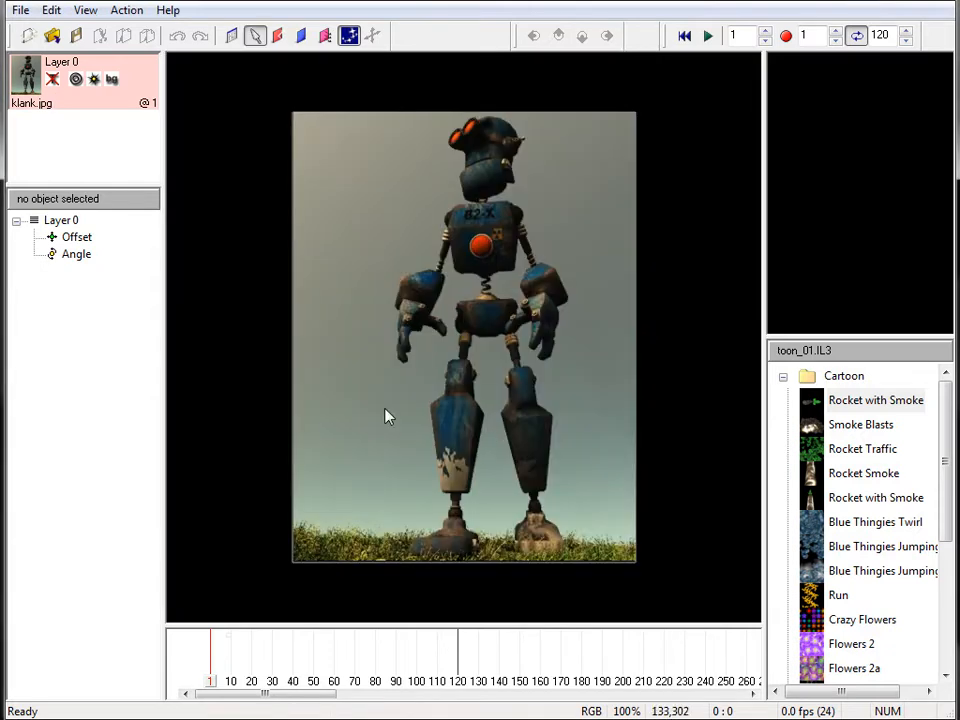
{"action": "left_click", "coordinate": [256, 198]}
{"action": "key", "text": "ctrl+z"}
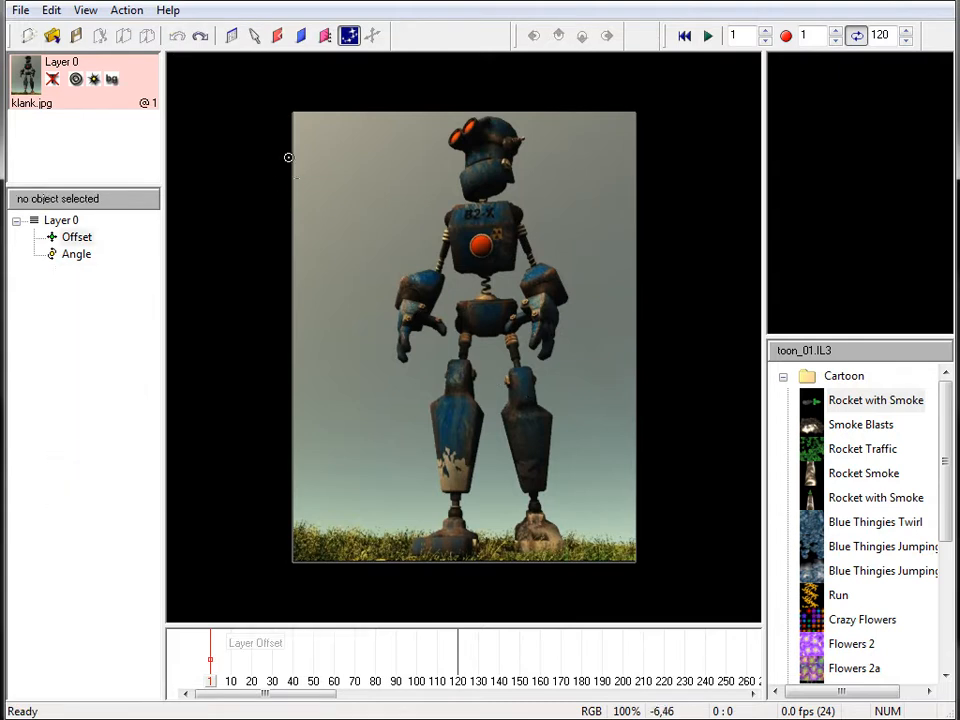
{"action": "left_click", "coordinate": [254, 36]}
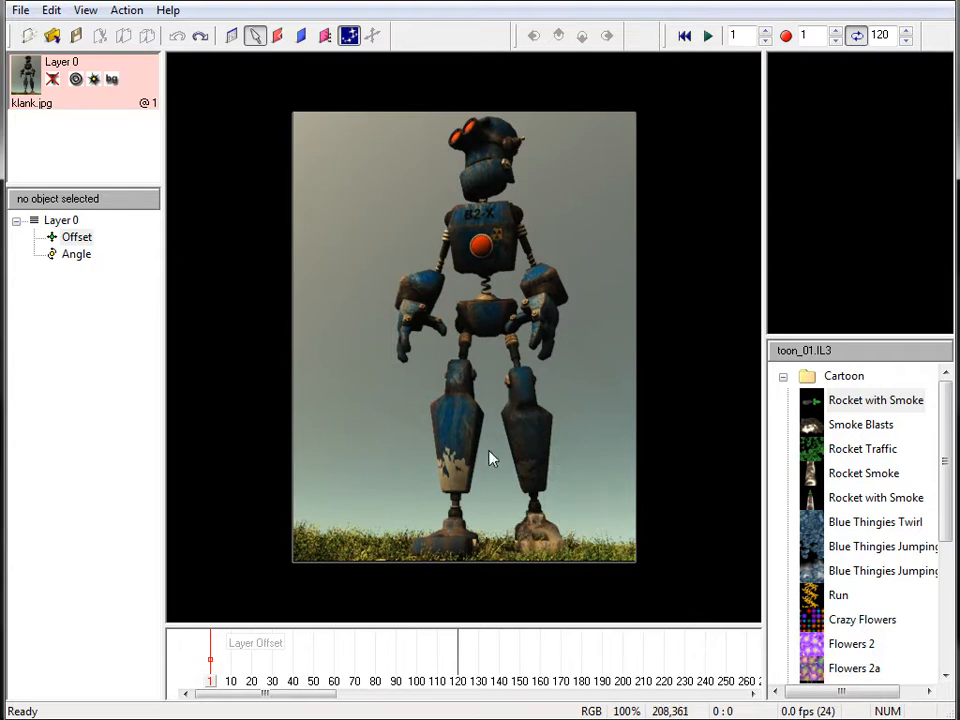
- Replace the toon_01 emitter library with the emitters_08_05 library
{"action": "left_click", "coordinate": [783, 377]}
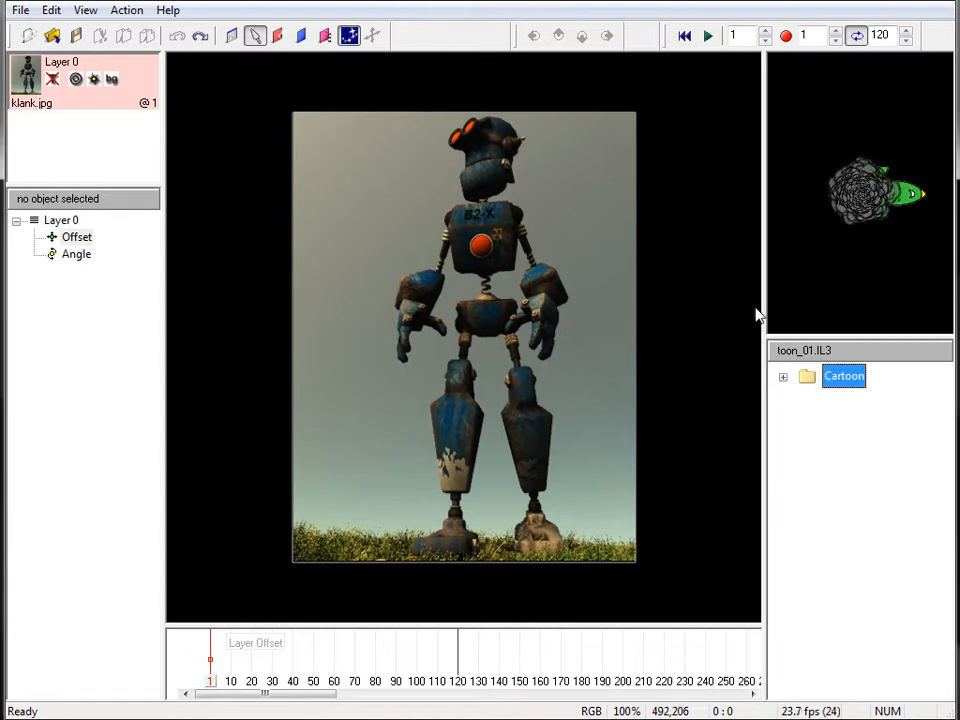
{"action": "right_click", "coordinate": [843, 443]}
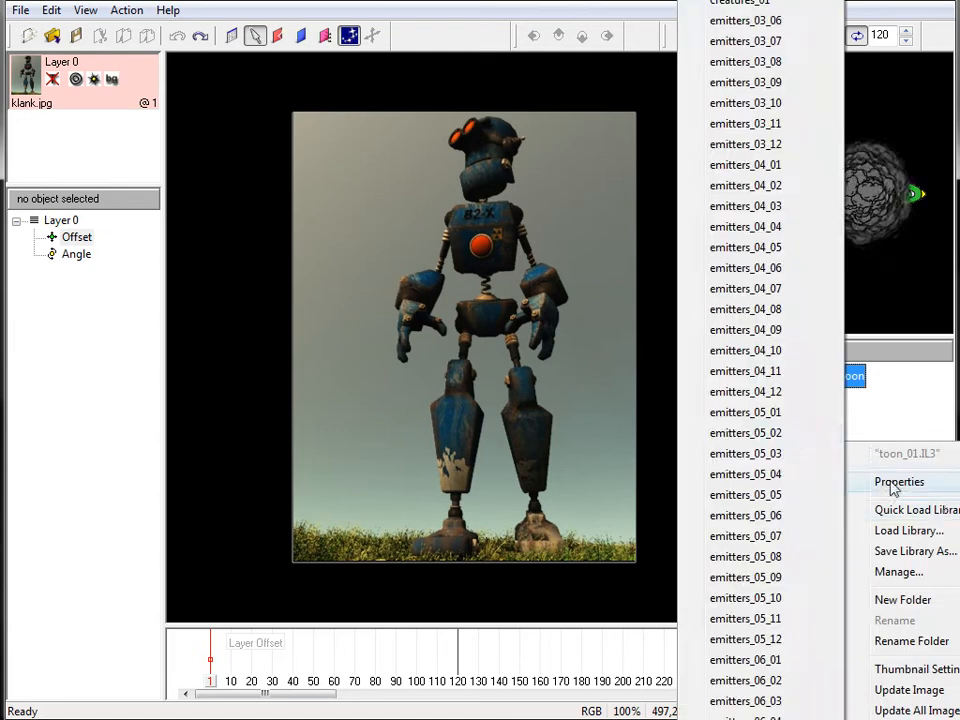
{"action": "mouse_move", "coordinate": [914, 510]}
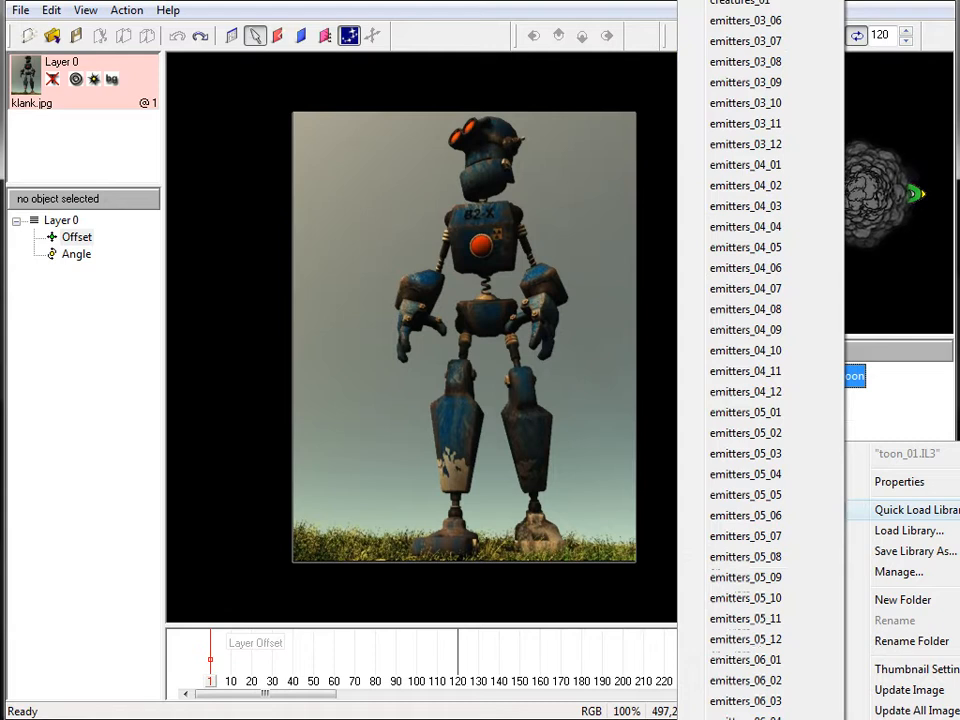
{"action": "scroll", "coordinate": [745, 360], "scroll_direction": "down", "scroll_amount": 10}
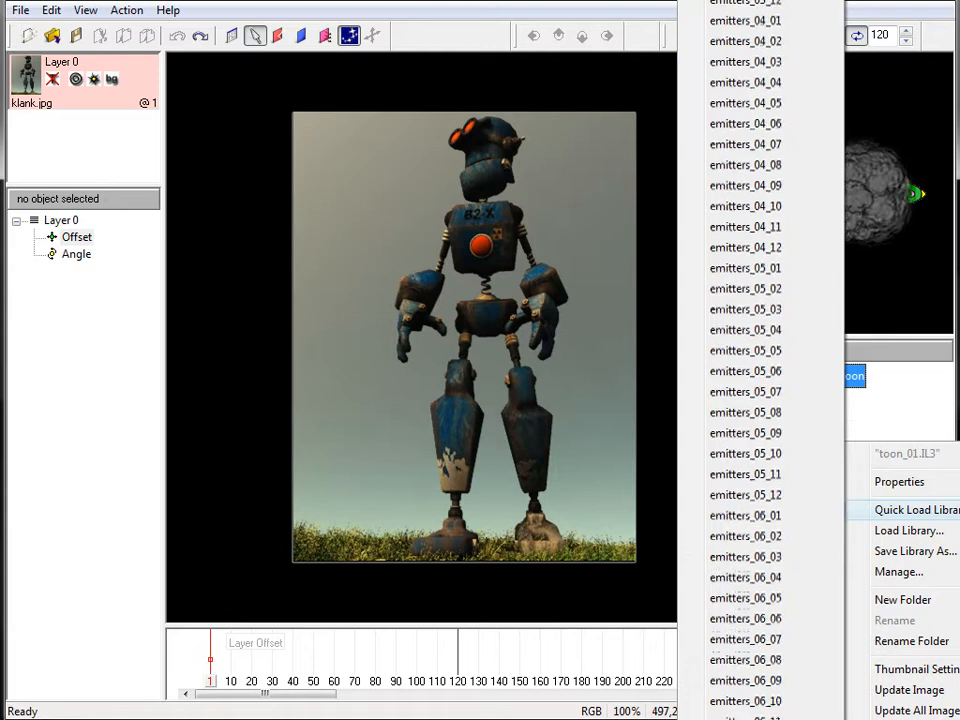
{"action": "scroll", "coordinate": [745, 360], "scroll_direction": "down", "scroll_amount": 9}
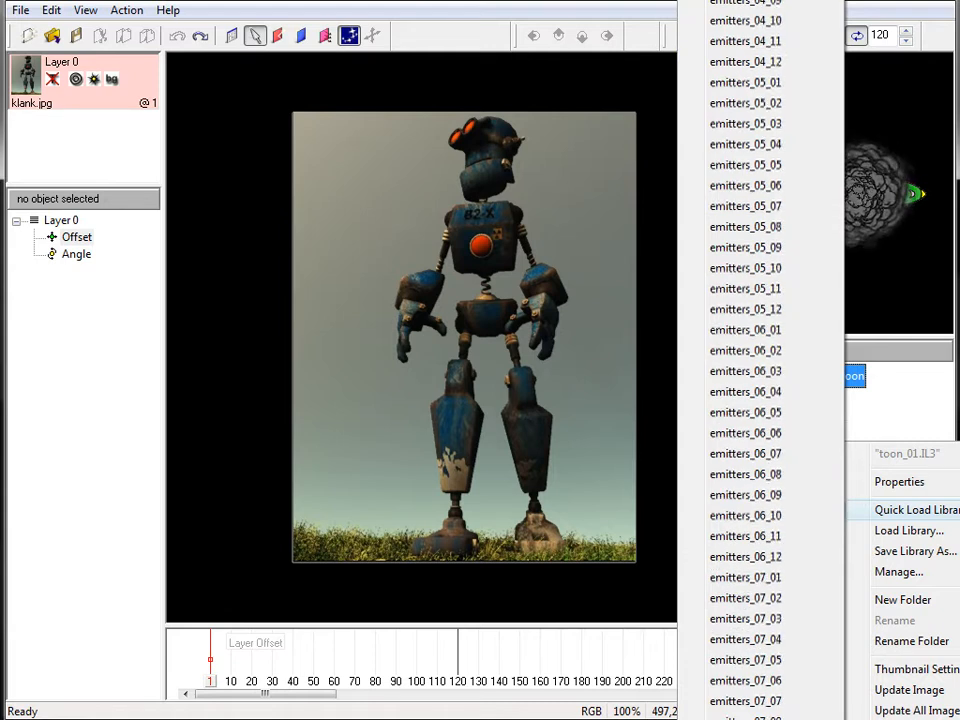
{"action": "scroll", "coordinate": [745, 360], "scroll_direction": "down", "scroll_amount": 2}
{"action": "scroll", "coordinate": [745, 360], "scroll_direction": "down", "scroll_amount": 4}
{"action": "left_click", "coordinate": [745, 360]}
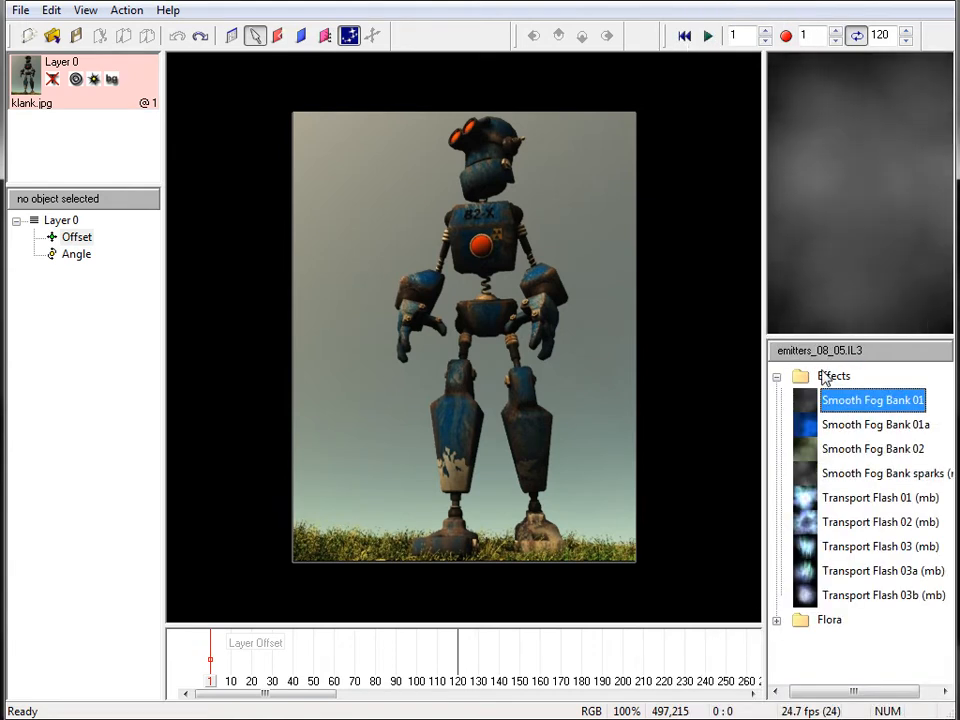
- Place the Leaves with Berries Trail 01 emitter from the Flora folder in the grass beside the robot's foot, at about 297,459
{"action": "left_click", "coordinate": [778, 377]}
{"action": "left_click", "coordinate": [782, 400]}
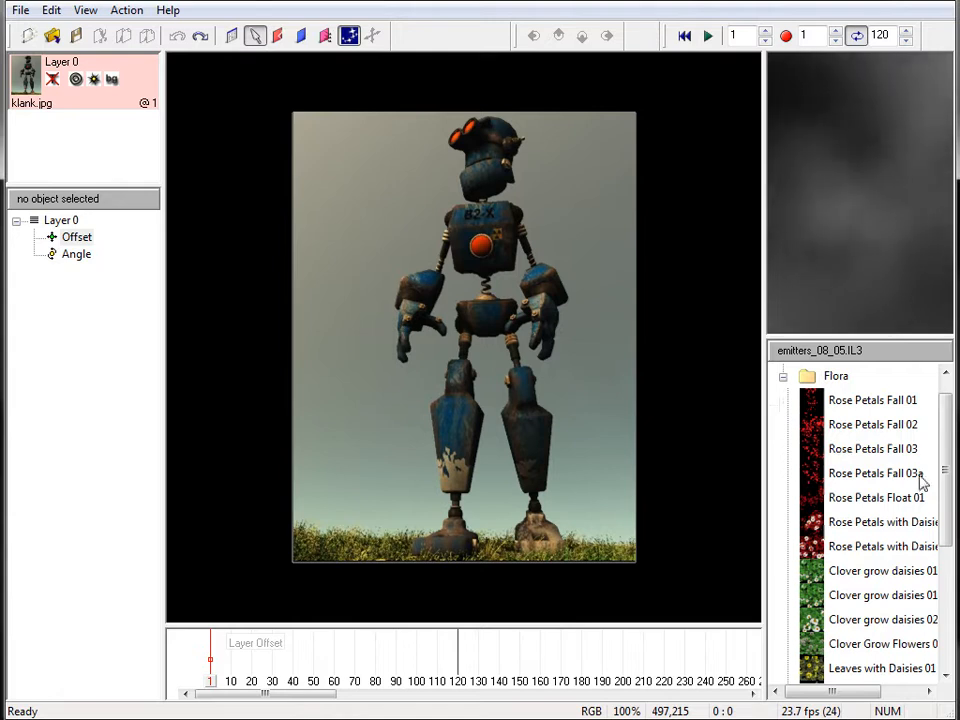
{"action": "left_click_drag", "start_coordinate": [945, 439], "coordinate": [945, 545]}
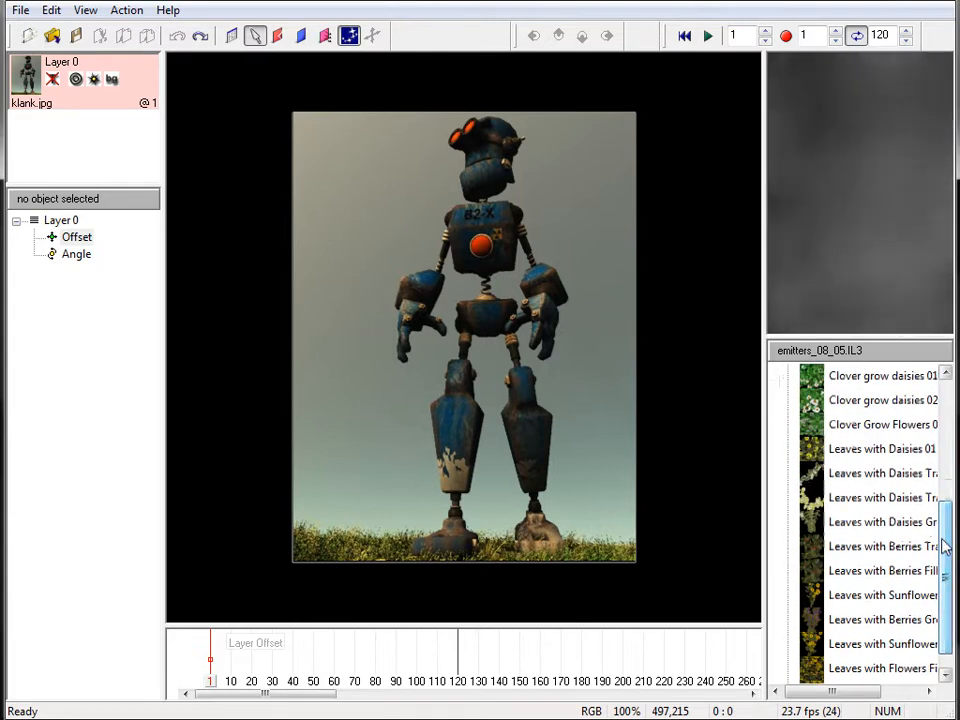
{"action": "left_click", "coordinate": [857, 570]}
{"action": "left_click", "coordinate": [855, 546]}
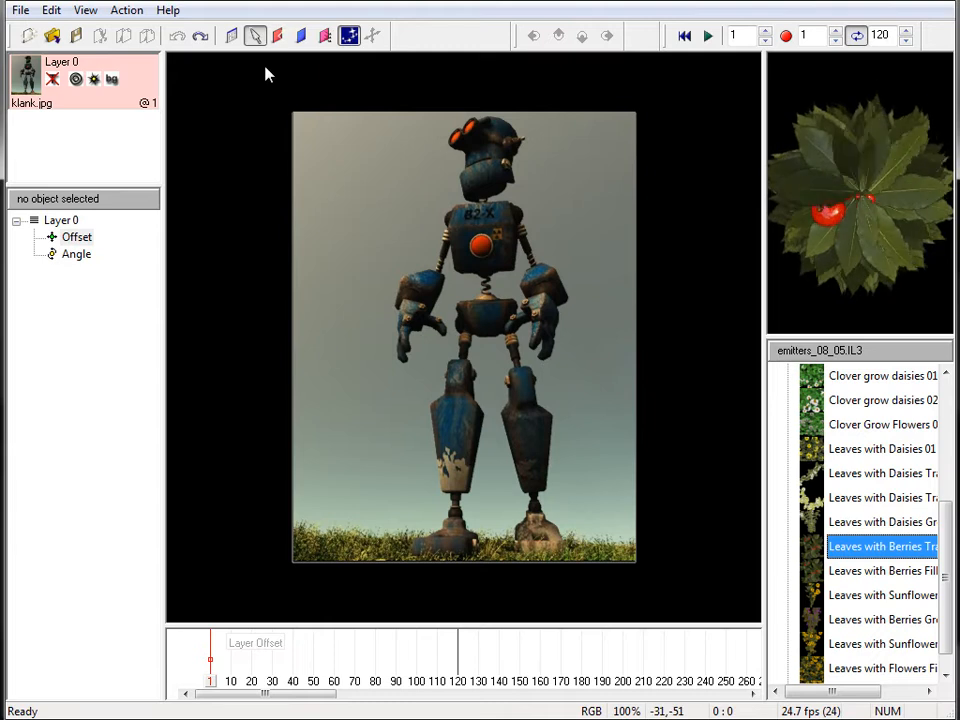
{"action": "left_click", "coordinate": [257, 36]}
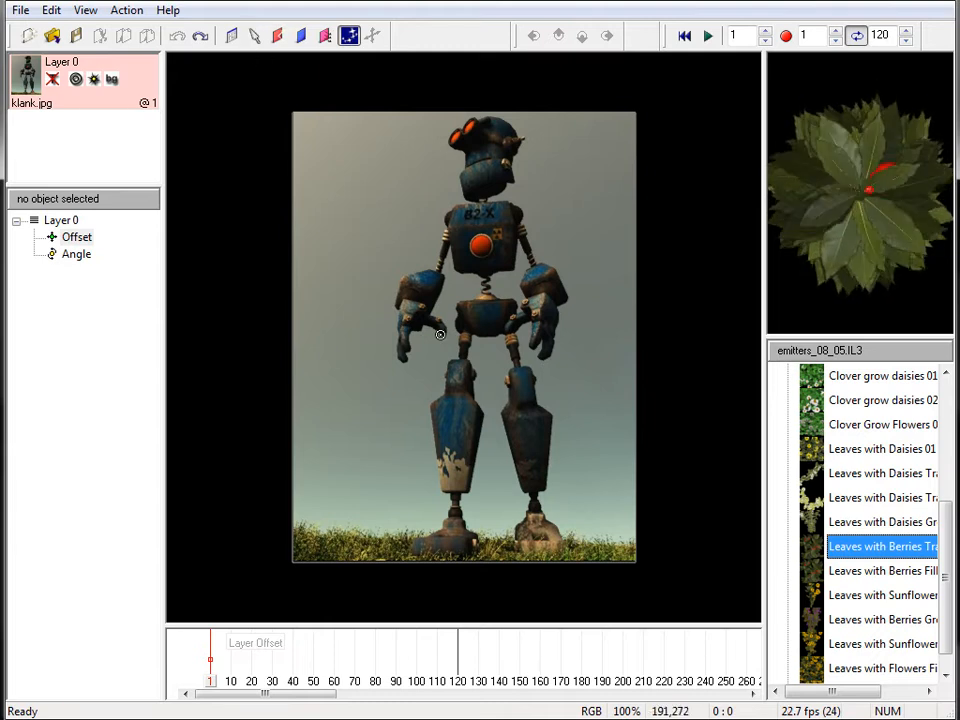
{"action": "left_click", "coordinate": [571, 544]}
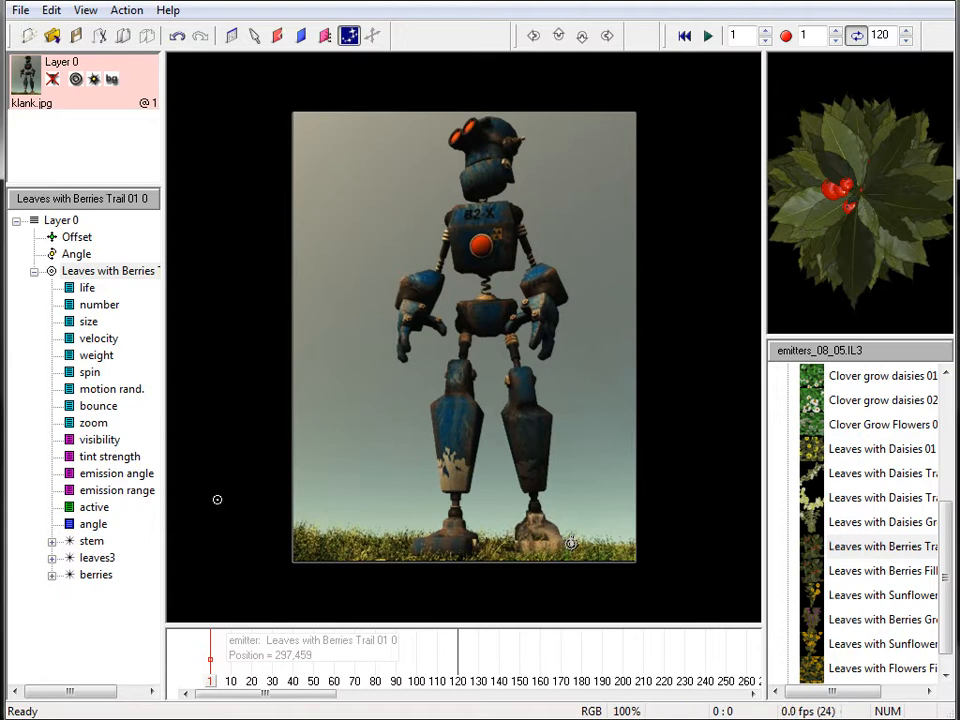
- At frame 21, move the leaves emitter up between the robot's legs to about 221,371 to create a motion path
{"action": "left_click_drag", "start_coordinate": [210, 688], "coordinate": [256, 695]}
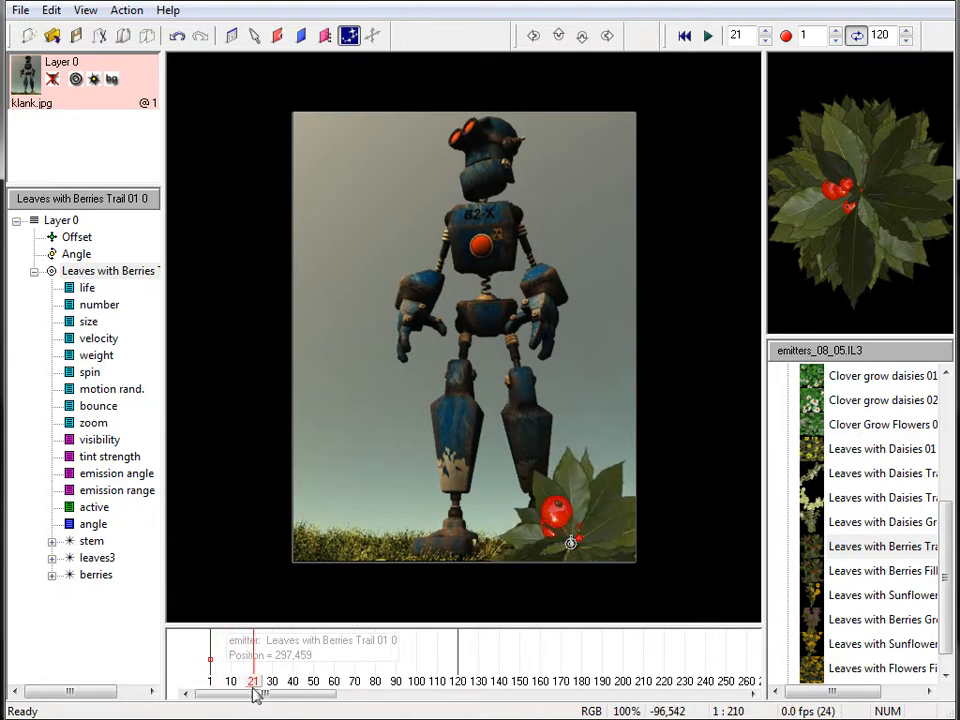
{"action": "left_click", "coordinate": [255, 35]}
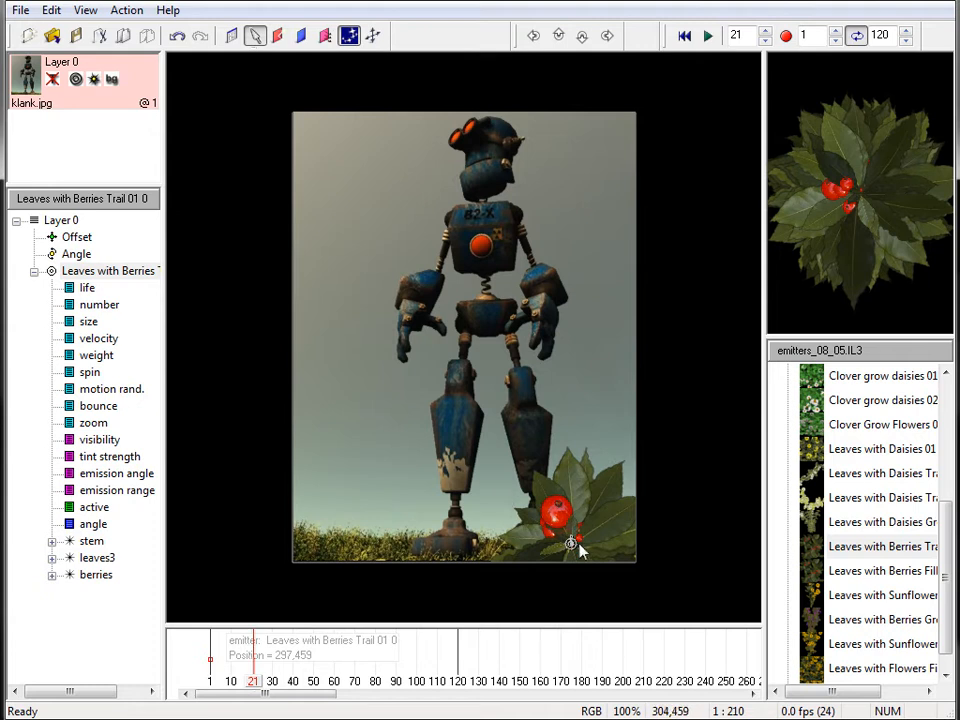
{"action": "left_click_drag", "start_coordinate": [578, 547], "coordinate": [503, 465]}
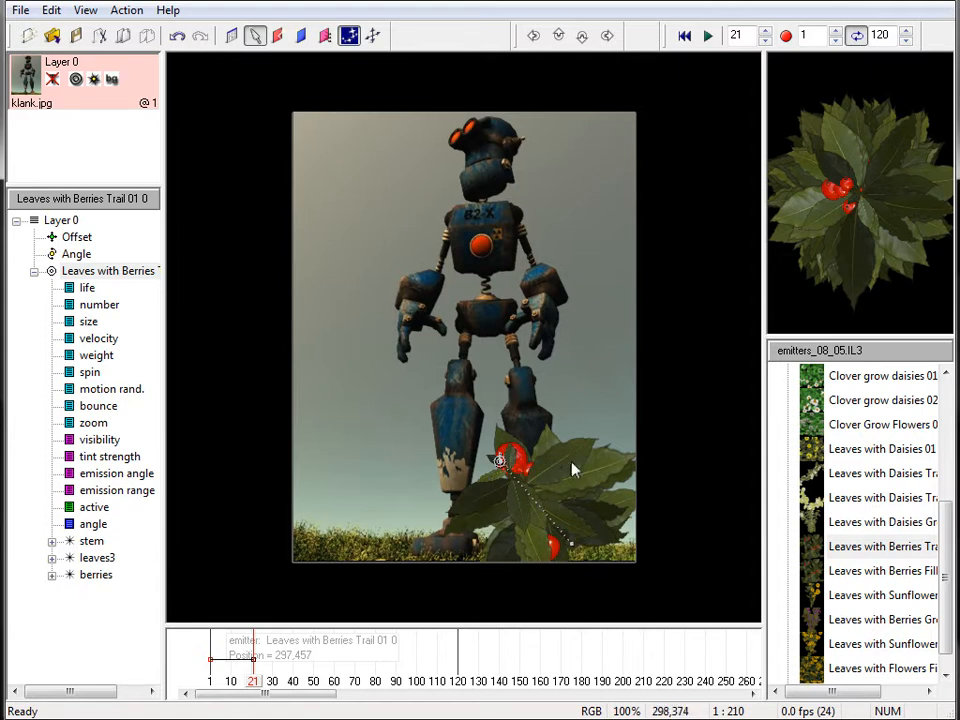
- Open the leaves emitter's properties and examine the settings of its stem, leaves3 and berries particle types
{"action": "right_click", "coordinate": [90, 277]}
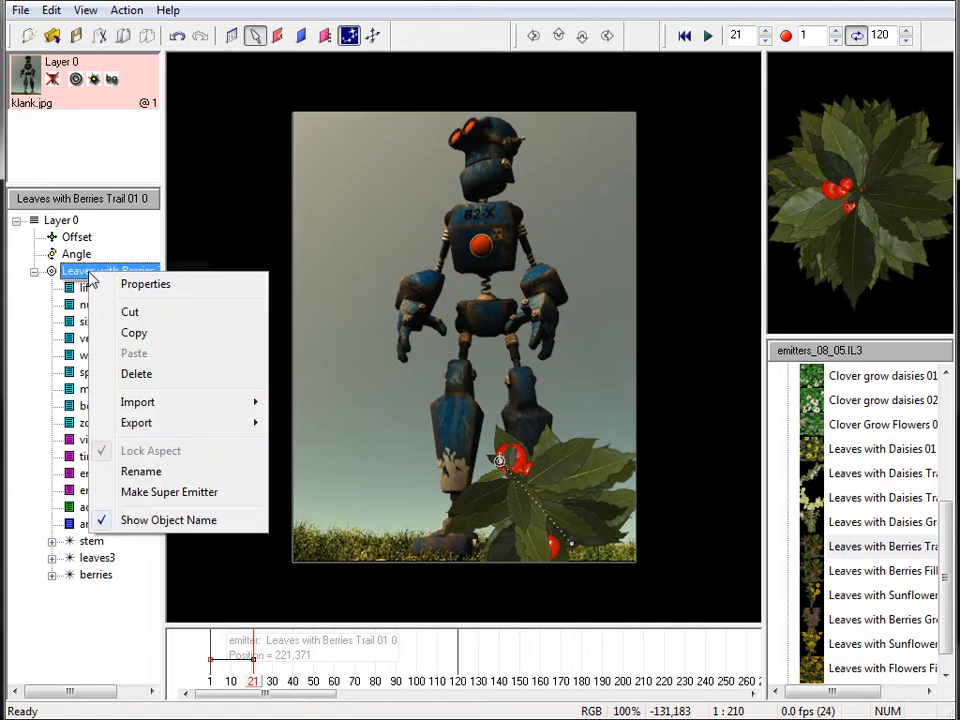
{"action": "left_click", "coordinate": [139, 288]}
{"action": "left_click_drag", "start_coordinate": [326, 117], "coordinate": [317, 80]}
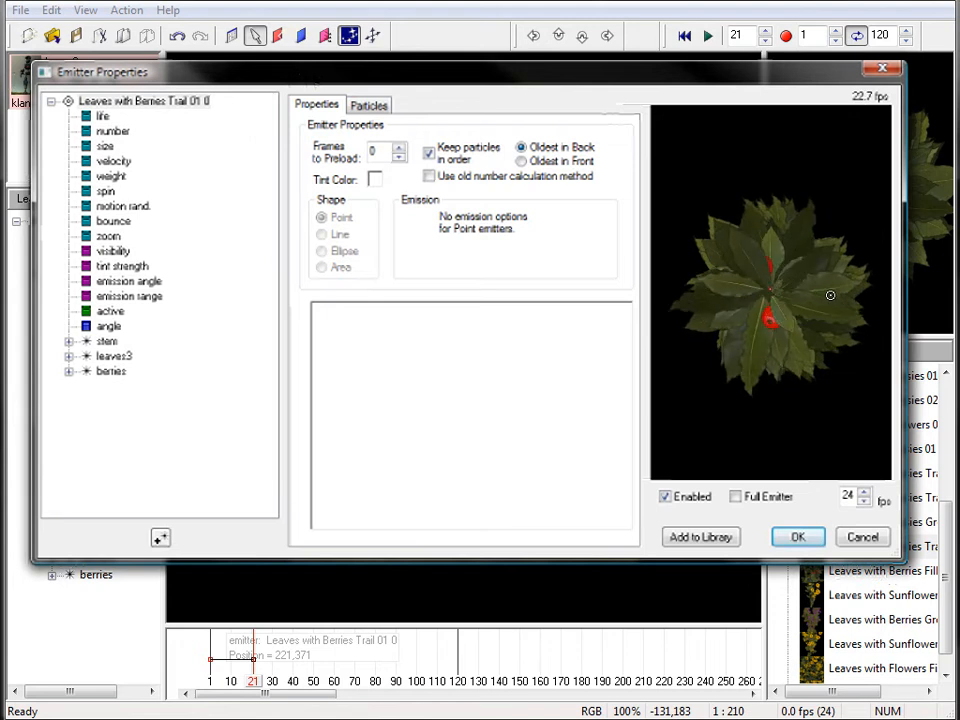
{"action": "left_click", "coordinate": [107, 342]}
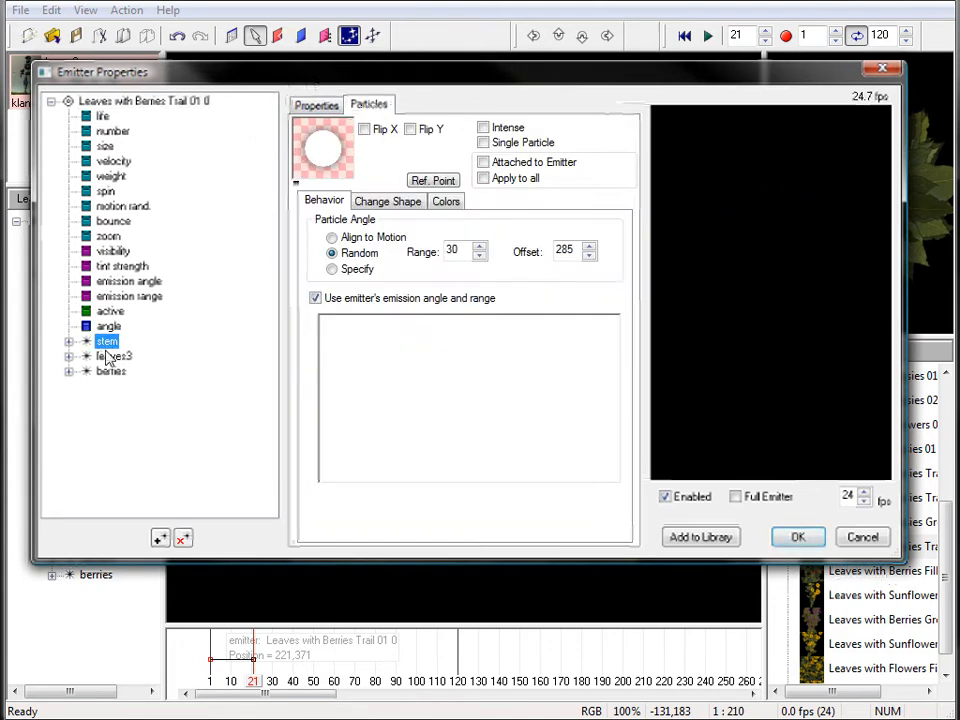
{"action": "left_click", "coordinate": [112, 357]}
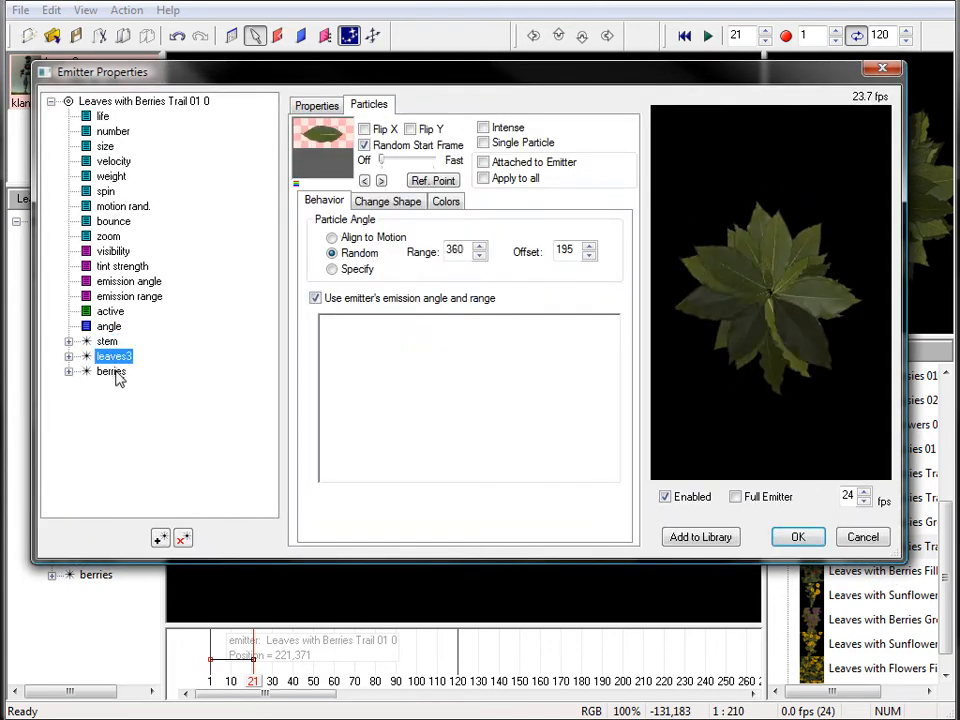
{"action": "left_click", "coordinate": [112, 372]}
- Examine the stem particle's available shapes and its color settings, including the last key of its color gradient
{"action": "left_click", "coordinate": [107, 342]}
{"action": "left_click", "coordinate": [398, 202]}
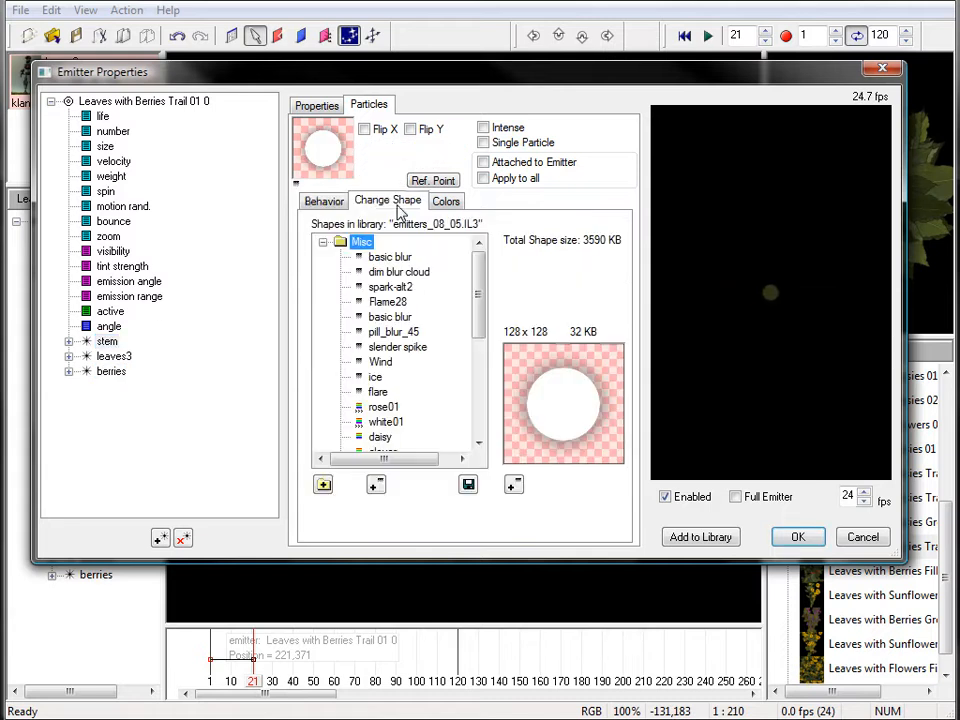
{"action": "left_click", "coordinate": [445, 201]}
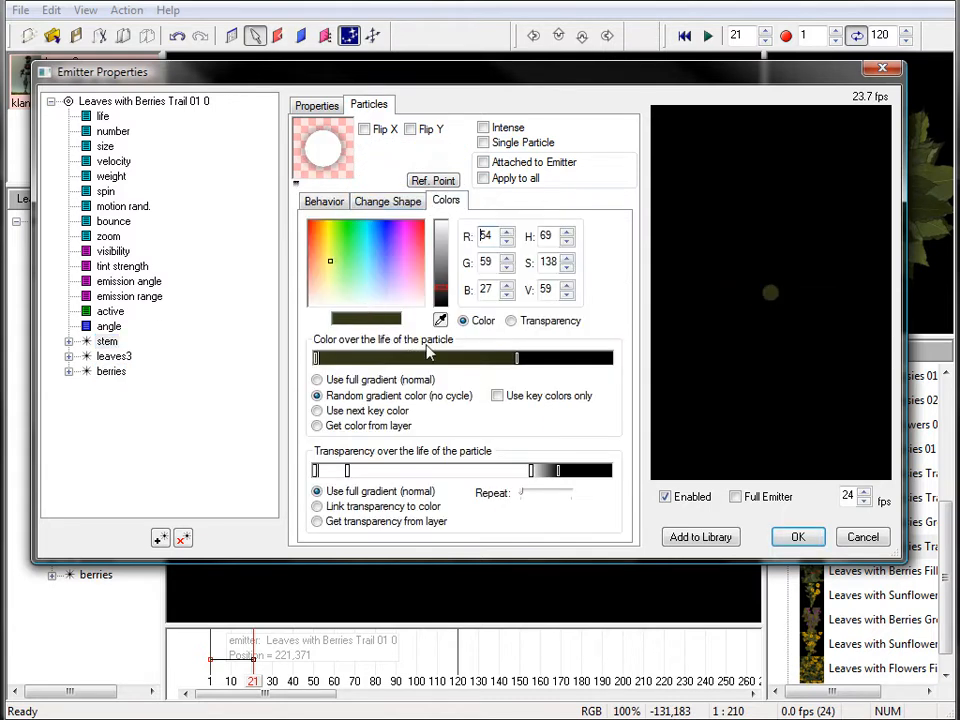
{"action": "left_click", "coordinate": [512, 358]}
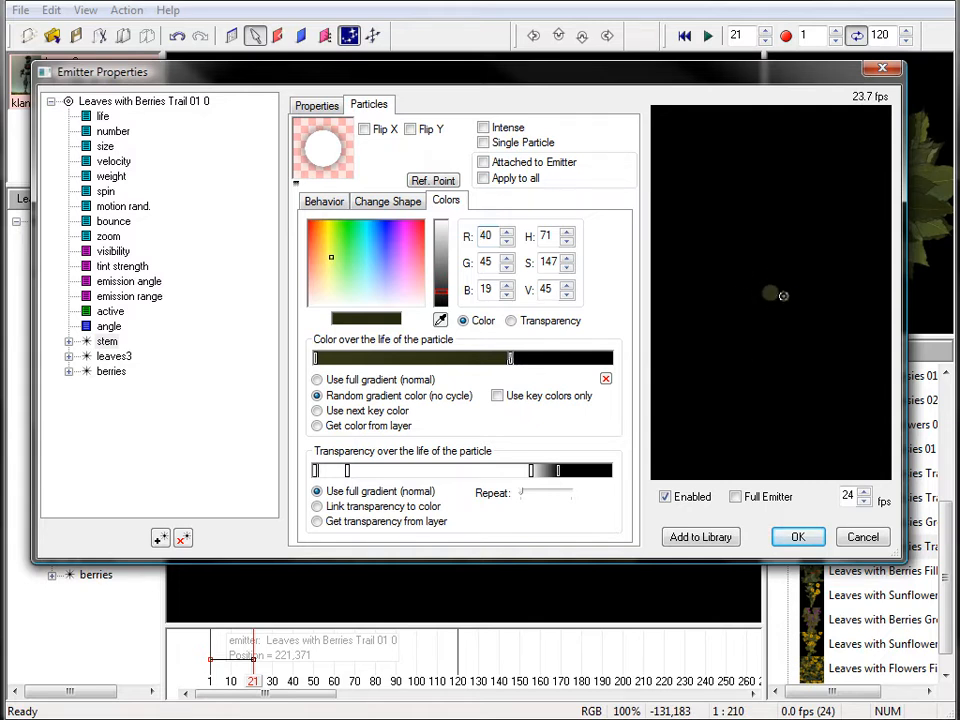
{"action": "left_click", "coordinate": [70, 345]}
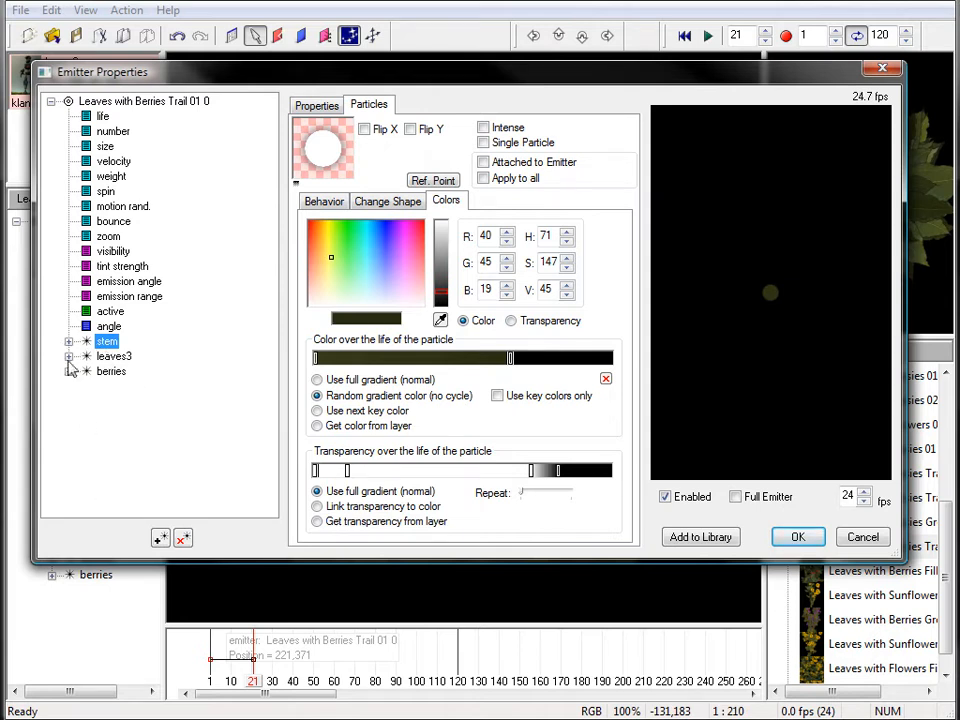
{"action": "left_click", "coordinate": [110, 311]}
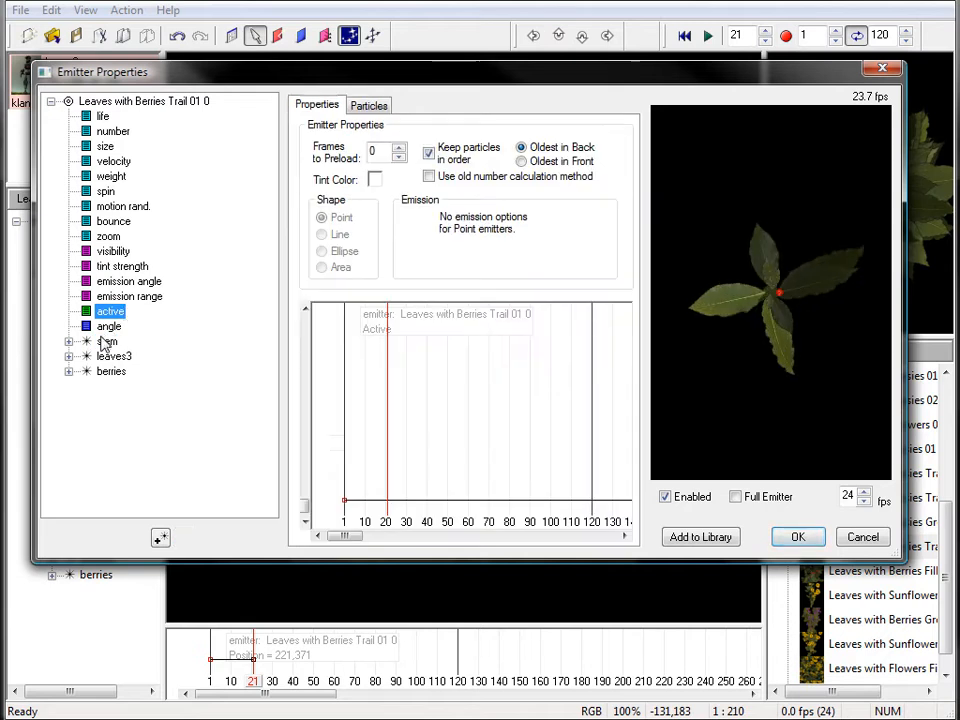
{"action": "left_click", "coordinate": [73, 343]}
{"action": "left_click", "coordinate": [69, 342]}
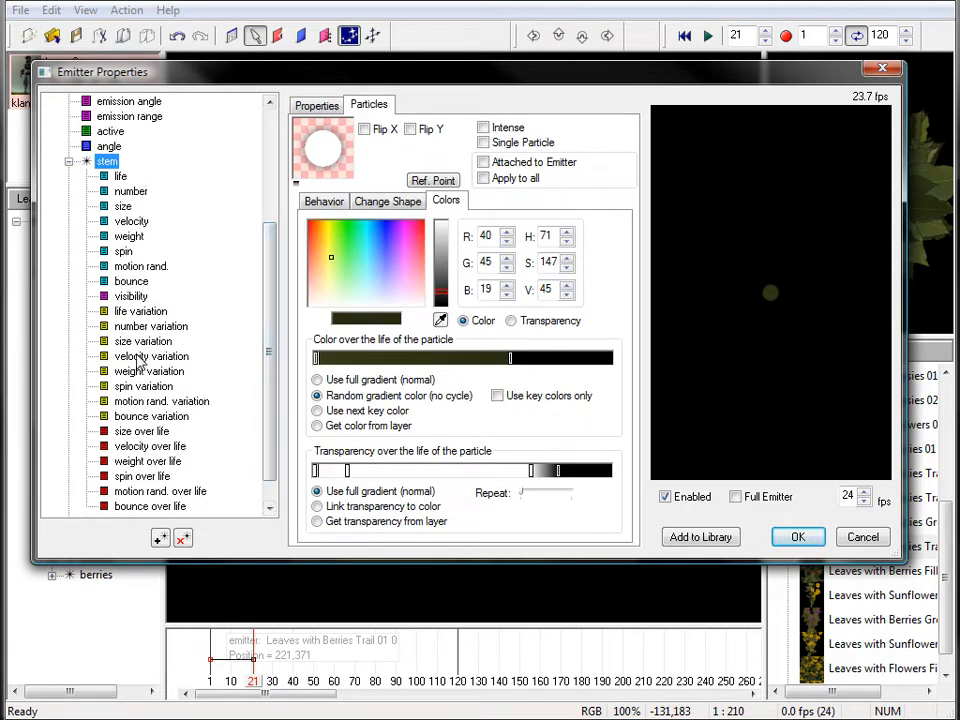
{"action": "left_click", "coordinate": [68, 161]}
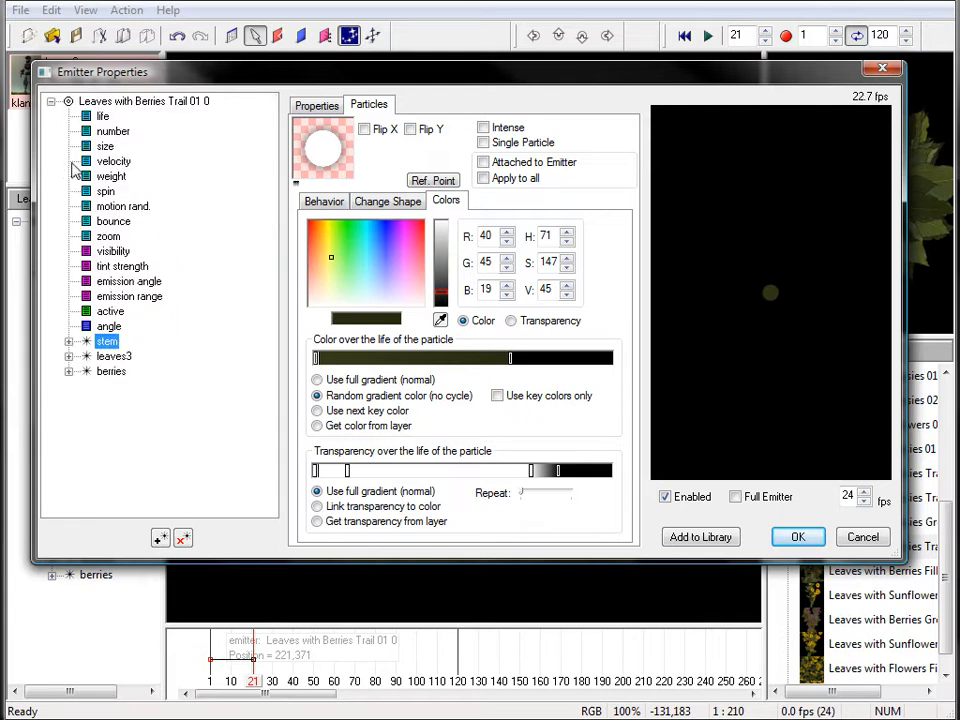
- Import lf-a.psd from the particle folder into the shape library for leaves3 as a Full-Color shape
{"action": "left_click", "coordinate": [113, 356]}
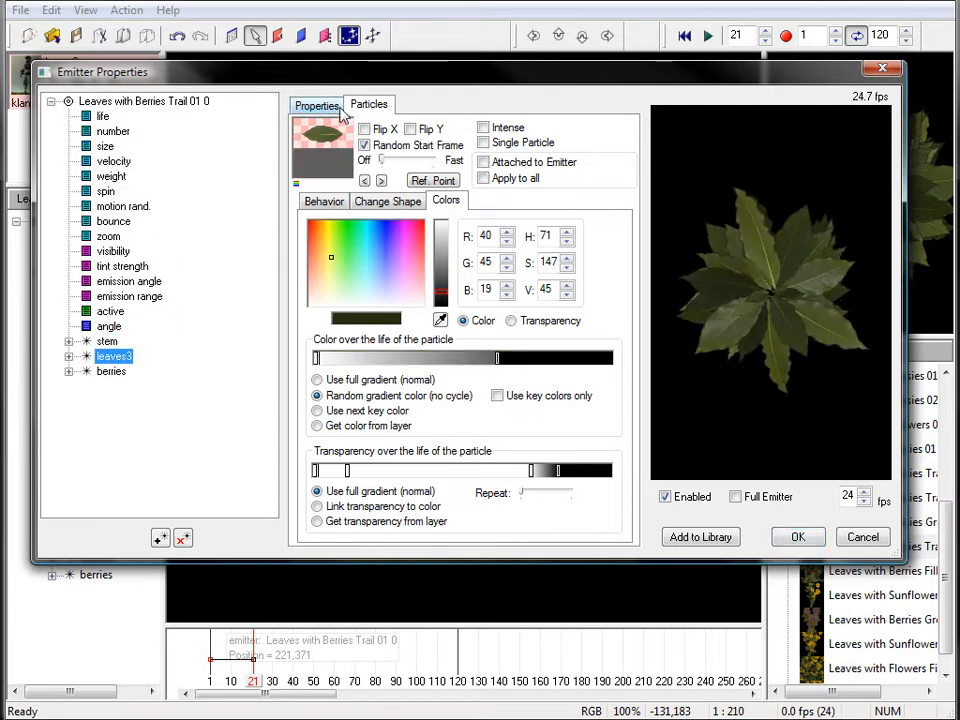
{"action": "left_click", "coordinate": [380, 203]}
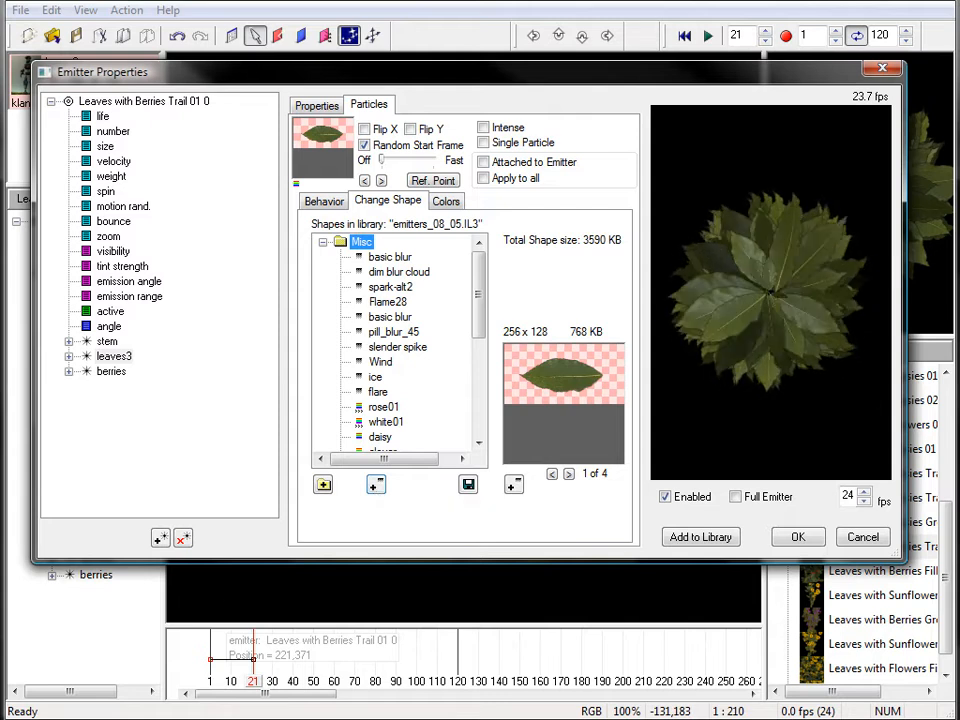
{"action": "left_click", "coordinate": [376, 486]}
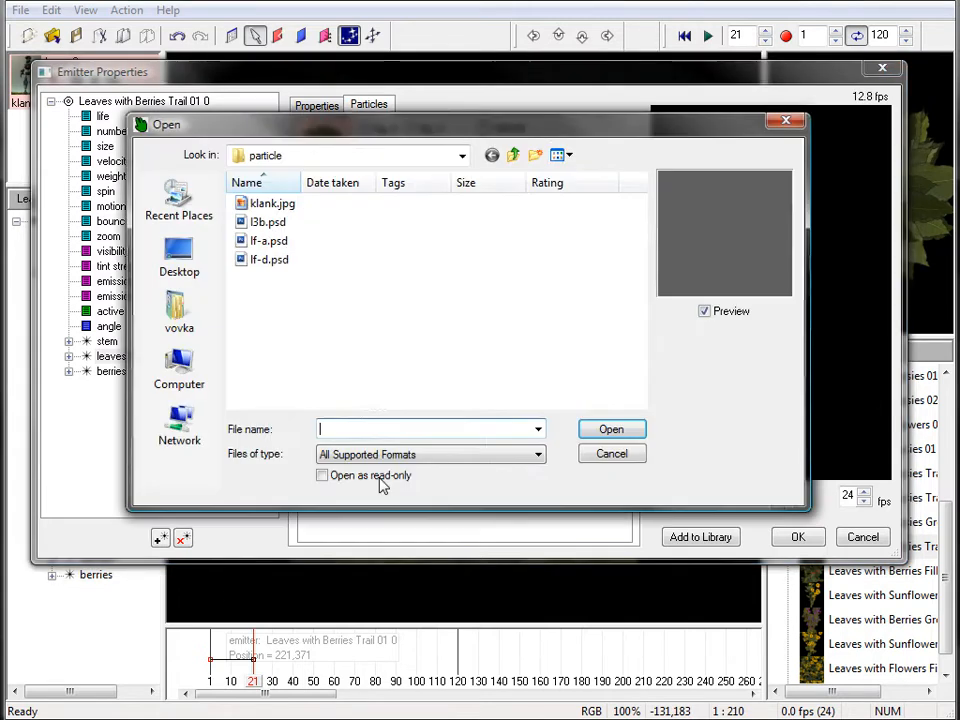
{"action": "left_click", "coordinate": [278, 222]}
{"action": "left_click", "coordinate": [282, 247]}
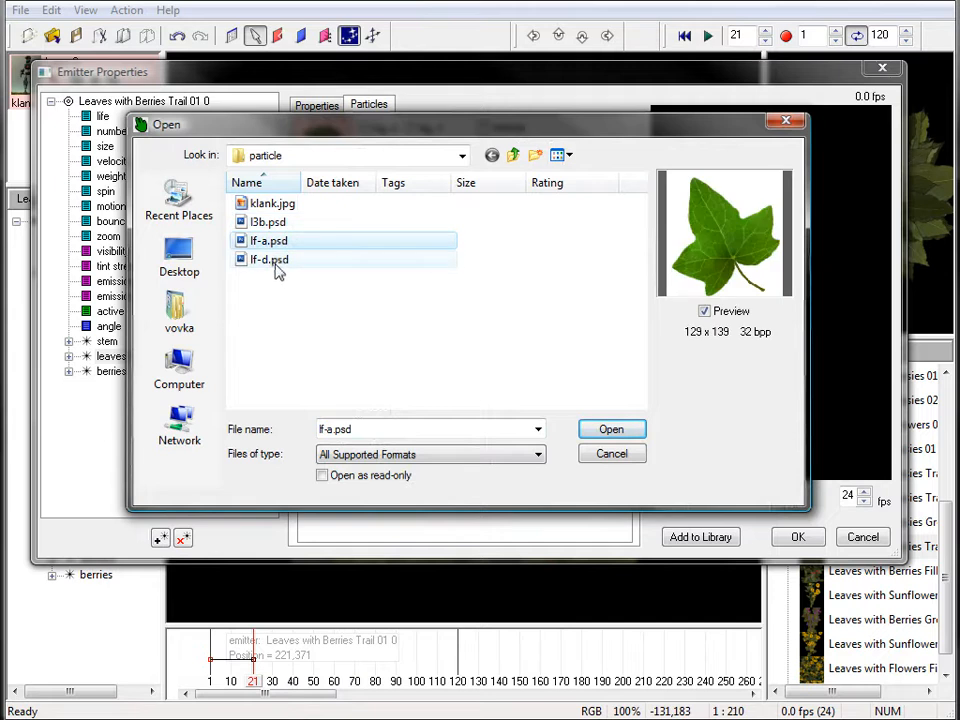
{"action": "left_click", "coordinate": [274, 264]}
{"action": "left_click", "coordinate": [276, 247]}
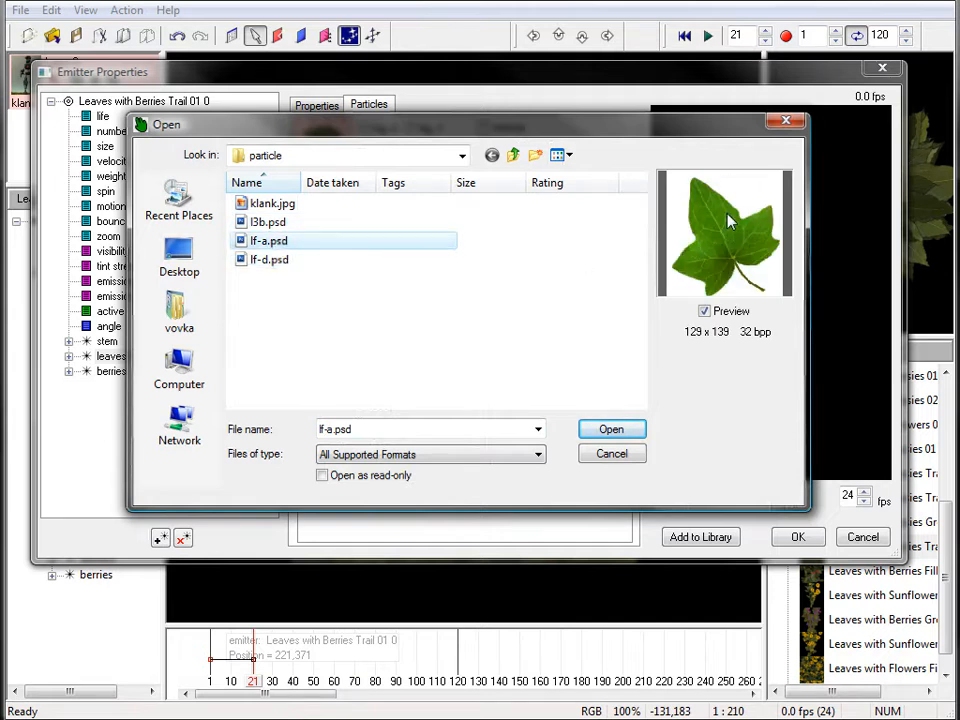
{"action": "left_click", "coordinate": [634, 432]}
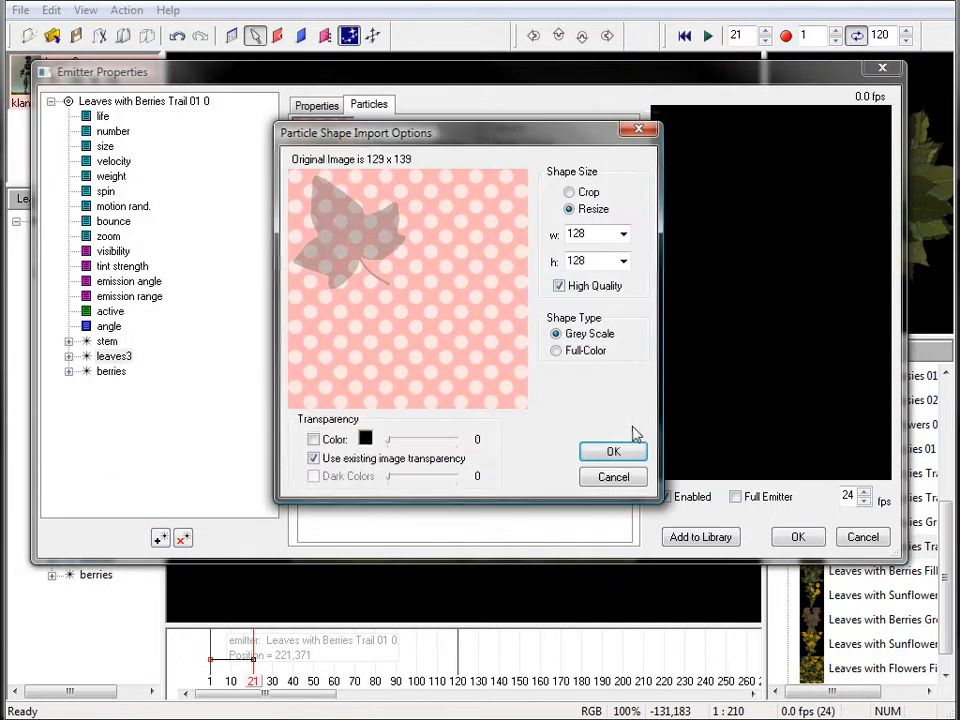
{"action": "left_click", "coordinate": [562, 350]}
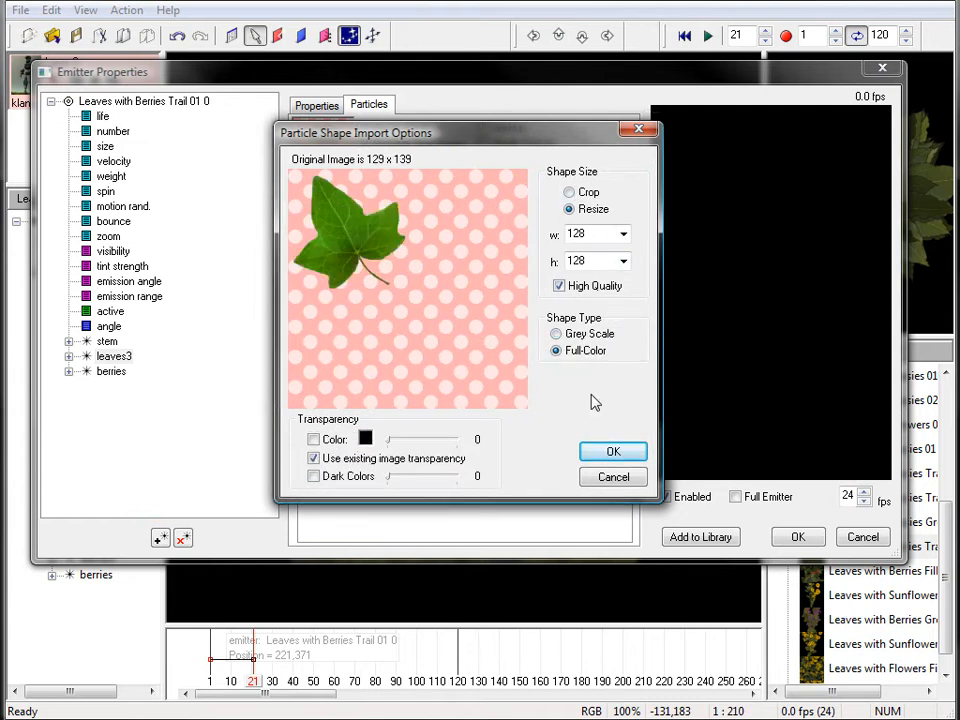
{"action": "left_click", "coordinate": [613, 452]}
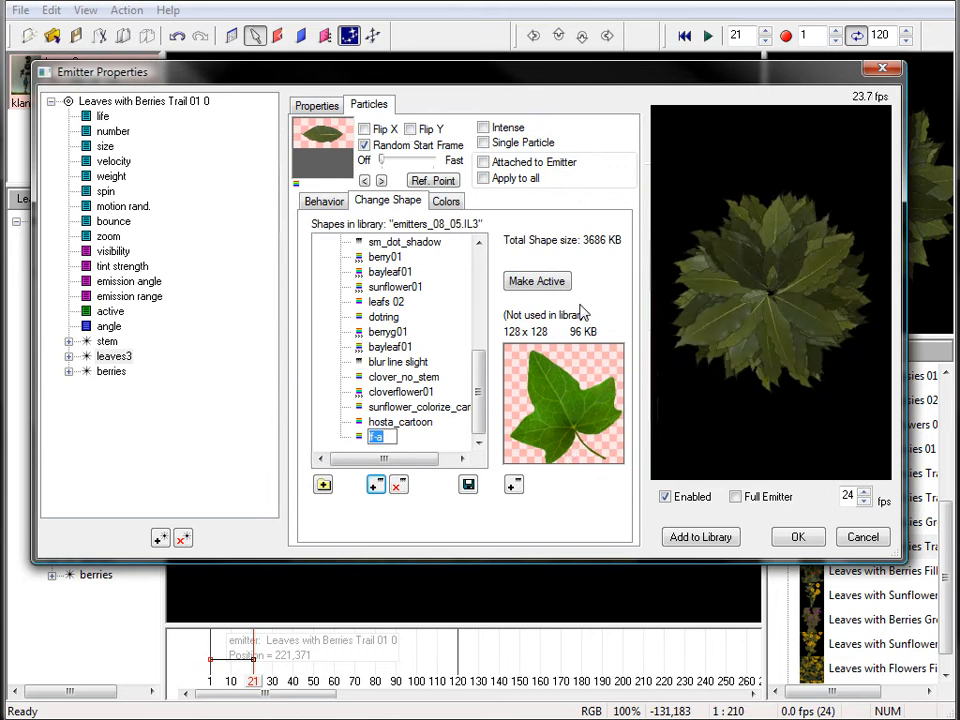
- Make the lf-a shape active for leaves3 and set its reference point at the leaf stem's end, about 43,58
{"action": "left_click", "coordinate": [536, 281]}
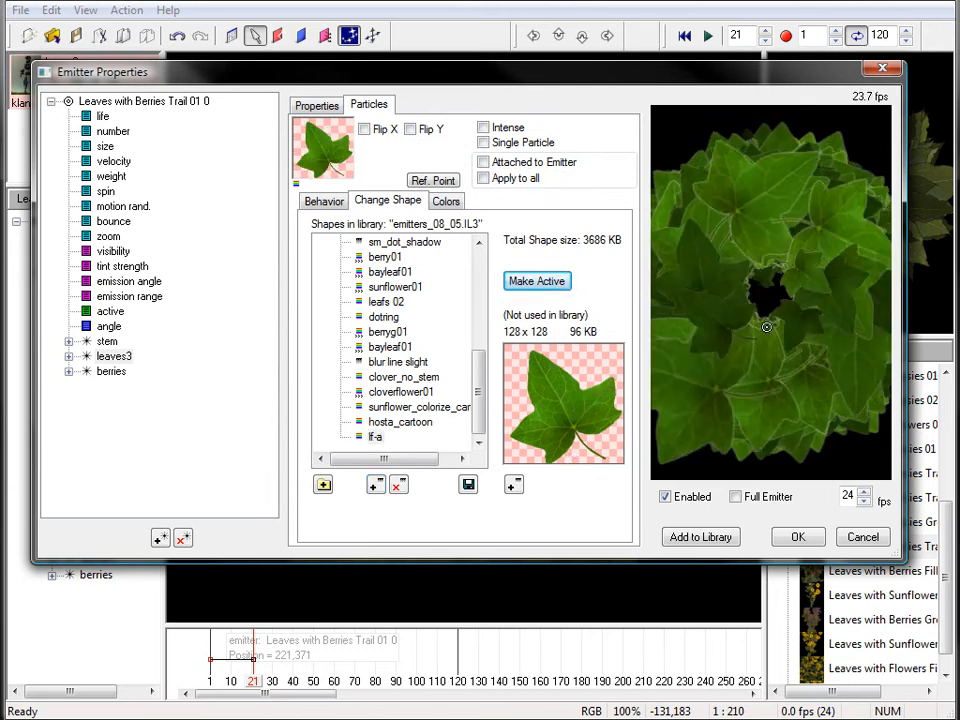
{"action": "left_click", "coordinate": [424, 182]}
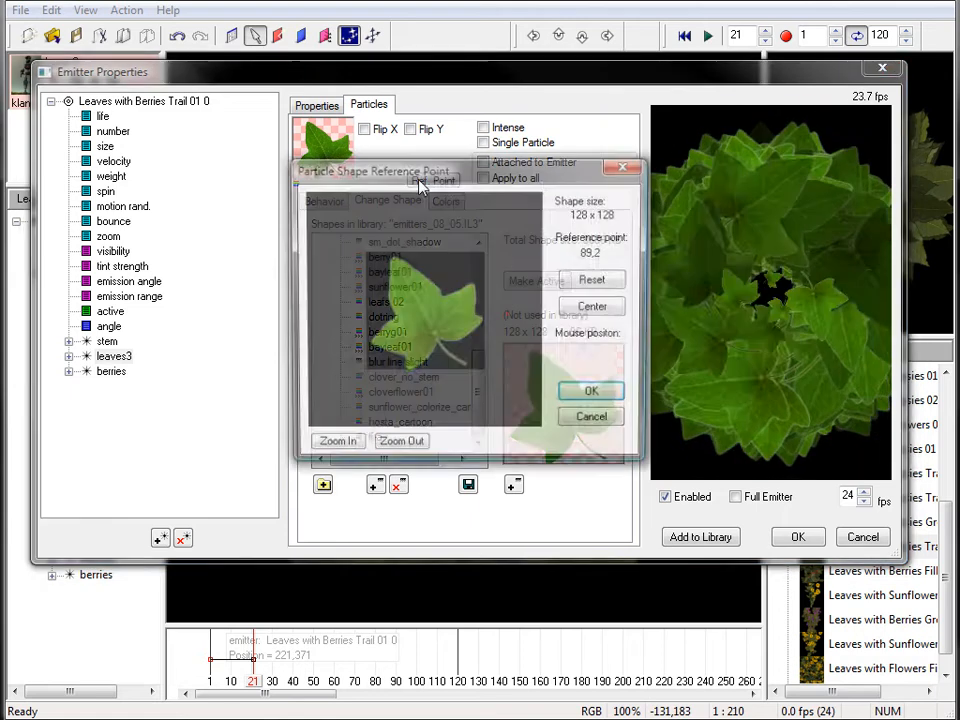
{"action": "left_click", "coordinate": [464, 366]}
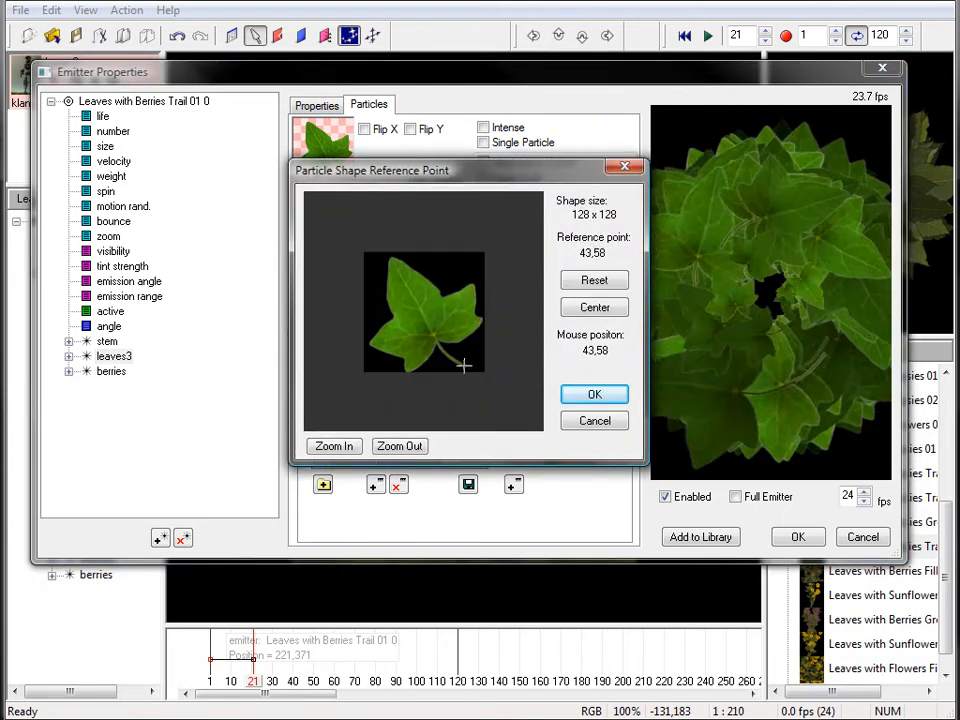
{"action": "left_click", "coordinate": [600, 397]}
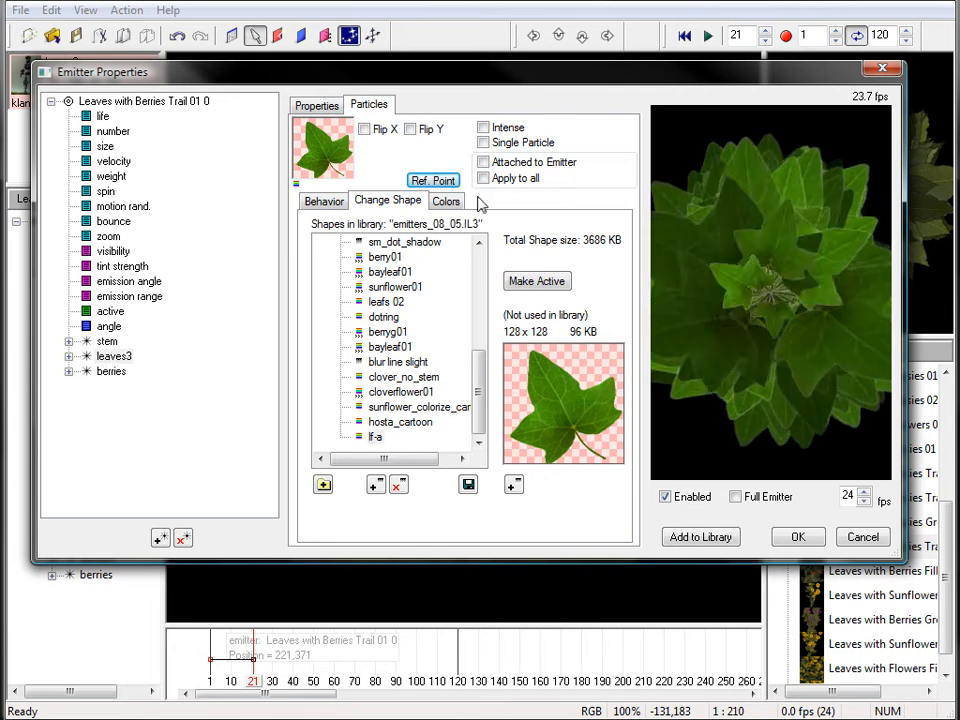
- Set the last key of the leaves3 color gradient to dark green, about RGB 51, 67, 37, and shift it slightly earlier
{"action": "left_click", "coordinate": [446, 201]}
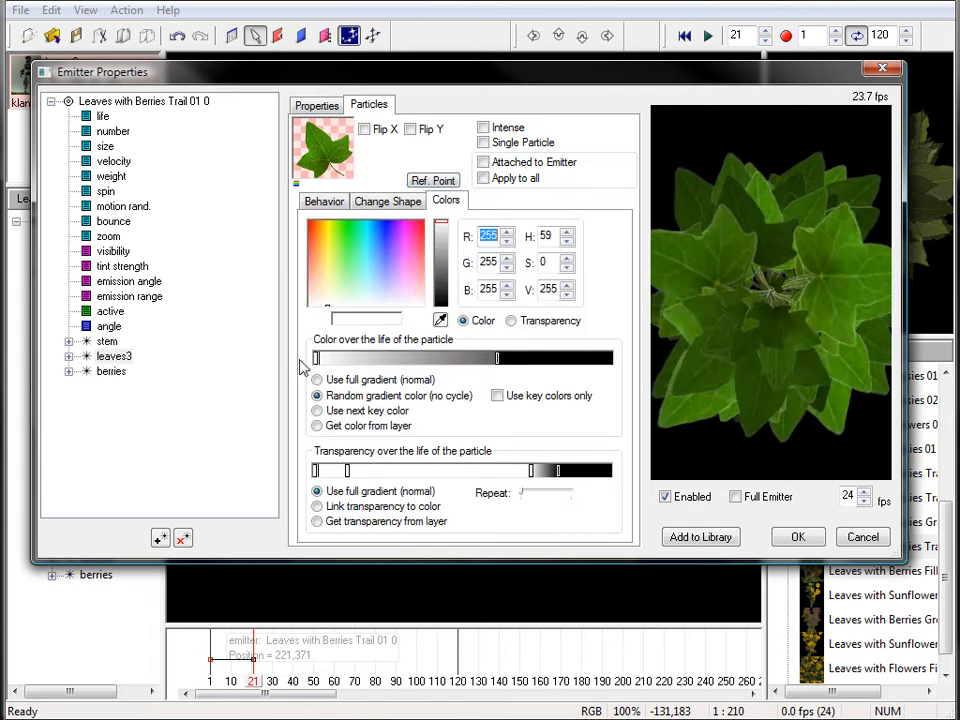
{"action": "left_click", "coordinate": [497, 359]}
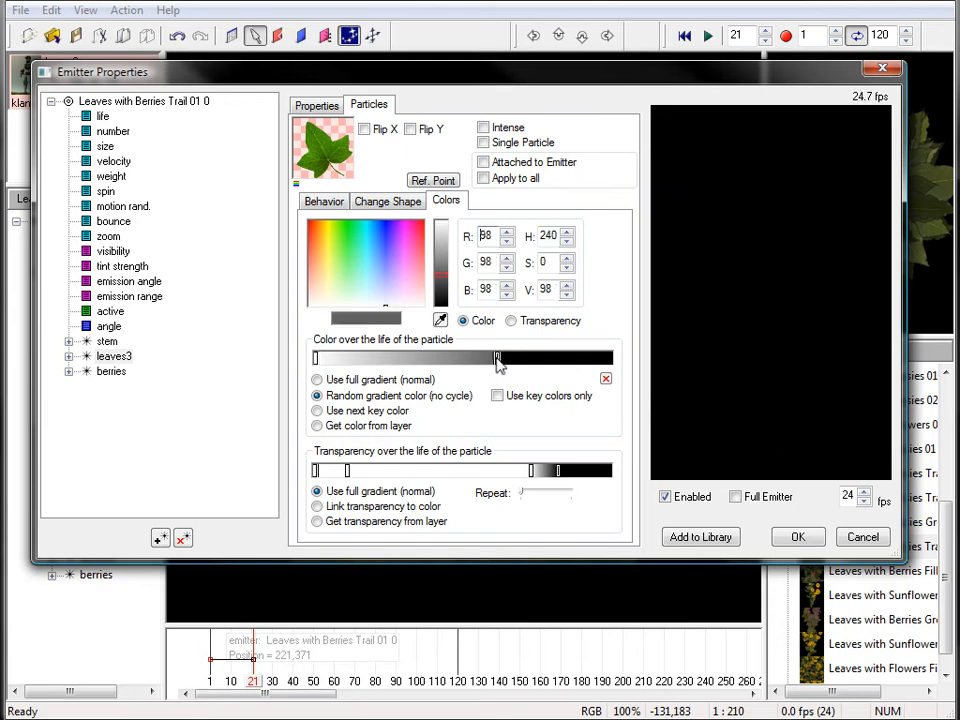
{"action": "left_click_drag", "start_coordinate": [345, 284], "coordinate": [337, 270]}
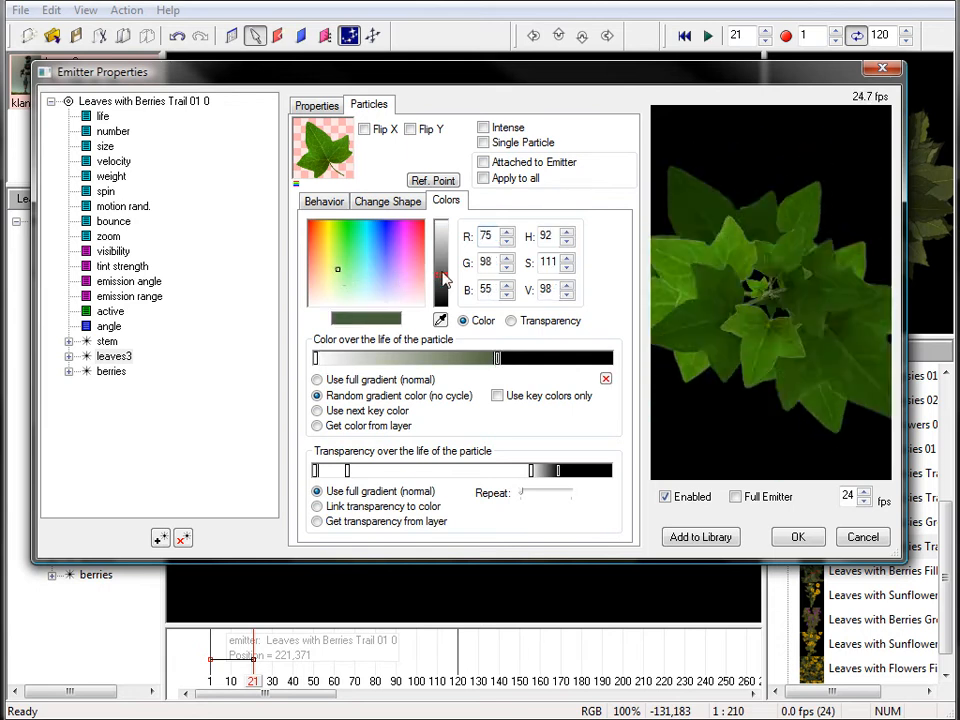
{"action": "left_click_drag", "start_coordinate": [443, 279], "coordinate": [444, 288]}
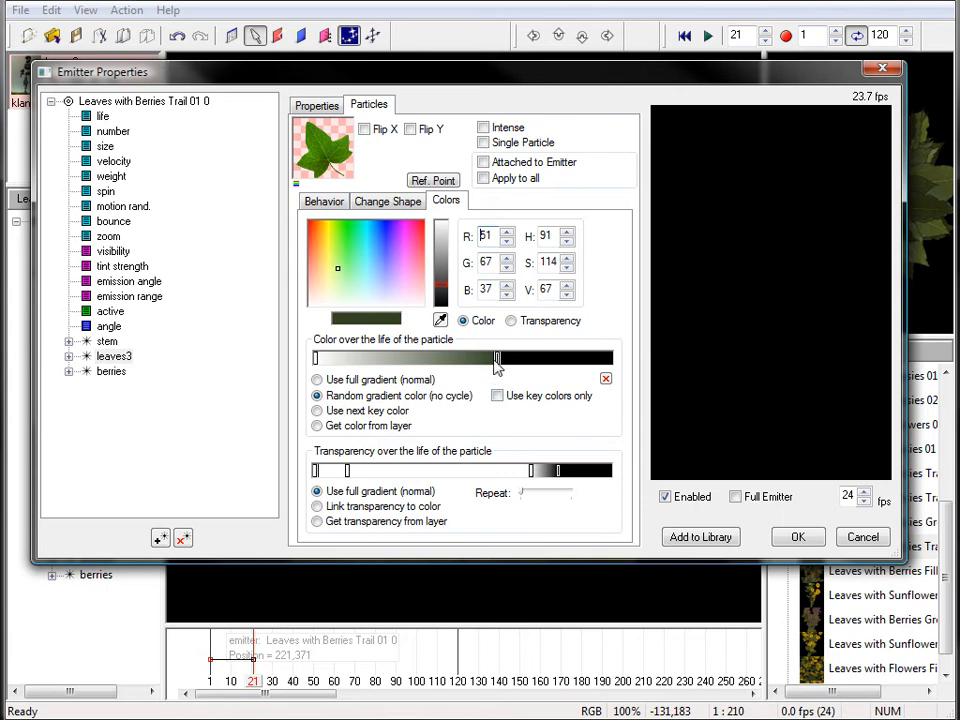
{"action": "mouse_move", "coordinate": [497, 360]}
{"action": "left_mouse_down"}
{"action": "mouse_move", "coordinate": [480, 364]}
{"action": "mouse_move", "coordinate": [508, 364]}
{"action": "mouse_move", "coordinate": [476, 366]}
{"action": "left_mouse_up"}
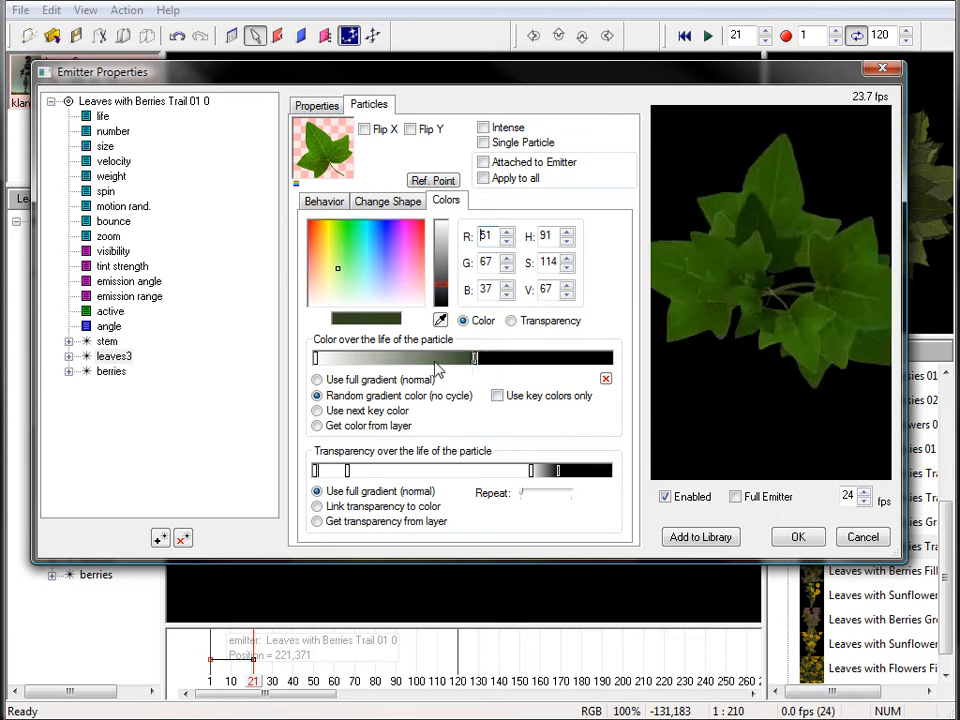
- Set the first key of the leaves3 color gradient to a muted green, about RGB 152, 172, 128
{"action": "left_click", "coordinate": [316, 360]}
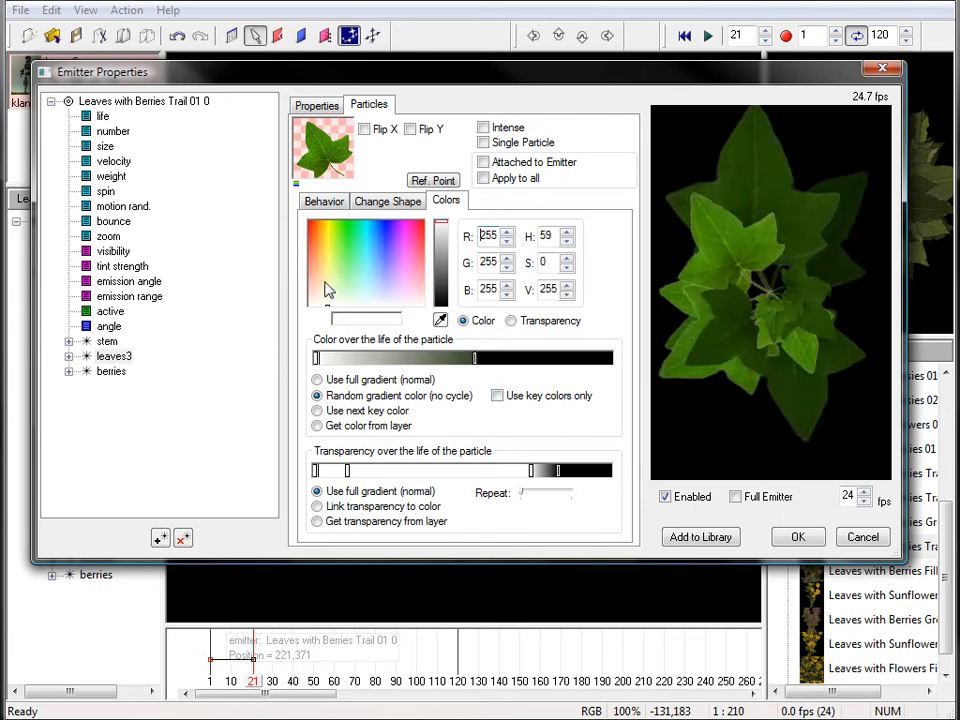
{"action": "left_click_drag", "start_coordinate": [329, 290], "coordinate": [336, 286]}
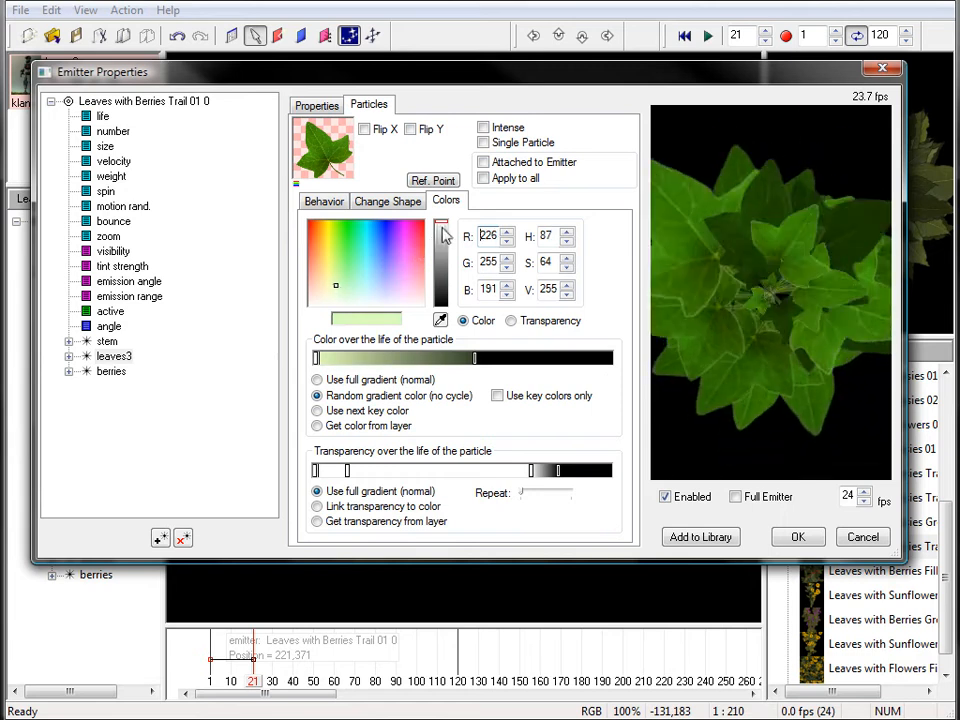
{"action": "left_click_drag", "start_coordinate": [444, 234], "coordinate": [442, 256]}
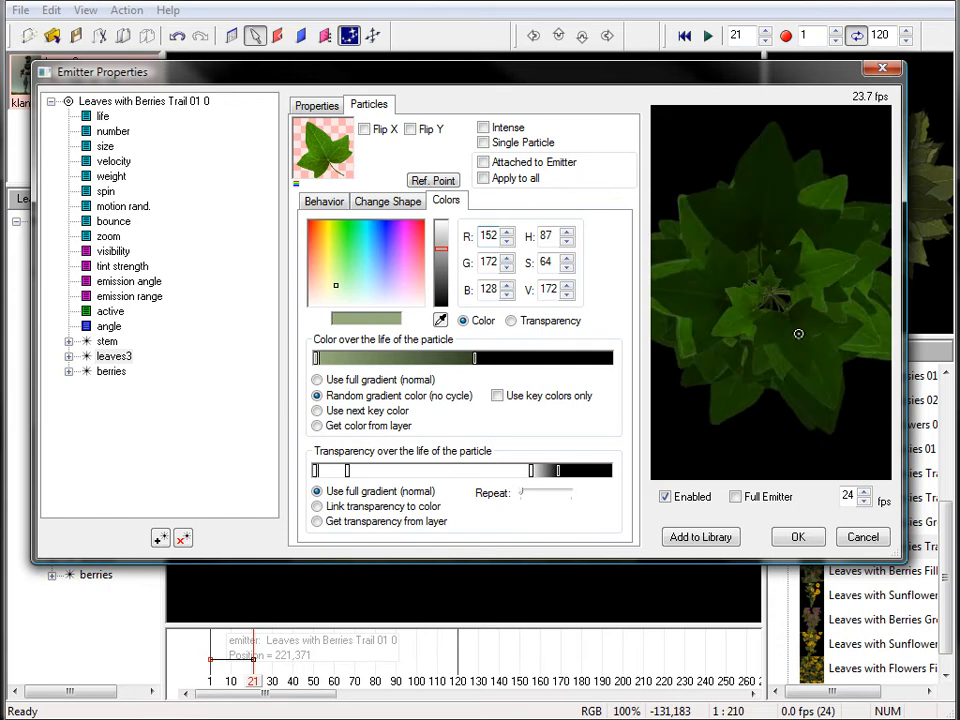
- Lower the size variation of the leaves3 particles to about 4 at frame 1
{"action": "left_click", "coordinate": [69, 358]}
{"action": "scroll", "coordinate": [272, 317], "scroll_direction": "down", "scroll_amount": 1}
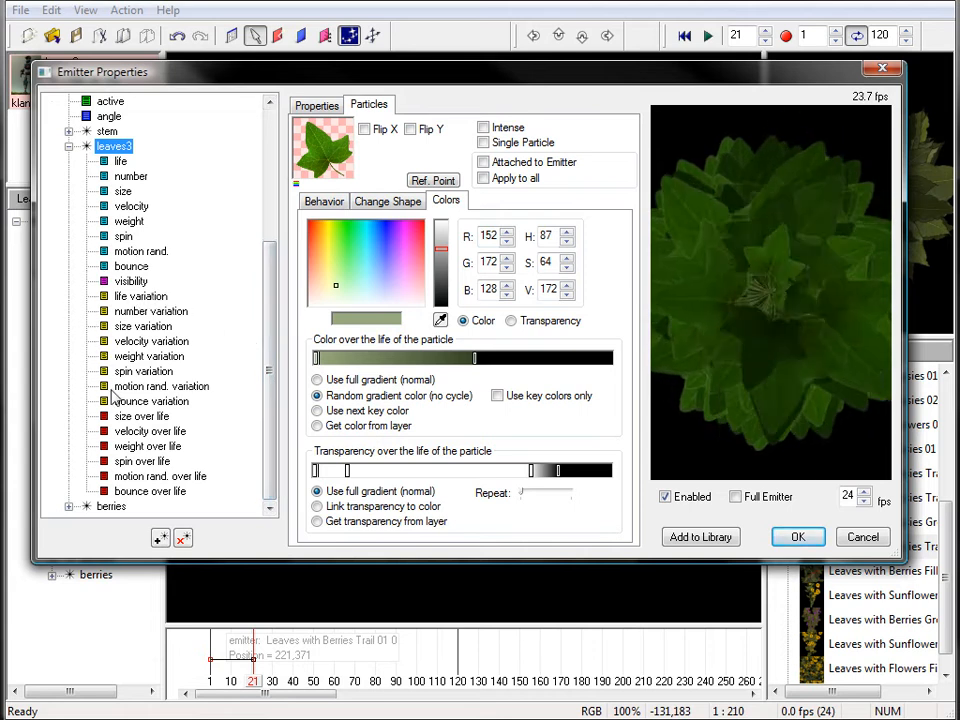
{"action": "left_click", "coordinate": [160, 327]}
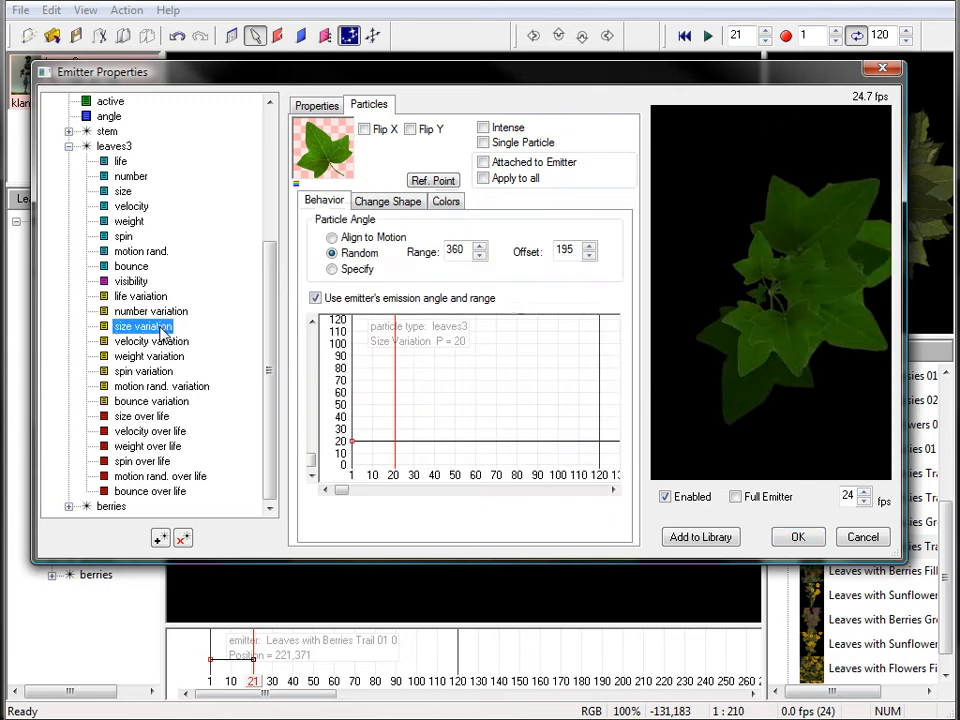
{"action": "left_click_drag", "start_coordinate": [353, 444], "coordinate": [349, 459]}
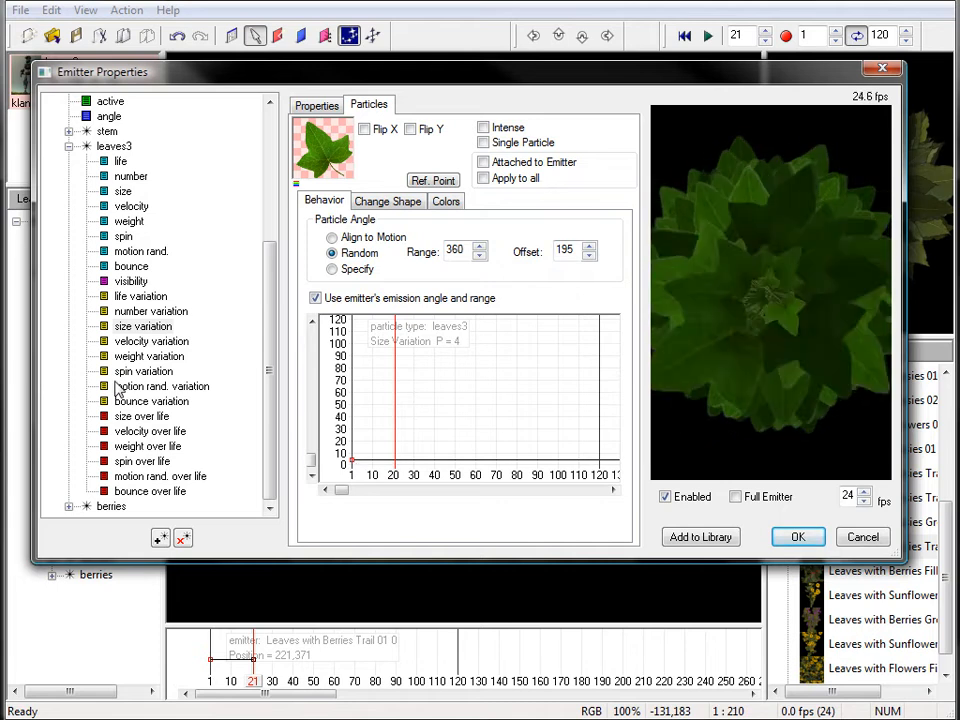
- Reduce the number of leaves3 particles to about 30 at frame 1
{"action": "left_click", "coordinate": [145, 311]}
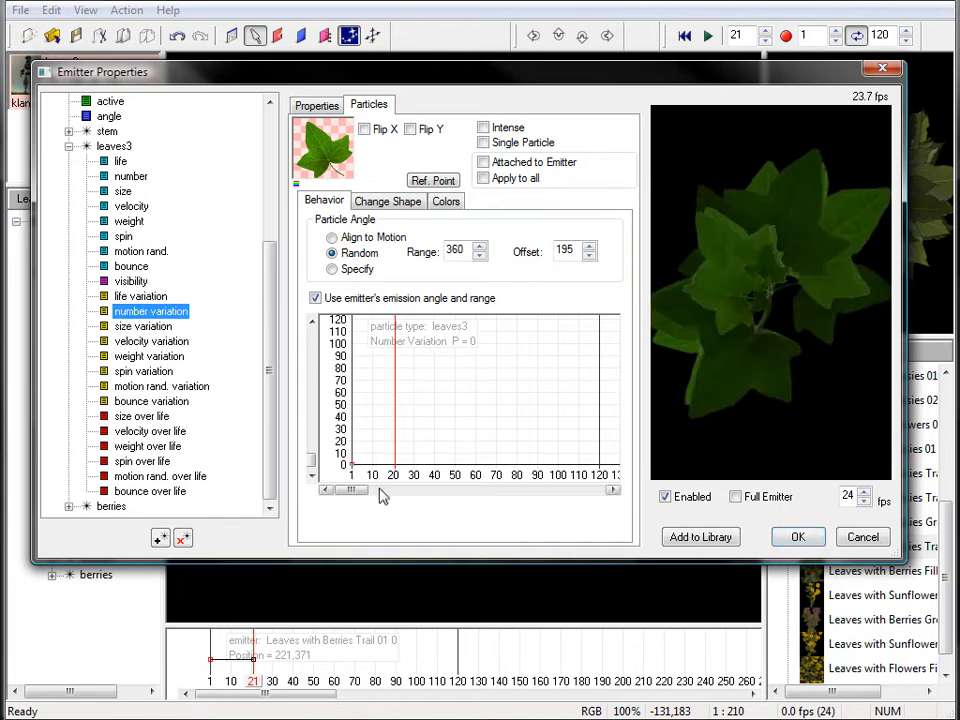
{"action": "left_click", "coordinate": [130, 176]}
{"action": "left_click_drag", "start_coordinate": [356, 389], "coordinate": [352, 434]}
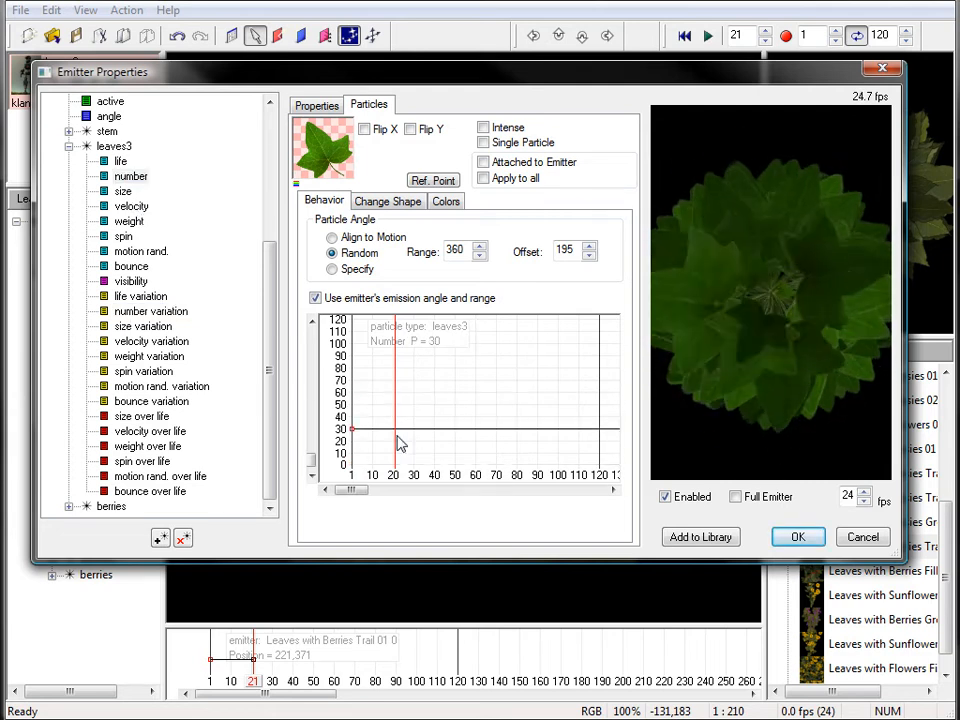
- Collapse the leaves3 parameters and rename the berries particle type as springs
{"action": "left_click", "coordinate": [100, 147]}
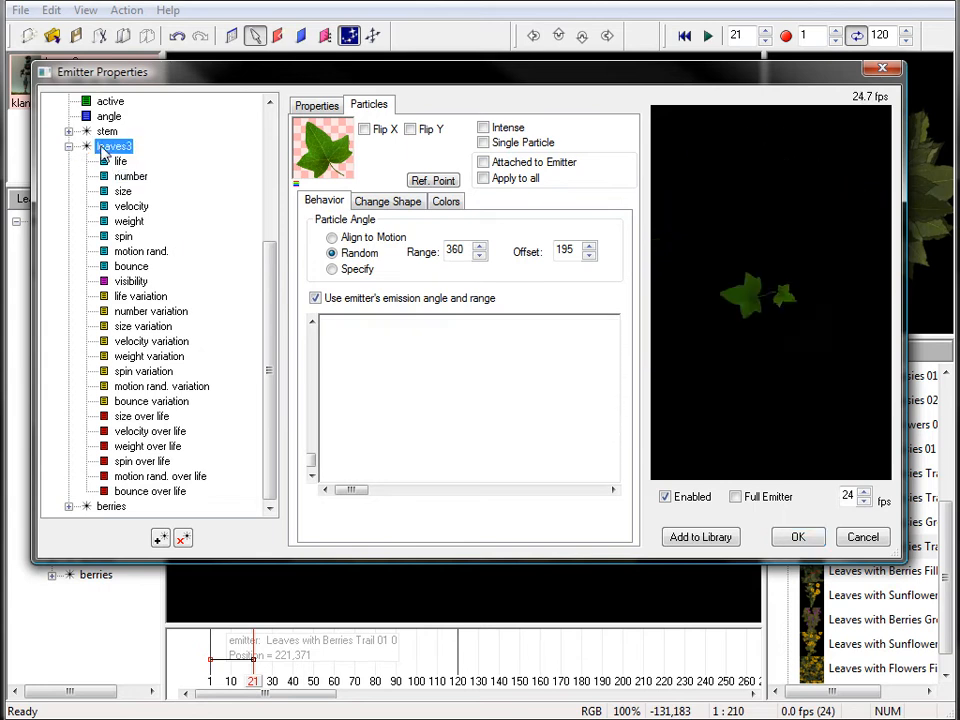
{"action": "left_click", "coordinate": [68, 146]}
{"action": "left_click", "coordinate": [111, 371]}
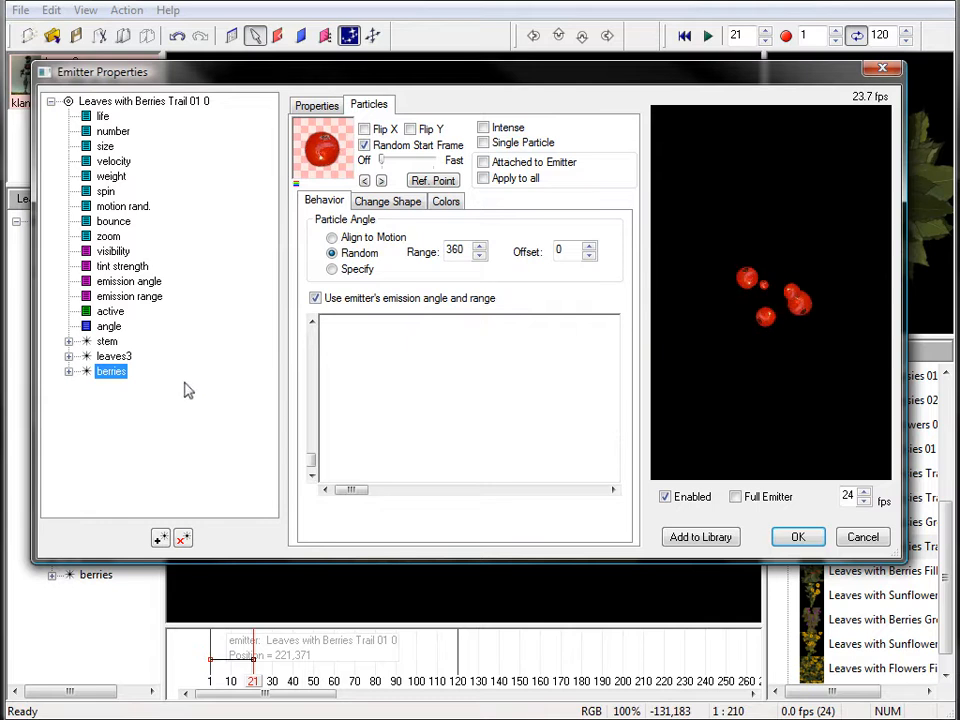
{"action": "right_click", "coordinate": [105, 372]}
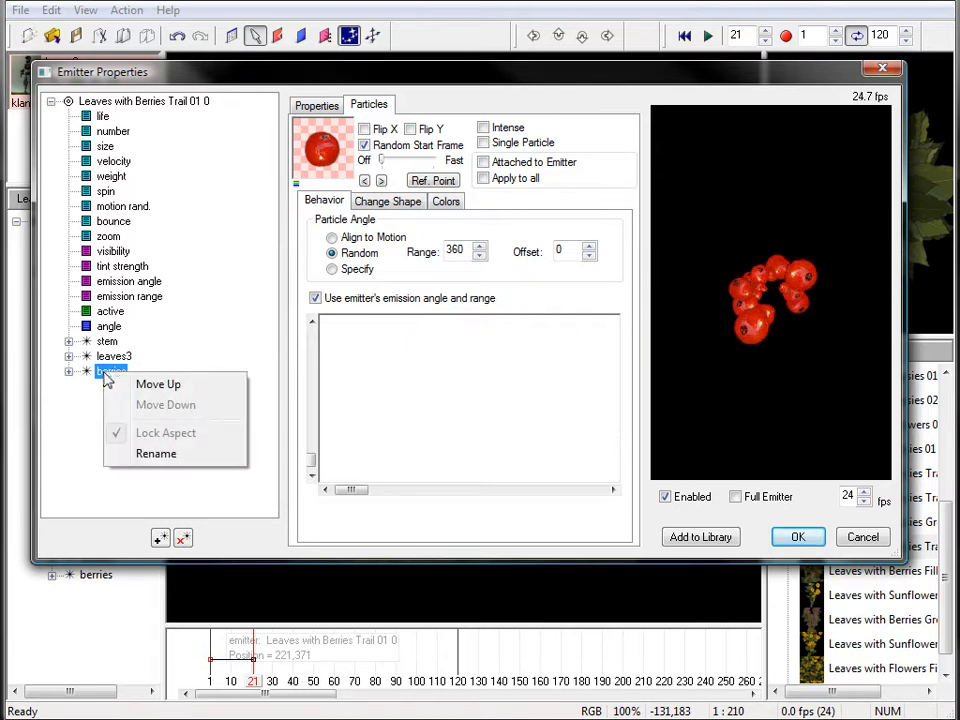
{"action": "left_click", "coordinate": [186, 453]}
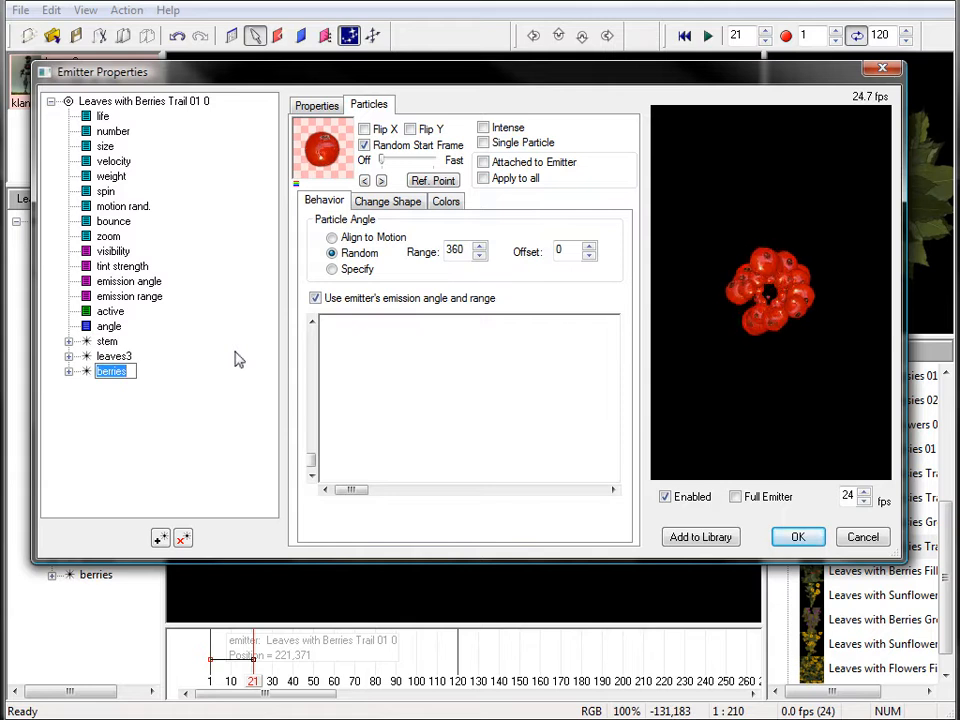
{"action": "type", "text": "springs"}
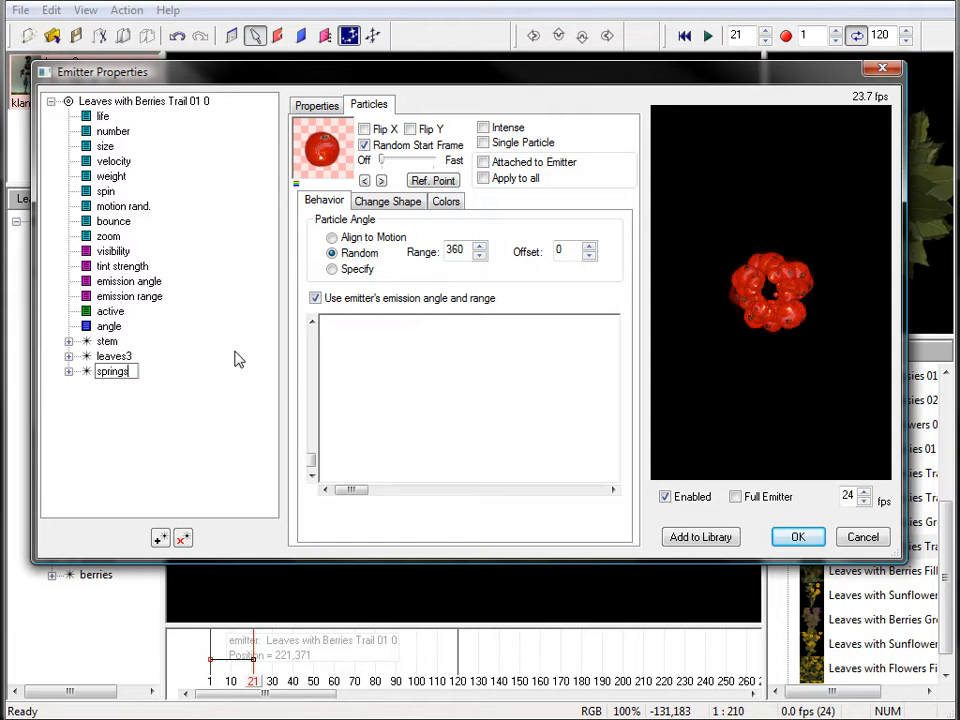
{"action": "key", "text": "Return"}
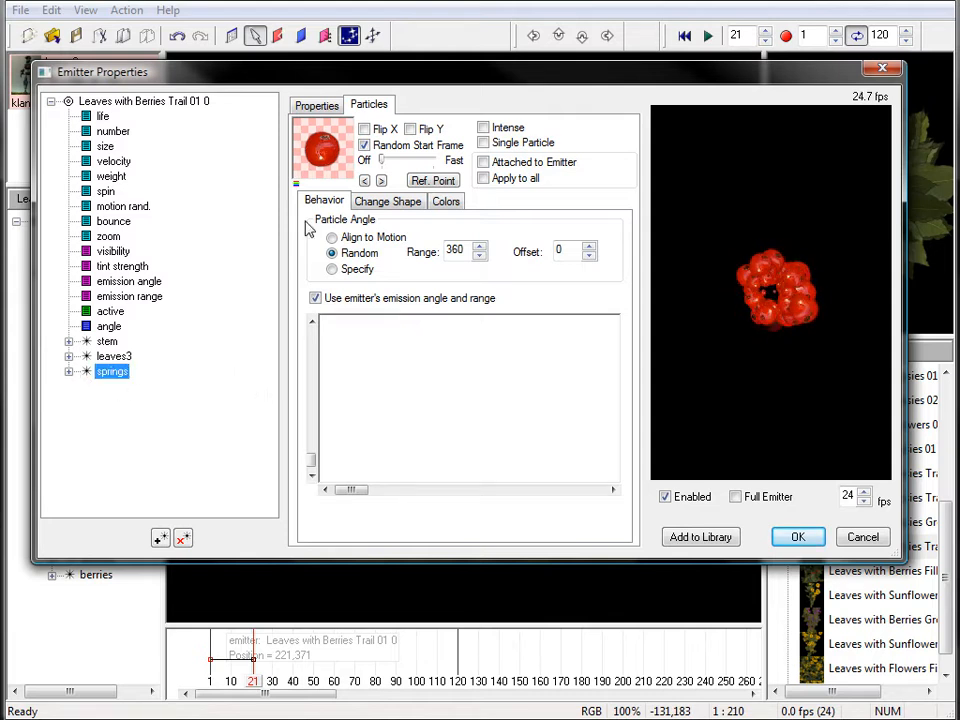
- Import l3b.psd as a full-color 64 x 64 particle shape and make it the active shape of the springs particles
{"action": "left_click", "coordinate": [389, 204]}
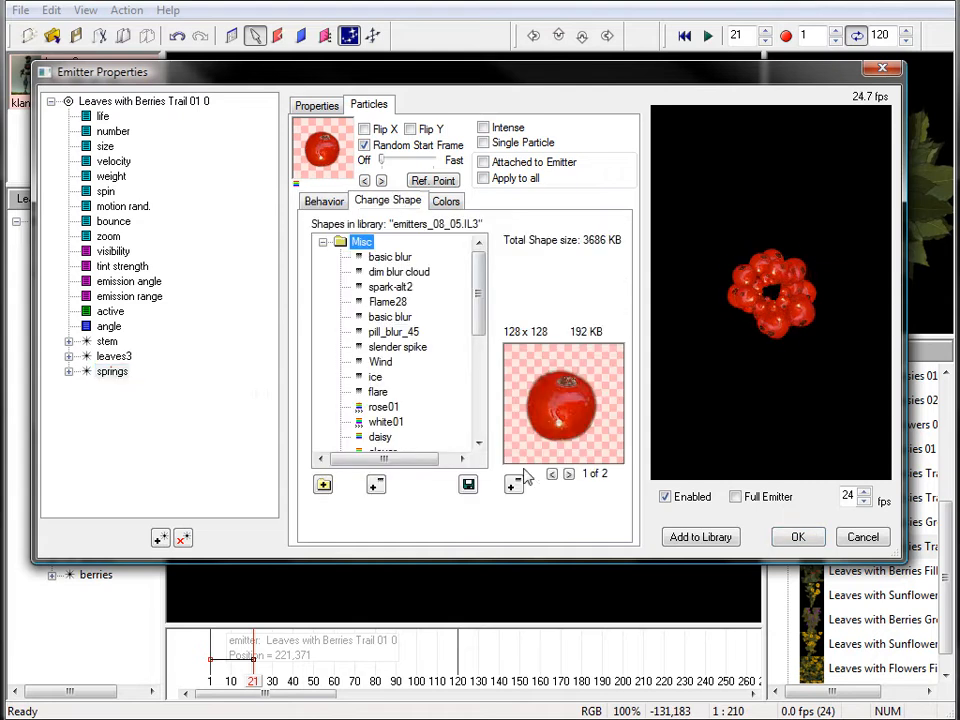
{"action": "left_click", "coordinate": [377, 485]}
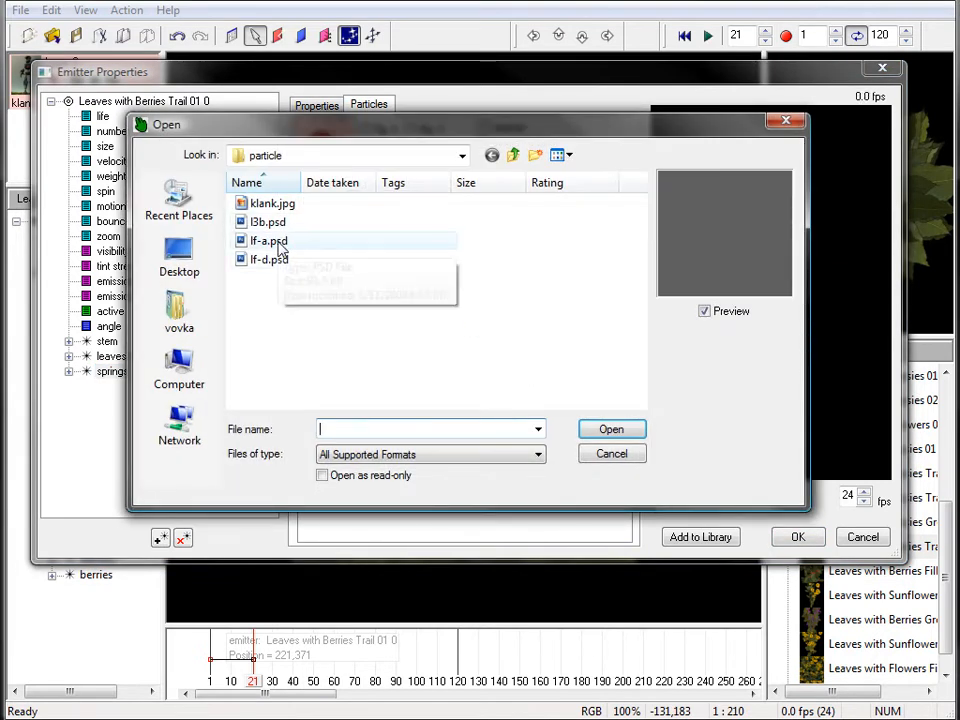
{"action": "left_click", "coordinate": [270, 242]}
{"action": "left_click", "coordinate": [275, 260]}
{"action": "left_click", "coordinate": [271, 222]}
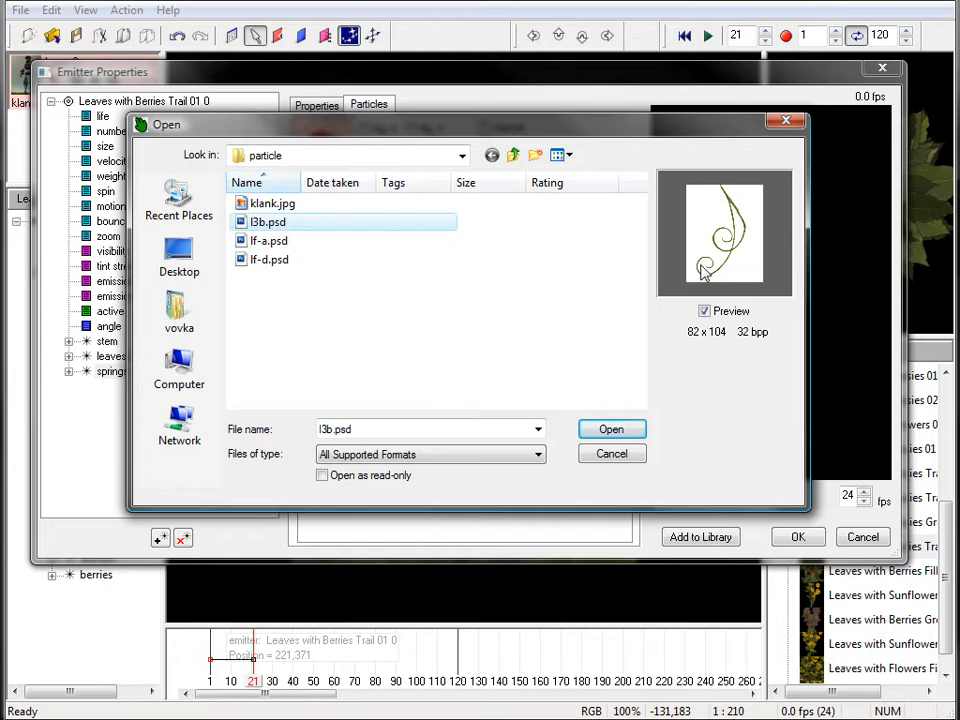
{"action": "left_click", "coordinate": [611, 432]}
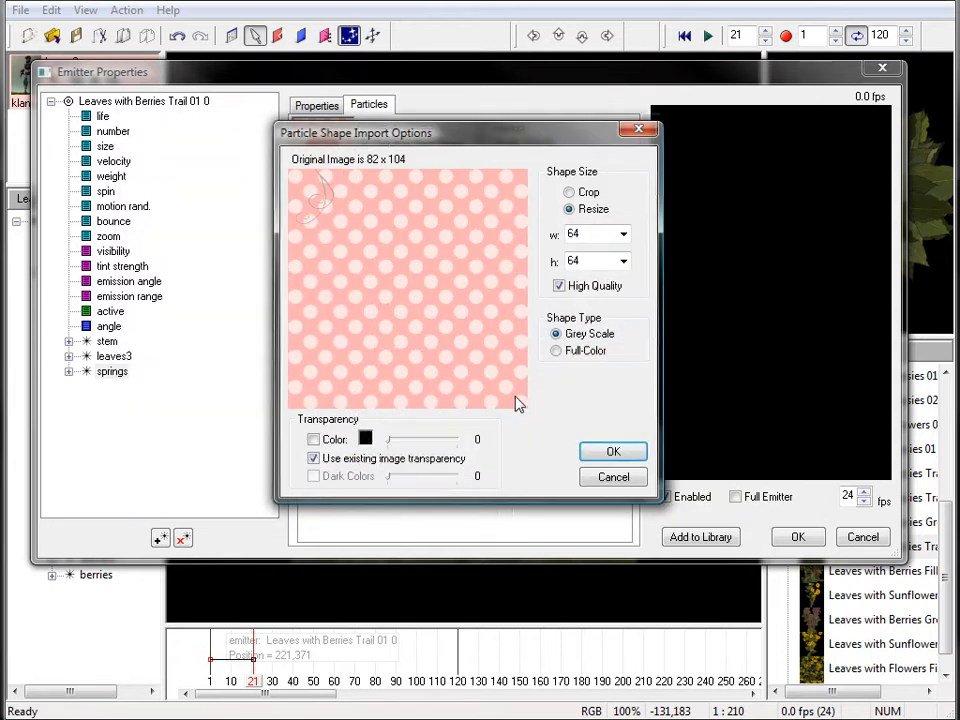
{"action": "left_click", "coordinate": [590, 356]}
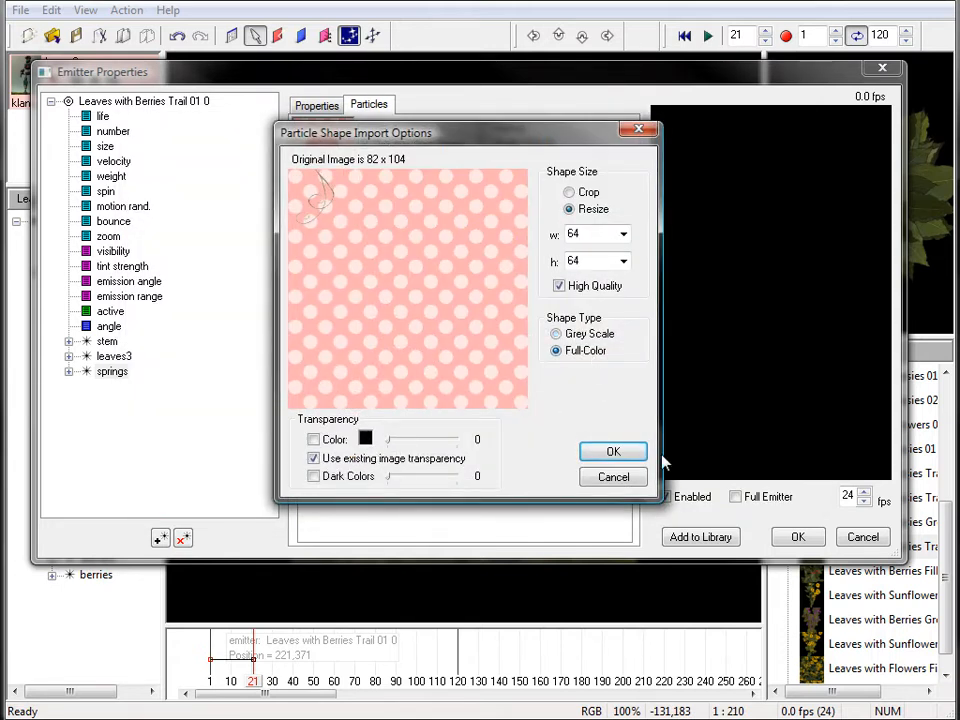
{"action": "left_click", "coordinate": [613, 451]}
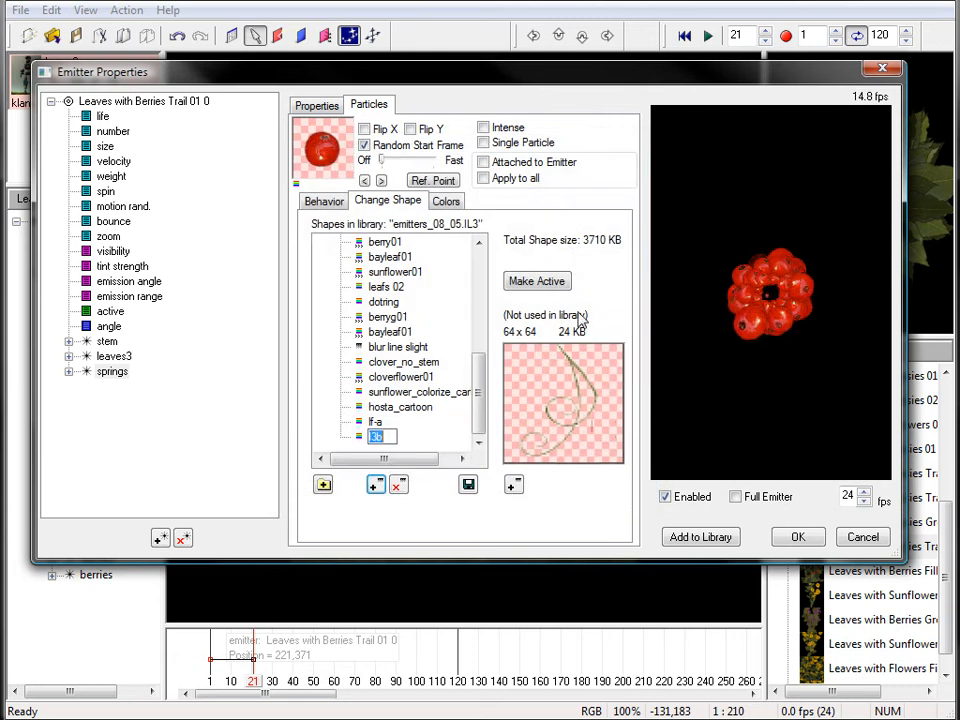
{"action": "left_click", "coordinate": [553, 281]}
- Set the reference point of the springs shape to the upper tip of the curl, about -3, -30
{"action": "left_click", "coordinate": [450, 182]}
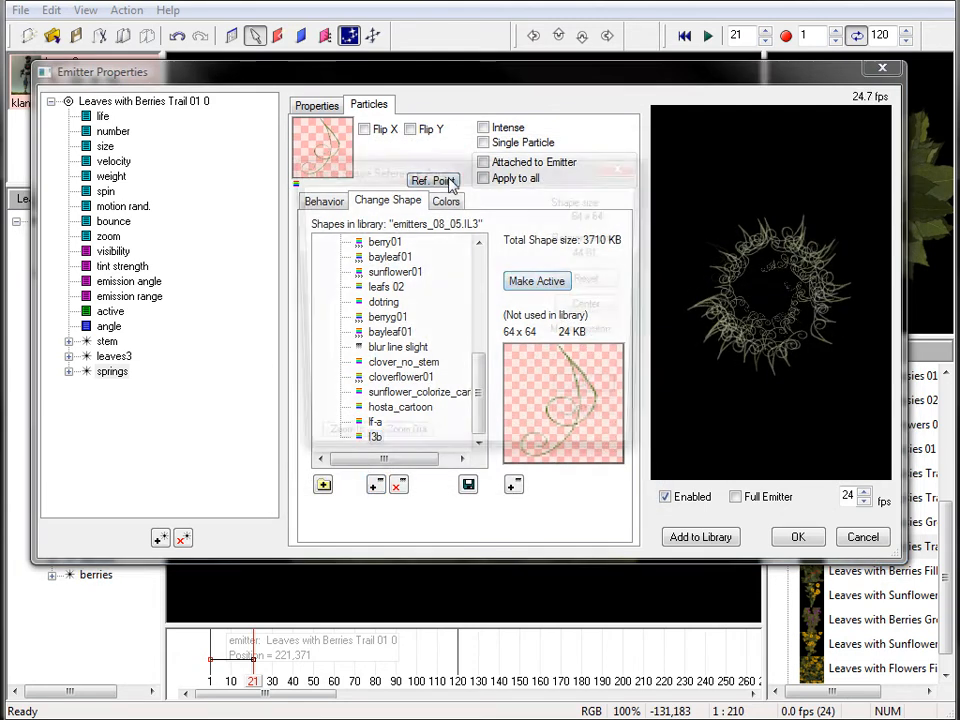
{"action": "left_click", "coordinate": [423, 284]}
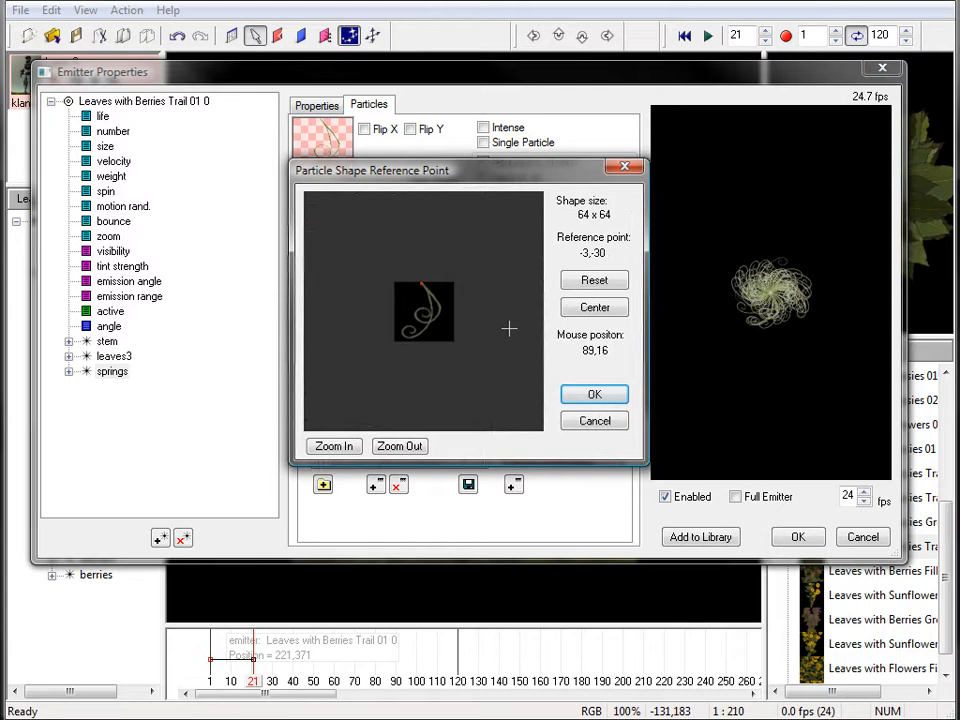
{"action": "left_click", "coordinate": [596, 395]}
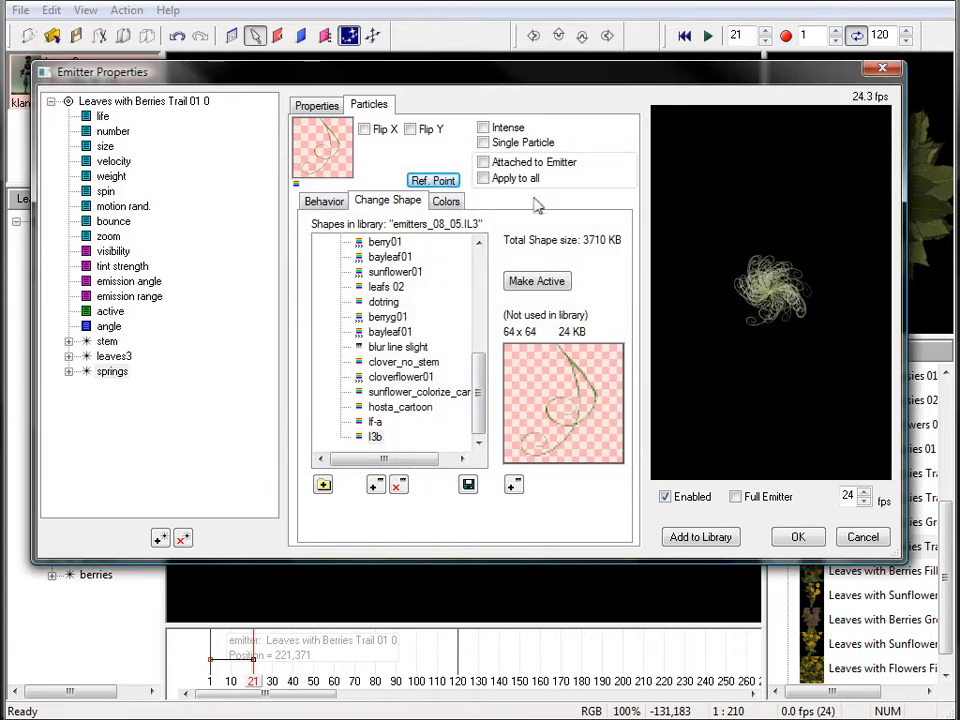
- Duplicate the springs particle type and select the springs entry below leaves3
{"action": "right_click", "coordinate": [118, 378]}
{"action": "left_click", "coordinate": [160, 538]}
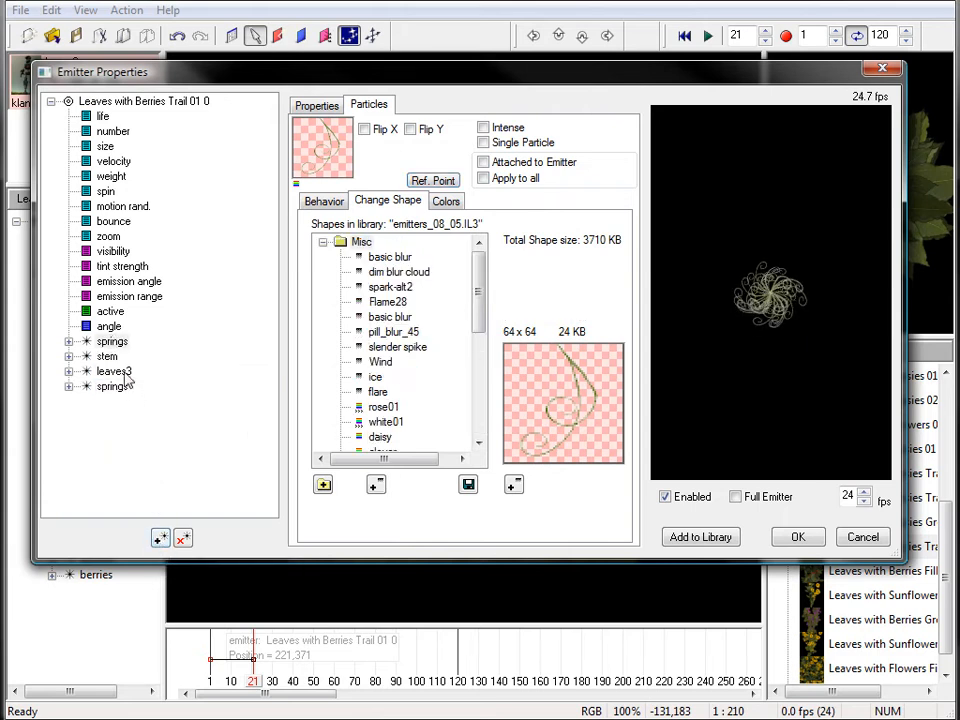
{"action": "left_click", "coordinate": [118, 388]}
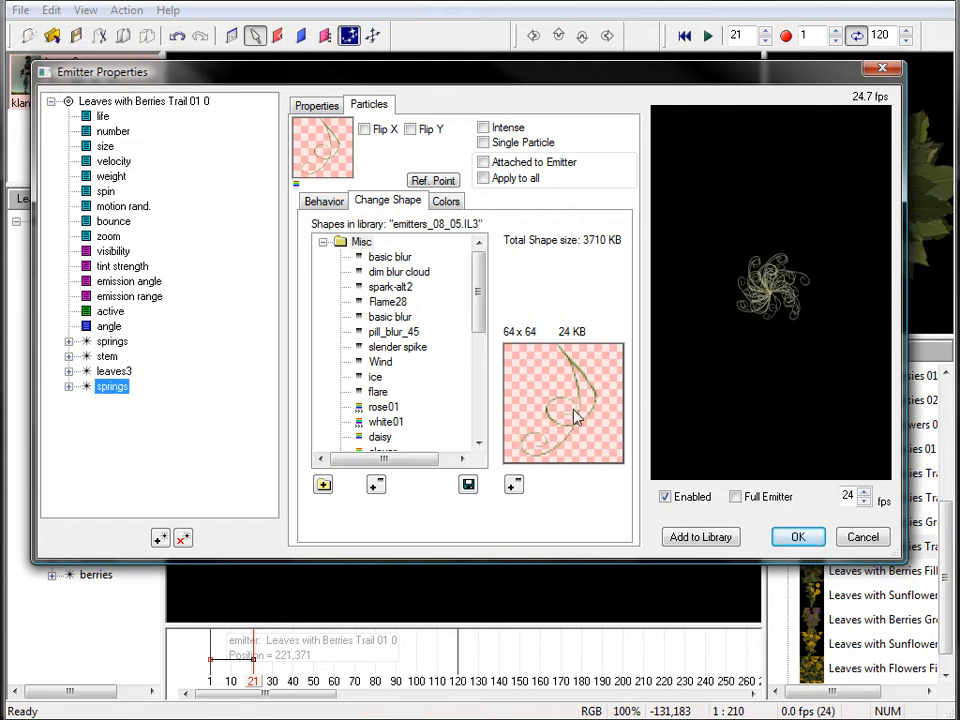
- Import lf-d.psd as a full-color 128 x 128 shape and make it active for the springs particles below leaves3
{"action": "left_click", "coordinate": [385, 490]}
{"action": "left_click", "coordinate": [266, 261]}
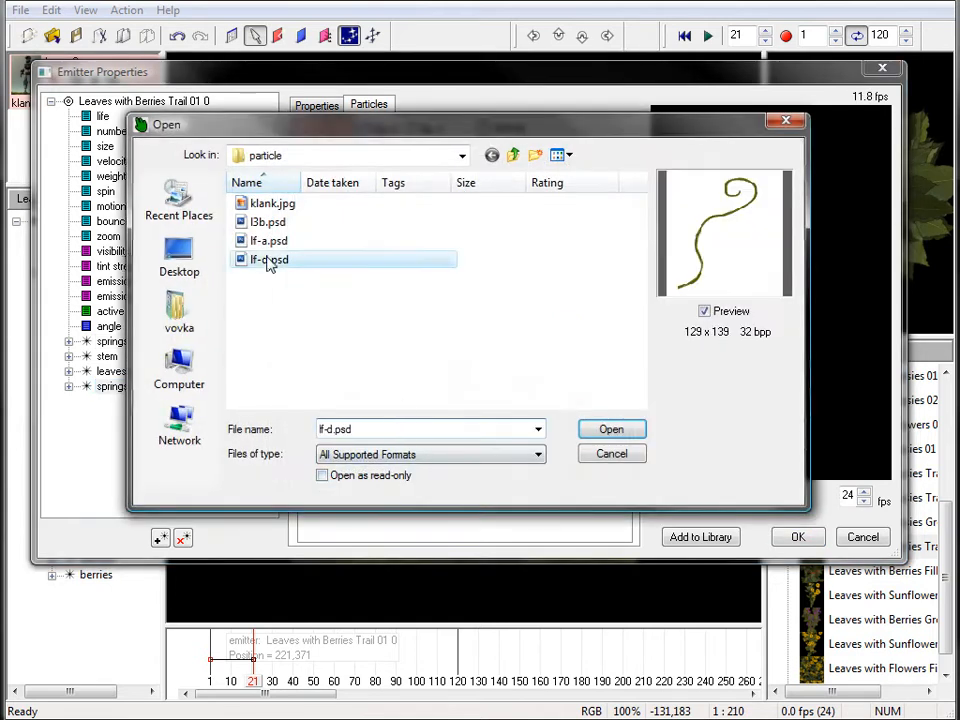
{"action": "left_click", "coordinate": [632, 436]}
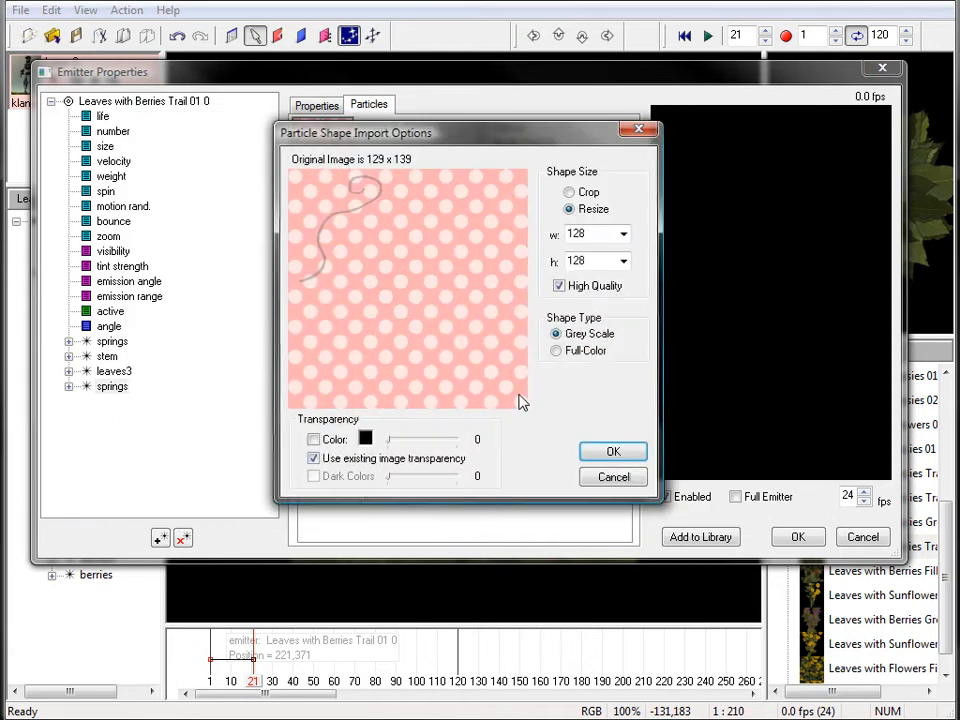
{"action": "left_click", "coordinate": [556, 350]}
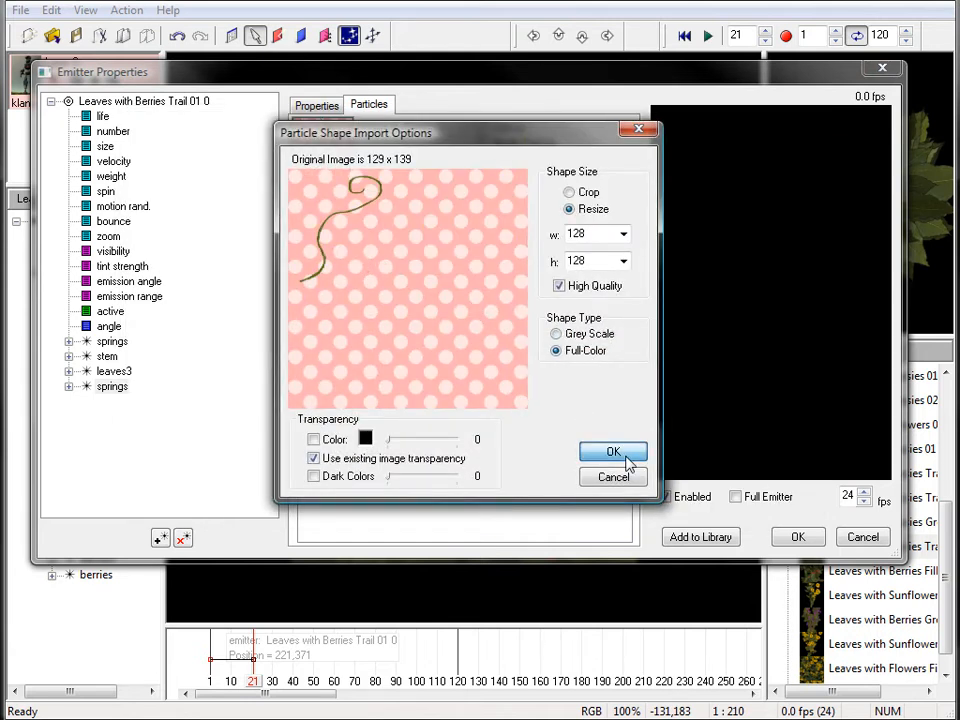
{"action": "left_click", "coordinate": [613, 451]}
- Set the reference point of the lf-d shape to the lower end of its stem, about -49, 55
{"action": "left_click", "coordinate": [432, 180]}
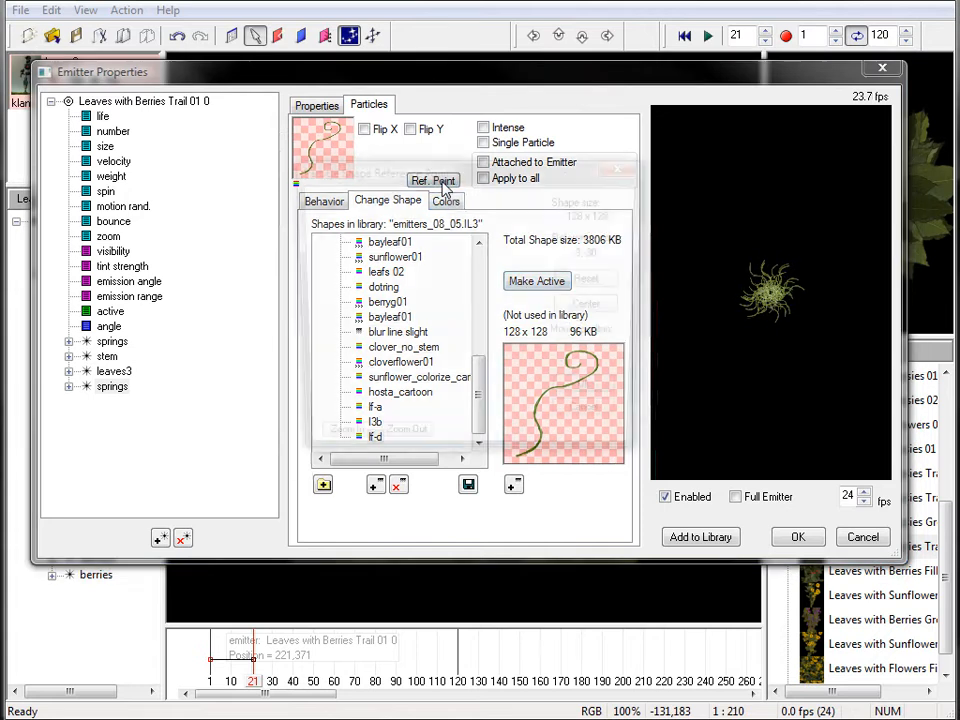
{"action": "left_click", "coordinate": [378, 363]}
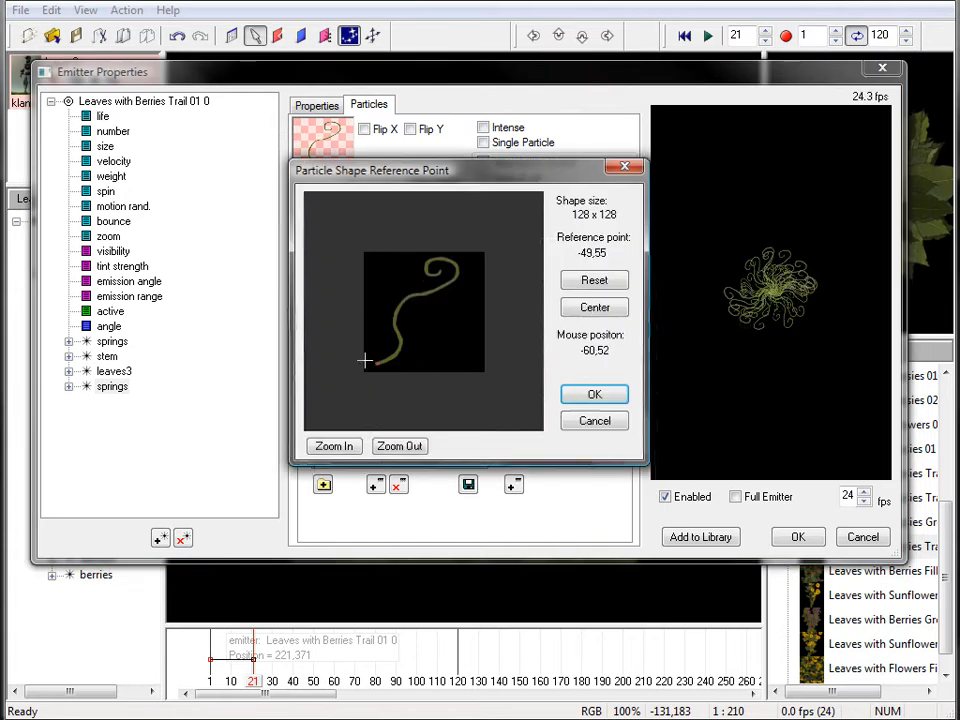
{"action": "left_click", "coordinate": [612, 394]}
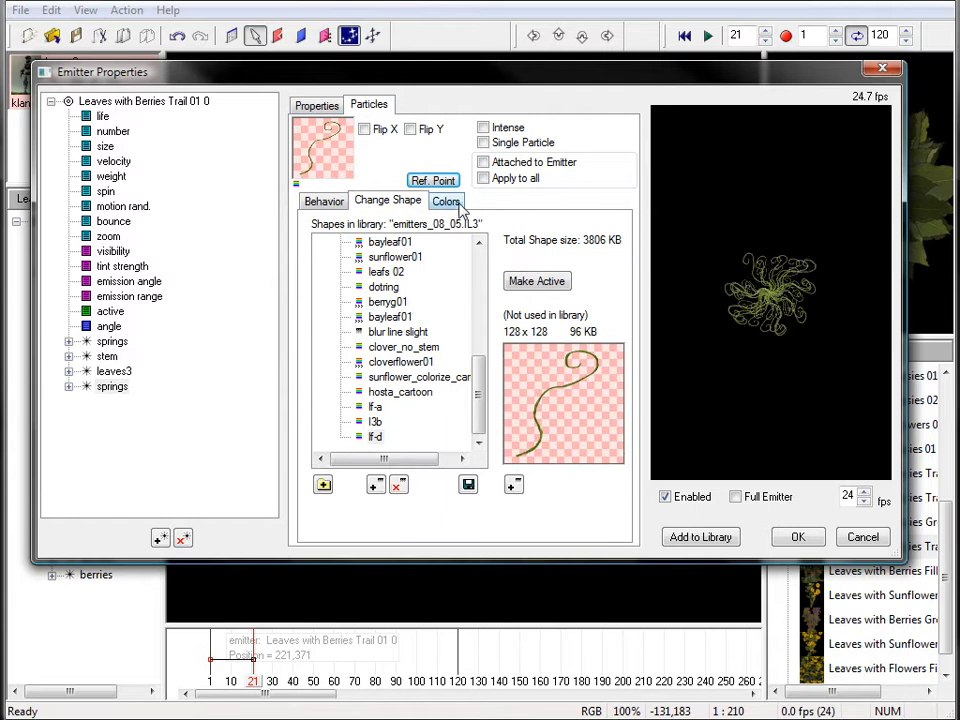
- Set the second key of the selected springs color gradient to a dark green, about RGB 36, 50, 33
{"action": "left_click", "coordinate": [446, 201]}
{"action": "left_click", "coordinate": [466, 359]}
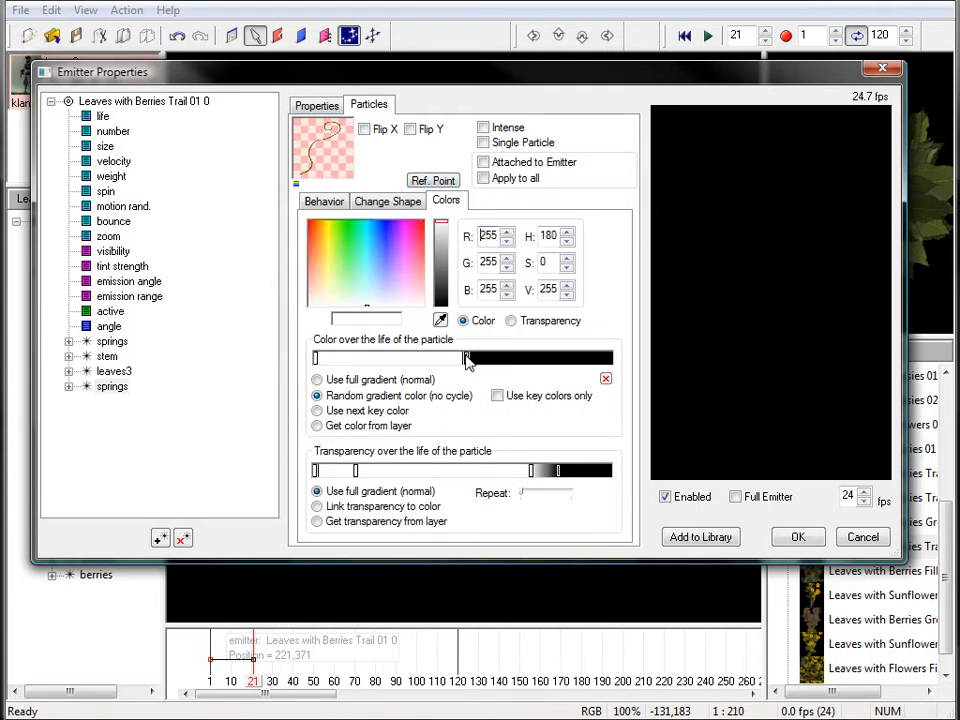
{"action": "mouse_move", "coordinate": [373, 303]}
{"action": "left_mouse_down"}
{"action": "mouse_move", "coordinate": [328, 272]}
{"action": "mouse_move", "coordinate": [343, 279]}
{"action": "left_mouse_up"}
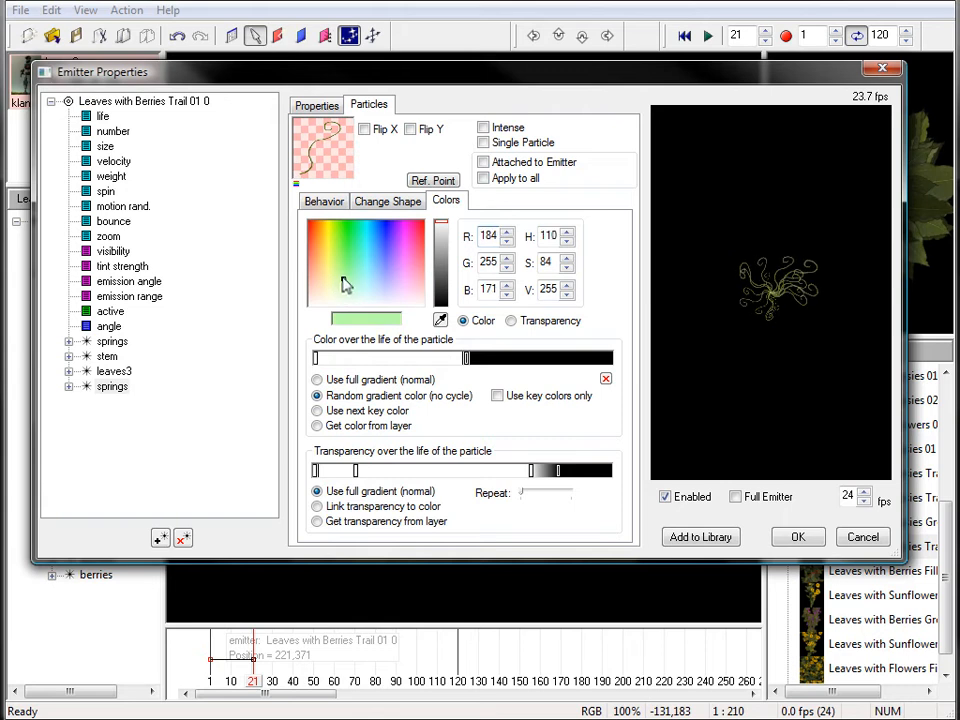
{"action": "left_click", "coordinate": [445, 289]}
{"action": "left_click", "coordinate": [446, 297]}
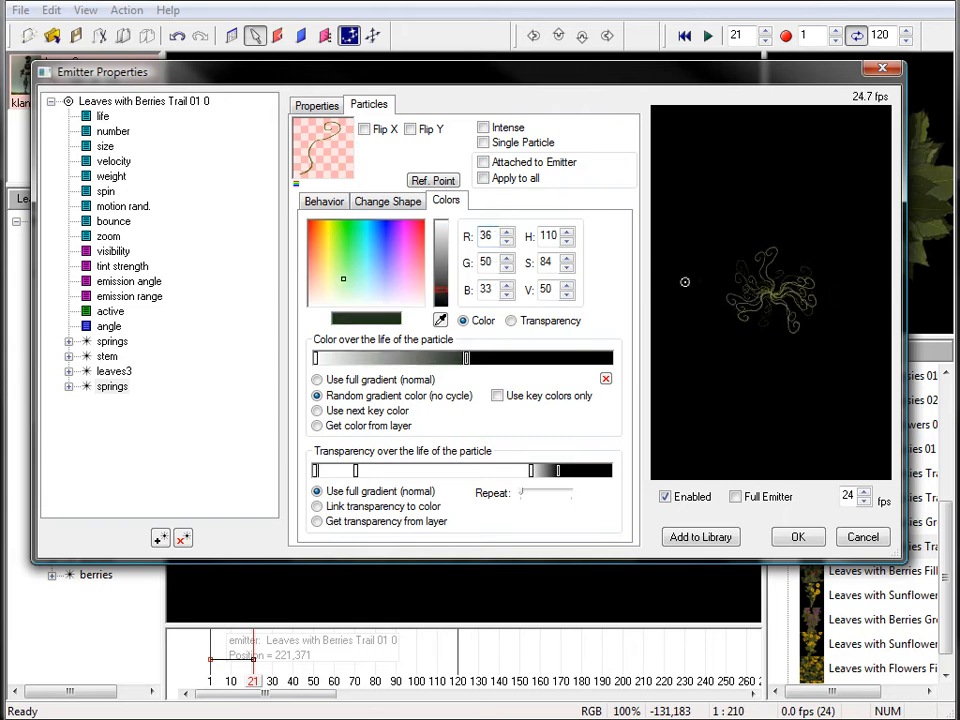
- Set the first key of the springs color gradient to a muted green, about RGB 141, 164, 108, and apply the emitter properties
{"action": "left_click", "coordinate": [316, 360]}
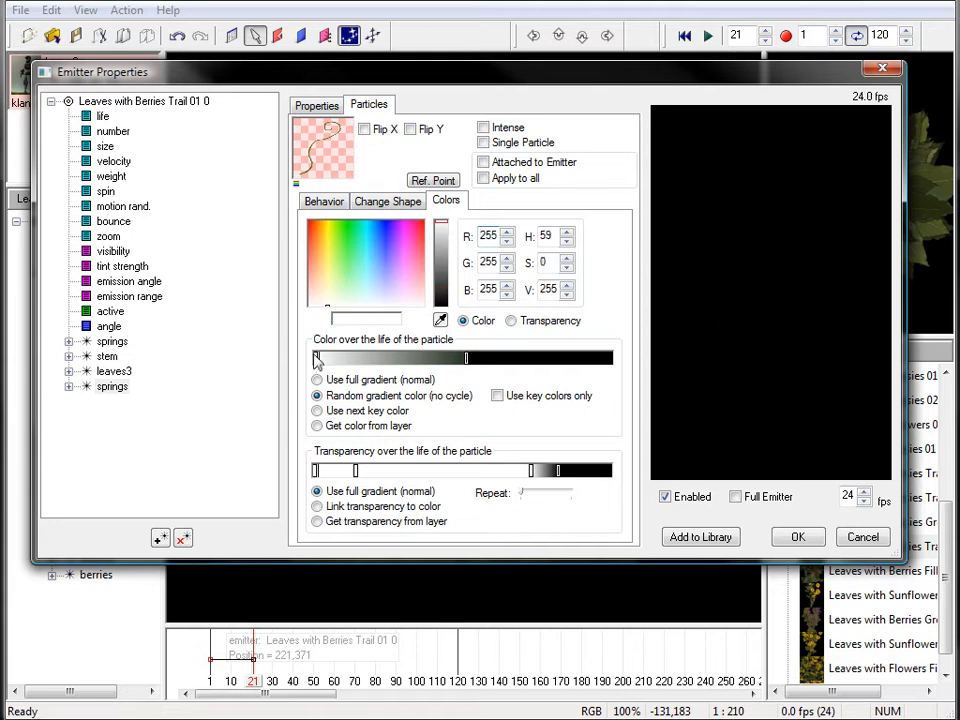
{"action": "left_click_drag", "start_coordinate": [335, 283], "coordinate": [335, 278]}
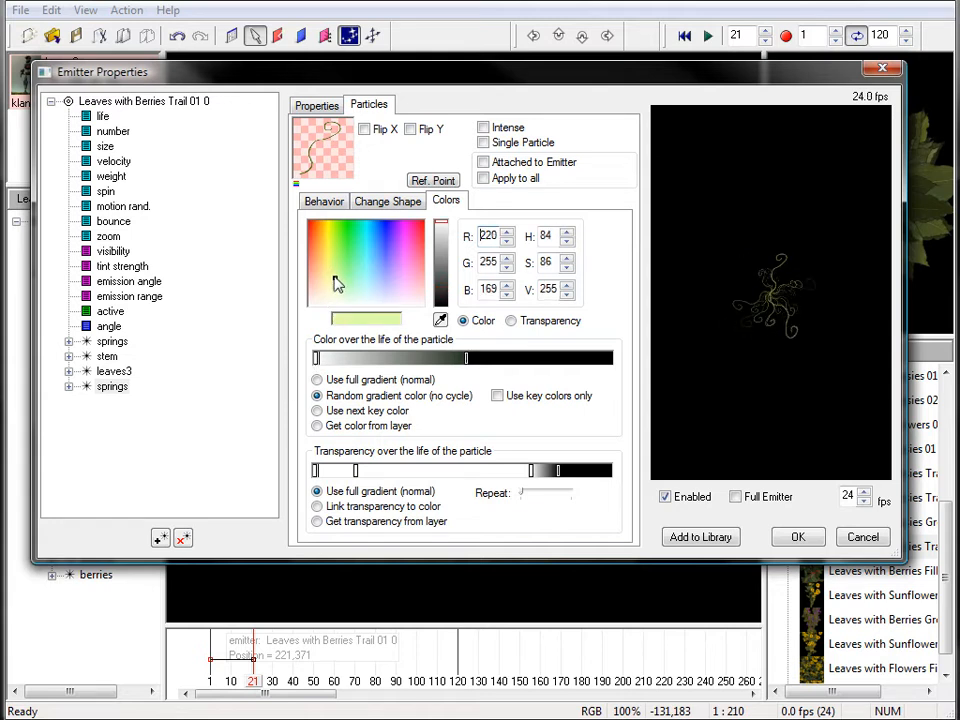
{"action": "left_click", "coordinate": [445, 250]}
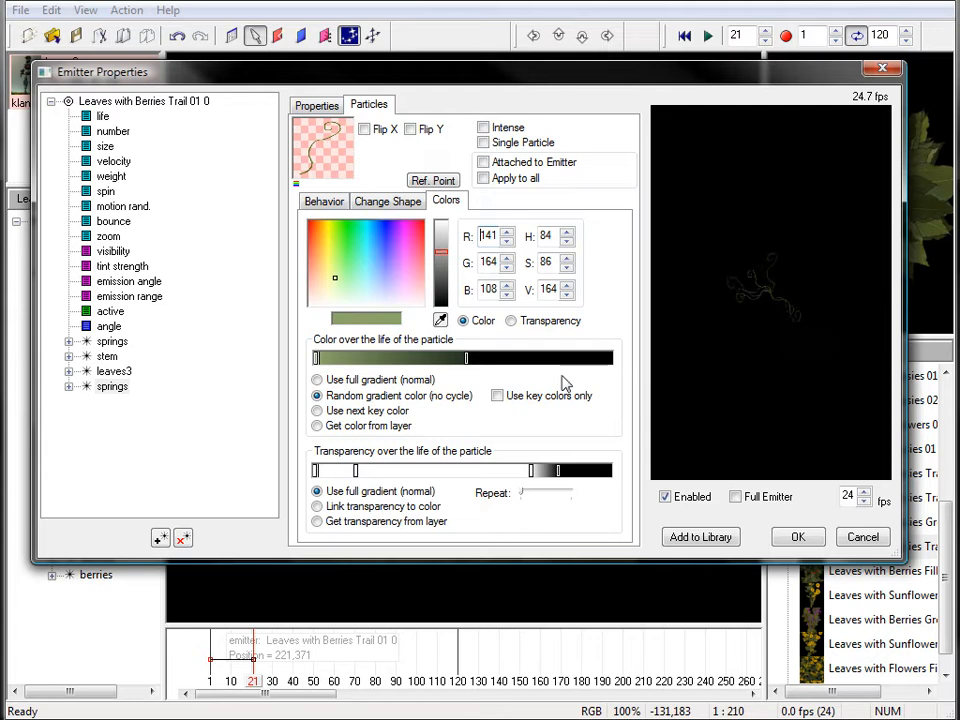
{"action": "left_click", "coordinate": [798, 538]}
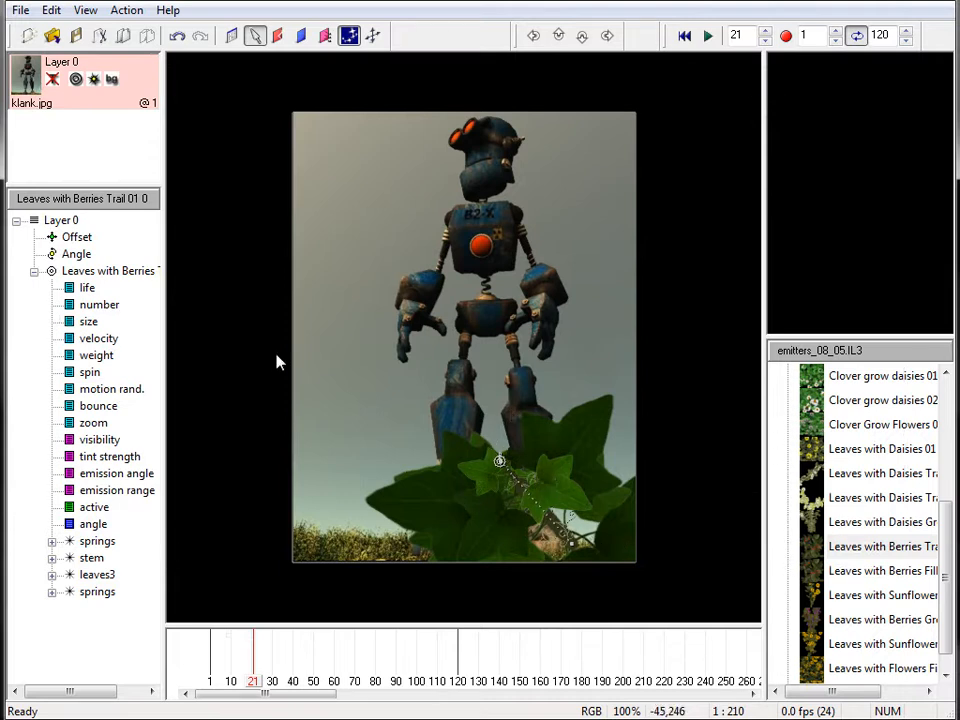
- Show the size graph of the Leaves with Berries Trail emitter and make the graph area taller
{"action": "left_click", "coordinate": [89, 322]}
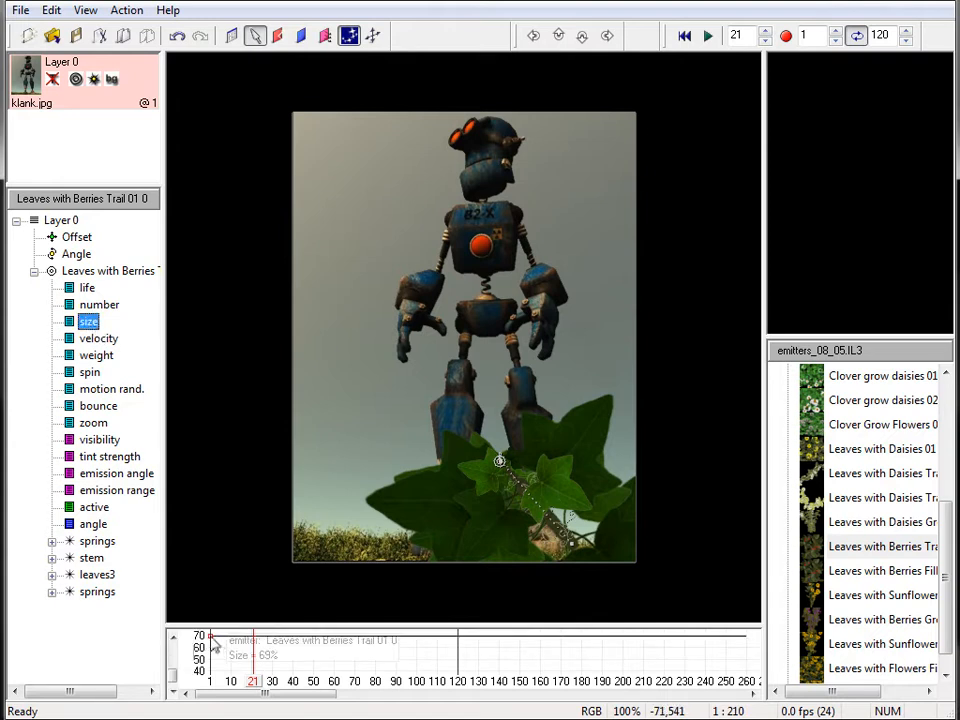
{"action": "left_click_drag", "start_coordinate": [289, 625], "coordinate": [289, 603]}
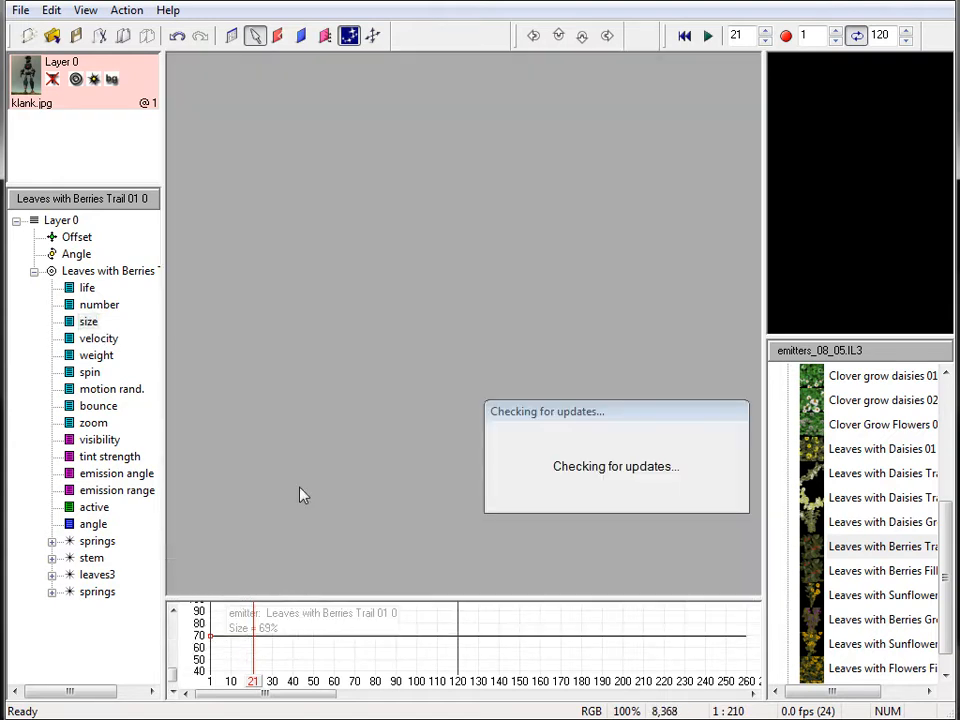
{"action": "left_click", "coordinate": [294, 309]}
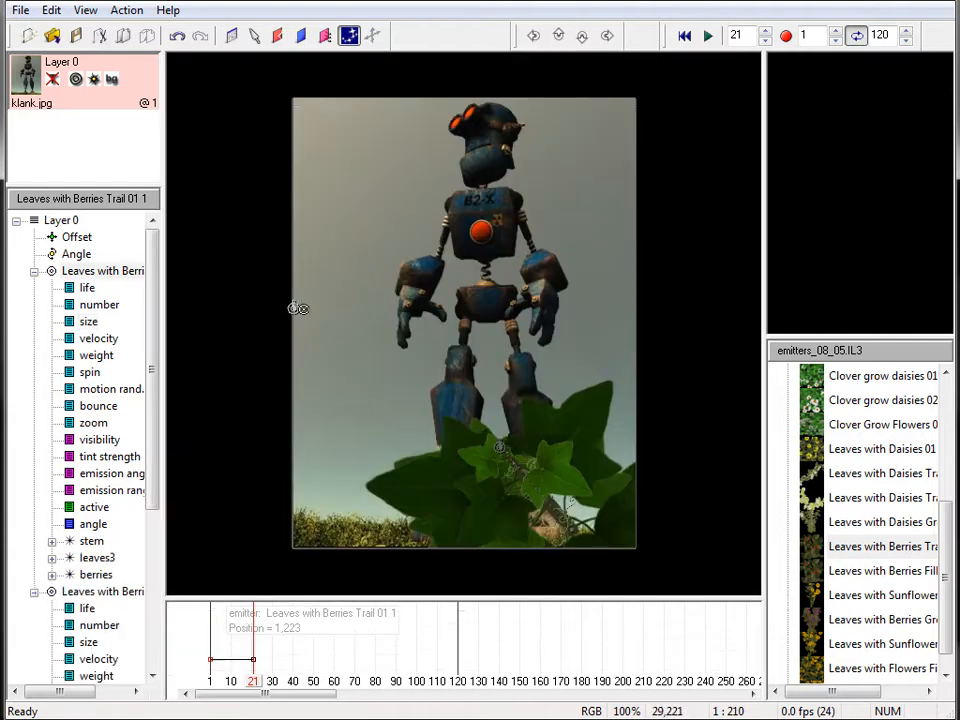
{"action": "key", "text": "ctrl+z"}
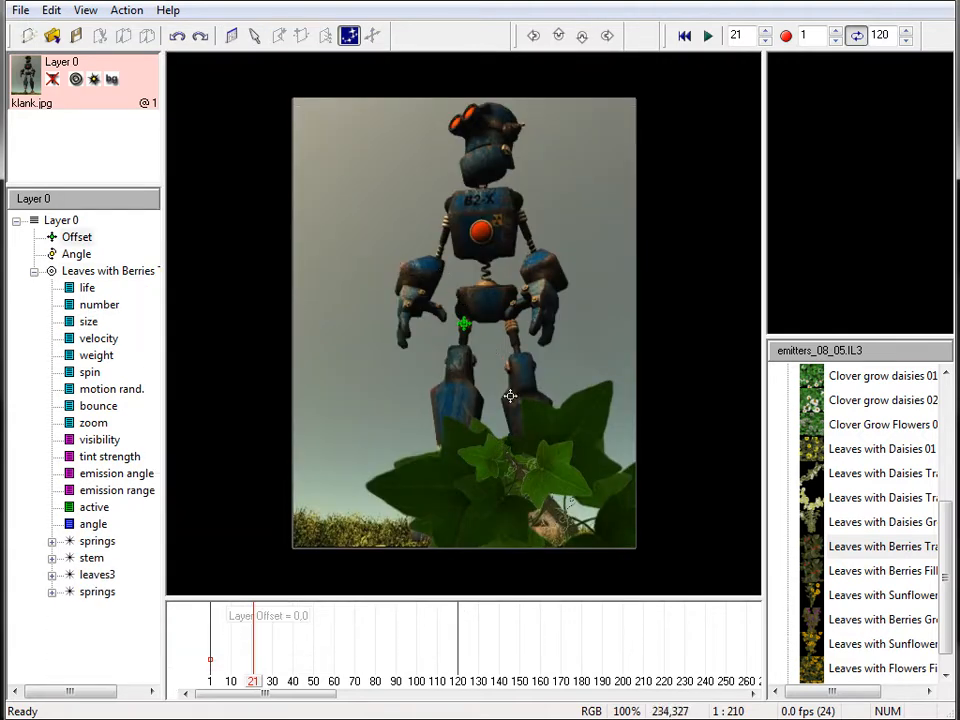
{"action": "left_click", "coordinate": [256, 37]}
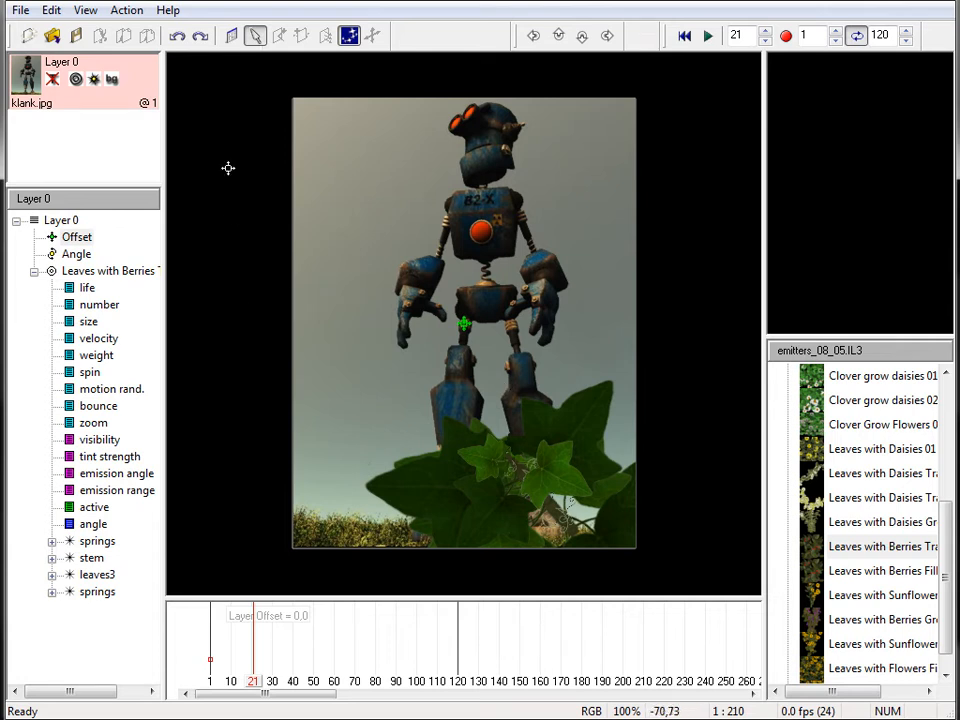
{"action": "key", "text": "ctrl+z"}
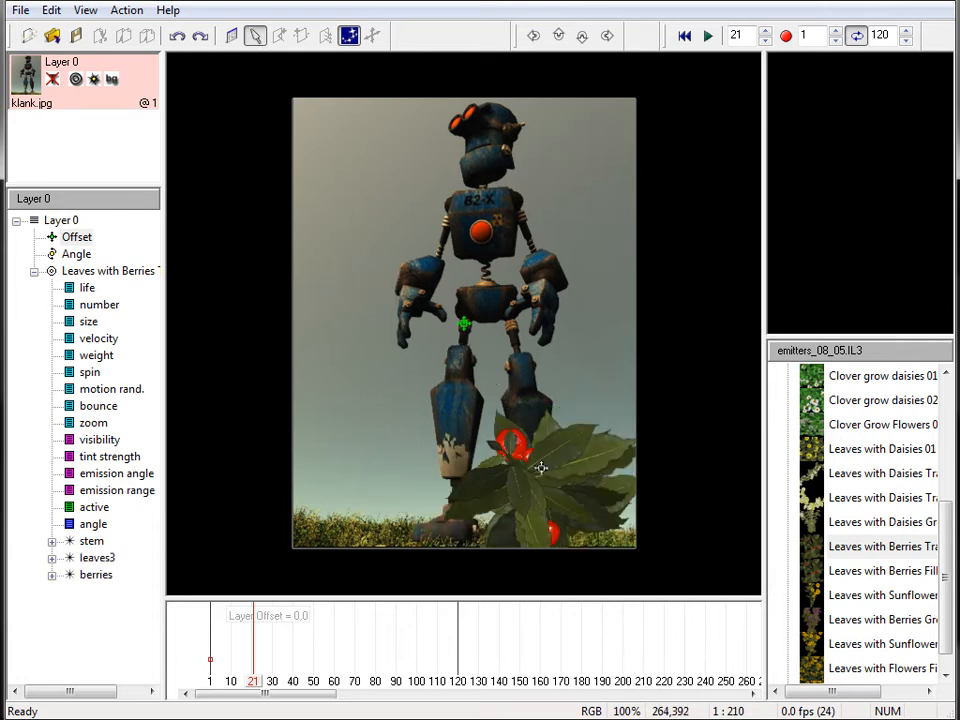
{"action": "key", "text": "ctrl+y"}
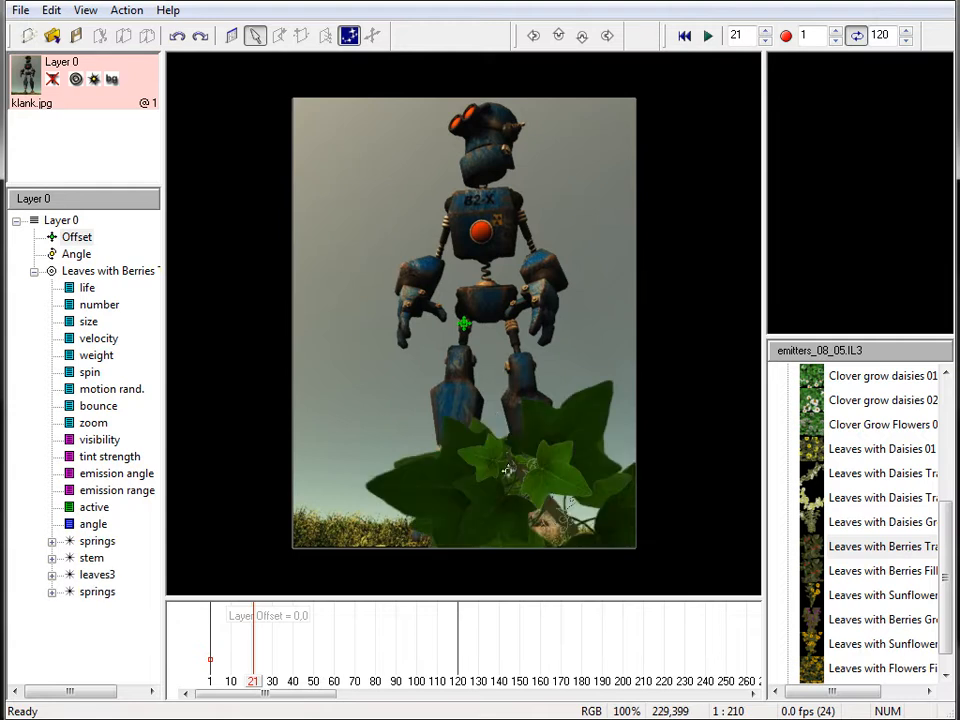
- Go to frame 28 and lower the emitter's size to 10% at frame 1
{"action": "mouse_move", "coordinate": [257, 690]}
{"action": "left_mouse_down"}
{"action": "mouse_move", "coordinate": [401, 694]}
{"action": "mouse_move", "coordinate": [243, 690]}
{"action": "mouse_move", "coordinate": [268, 687]}
{"action": "left_mouse_up"}
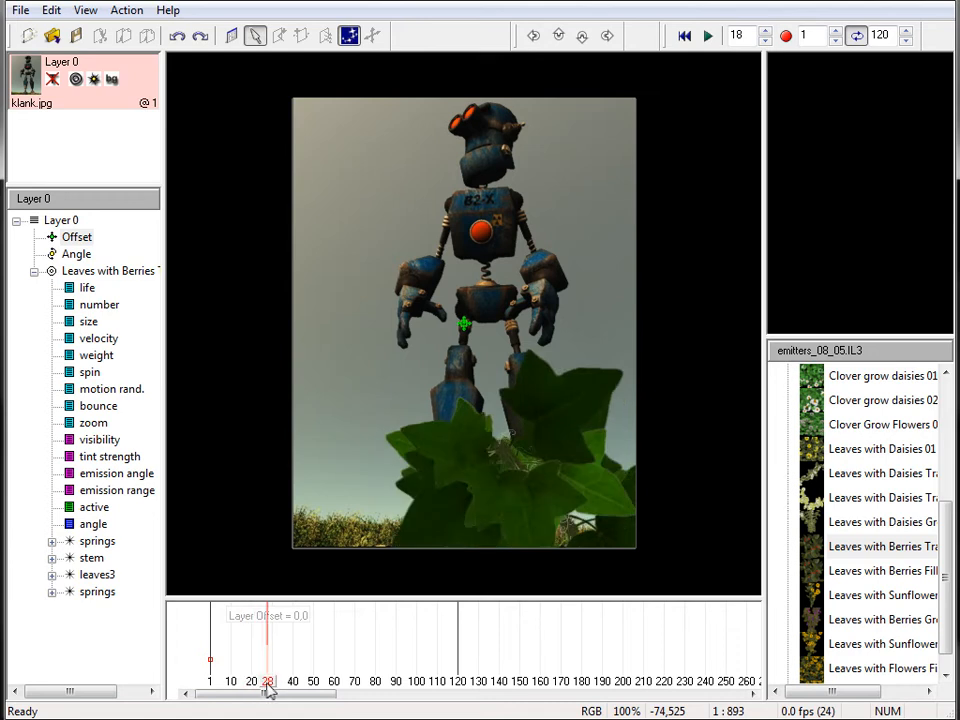
{"action": "left_click", "coordinate": [88, 321]}
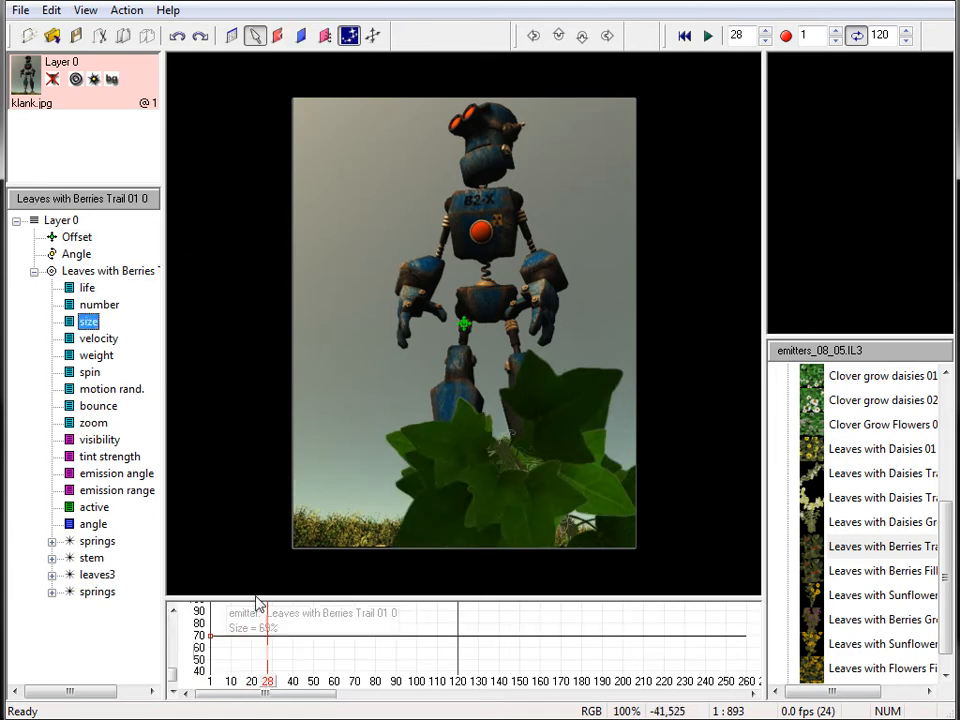
{"action": "left_click_drag", "start_coordinate": [213, 646], "coordinate": [210, 659]}
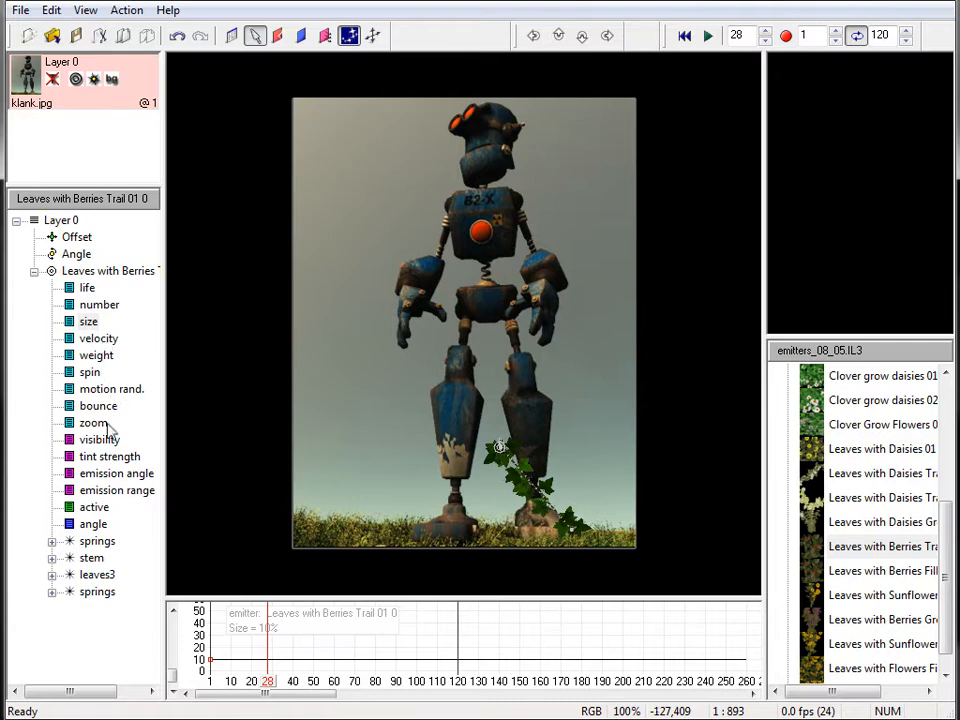
- Add a life key to the emitter at frame 23, drop its life to 0% right after, and check the trail at frame 134
{"action": "left_click", "coordinate": [99, 305]}
{"action": "key", "text": "Up"}
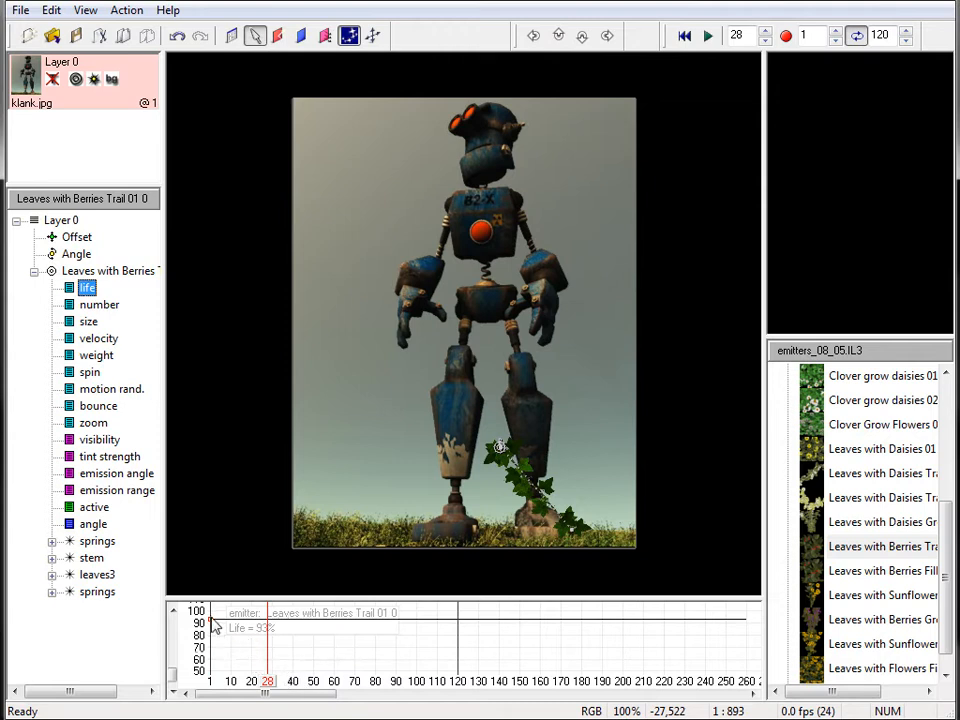
{"action": "mouse_move", "coordinate": [268, 683]}
{"action": "left_mouse_down"}
{"action": "mouse_move", "coordinate": [570, 705]}
{"action": "mouse_move", "coordinate": [572, 690]}
{"action": "mouse_move", "coordinate": [214, 686]}
{"action": "mouse_move", "coordinate": [258, 676]}
{"action": "left_mouse_up"}
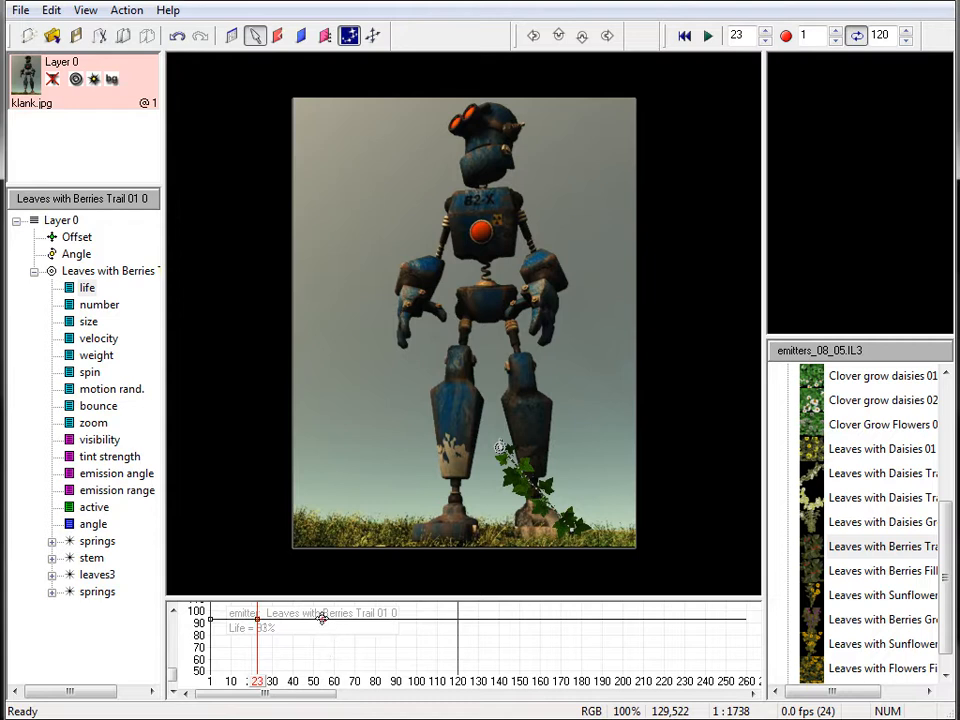
{"action": "scroll", "coordinate": [322, 618], "scroll_direction": "down", "scroll_amount": 5}
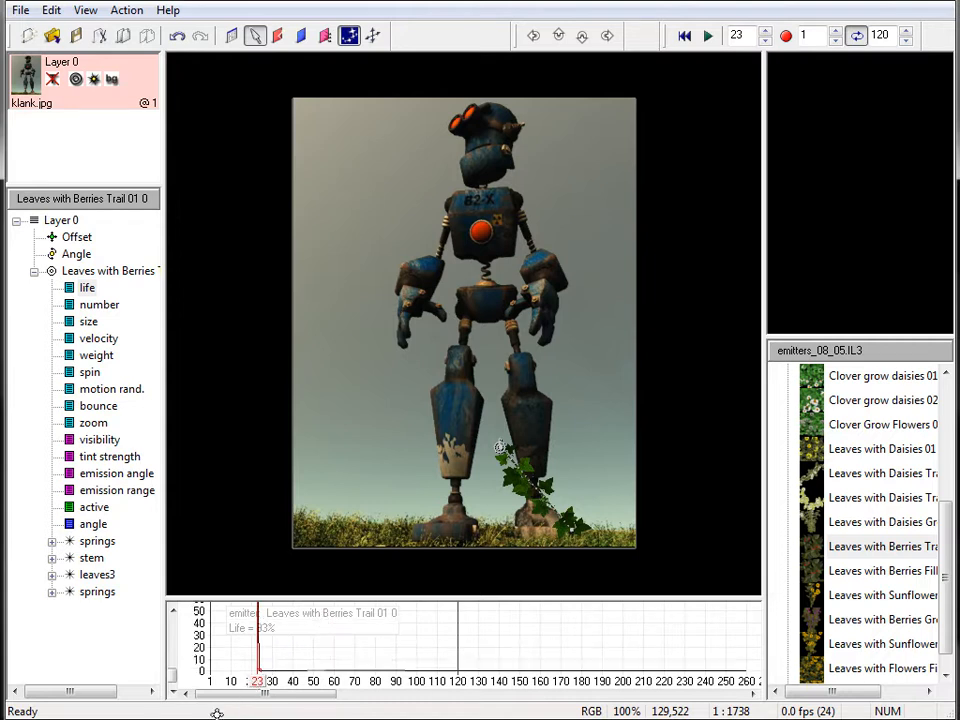
{"action": "mouse_move", "coordinate": [258, 680]}
{"action": "left_mouse_down"}
{"action": "mouse_move", "coordinate": [458, 692]}
{"action": "mouse_move", "coordinate": [358, 692]}
{"action": "mouse_move", "coordinate": [489, 688]}
{"action": "left_mouse_up"}
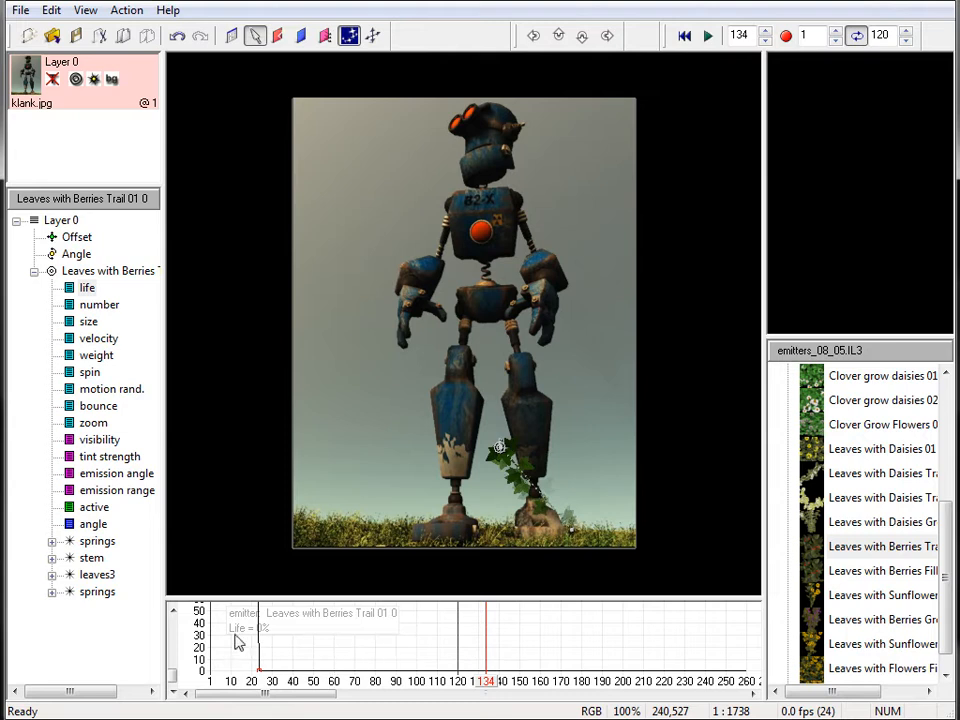
- Raise the emitter's life keys at frames 1 and 23 to about 125%
{"action": "mouse_move", "coordinate": [171, 676]}
{"action": "left_mouse_down"}
{"action": "mouse_move", "coordinate": [171, 666]}
{"action": "mouse_move", "coordinate": [174, 683]}
{"action": "left_mouse_up"}
{"action": "left_click", "coordinate": [175, 609]}
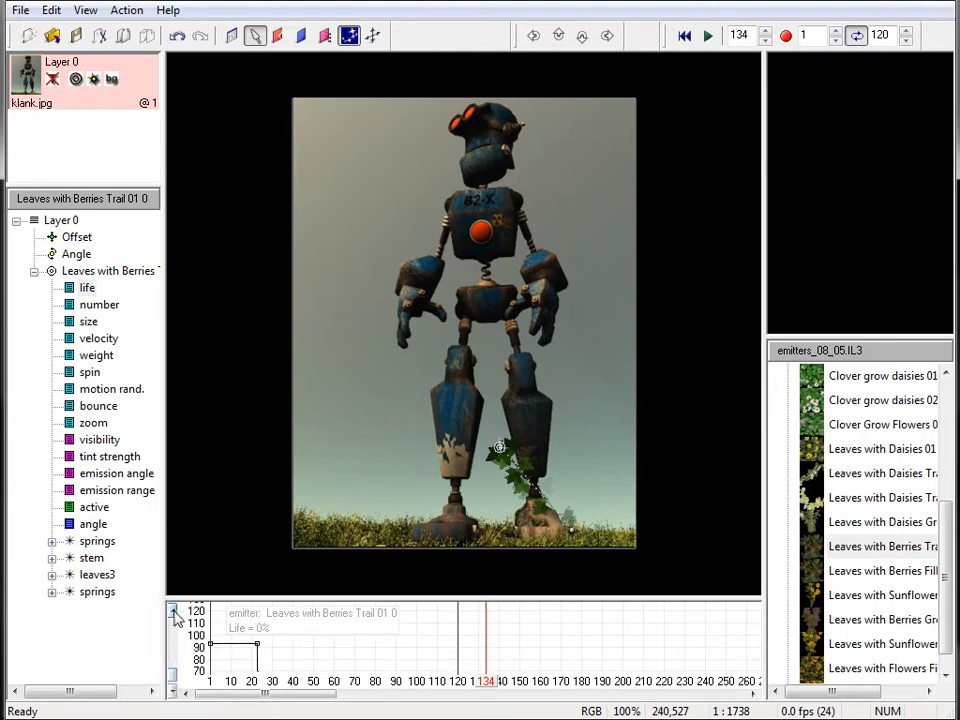
{"action": "left_click_drag", "start_coordinate": [210, 643], "coordinate": [212, 605]}
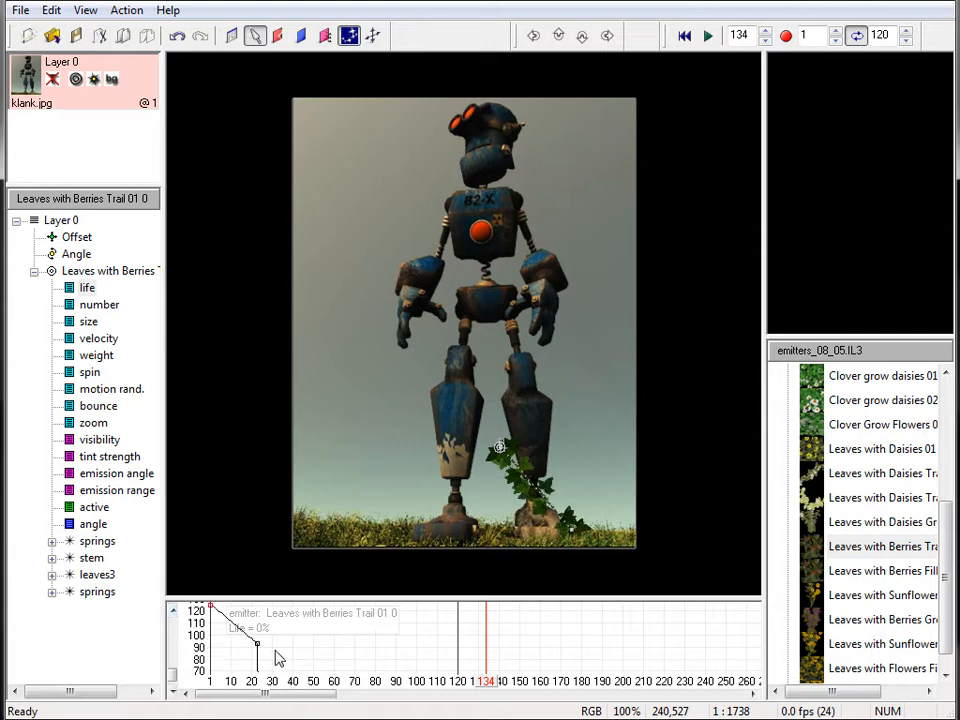
{"action": "left_click_drag", "start_coordinate": [257, 645], "coordinate": [268, 617]}
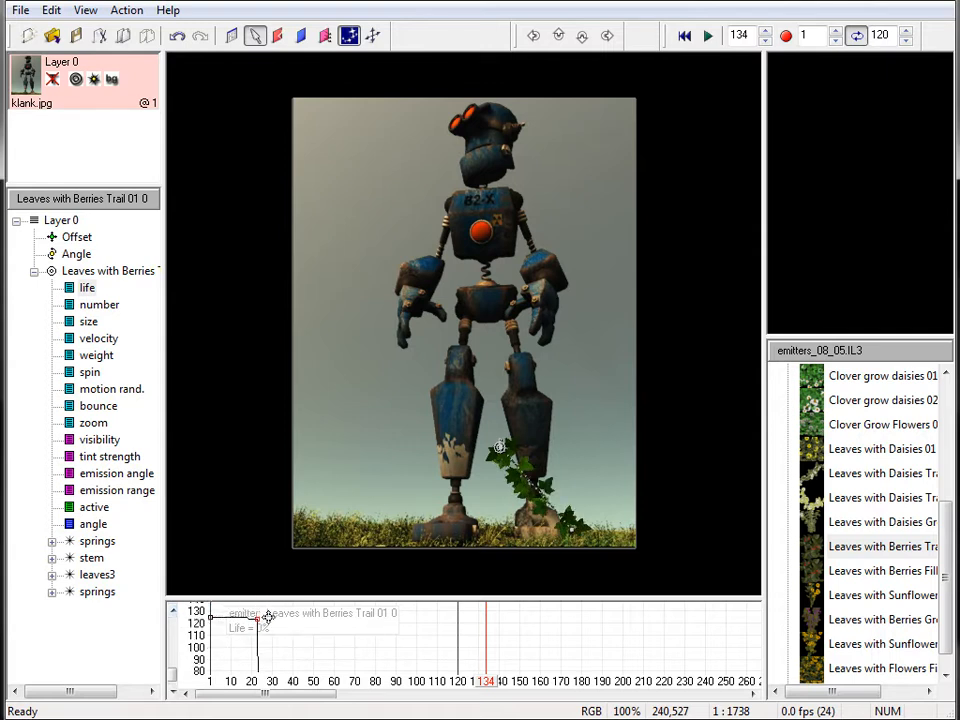
- Scrub the timeline back through frame 125 to frame 29 to check how the ivy trail grows
{"action": "left_click", "coordinate": [172, 675]}
{"action": "mouse_move", "coordinate": [517, 683]}
{"action": "left_mouse_down"}
{"action": "mouse_move", "coordinate": [354, 684]}
{"action": "mouse_move", "coordinate": [520, 685]}
{"action": "mouse_move", "coordinate": [468, 684]}
{"action": "left_mouse_up"}
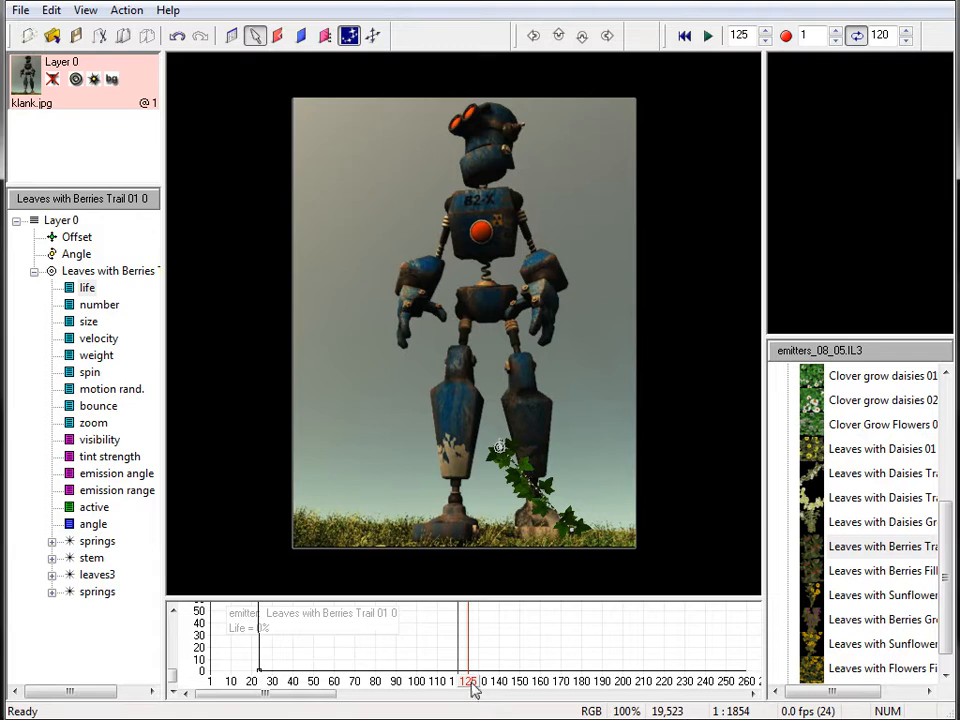
{"action": "mouse_move", "coordinate": [474, 688]}
{"action": "left_mouse_down"}
{"action": "mouse_move", "coordinate": [242, 684]}
{"action": "mouse_move", "coordinate": [398, 684]}
{"action": "mouse_move", "coordinate": [232, 670]}
{"action": "mouse_move", "coordinate": [396, 688]}
{"action": "mouse_move", "coordinate": [231, 686]}
{"action": "mouse_move", "coordinate": [270, 684]}
{"action": "left_mouse_up"}
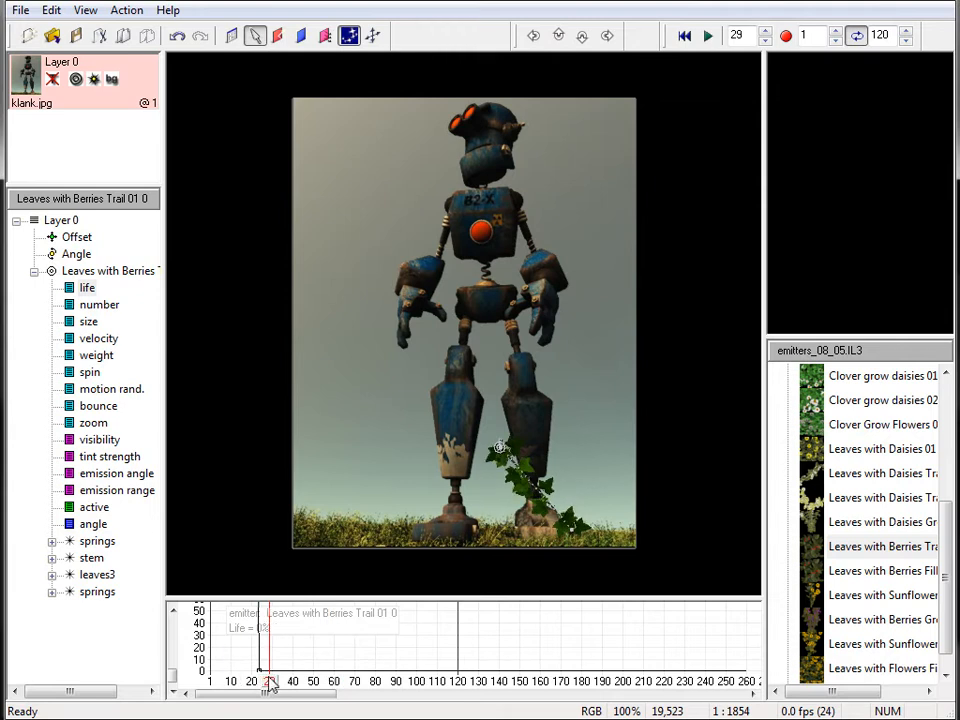
- Set the size of the first springs particle type to 40 at frame 1
{"action": "left_click", "coordinate": [52, 542]}
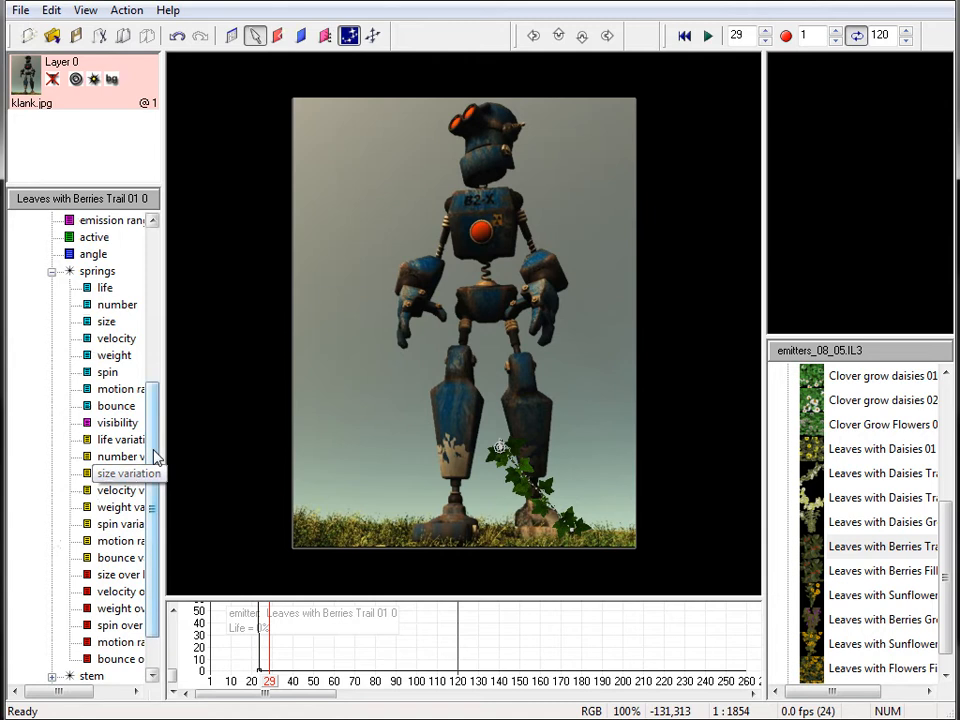
{"action": "left_click", "coordinate": [112, 321]}
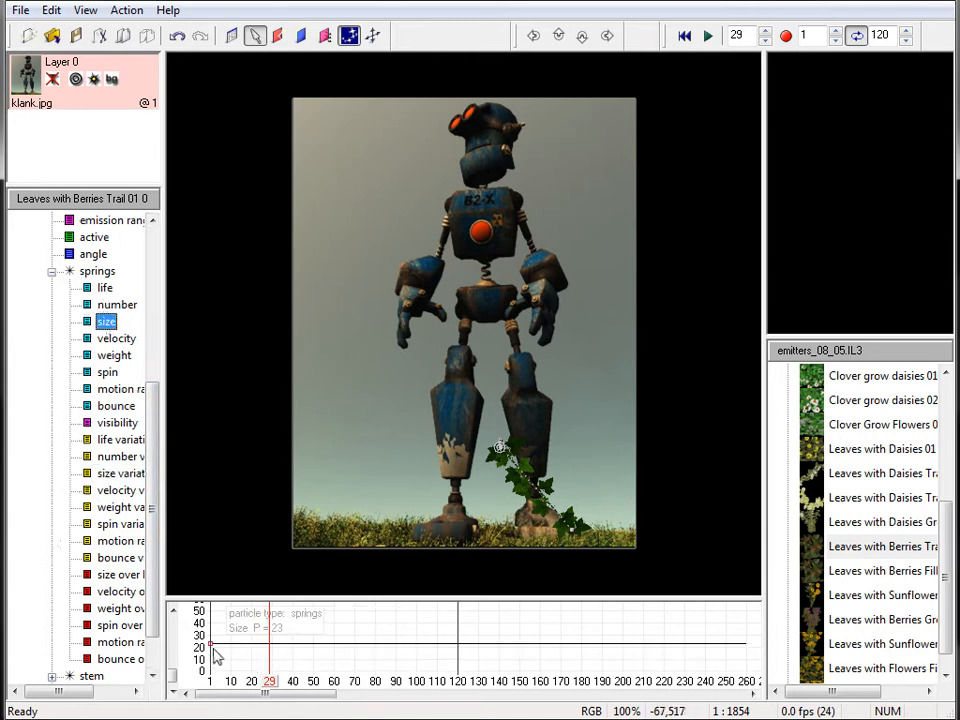
{"action": "left_click_drag", "start_coordinate": [213, 648], "coordinate": [212, 622]}
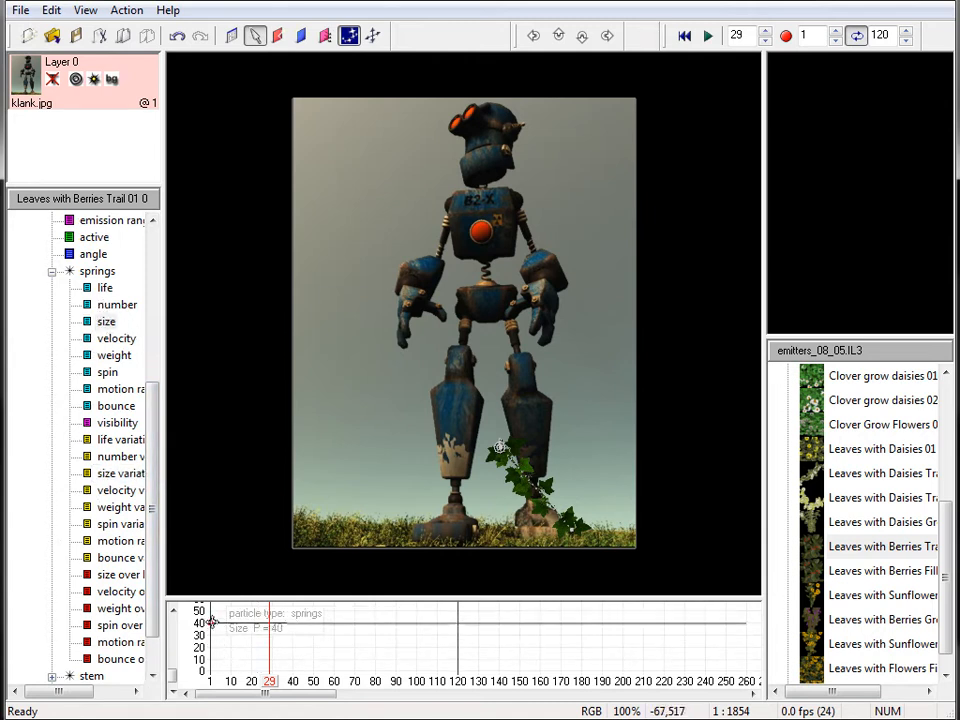
- Set the size of the second springs particle type, listed after leaves3, to 44 at frame 1
{"action": "left_click", "coordinate": [52, 271]}
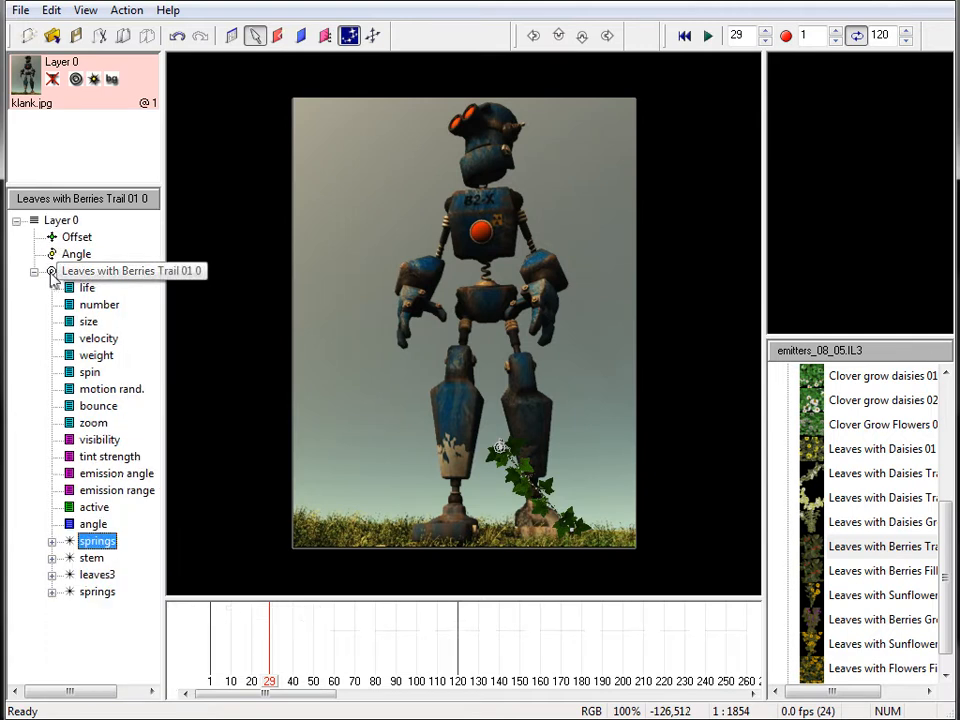
{"action": "left_click", "coordinate": [53, 592]}
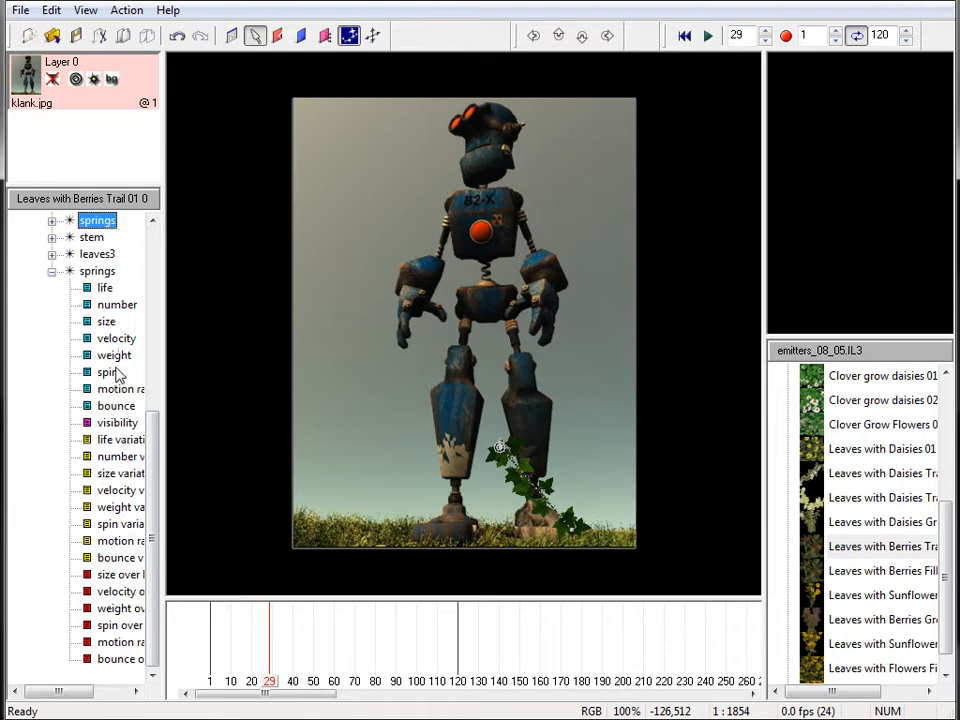
{"action": "left_click", "coordinate": [106, 320]}
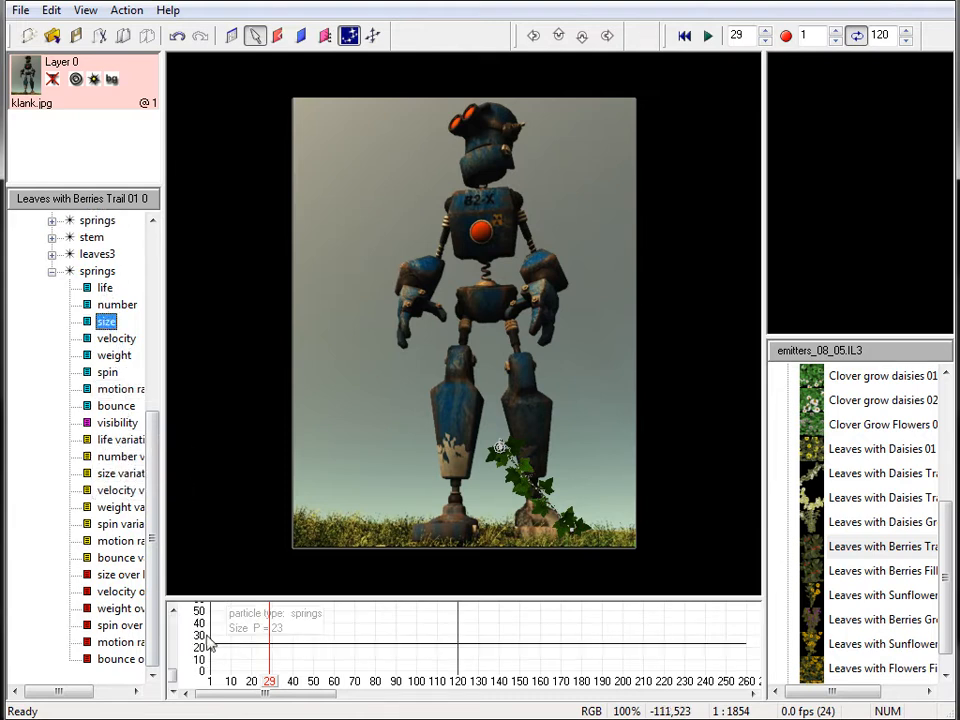
{"action": "scroll", "coordinate": [154, 514], "scroll_direction": "up", "scroll_amount": 4}
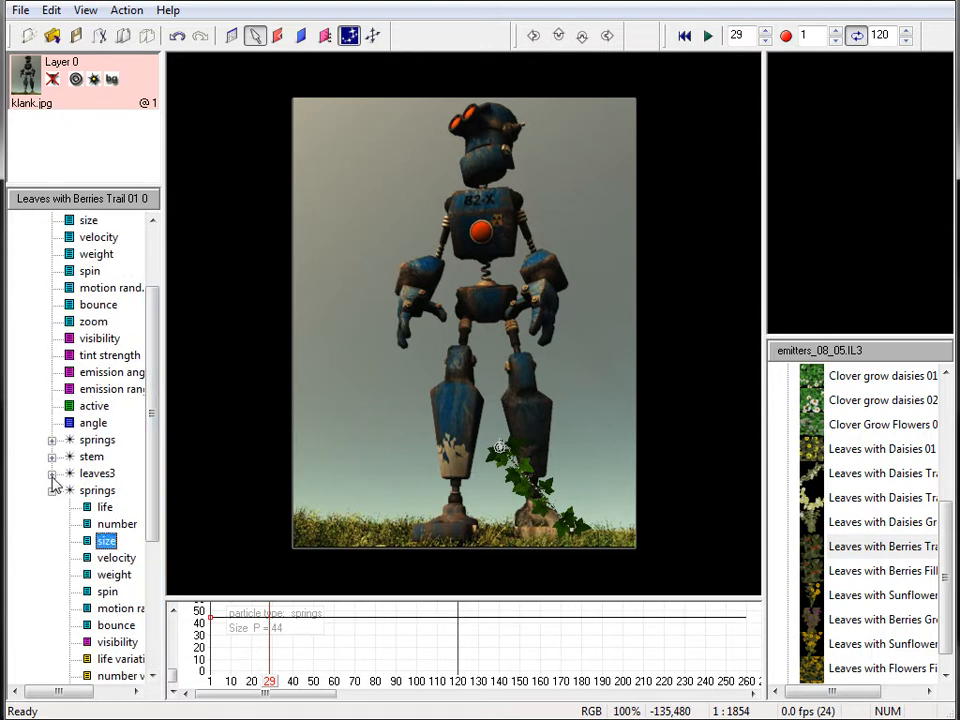
- Raise the size variation of the leaves3 particle type to 50 at frame 1
{"action": "left_click", "coordinate": [52, 475]}
{"action": "left_click", "coordinate": [118, 478]}
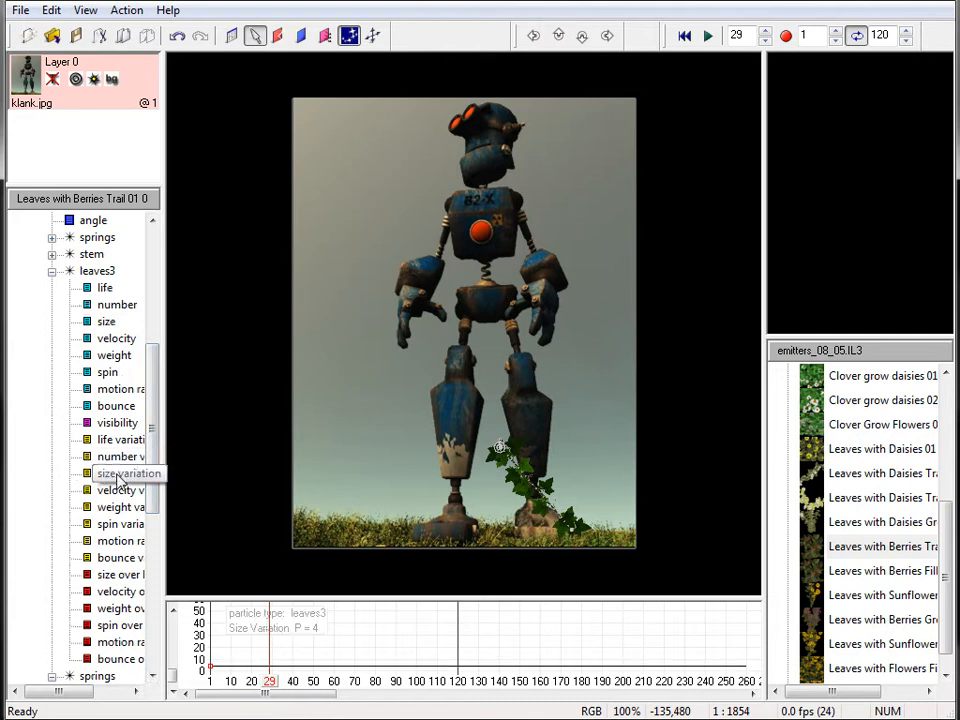
{"action": "left_click_drag", "start_coordinate": [211, 667], "coordinate": [211, 620]}
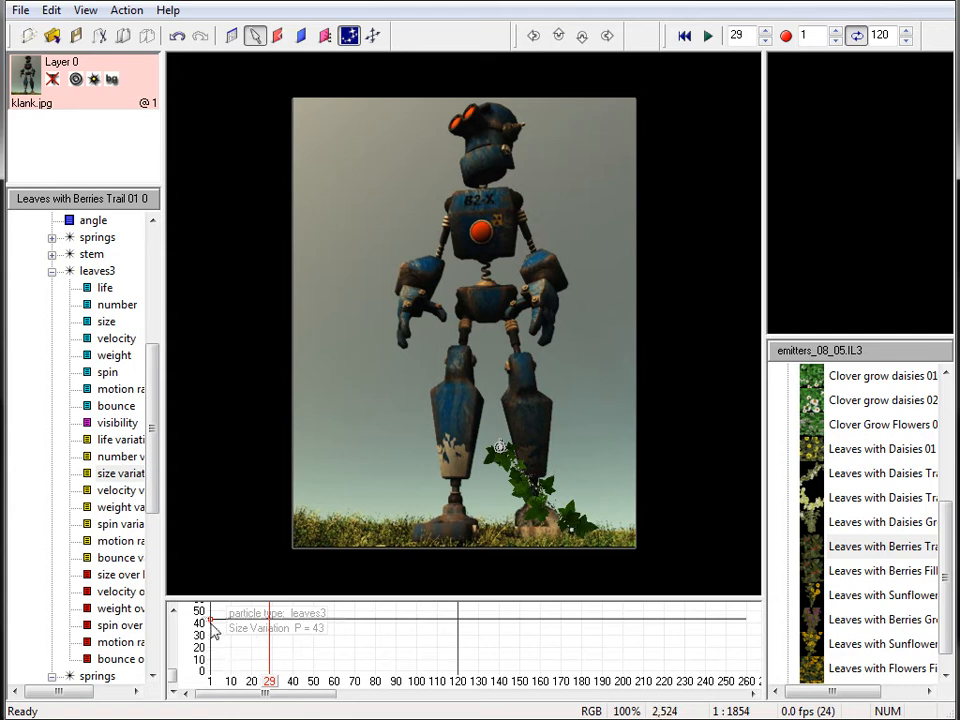
{"action": "left_click_drag", "start_coordinate": [212, 626], "coordinate": [211, 610]}
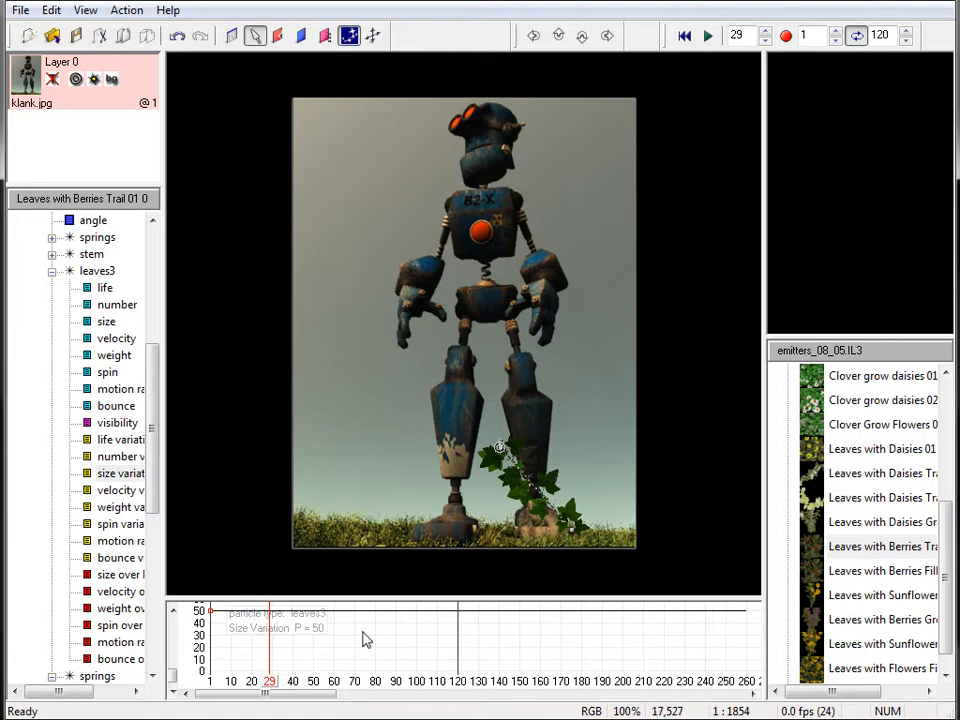
- Add two size variation keys to leaves3, one near frame 21 at about 48 and one near frame 46 at about 45
{"action": "left_click", "coordinate": [288, 610]}
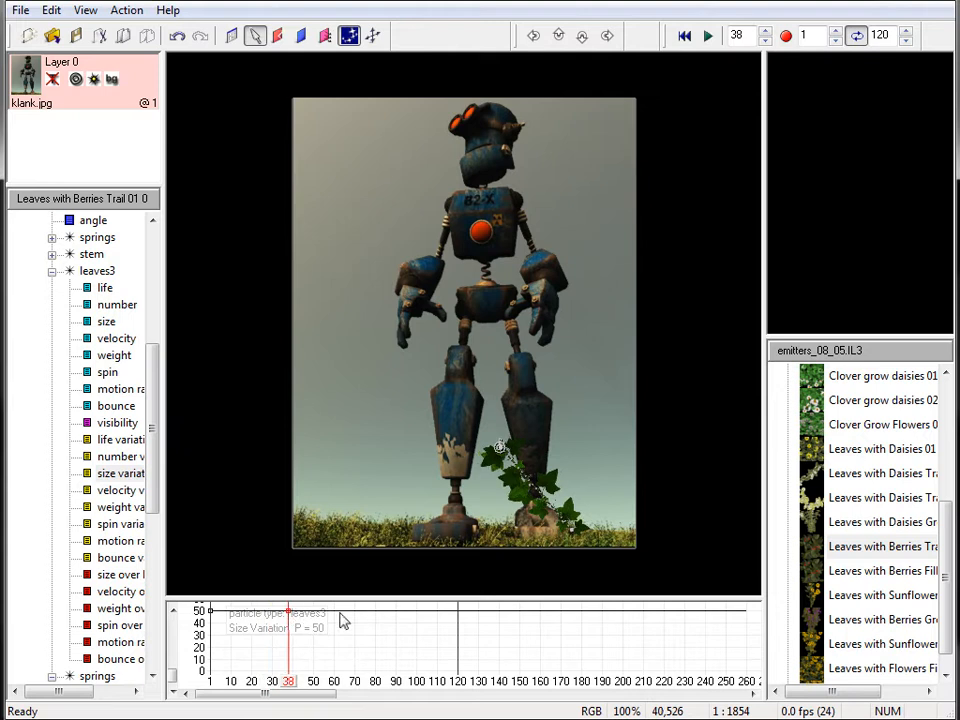
{"action": "mouse_move", "coordinate": [339, 613]}
{"action": "left_mouse_down"}
{"action": "mouse_move", "coordinate": [317, 681]}
{"action": "mouse_move", "coordinate": [379, 681]}
{"action": "mouse_move", "coordinate": [210, 681]}
{"action": "mouse_move", "coordinate": [282, 677]}
{"action": "left_mouse_up"}
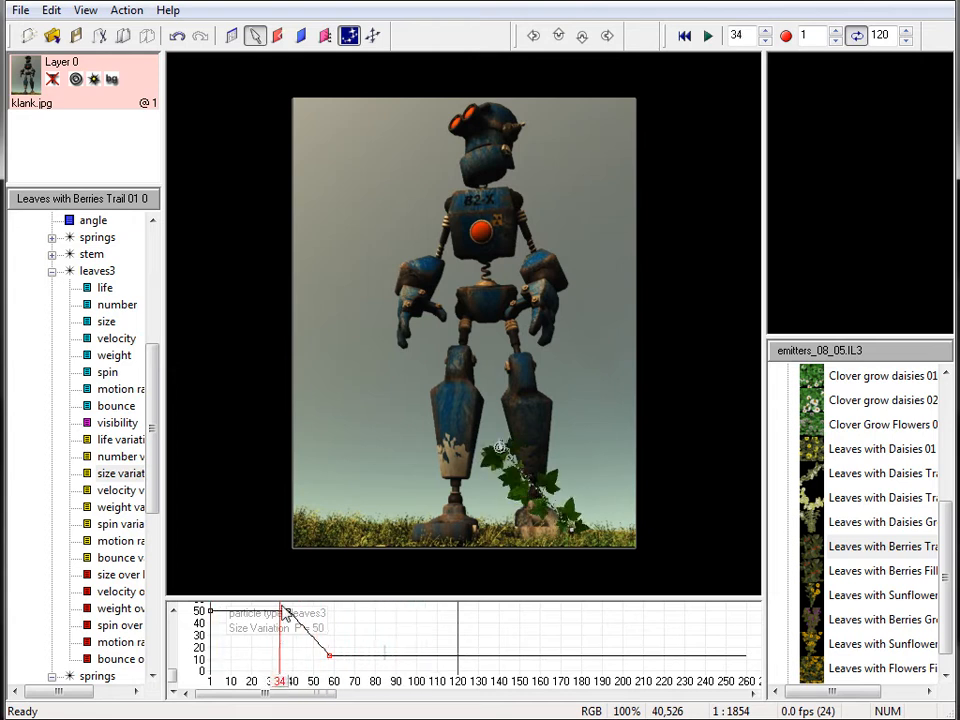
{"action": "left_click_drag", "start_coordinate": [288, 612], "coordinate": [249, 613]}
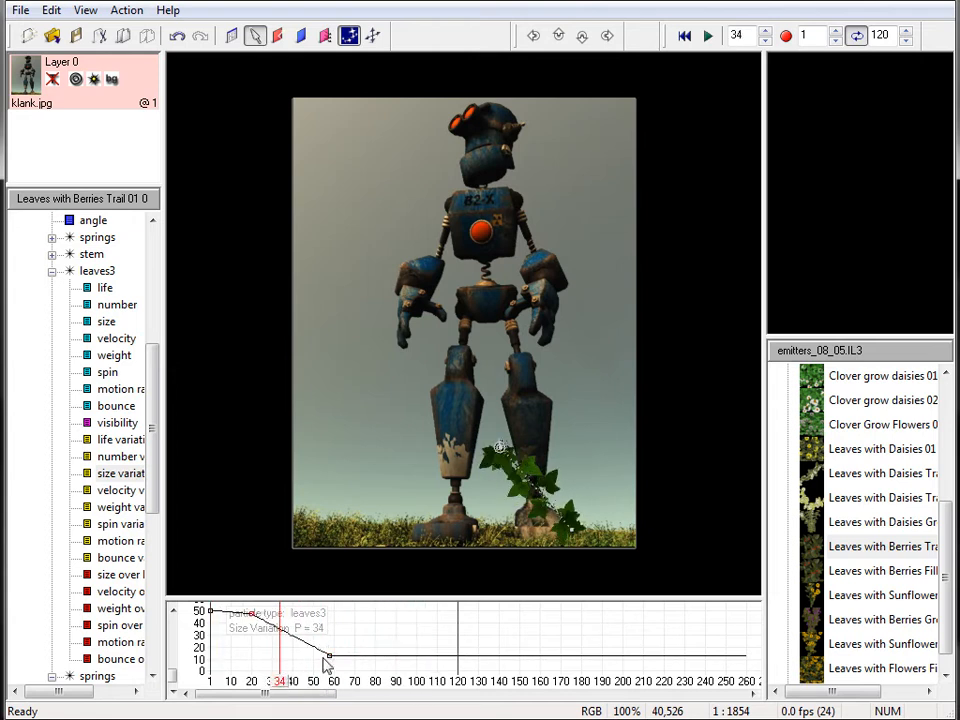
{"action": "mouse_move", "coordinate": [330, 657]}
{"action": "left_mouse_down"}
{"action": "mouse_move", "coordinate": [208, 681]}
{"action": "mouse_move", "coordinate": [326, 681]}
{"action": "mouse_move", "coordinate": [212, 680]}
{"action": "mouse_move", "coordinate": [310, 684]}
{"action": "mouse_move", "coordinate": [295, 640]}
{"action": "mouse_move", "coordinate": [303, 615]}
{"action": "left_mouse_up"}
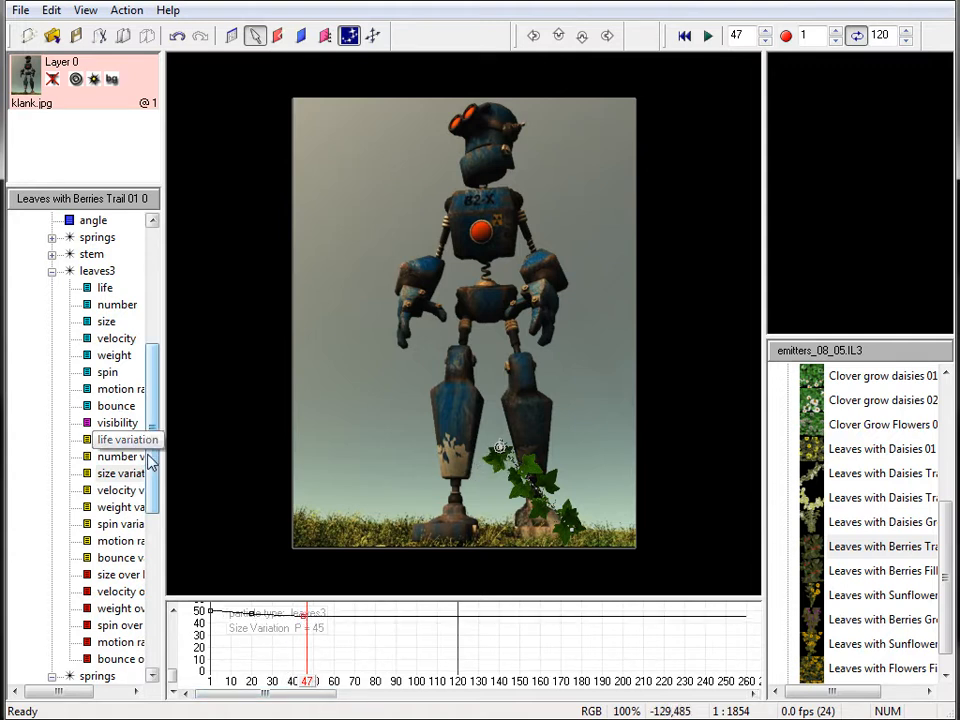
- Show the life graph of the leaves3 particle type and return the timeline to frame 1
{"action": "scroll", "coordinate": [112, 400], "scroll_direction": "up", "scroll_amount": 2}
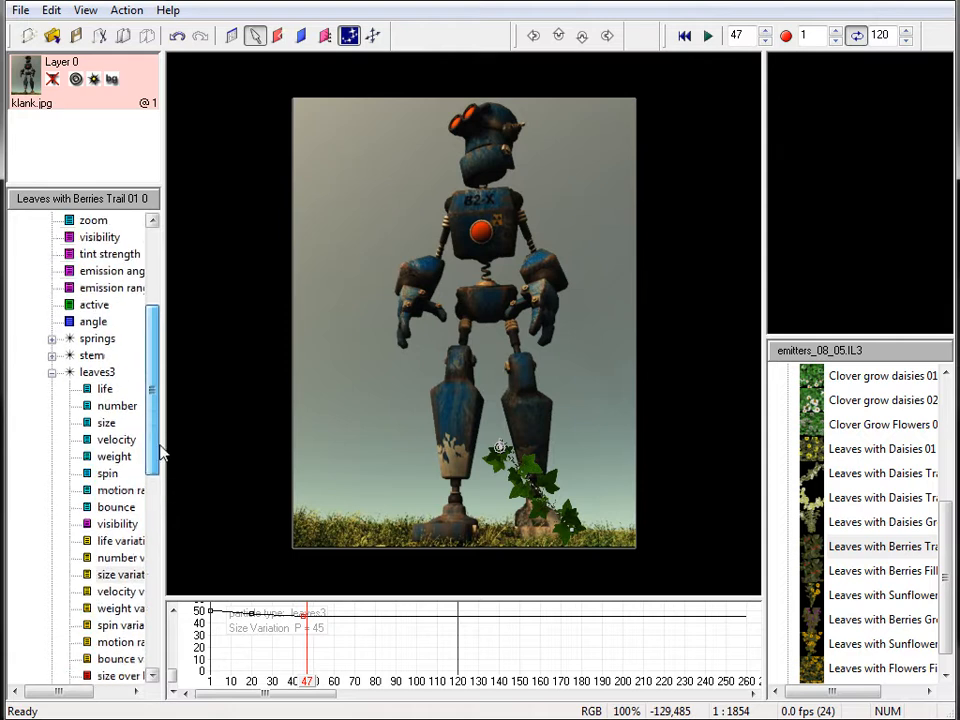
{"action": "left_click", "coordinate": [105, 390]}
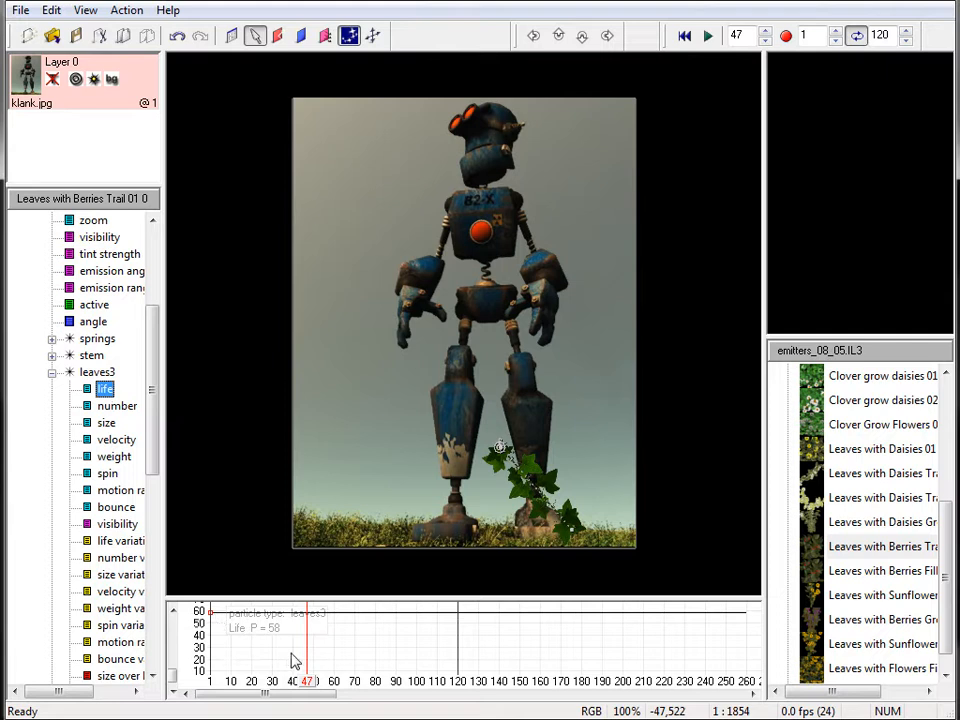
{"action": "mouse_move", "coordinate": [303, 690]}
{"action": "left_mouse_down"}
{"action": "mouse_move", "coordinate": [407, 681]}
{"action": "mouse_move", "coordinate": [220, 677]}
{"action": "mouse_move", "coordinate": [280, 677]}
{"action": "mouse_move", "coordinate": [213, 664]}
{"action": "mouse_move", "coordinate": [307, 681]}
{"action": "mouse_move", "coordinate": [211, 681]}
{"action": "left_mouse_up"}
- Add the customized Leaves with Berries Trail emitter to the emitter library under the name EvyGrow and close its properties
{"action": "scroll", "coordinate": [157, 350], "scroll_direction": "up", "scroll_amount": 4}
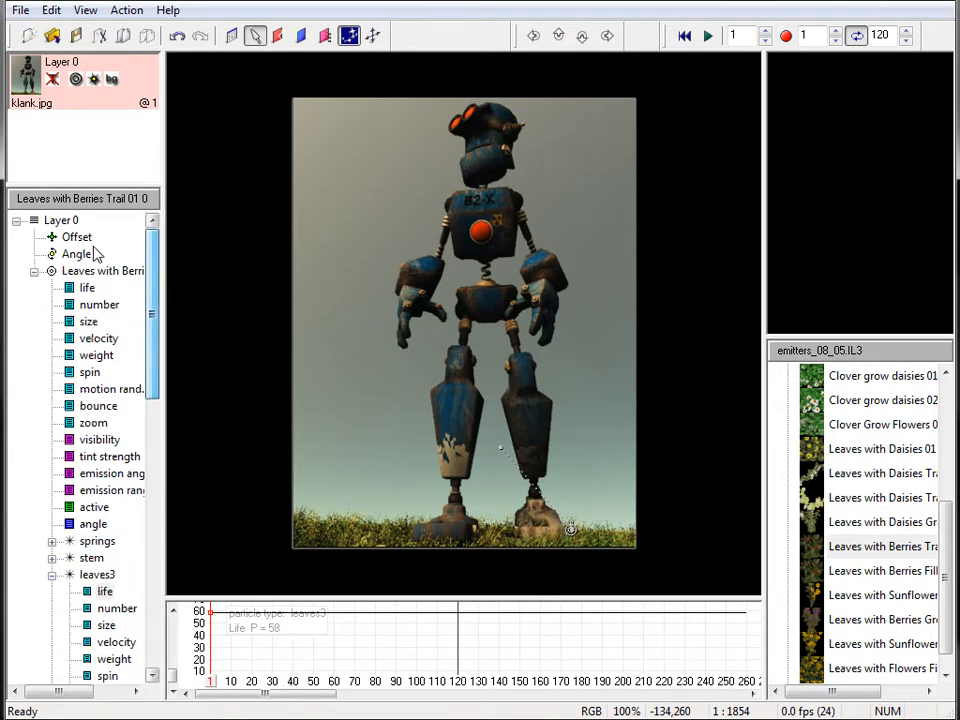
{"action": "left_click", "coordinate": [35, 272]}
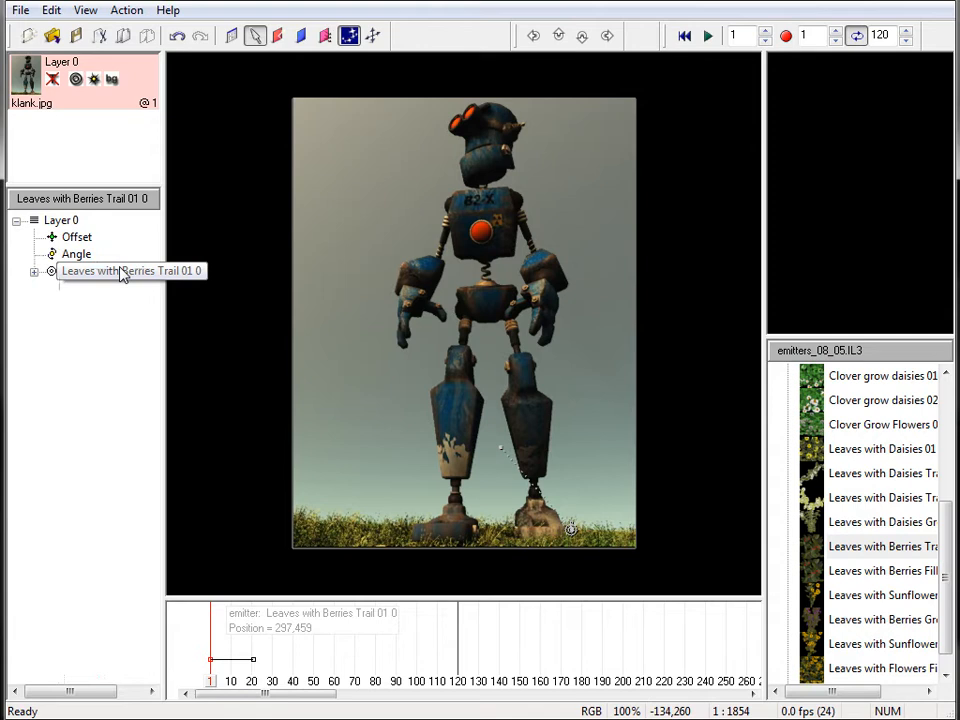
{"action": "left_click", "coordinate": [122, 272]}
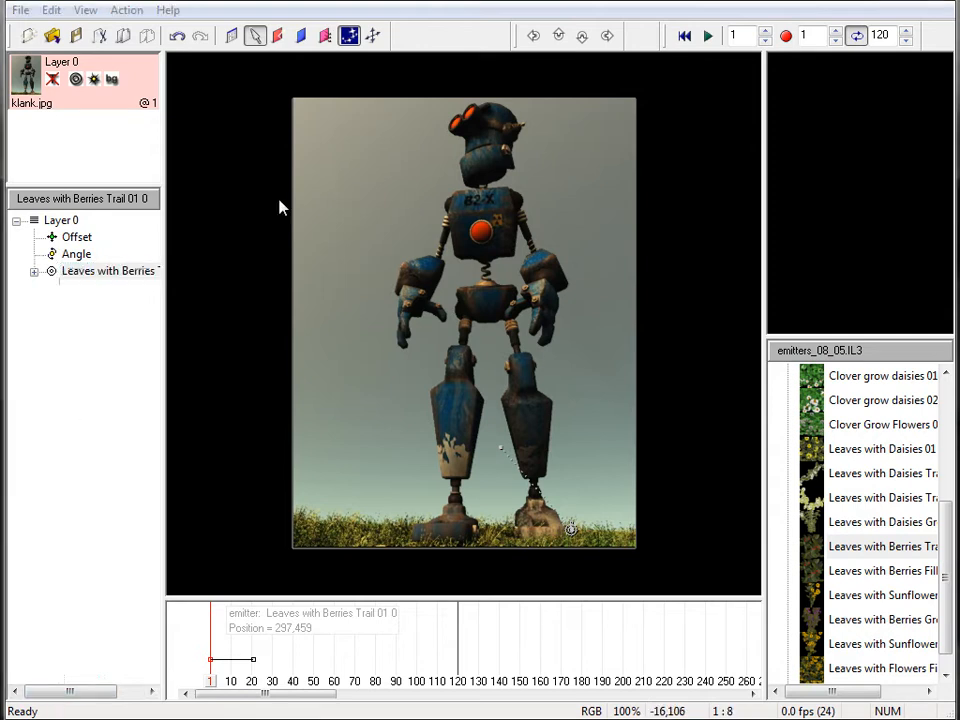
{"action": "right_click", "coordinate": [100, 274]}
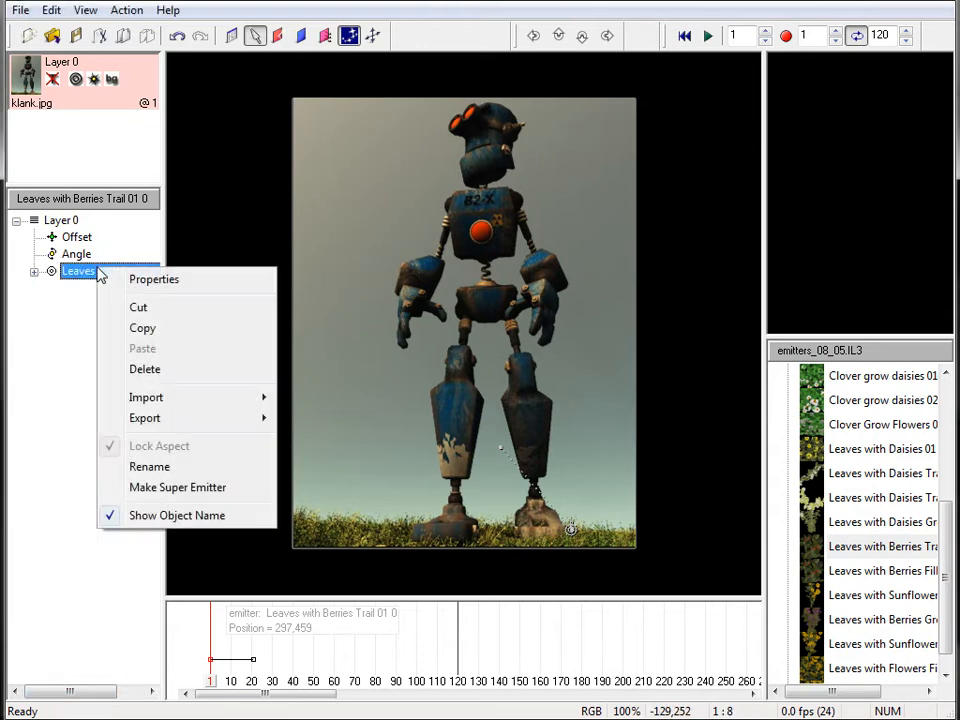
{"action": "left_click", "coordinate": [197, 283]}
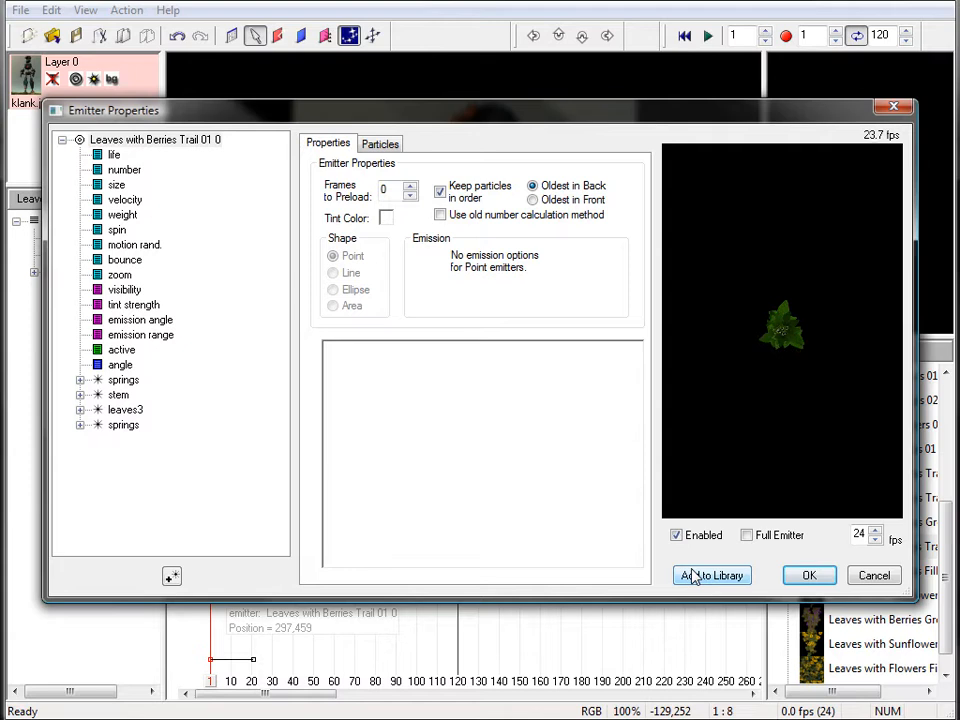
{"action": "left_click", "coordinate": [80, 141]}
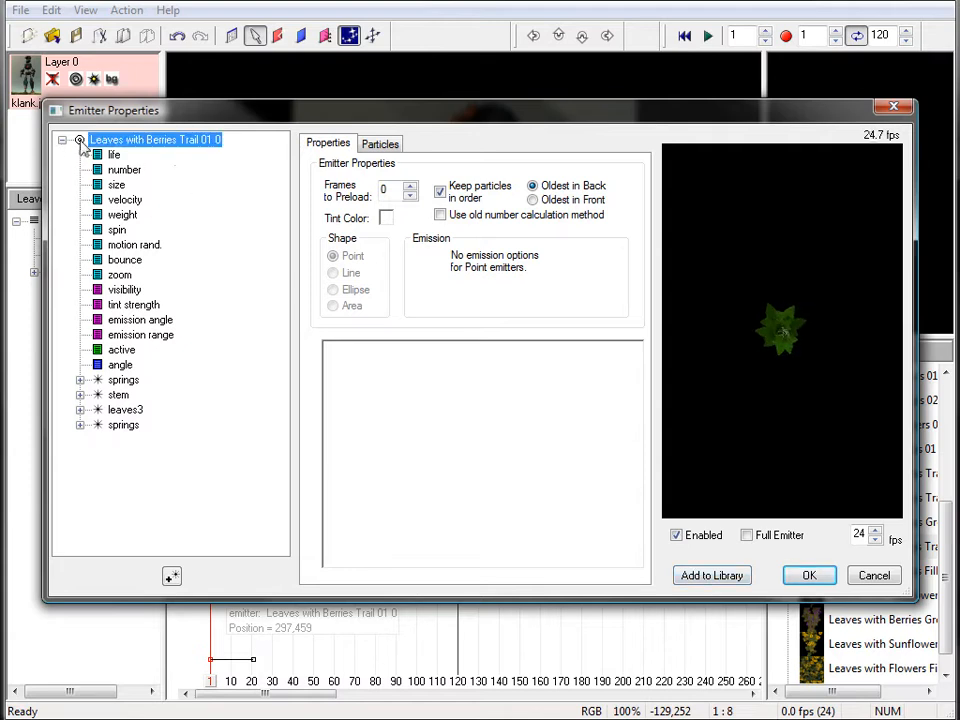
{"action": "left_click", "coordinate": [712, 575]}
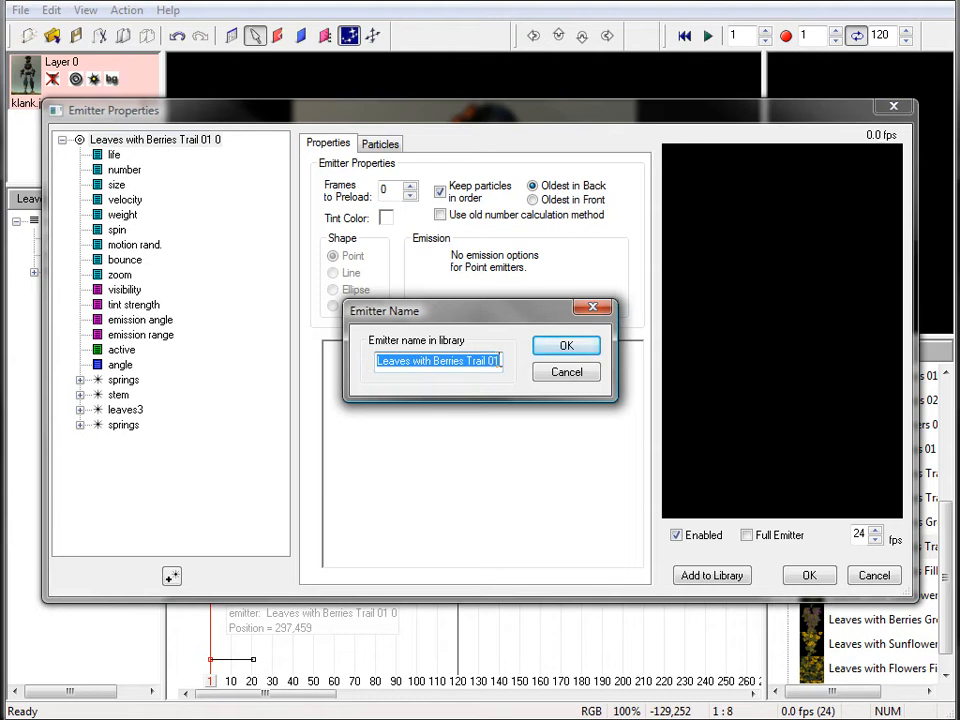
{"action": "type", "text": "EvyGrow"}
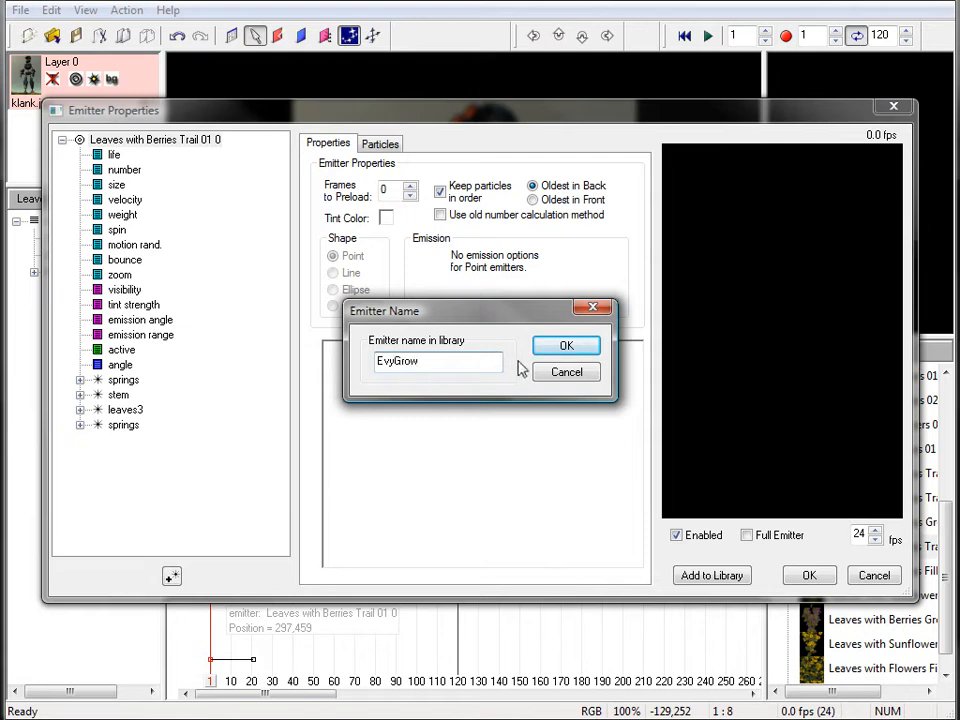
{"action": "left_click", "coordinate": [548, 350]}
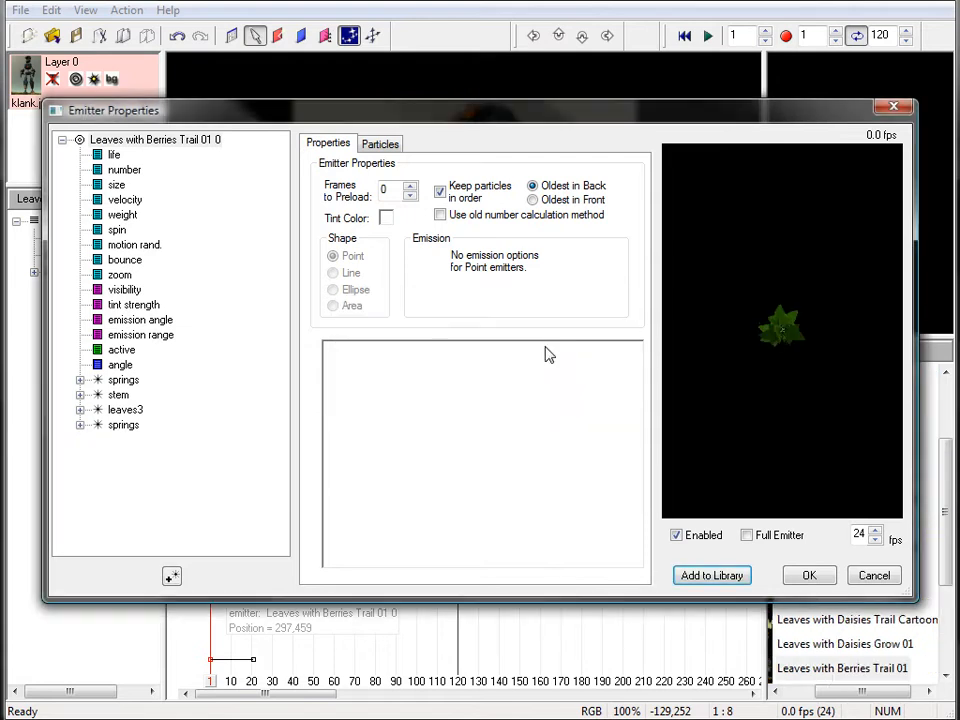
{"action": "left_click", "coordinate": [810, 576]}
{"action": "left_click_drag", "start_coordinate": [949, 499], "coordinate": [947, 596]}
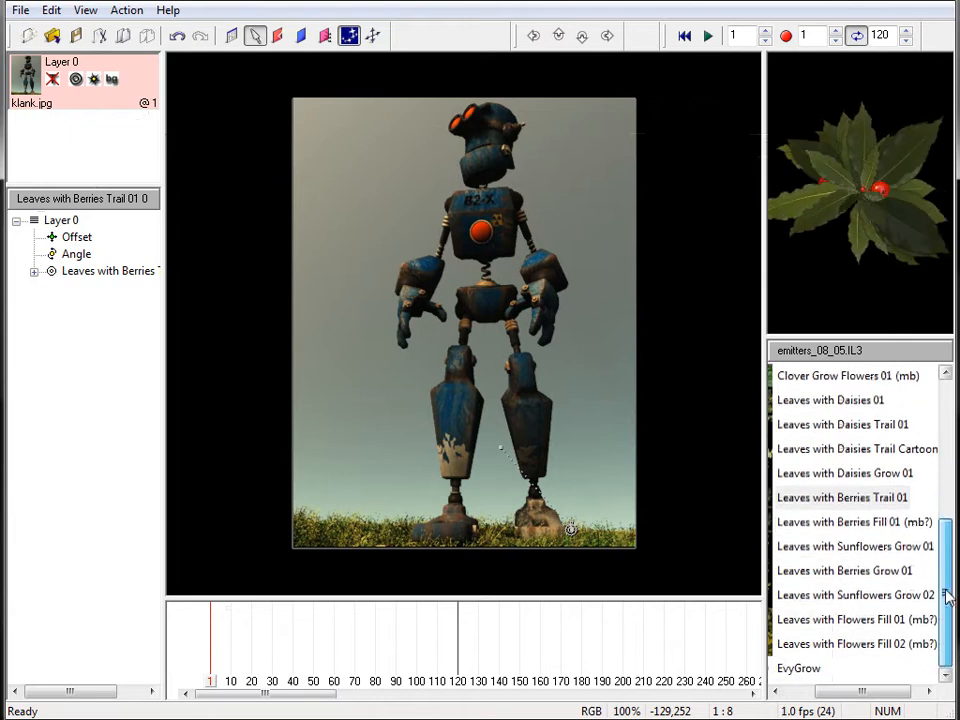
- Select the EvyGrow emitter in the library and advance the timeline to frame 40 while checking the first ivy trail's growth
{"action": "left_click", "coordinate": [798, 670]}
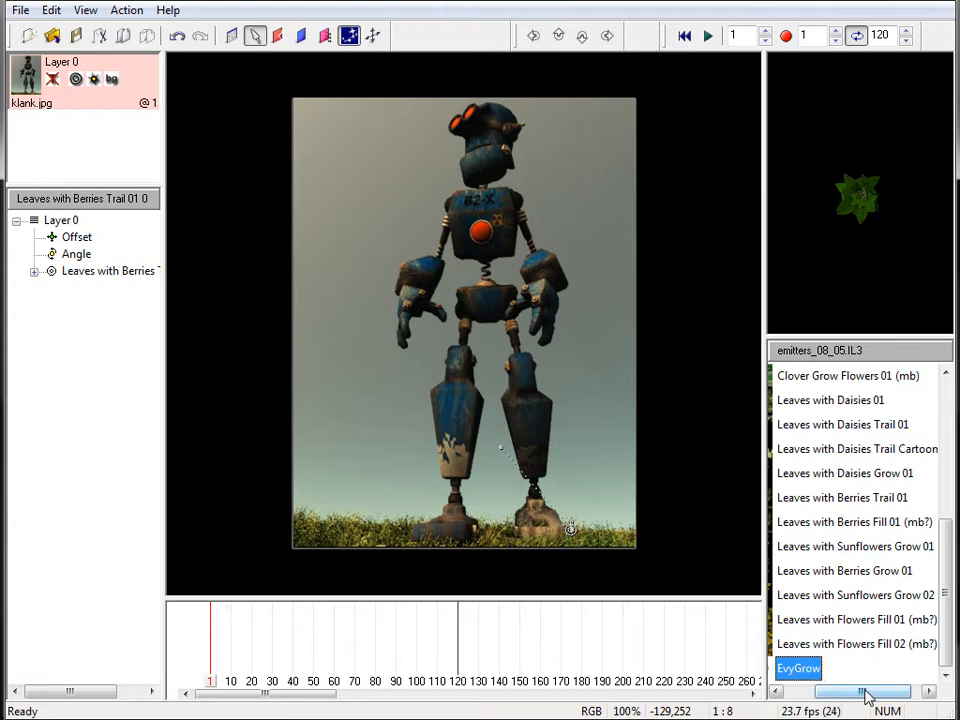
{"action": "left_click_drag", "start_coordinate": [866, 691], "coordinate": [836, 691]}
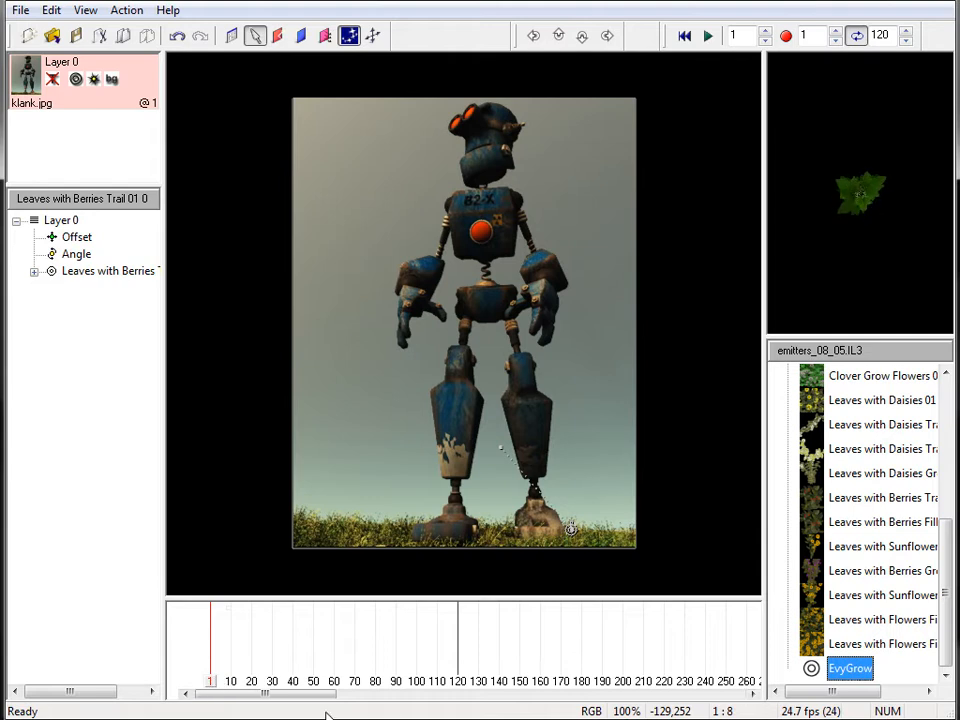
{"action": "left_click_drag", "start_coordinate": [211, 686], "coordinate": [233, 686]}
{"action": "left_click_drag", "start_coordinate": [236, 683], "coordinate": [258, 688]}
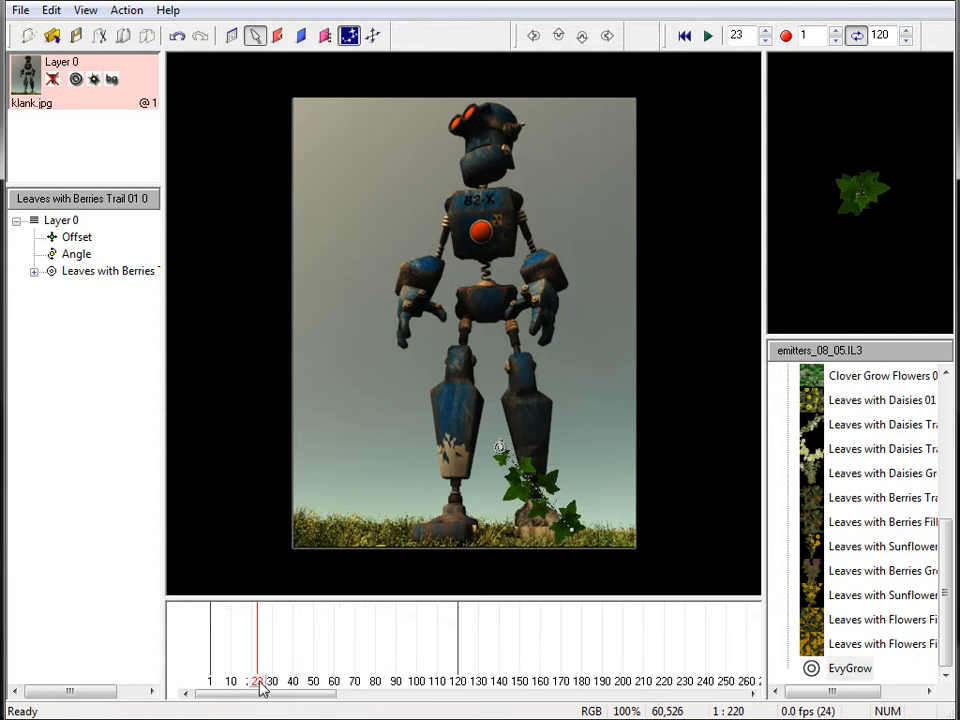
{"action": "left_click_drag", "start_coordinate": [261, 688], "coordinate": [279, 690]}
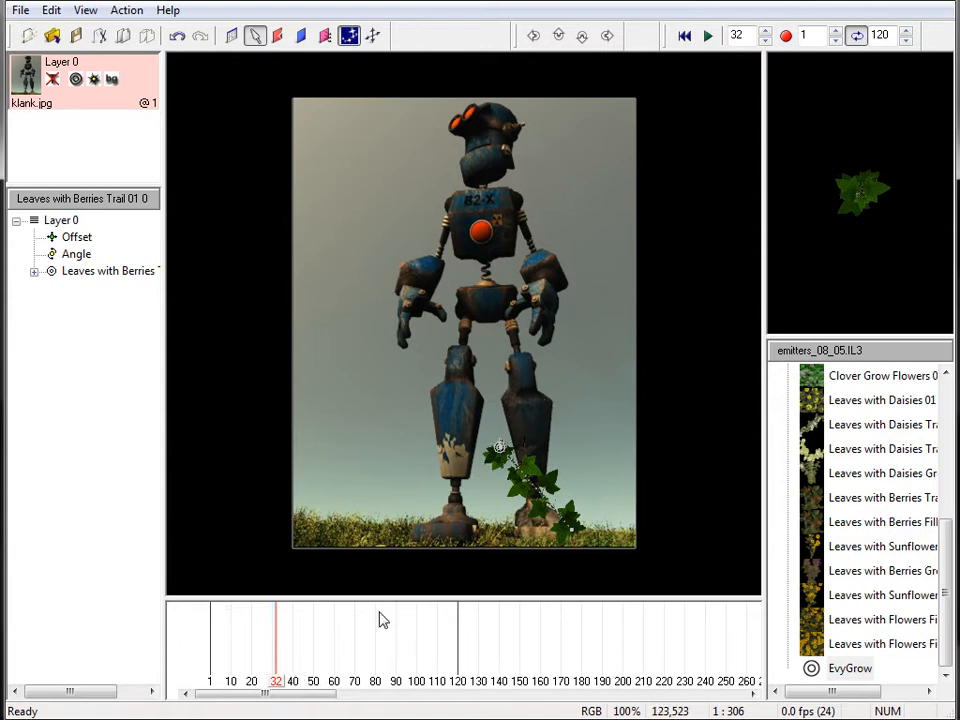
{"action": "mouse_move", "coordinate": [279, 683]}
{"action": "left_mouse_down"}
{"action": "mouse_move", "coordinate": [357, 684]}
{"action": "mouse_move", "coordinate": [258, 683]}
{"action": "mouse_move", "coordinate": [292, 683]}
{"action": "left_mouse_up"}
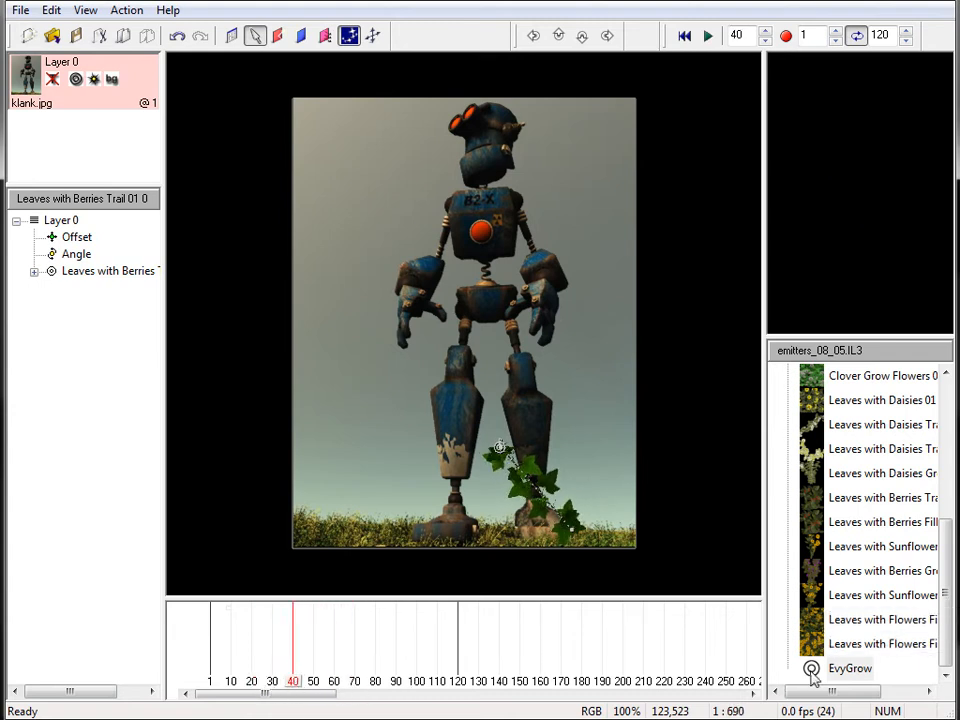
- Place an EvyGrow emitter at frame 40 on the outer edge of the right-hand leg and move it to the knee's inner side at frame 55
{"action": "left_click", "coordinate": [850, 668]}
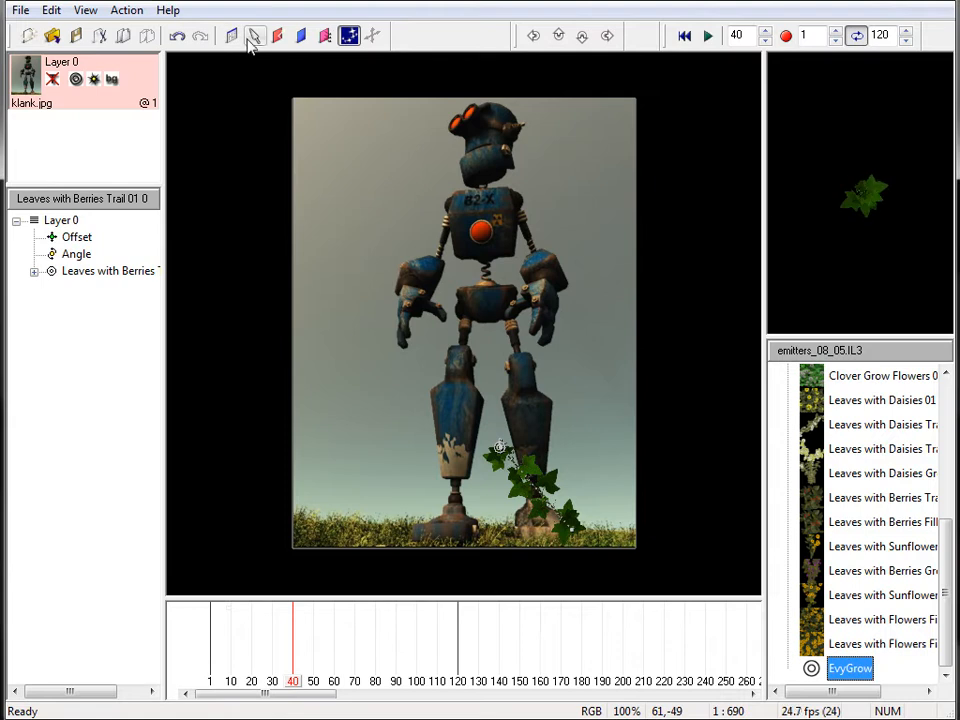
{"action": "left_click", "coordinate": [553, 414]}
{"action": "left_click_drag", "start_coordinate": [298, 682], "coordinate": [324, 690]}
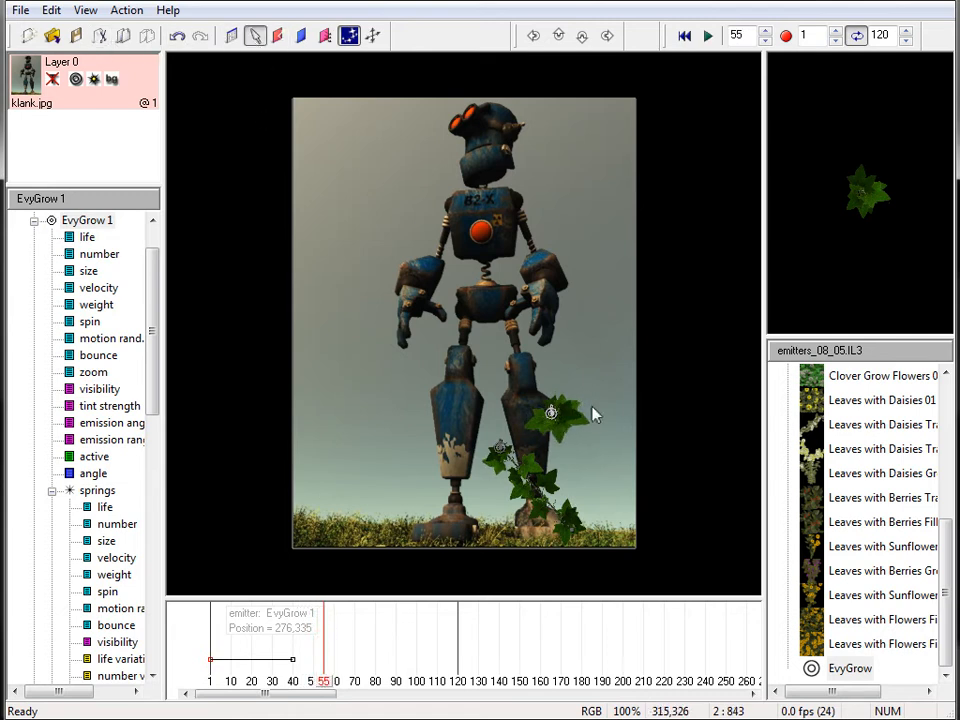
{"action": "left_click_drag", "start_coordinate": [553, 414], "coordinate": [508, 366]}
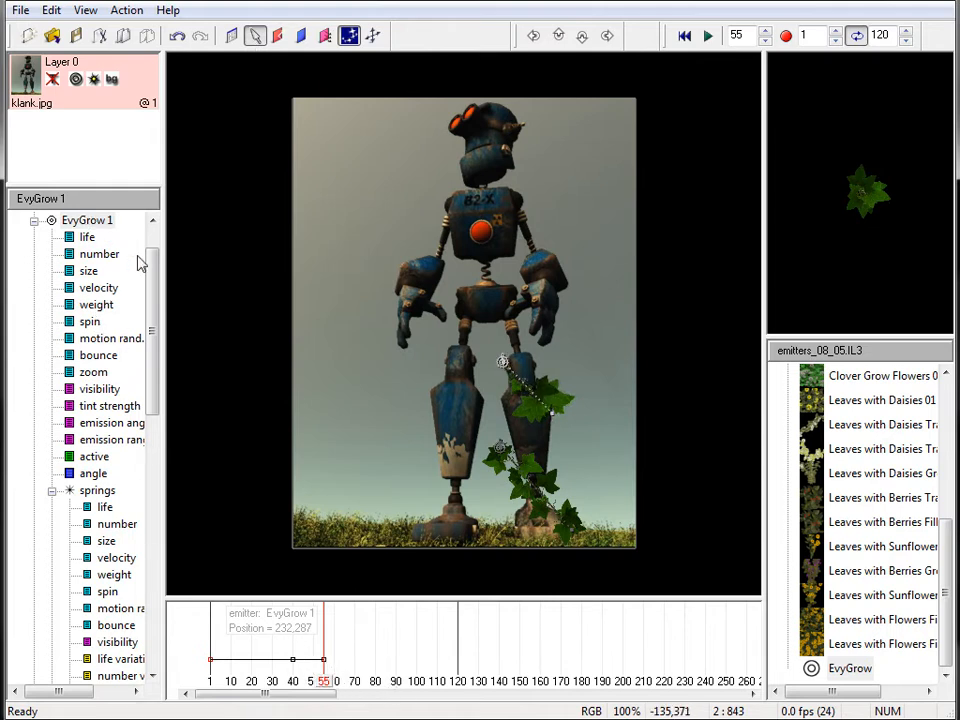
- Examine the life graph of the EvyGrow 1 emitter up to frame 69 and collapse its properties
{"action": "left_click", "coordinate": [97, 239]}
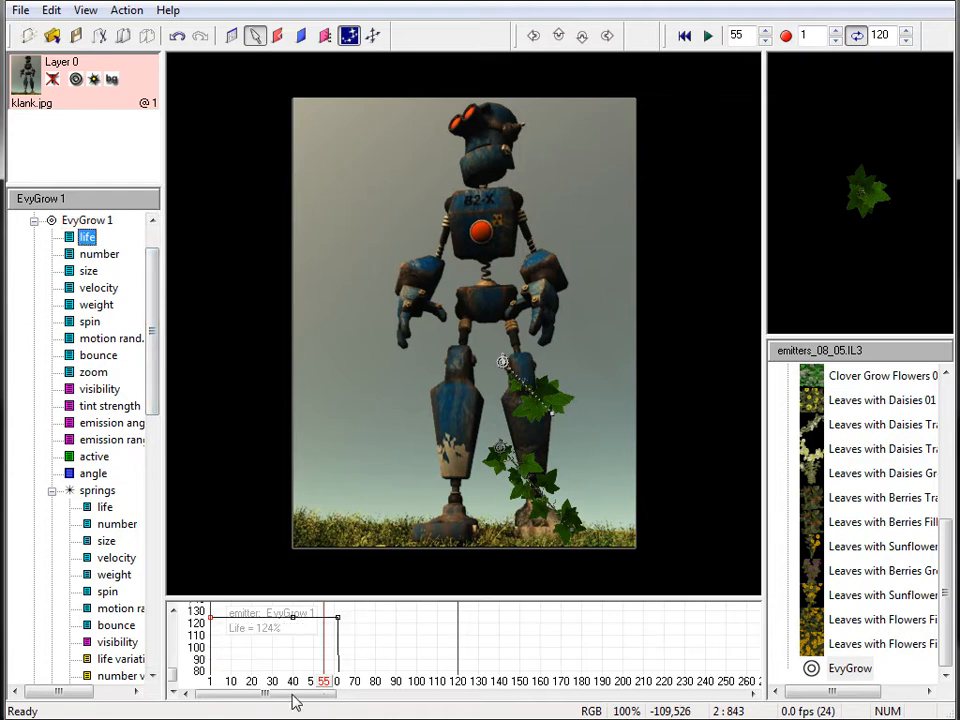
{"action": "mouse_move", "coordinate": [323, 686]}
{"action": "left_mouse_down"}
{"action": "mouse_move", "coordinate": [376, 697]}
{"action": "mouse_move", "coordinate": [336, 690]}
{"action": "left_mouse_up"}
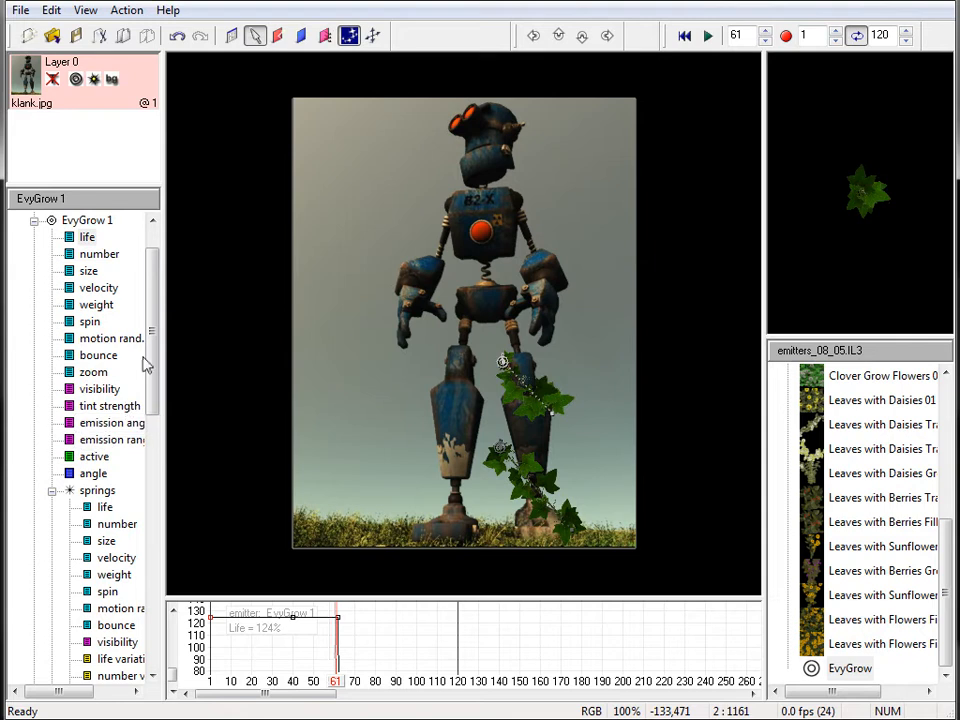
{"action": "left_click_drag", "start_coordinate": [152, 320], "coordinate": [154, 262]}
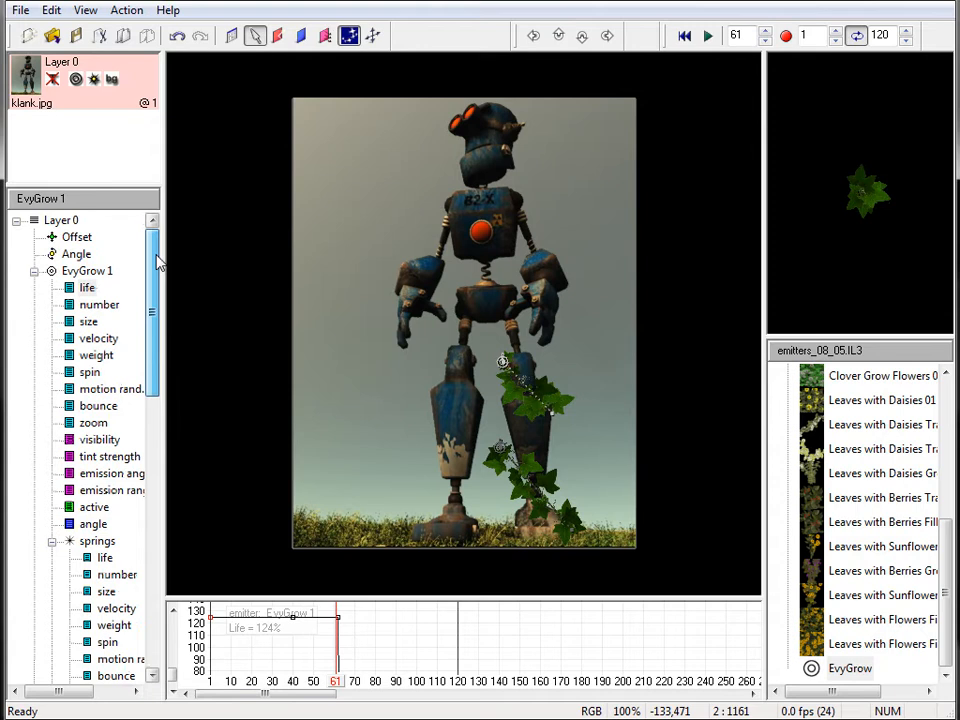
{"action": "left_click", "coordinate": [33, 273]}
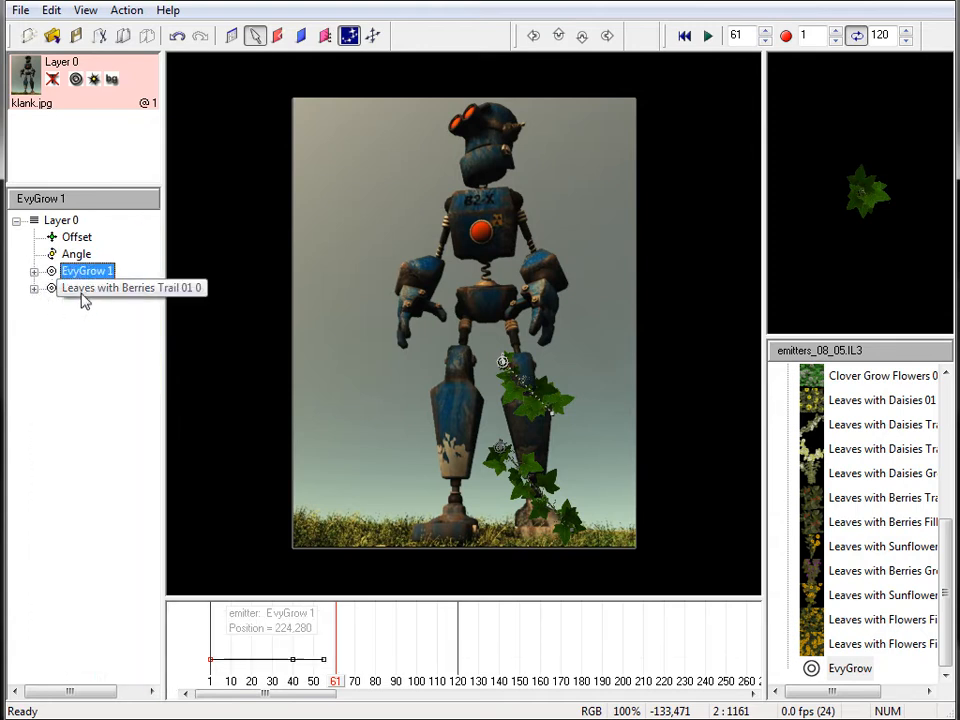
{"action": "left_click", "coordinate": [34, 271]}
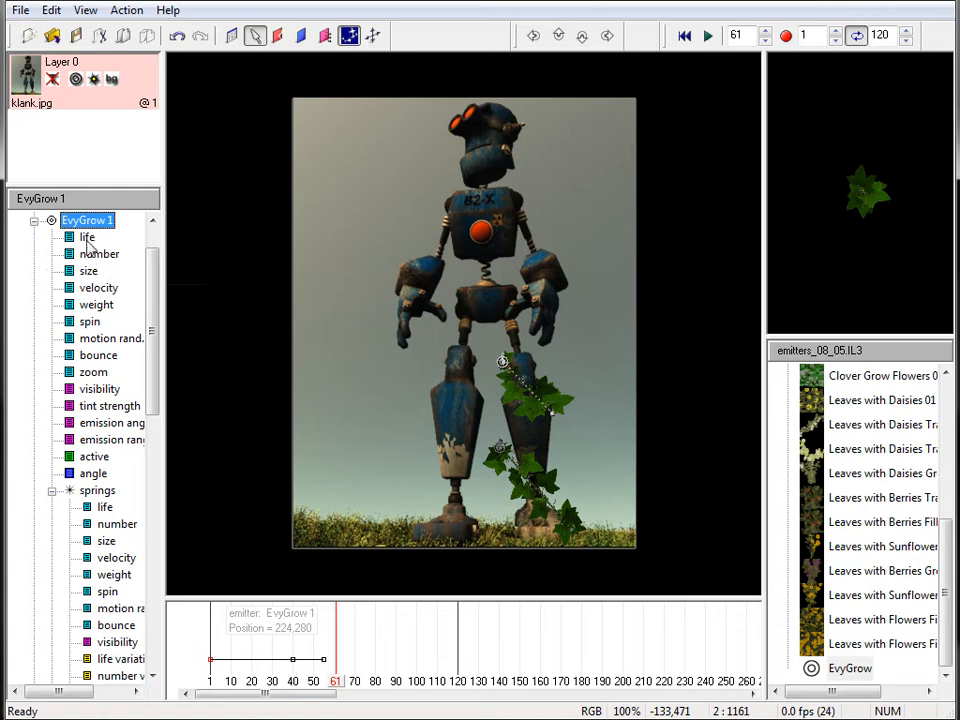
{"action": "left_click", "coordinate": [87, 238]}
{"action": "mouse_move", "coordinate": [355, 675]}
{"action": "left_mouse_down"}
{"action": "mouse_move", "coordinate": [338, 688]}
{"action": "mouse_move", "coordinate": [520, 705]}
{"action": "mouse_move", "coordinate": [398, 708]}
{"action": "mouse_move", "coordinate": [454, 711]}
{"action": "mouse_move", "coordinate": [468, 700]}
{"action": "mouse_move", "coordinate": [279, 686]}
{"action": "mouse_move", "coordinate": [365, 692]}
{"action": "mouse_move", "coordinate": [343, 690]}
{"action": "mouse_move", "coordinate": [354, 692]}
{"action": "left_mouse_up"}
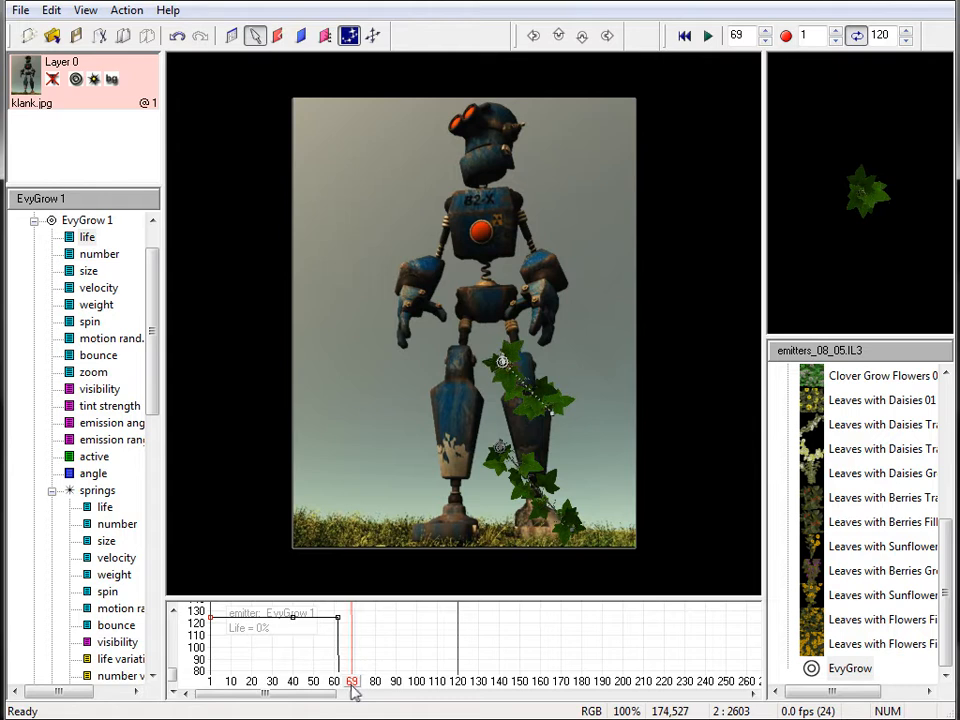
{"action": "left_click", "coordinate": [34, 221]}
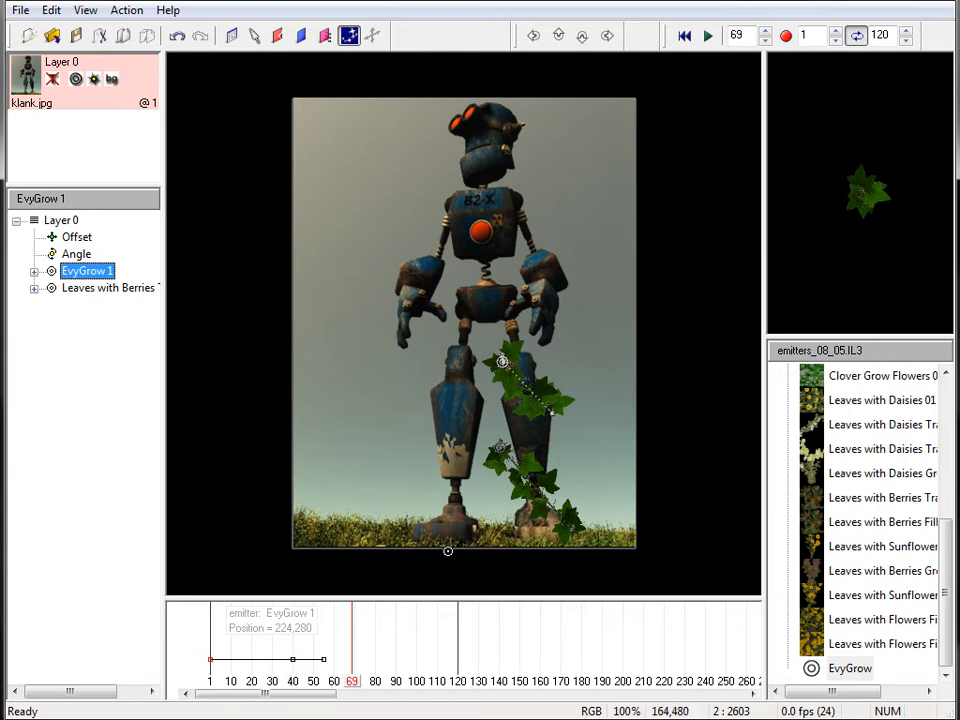
- Place an EvyGrow emitter at frame 16 in the grass beside the left-hand foot and move it above that ankle's inner side at frame 38
{"action": "left_click_drag", "start_coordinate": [352, 686], "coordinate": [243, 690]}
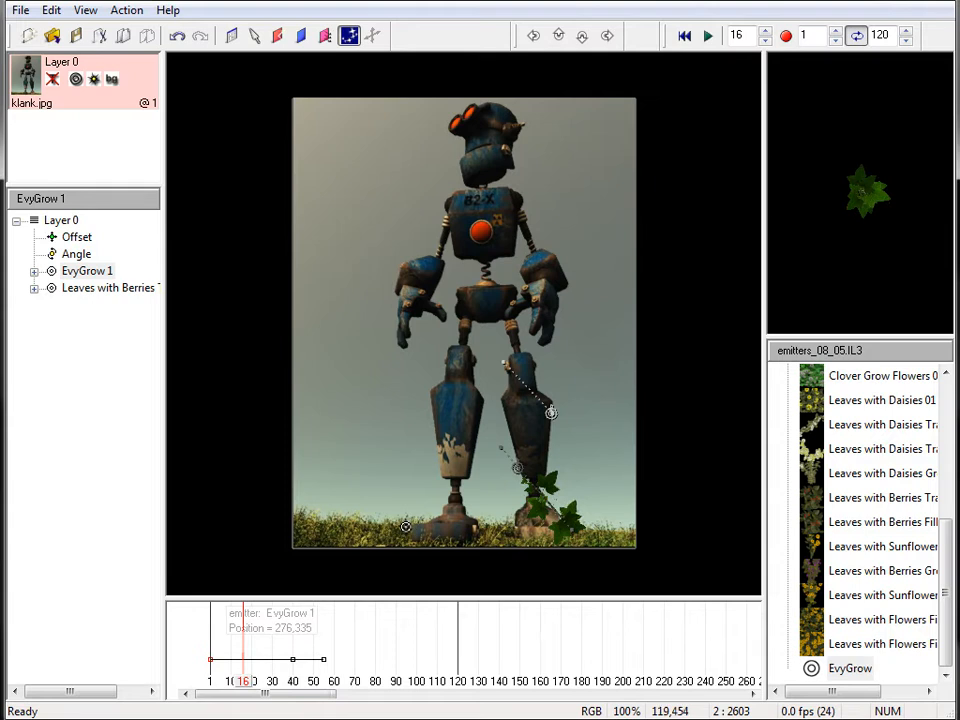
{"action": "left_click", "coordinate": [405, 527]}
{"action": "left_click_drag", "start_coordinate": [252, 688], "coordinate": [294, 684]}
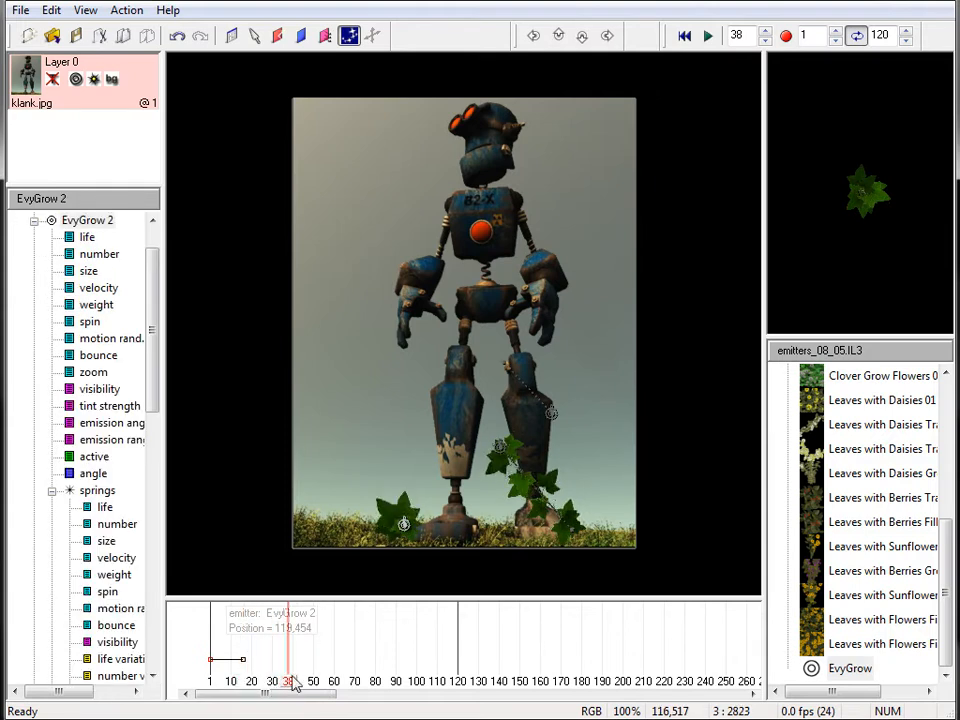
{"action": "left_click", "coordinate": [255, 36]}
{"action": "left_click_drag", "start_coordinate": [413, 527], "coordinate": [481, 481]}
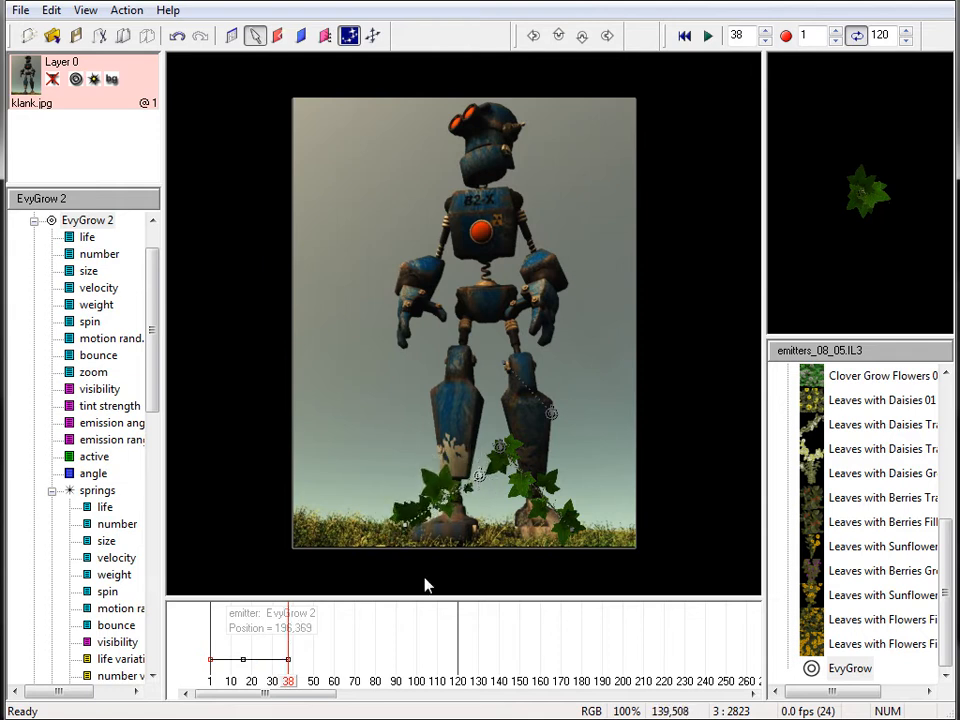
- Place an EvyGrow emitter at frame 46 on the left-hand shin's outer edge and move it up between the thighs at frame 67
{"action": "mouse_move", "coordinate": [295, 688]}
{"action": "left_mouse_down"}
{"action": "mouse_move", "coordinate": [236, 688]}
{"action": "mouse_move", "coordinate": [333, 690]}
{"action": "mouse_move", "coordinate": [290, 690]}
{"action": "mouse_move", "coordinate": [307, 690]}
{"action": "left_mouse_up"}
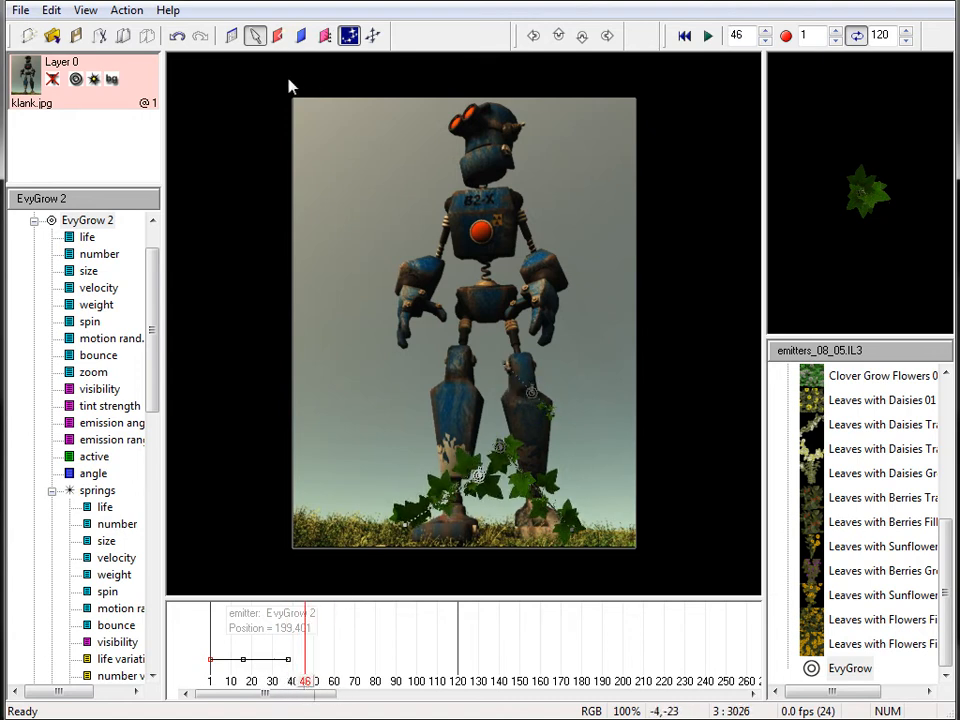
{"action": "left_click", "coordinate": [255, 36]}
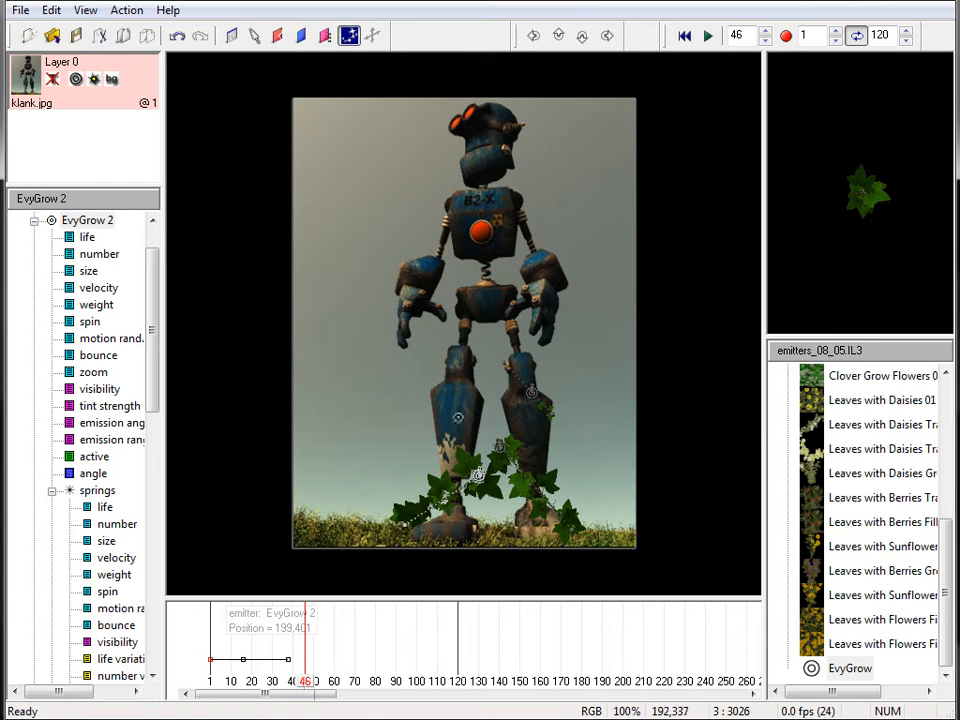
{"action": "left_click", "coordinate": [430, 424]}
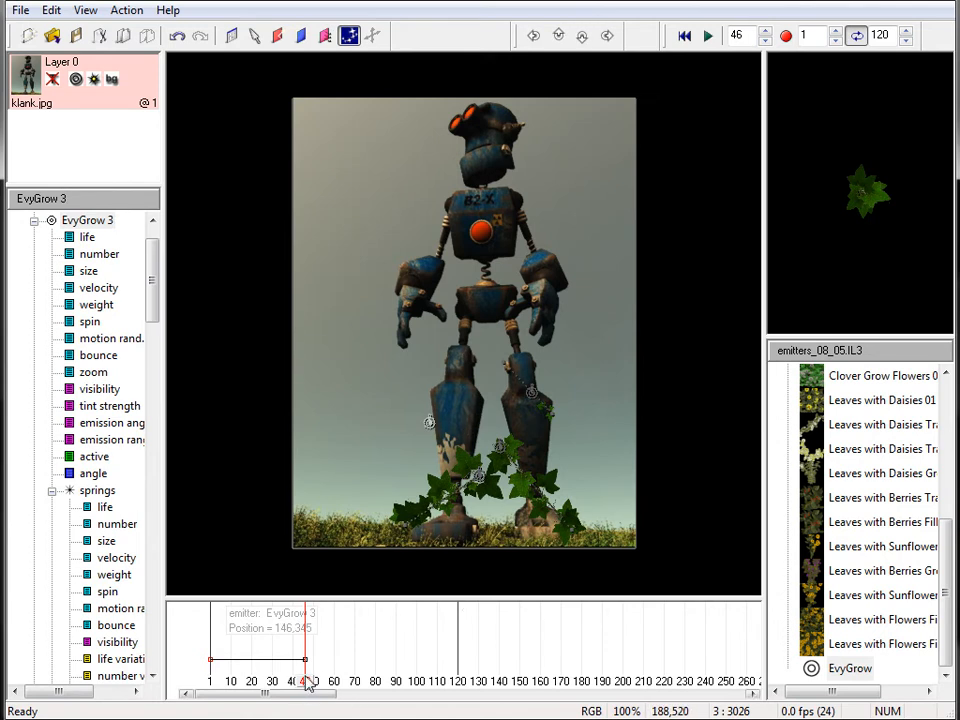
{"action": "left_click_drag", "start_coordinate": [311, 681], "coordinate": [350, 689]}
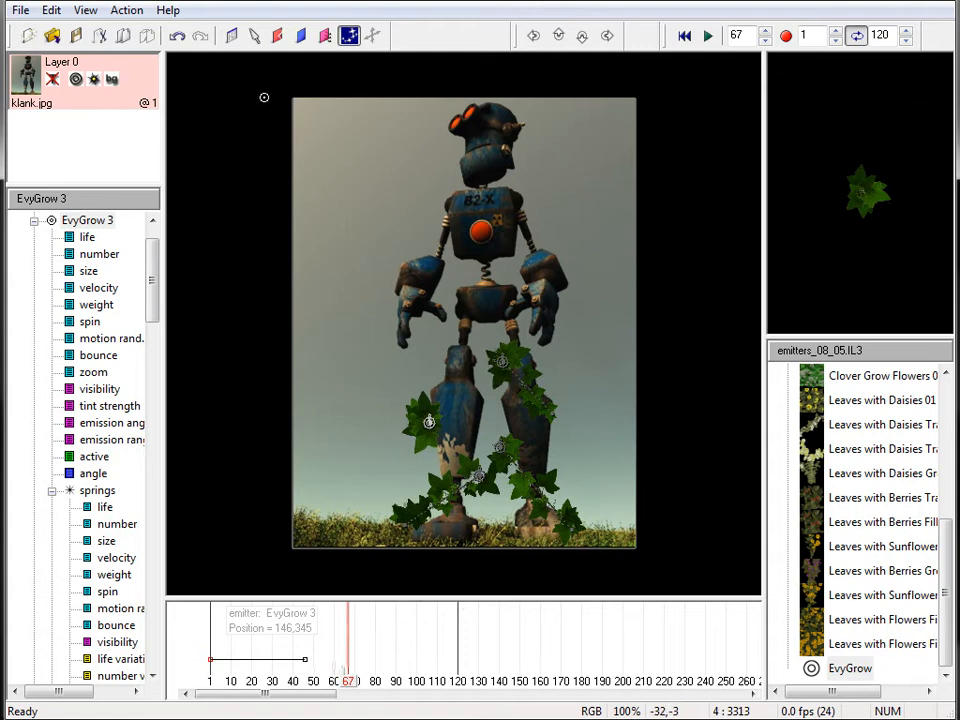
{"action": "left_click", "coordinate": [255, 36]}
{"action": "left_click_drag", "start_coordinate": [430, 424], "coordinate": [482, 342]}
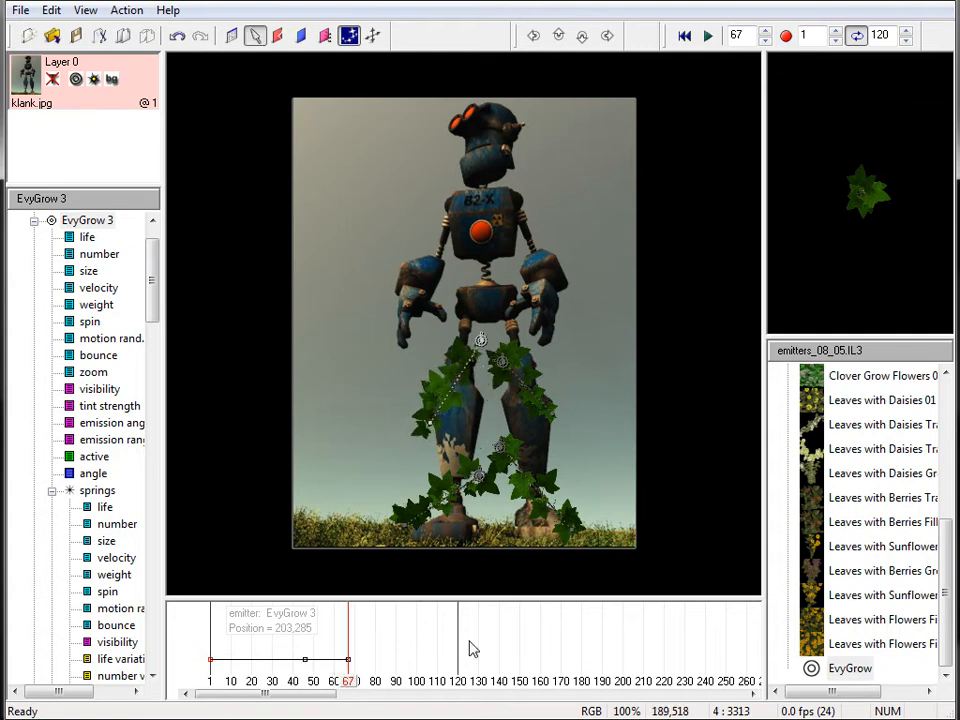
- Play the animation from near the start to review the ivy growing up both legs, and stop playback
{"action": "mouse_move", "coordinate": [349, 685]}
{"action": "left_mouse_down"}
{"action": "mouse_move", "coordinate": [238, 683]}
{"action": "mouse_move", "coordinate": [381, 688]}
{"action": "mouse_move", "coordinate": [236, 688]}
{"action": "mouse_move", "coordinate": [385, 686]}
{"action": "mouse_move", "coordinate": [235, 686]}
{"action": "mouse_move", "coordinate": [305, 683]}
{"action": "mouse_move", "coordinate": [373, 690]}
{"action": "mouse_move", "coordinate": [237, 684]}
{"action": "mouse_move", "coordinate": [420, 699]}
{"action": "mouse_move", "coordinate": [224, 688]}
{"action": "left_mouse_up"}
{"action": "left_click", "coordinate": [708, 36]}
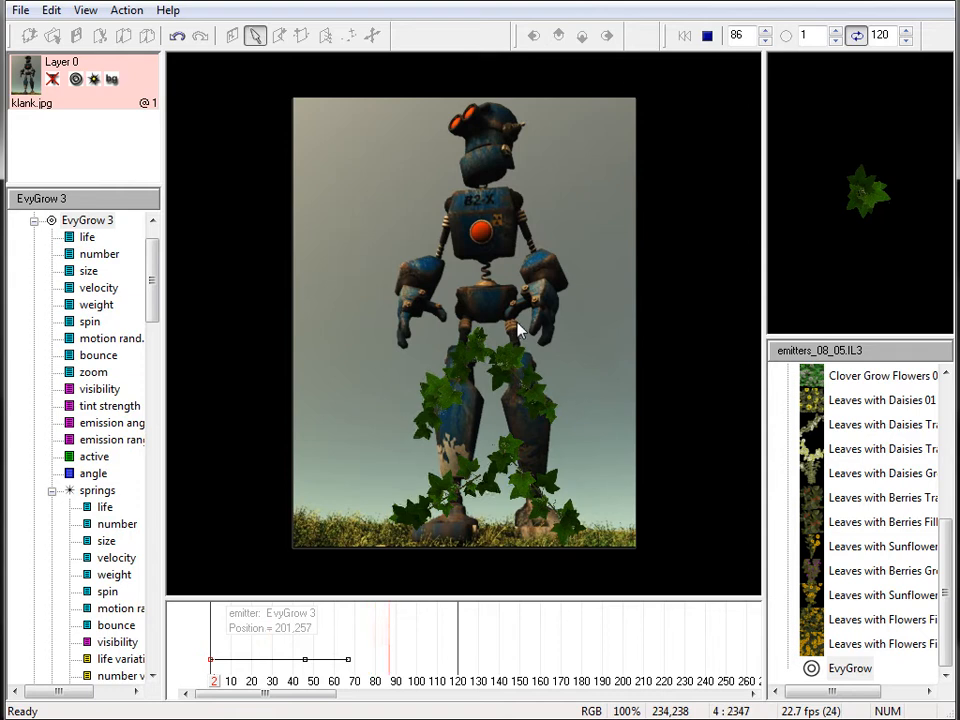
{"action": "left_click", "coordinate": [707, 35]}
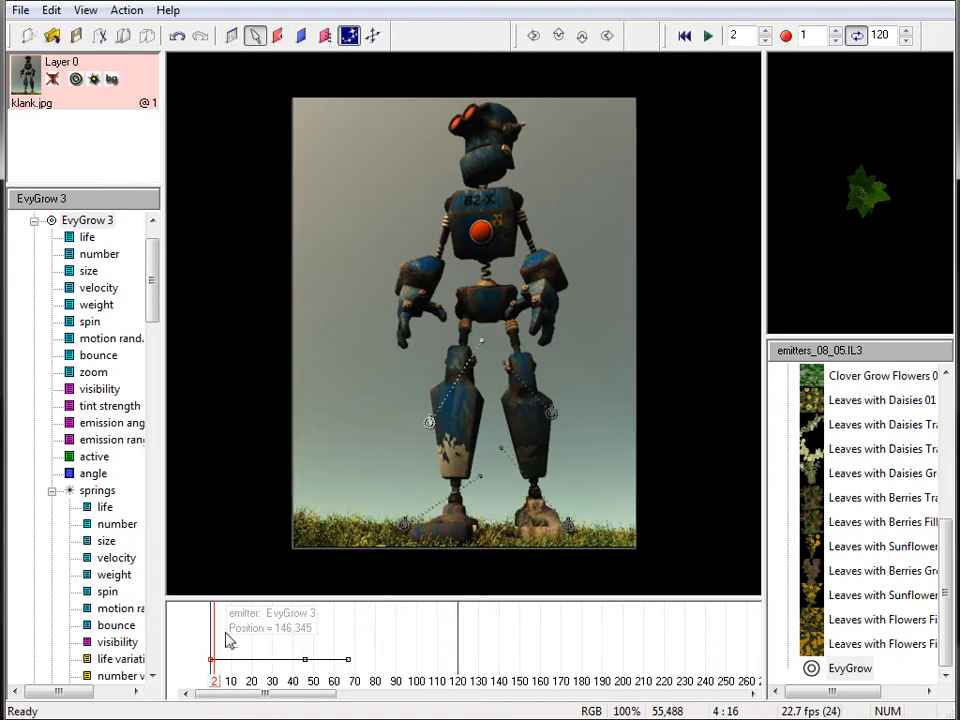
- Place an EvyGrow emitter at frame 64 beside the left-hand thigh and move it up to the robot's waist at frame 73
{"action": "left_click_drag", "start_coordinate": [212, 683], "coordinate": [341, 688]}
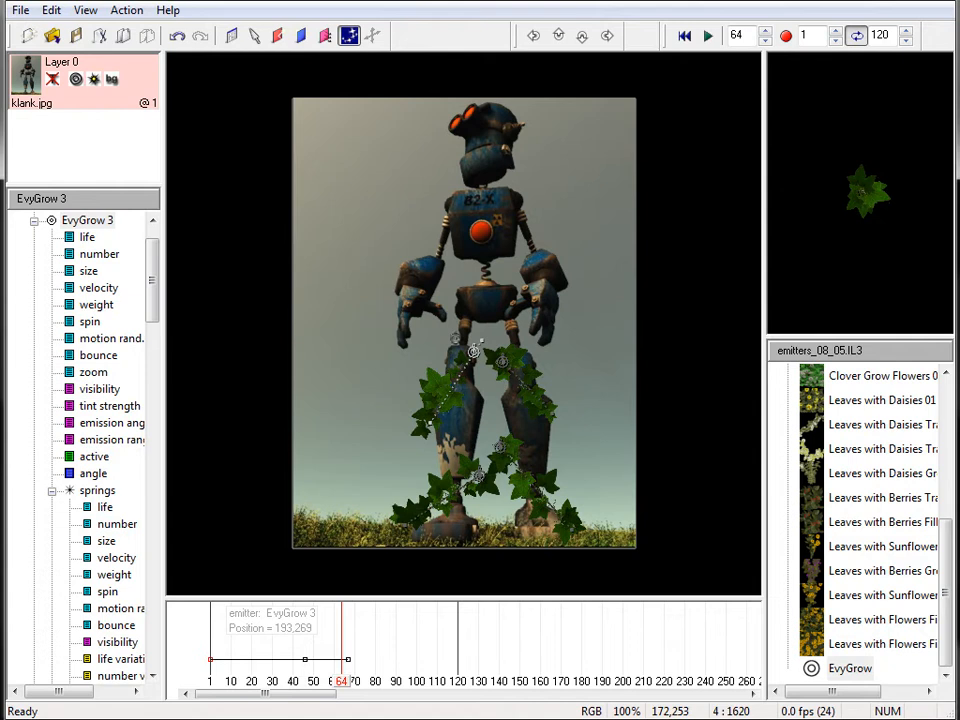
{"action": "left_click", "coordinate": [455, 338]}
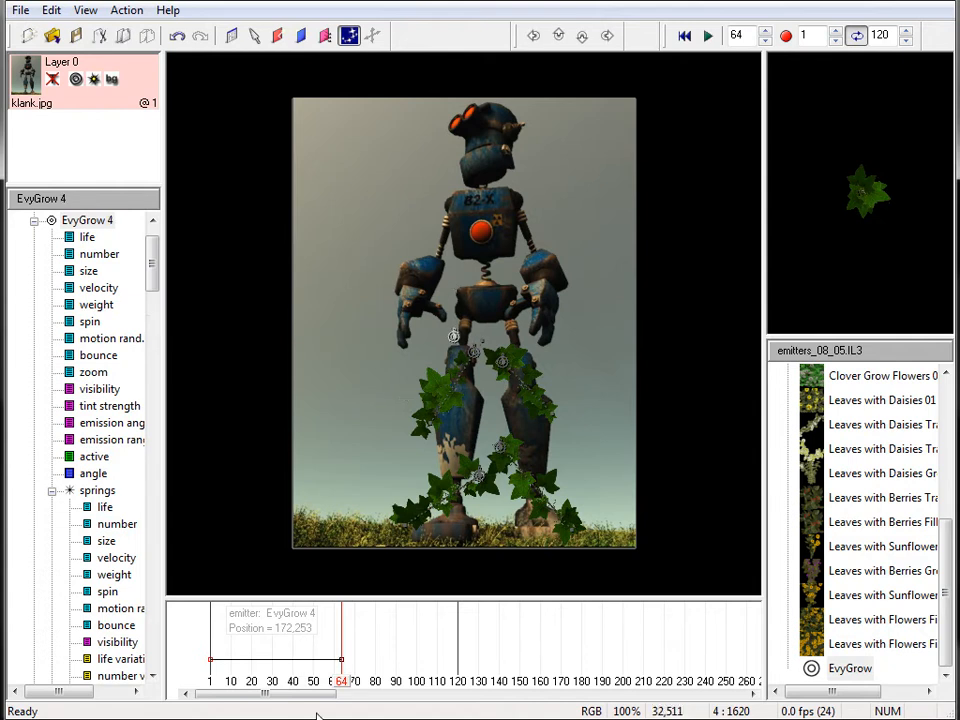
{"action": "left_click_drag", "start_coordinate": [341, 688], "coordinate": [360, 688]}
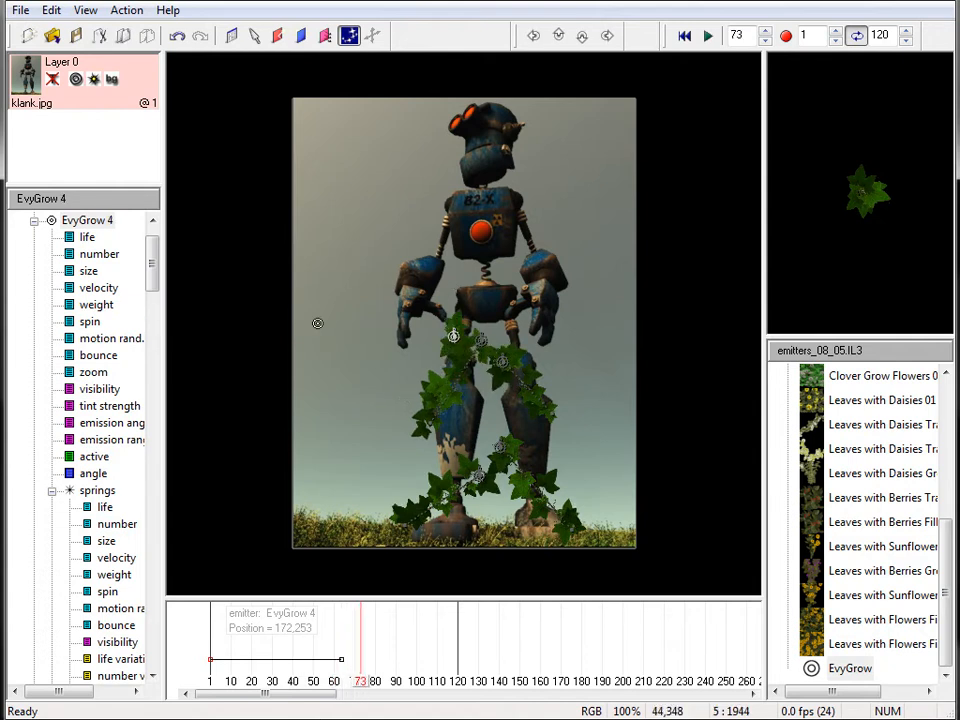
{"action": "left_click", "coordinate": [255, 35]}
{"action": "left_click_drag", "start_coordinate": [455, 338], "coordinate": [468, 281]}
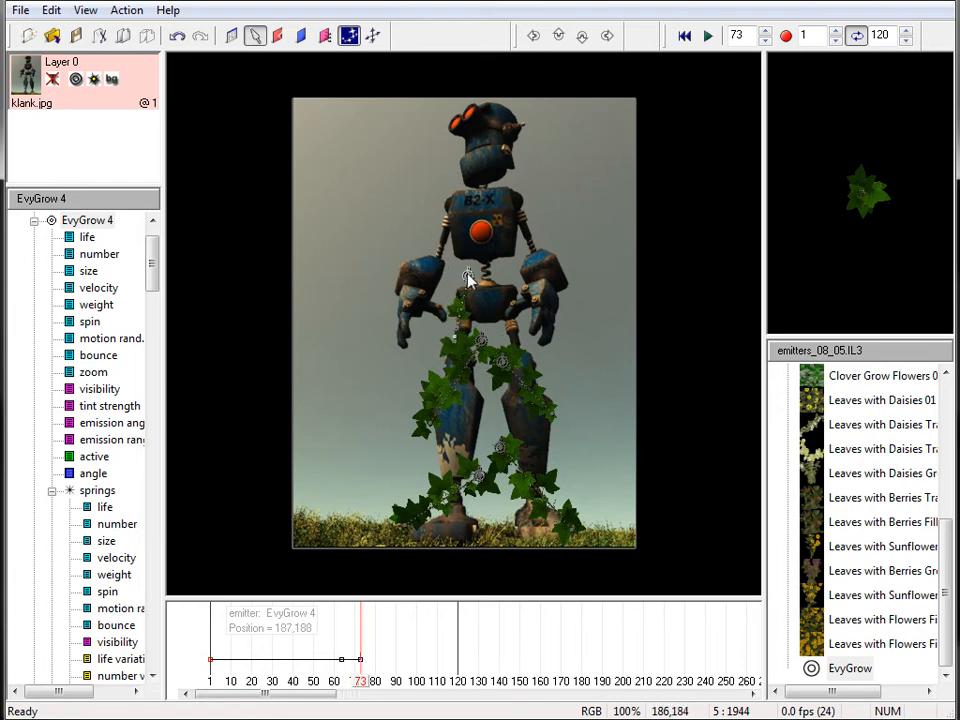
- Place an EvyGrow emitter at frame 68 on the ground between the feet and move it to the right-hand leg's outer edge at frame 94
{"action": "mouse_move", "coordinate": [363, 680]}
{"action": "left_mouse_down"}
{"action": "mouse_move", "coordinate": [435, 683]}
{"action": "mouse_move", "coordinate": [318, 683]}
{"action": "mouse_move", "coordinate": [381, 690]}
{"action": "mouse_move", "coordinate": [338, 686]}
{"action": "mouse_move", "coordinate": [351, 688]}
{"action": "left_mouse_up"}
{"action": "left_click", "coordinate": [226, 35]}
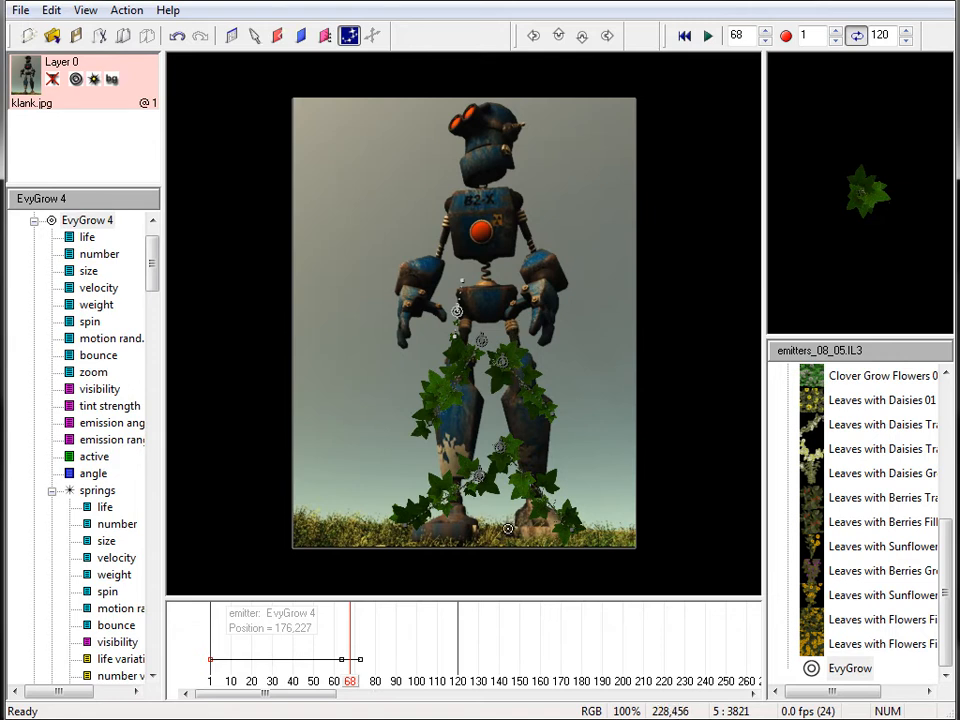
{"action": "left_click", "coordinate": [508, 528]}
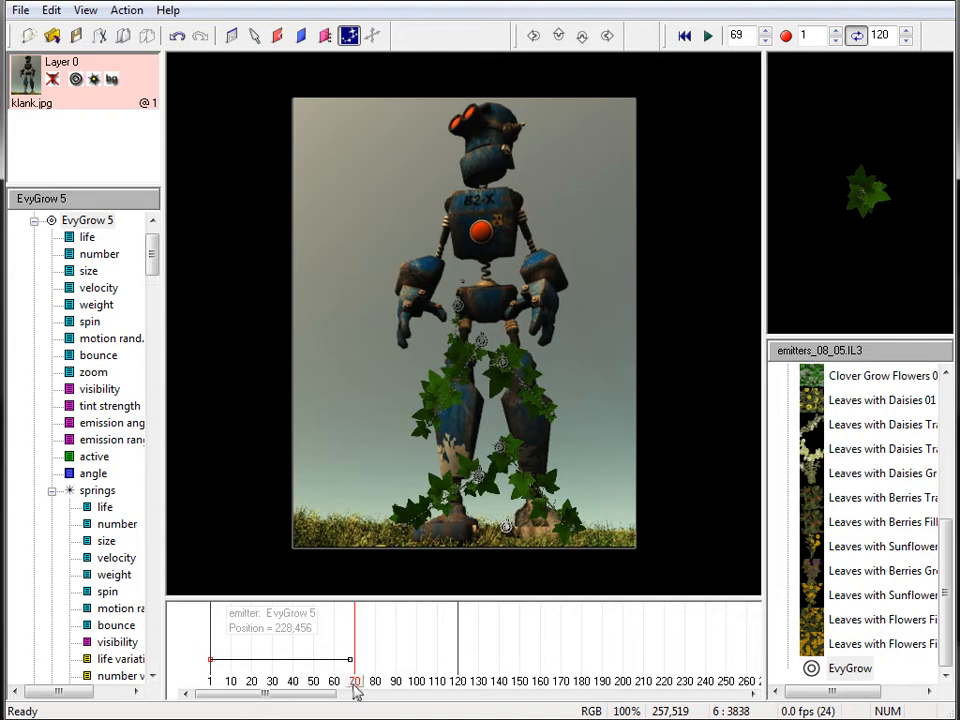
{"action": "left_click", "coordinate": [402, 686]}
{"action": "left_click", "coordinate": [257, 36]}
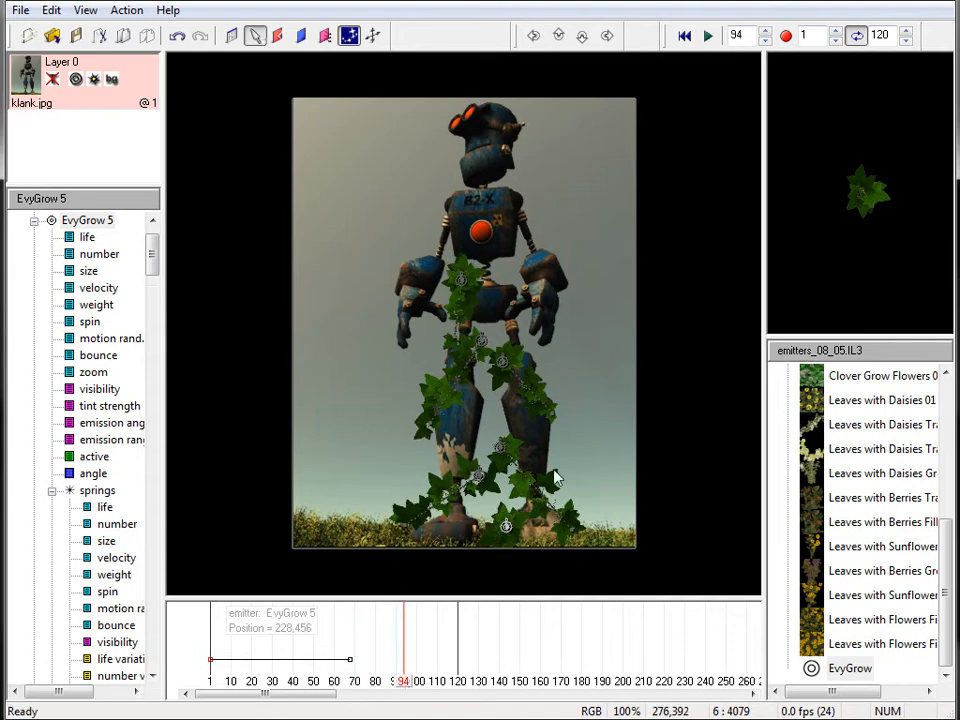
{"action": "left_click_drag", "start_coordinate": [508, 528], "coordinate": [536, 414]}
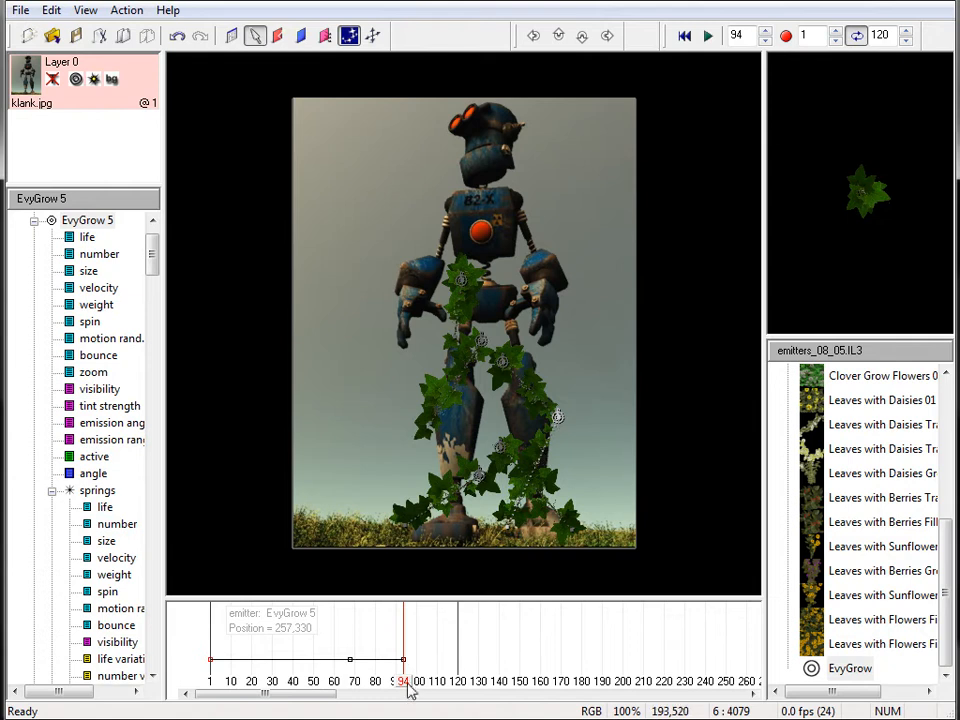
- Place an EvyGrow emitter at frame 83 on the ground between the feet and move it up to the left-hand thigh at frame 103
{"action": "left_click_drag", "start_coordinate": [409, 689], "coordinate": [384, 690]}
{"action": "left_click", "coordinate": [255, 36]}
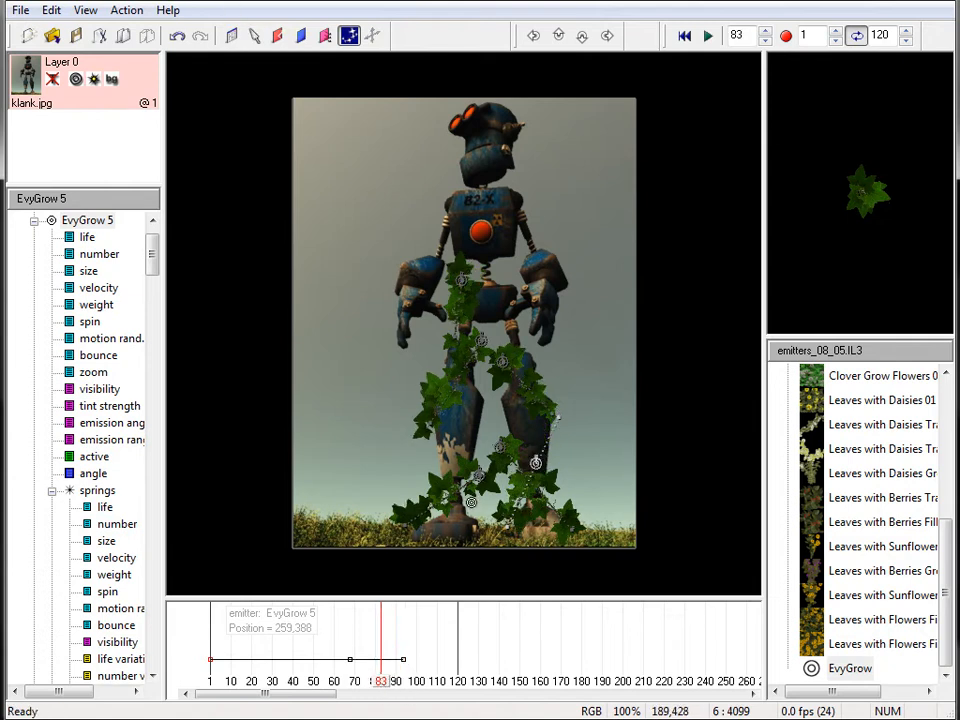
{"action": "left_click", "coordinate": [474, 532]}
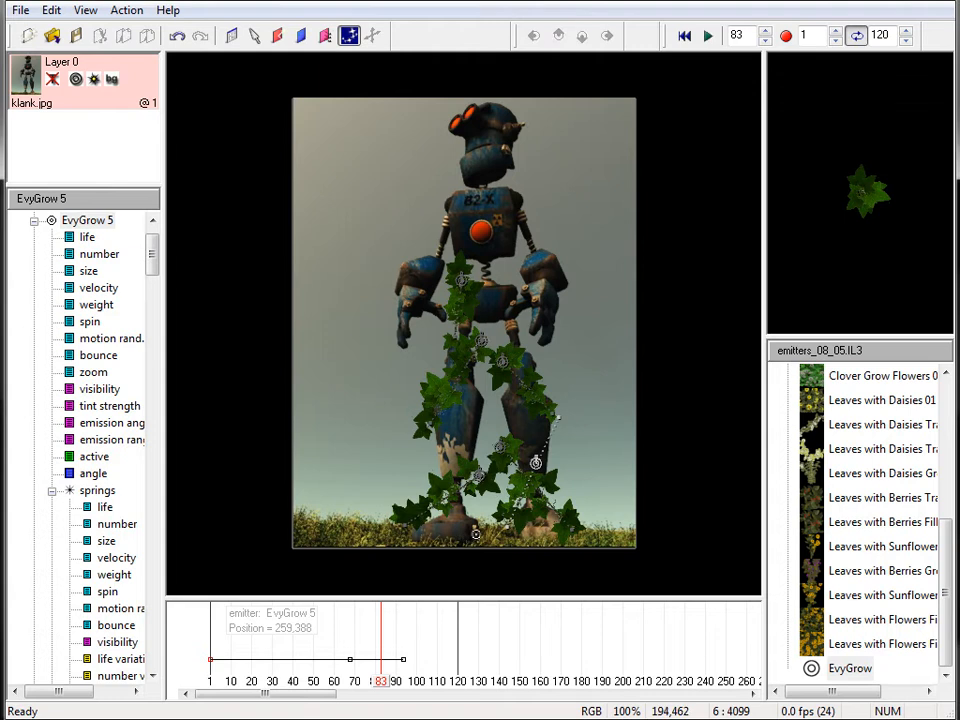
{"action": "left_click_drag", "start_coordinate": [383, 688], "coordinate": [422, 688]}
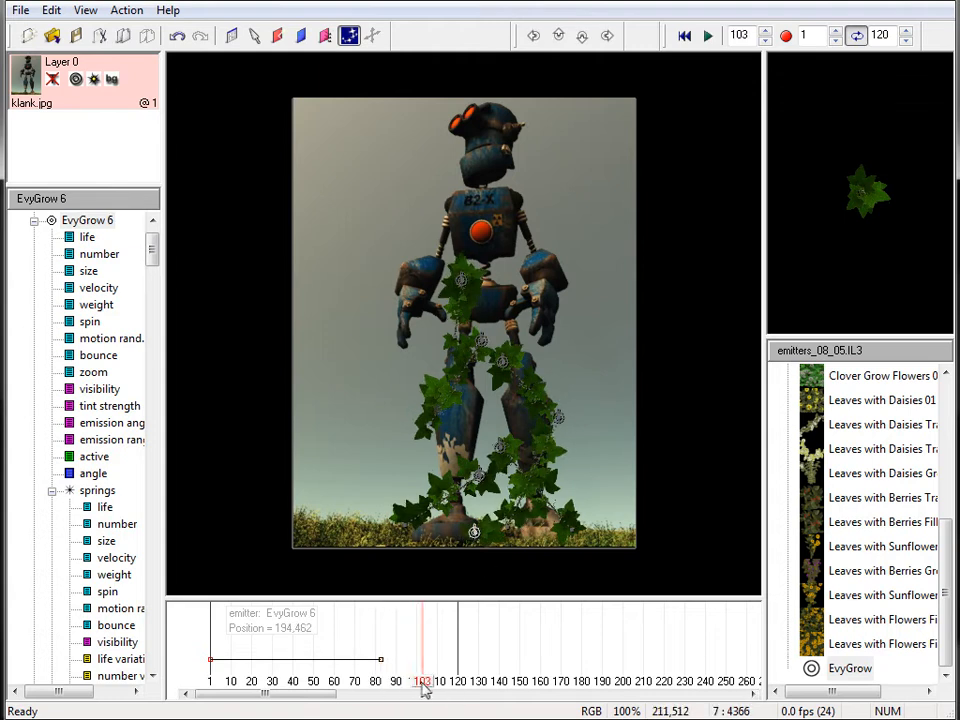
{"action": "left_click", "coordinate": [255, 36]}
{"action": "mouse_move", "coordinate": [474, 532]}
{"action": "left_mouse_down"}
{"action": "mouse_move", "coordinate": [472, 376]}
{"action": "mouse_move", "coordinate": [447, 377]}
{"action": "left_mouse_up"}
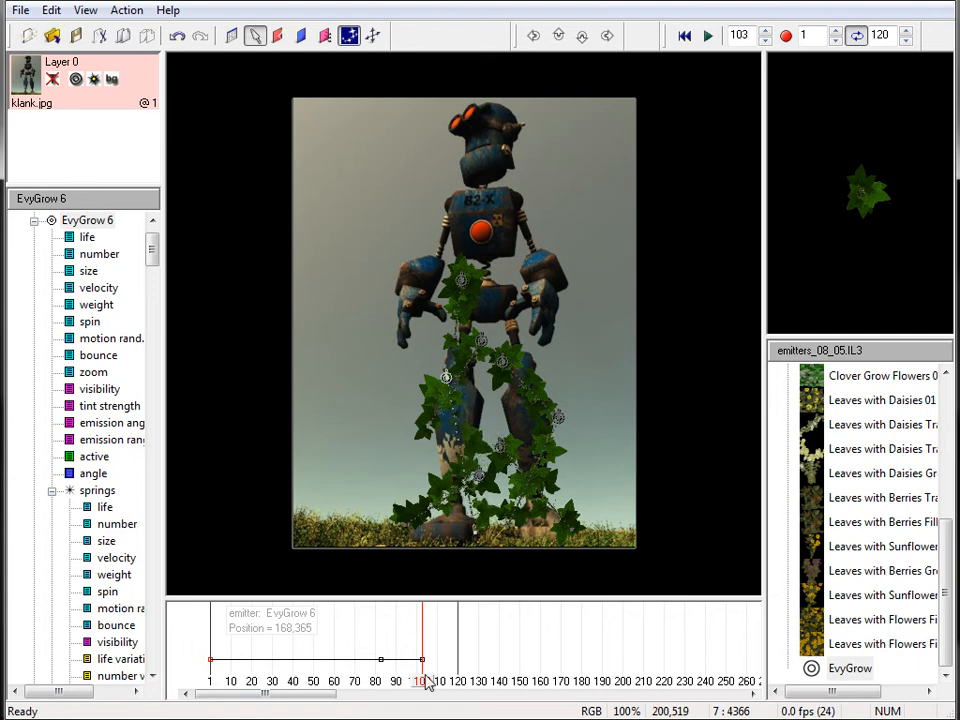
- Place an EvyGrow emitter at frame 98 on the left-hand foot and move it up that leg to just below the thigh at frame 114
{"action": "mouse_move", "coordinate": [427, 683]}
{"action": "left_mouse_down"}
{"action": "mouse_move", "coordinate": [321, 683]}
{"action": "mouse_move", "coordinate": [439, 681]}
{"action": "mouse_move", "coordinate": [414, 683]}
{"action": "left_mouse_up"}
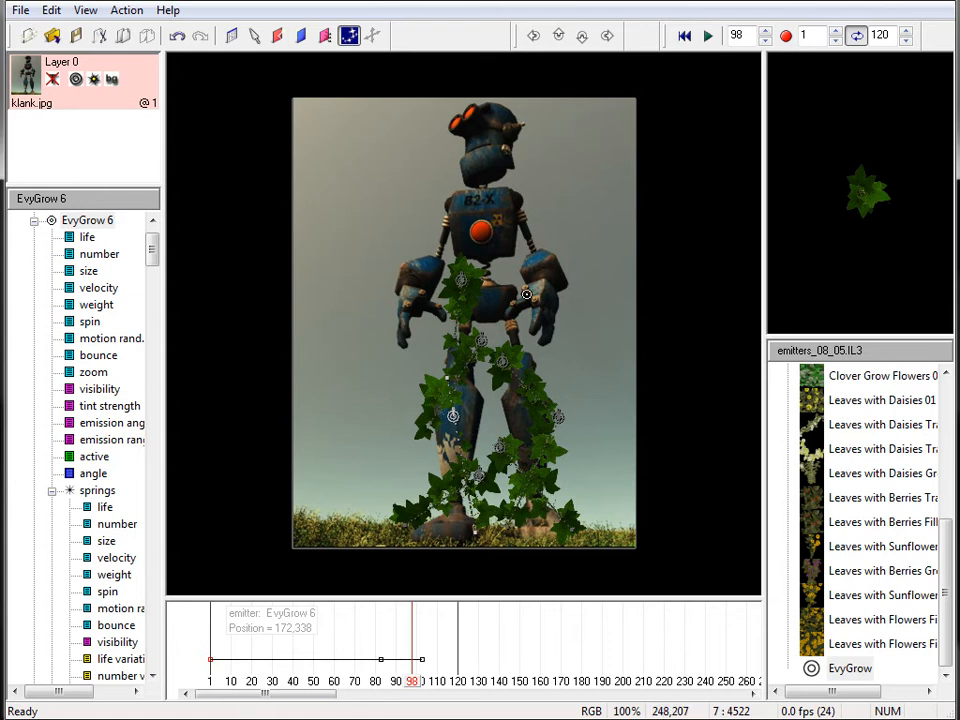
{"action": "left_click", "coordinate": [425, 539]}
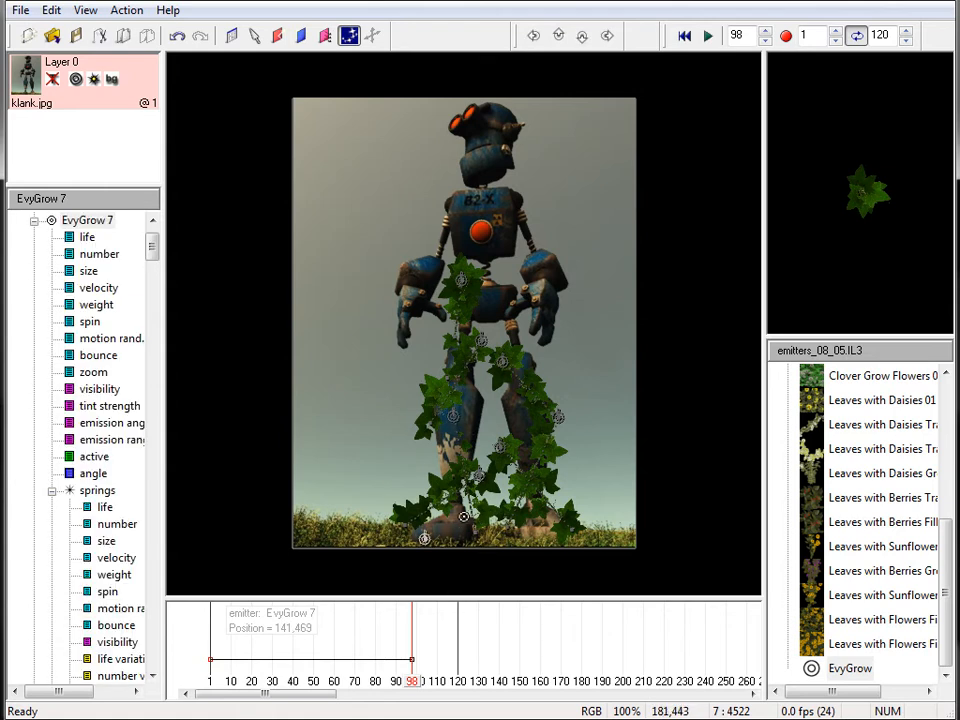
{"action": "left_click_drag", "start_coordinate": [411, 688], "coordinate": [447, 688]}
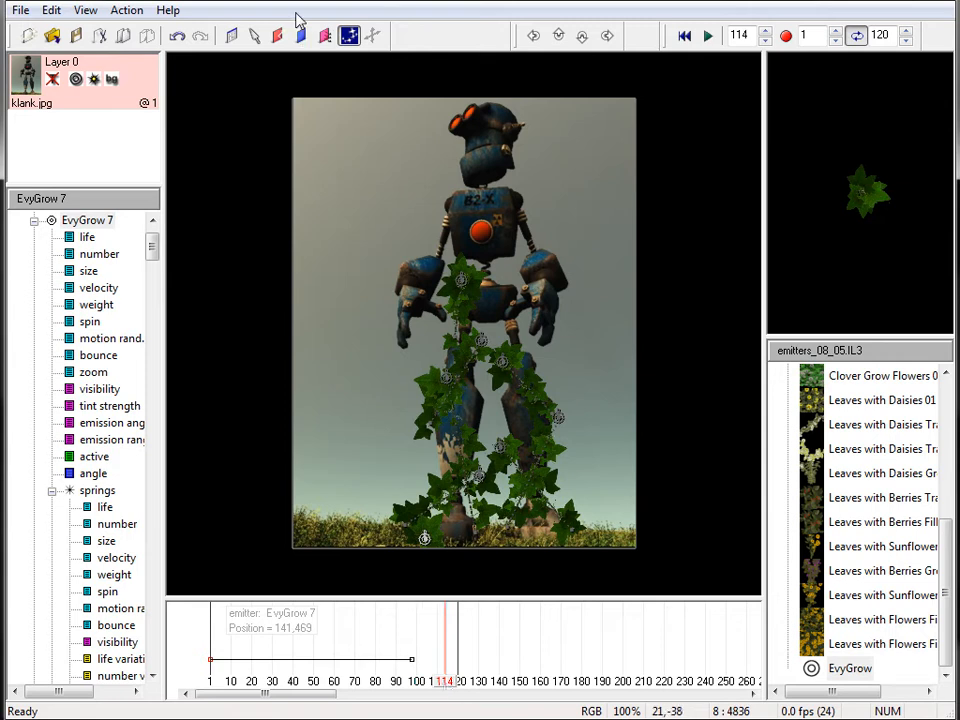
{"action": "left_click", "coordinate": [255, 35]}
{"action": "left_click_drag", "start_coordinate": [434, 529], "coordinate": [445, 405]}
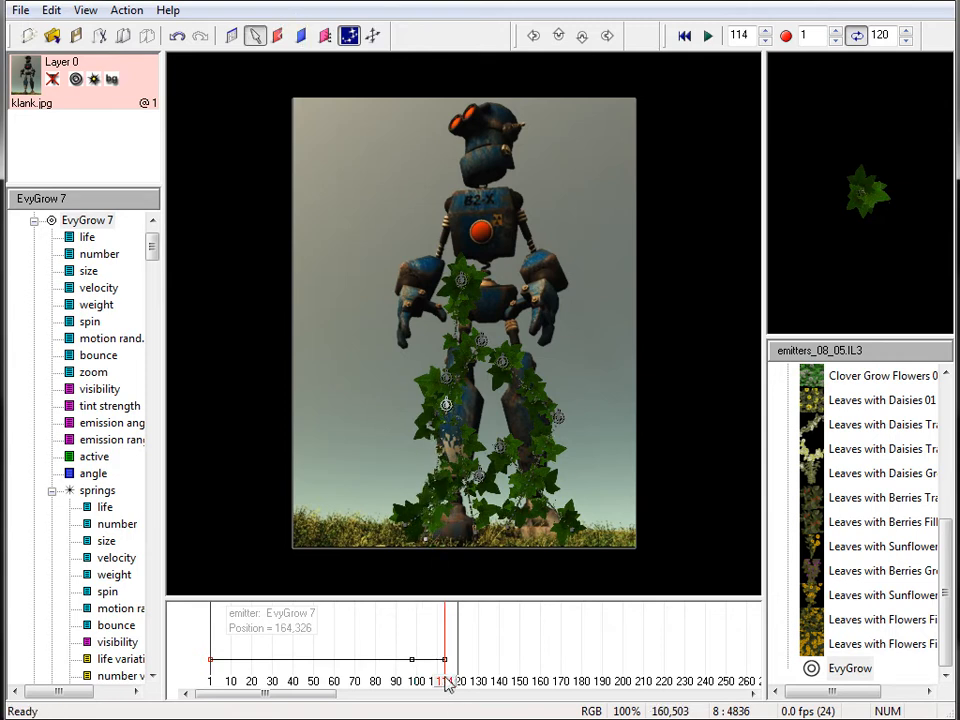
- Place an EvyGrow emitter at frame 77 at the right-hand hip joint and move it up beside the upper arm at frame 97
{"action": "left_click_drag", "start_coordinate": [447, 684], "coordinate": [371, 684]}
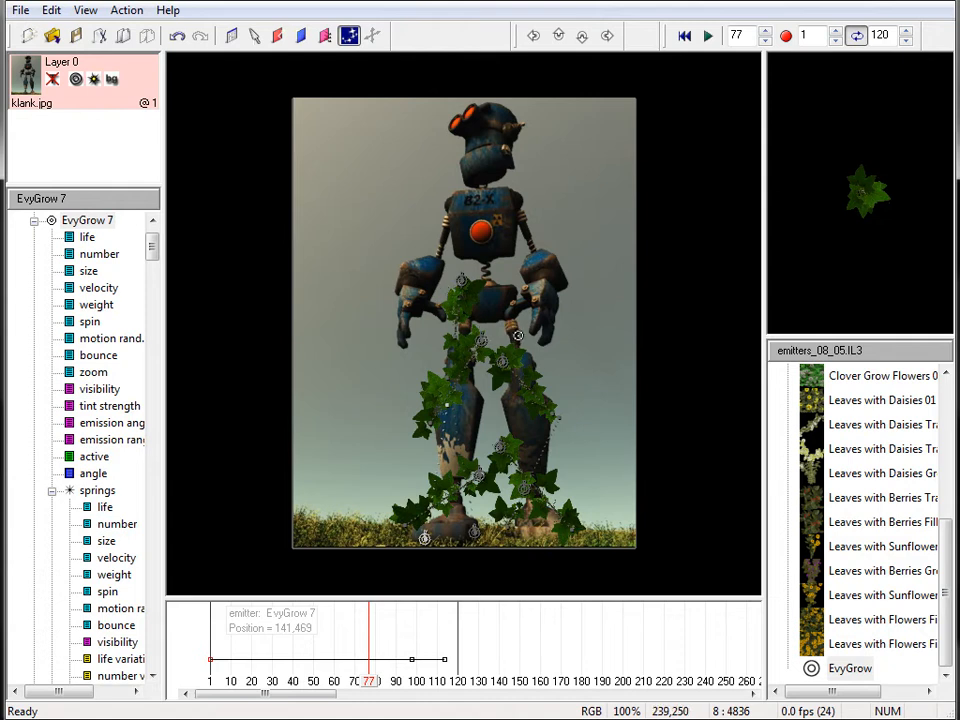
{"action": "left_click", "coordinate": [518, 335]}
{"action": "left_click_drag", "start_coordinate": [372, 688], "coordinate": [415, 686]}
{"action": "left_click", "coordinate": [256, 37]}
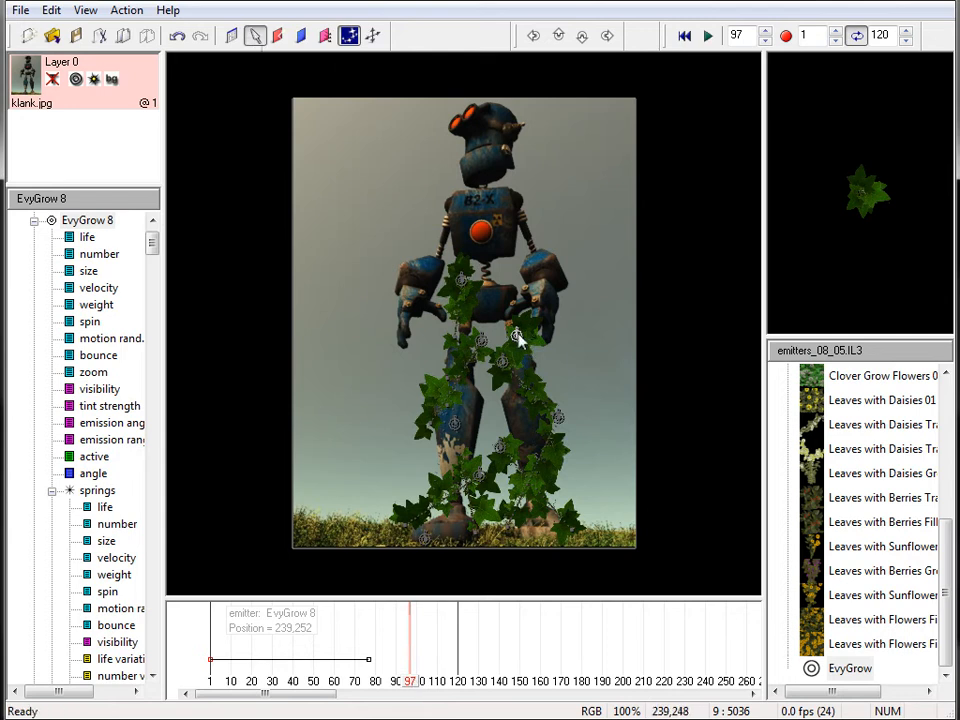
{"action": "left_click_drag", "start_coordinate": [518, 338], "coordinate": [537, 225]}
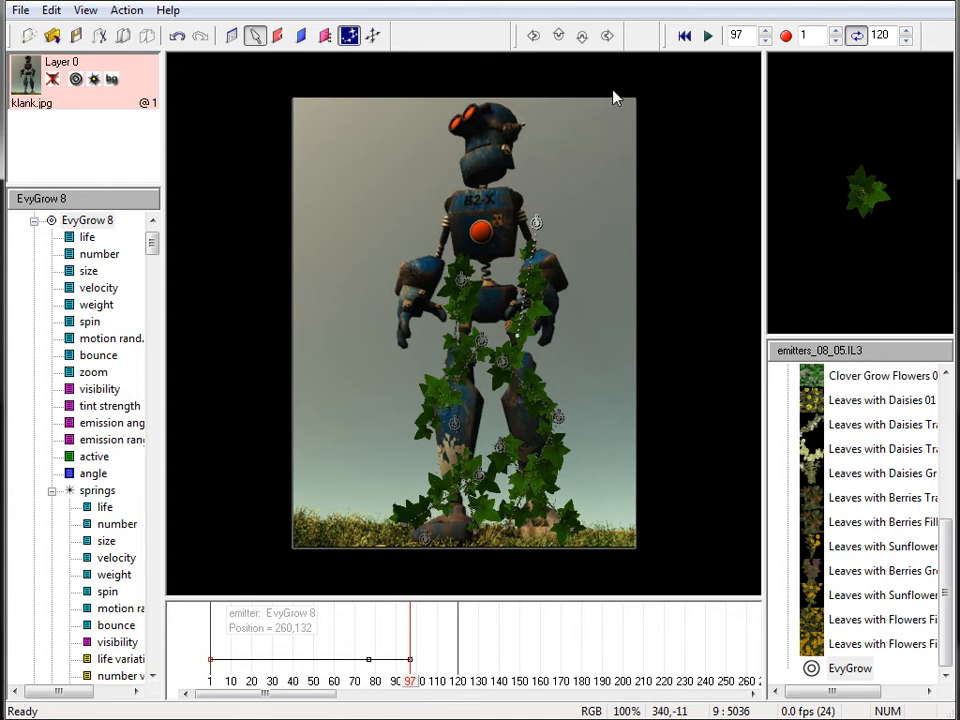
- Play the animation to review all the ivy growth, stop playback, and check the frames around 56
{"action": "left_click", "coordinate": [709, 37]}
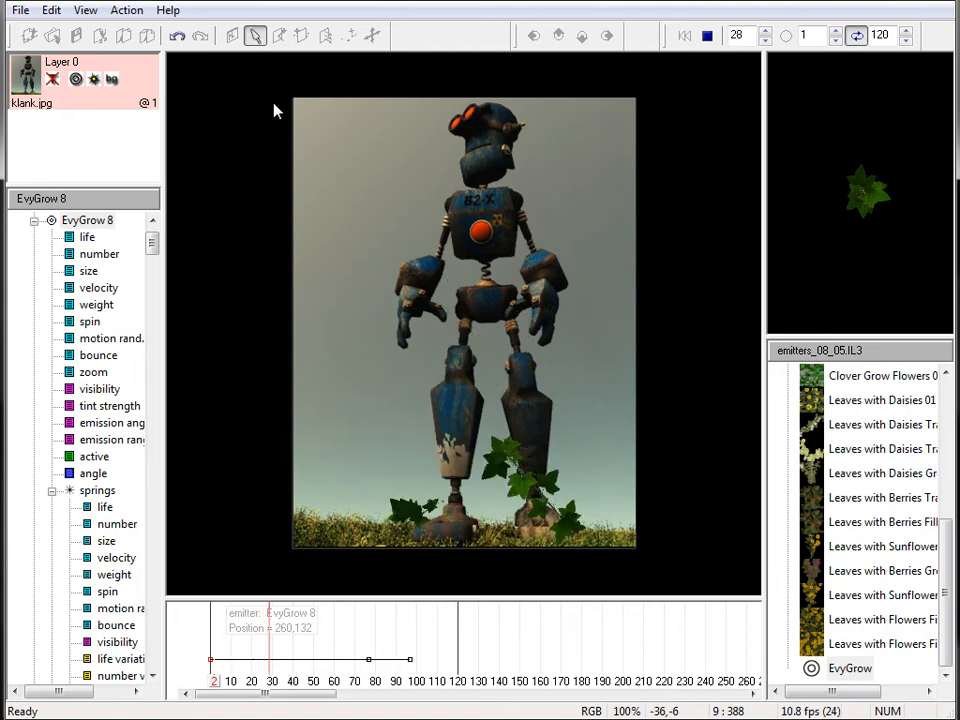
{"action": "right_click", "coordinate": [22, 76]}
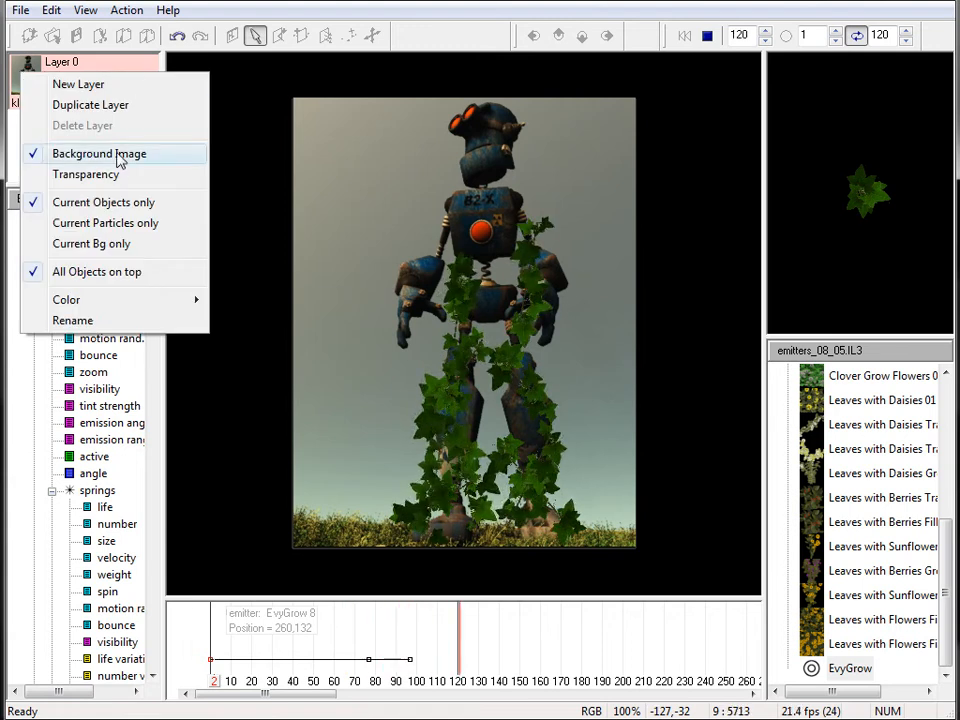
{"action": "key", "text": "Escape"}
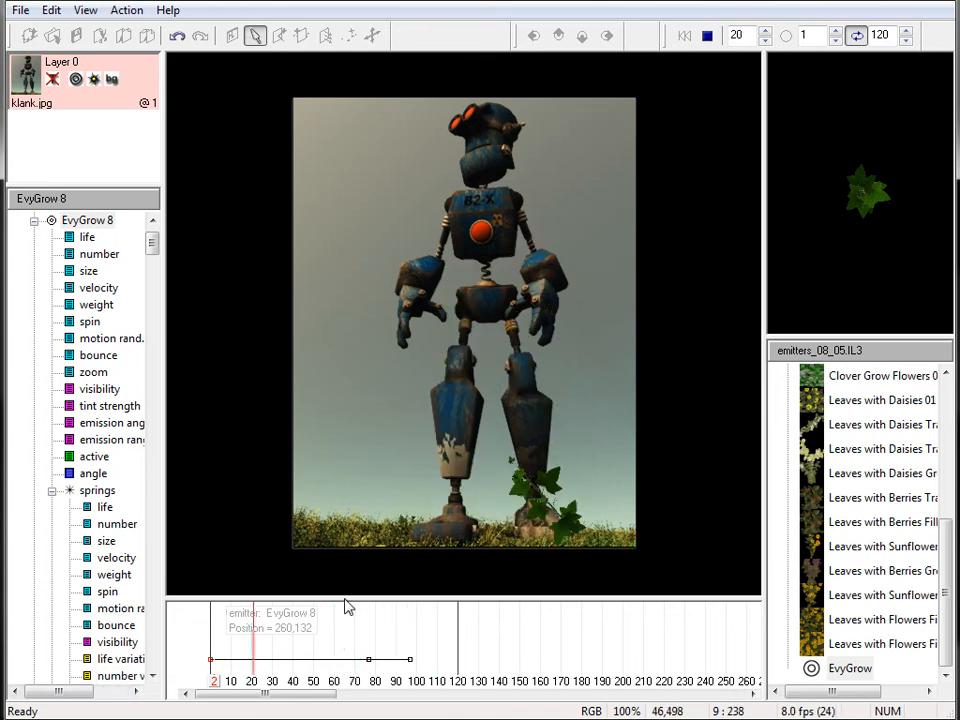
{"action": "left_click", "coordinate": [707, 35]}
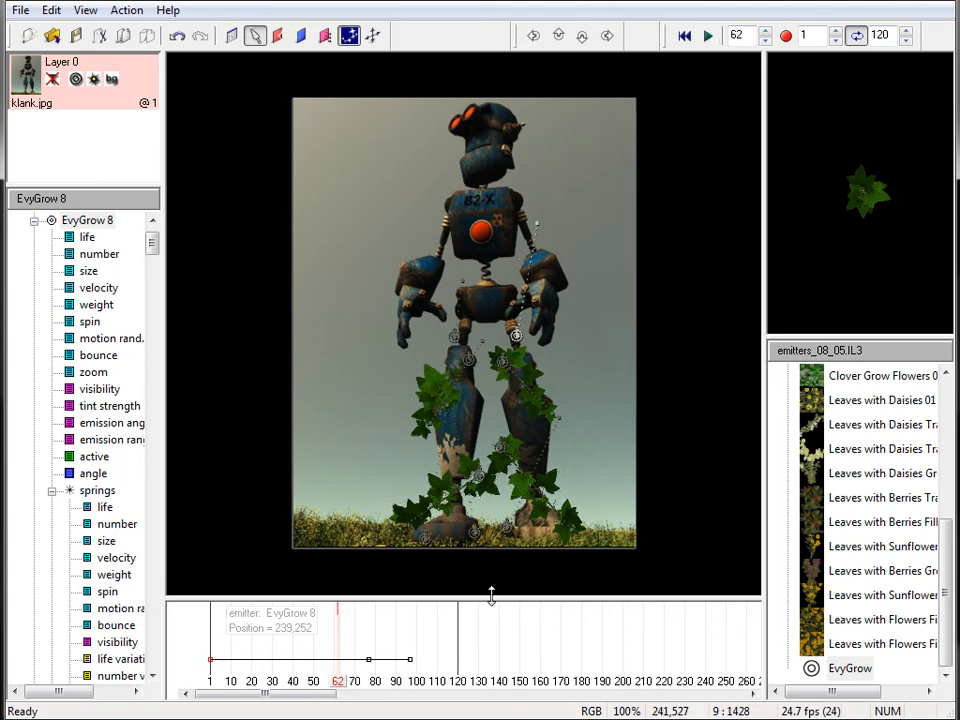
{"action": "mouse_move", "coordinate": [317, 683]}
{"action": "left_mouse_down"}
{"action": "mouse_move", "coordinate": [208, 686]}
{"action": "mouse_move", "coordinate": [333, 683]}
{"action": "left_mouse_up"}
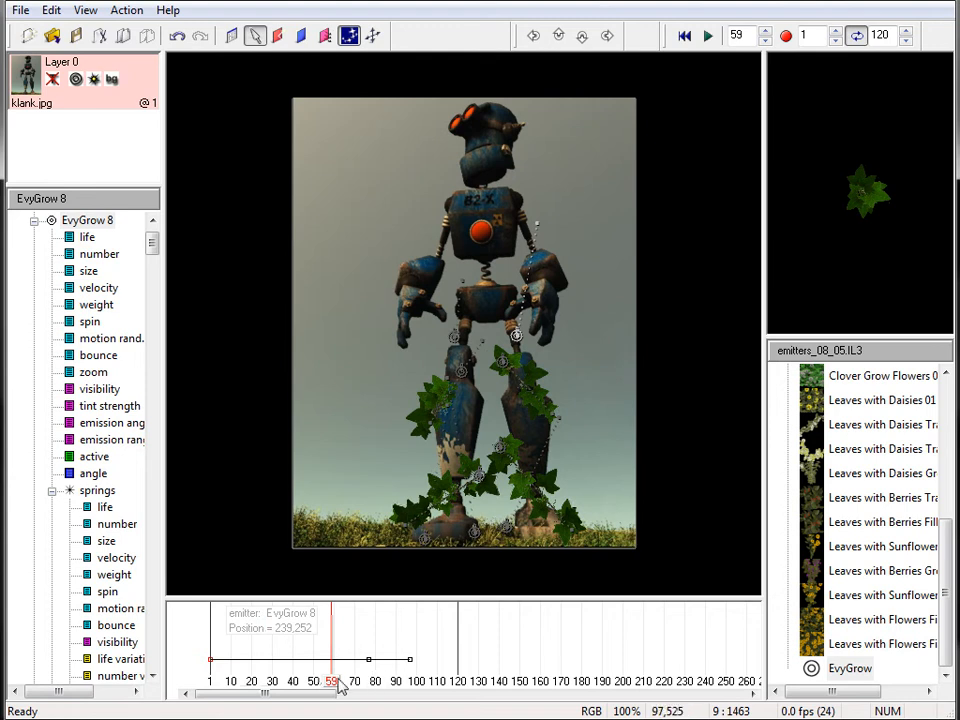
{"action": "mouse_move", "coordinate": [340, 686]}
{"action": "left_mouse_down"}
{"action": "mouse_move", "coordinate": [426, 683]}
{"action": "mouse_move", "coordinate": [217, 680]}
{"action": "mouse_move", "coordinate": [328, 682]}
{"action": "left_mouse_up"}
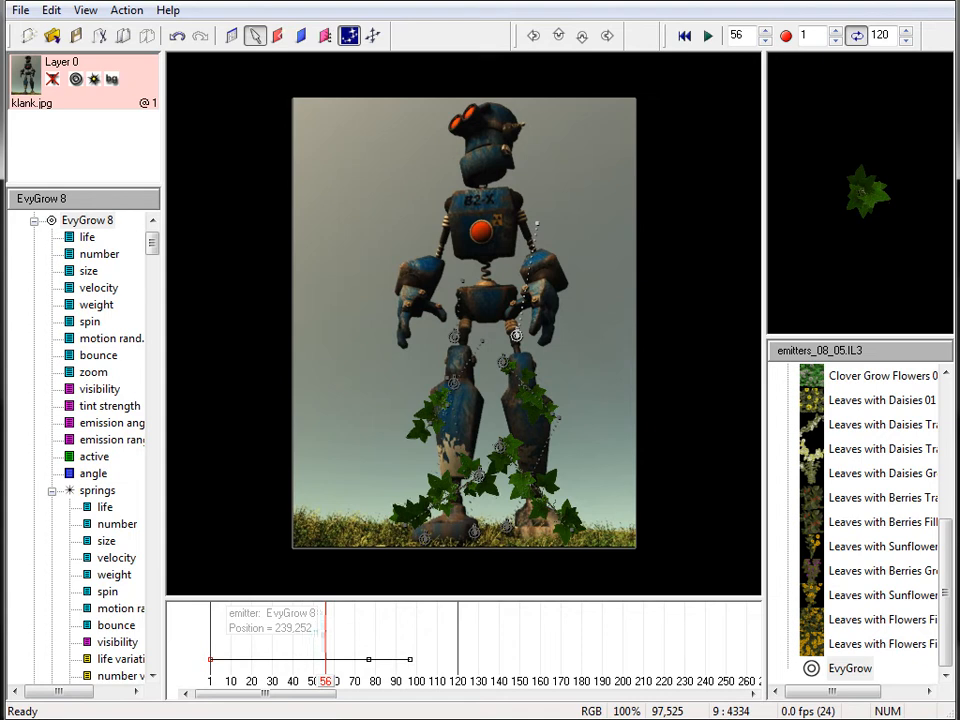
- Replace the current emitter library with the Default.IL3 library
{"action": "left_click", "coordinate": [838, 668]}
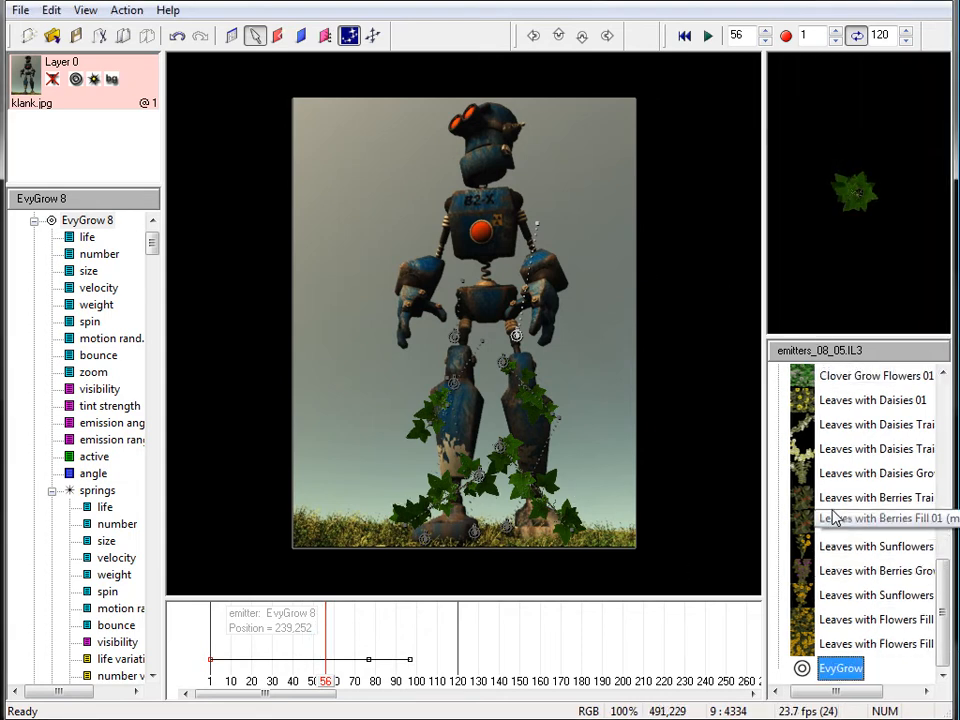
{"action": "right_click", "coordinate": [818, 449]}
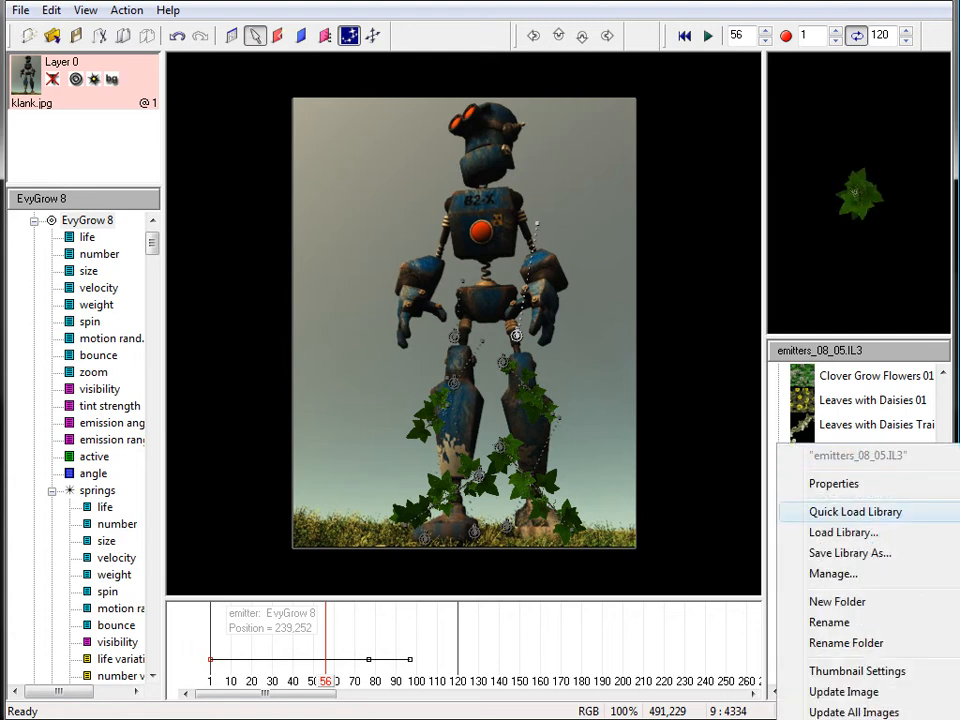
{"action": "left_click", "coordinate": [855, 511]}
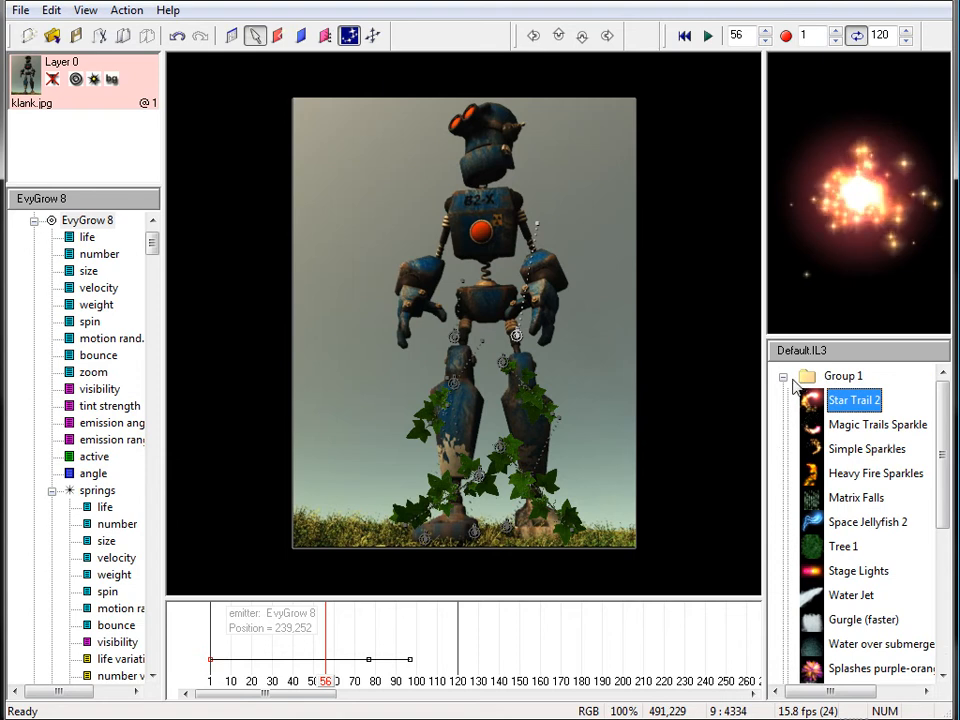
- Browse the emitter groups of the default library for a grass effect and preview the Meadow emitter in Group 4
{"action": "left_click", "coordinate": [783, 377]}
{"action": "left_click", "coordinate": [783, 547]}
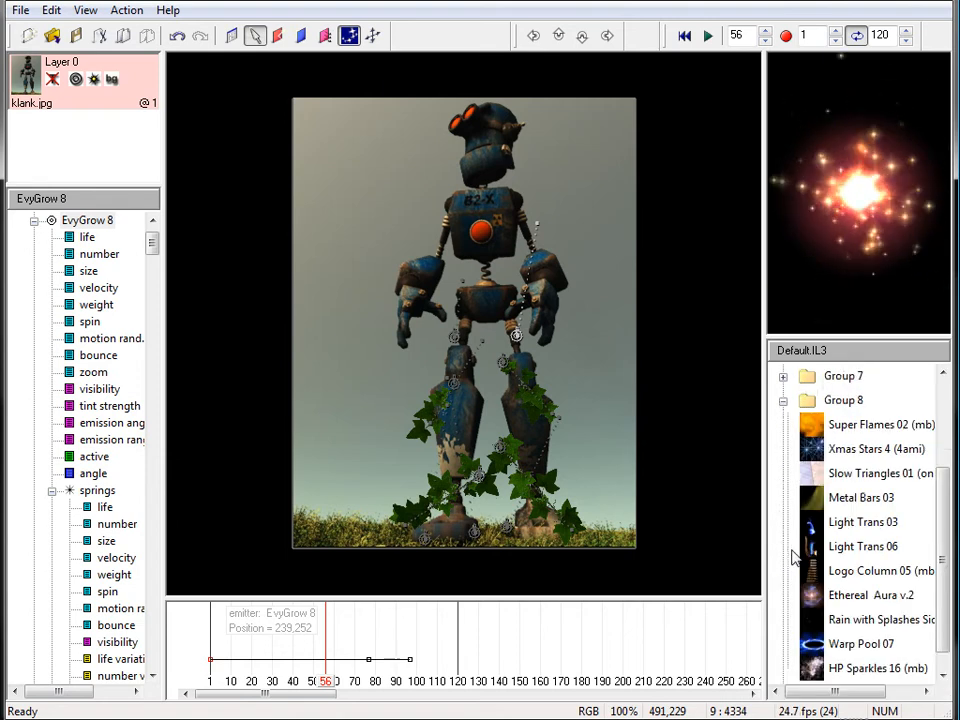
{"action": "left_click_drag", "start_coordinate": [947, 513], "coordinate": [947, 578]}
{"action": "scroll", "coordinate": [853, 476], "scroll_direction": "up", "scroll_amount": 3}
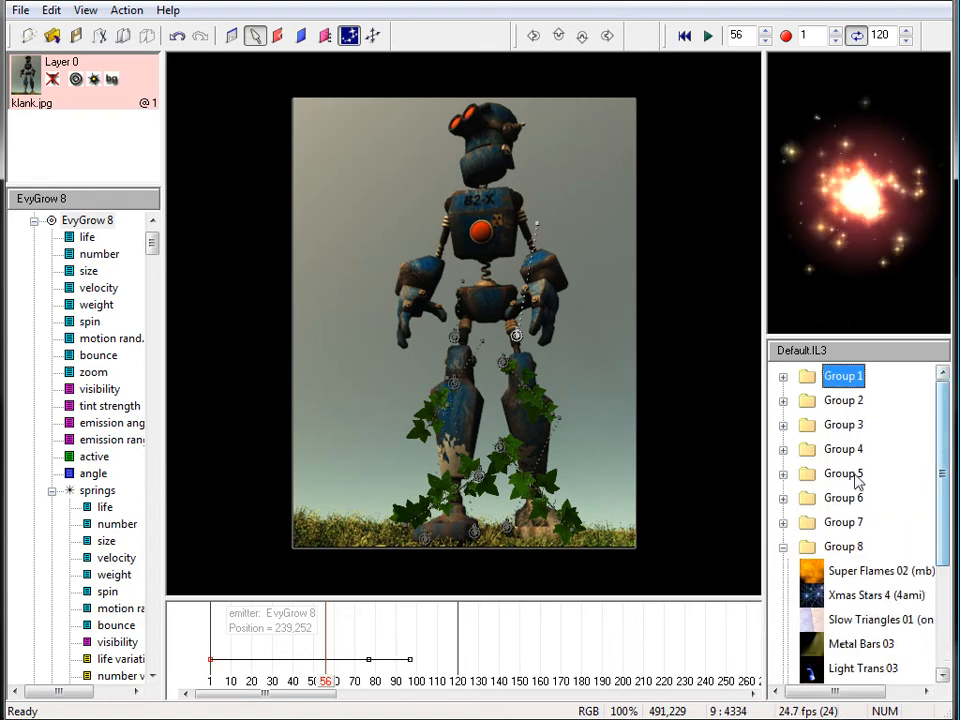
{"action": "left_click", "coordinate": [782, 547]}
{"action": "left_click", "coordinate": [782, 522]}
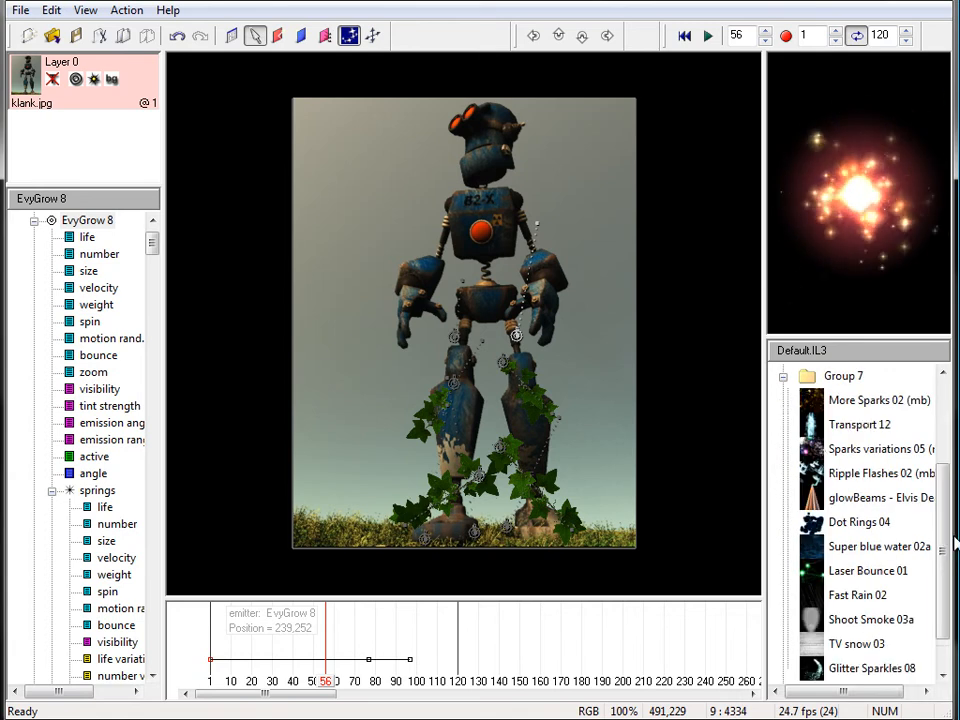
{"action": "mouse_move", "coordinate": [948, 545]}
{"action": "left_mouse_down"}
{"action": "mouse_move", "coordinate": [945, 562]}
{"action": "mouse_move", "coordinate": [945, 540]}
{"action": "left_mouse_up"}
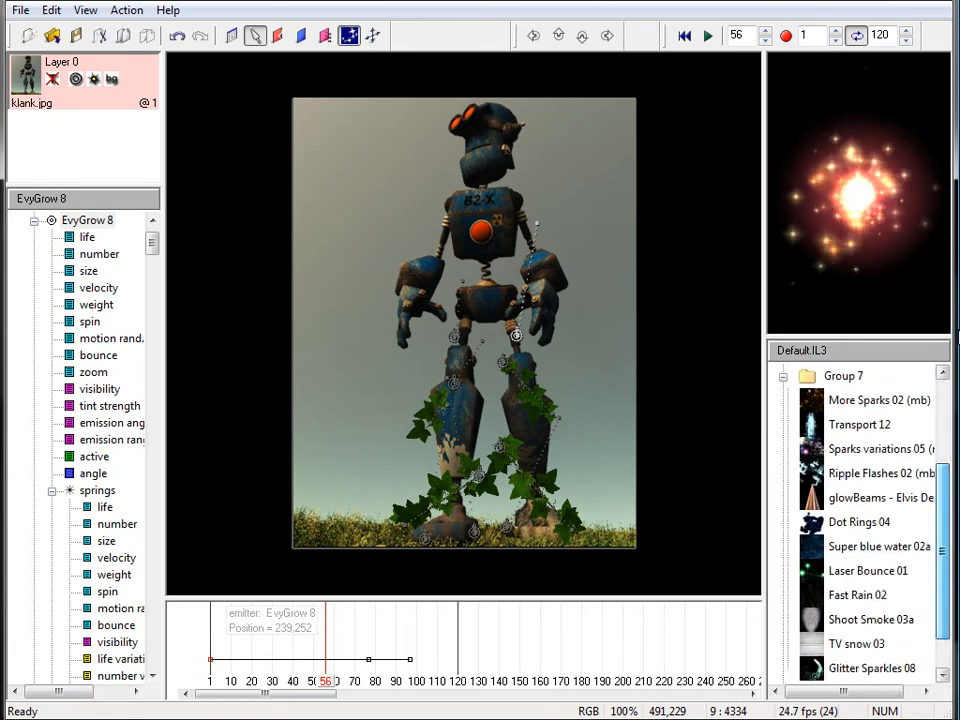
{"action": "scroll", "coordinate": [885, 461], "scroll_direction": "up", "scroll_amount": 2}
{"action": "left_click", "coordinate": [782, 500]}
{"action": "scroll", "coordinate": [911, 506], "scroll_direction": "down", "scroll_amount": 1}
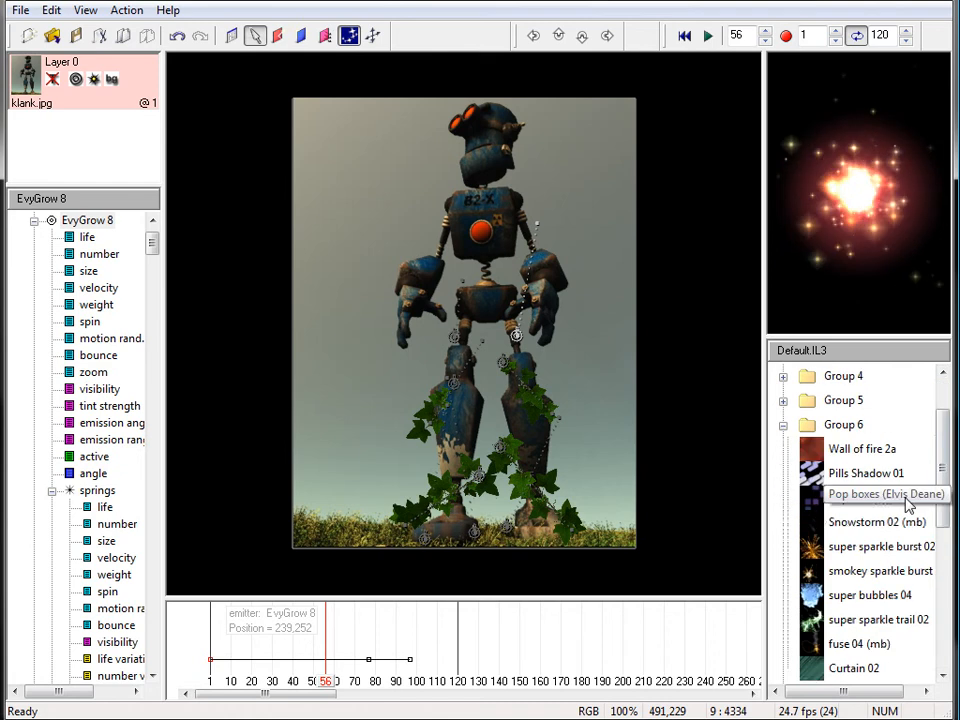
{"action": "left_click_drag", "start_coordinate": [940, 430], "coordinate": [945, 380]}
{"action": "left_click", "coordinate": [783, 475]}
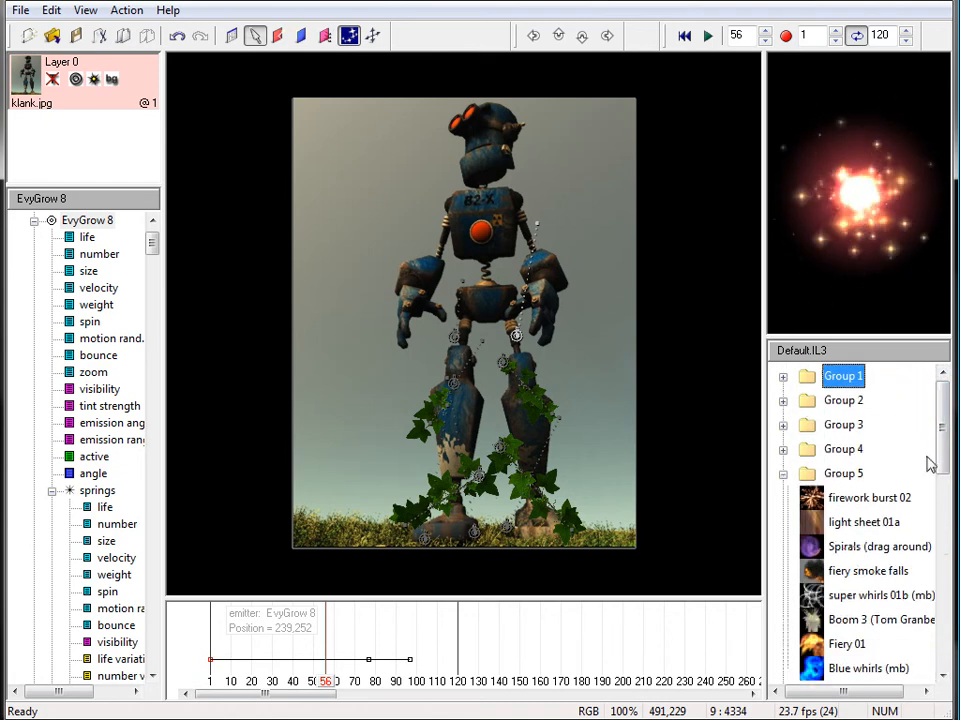
{"action": "left_click_drag", "start_coordinate": [947, 443], "coordinate": [950, 672]}
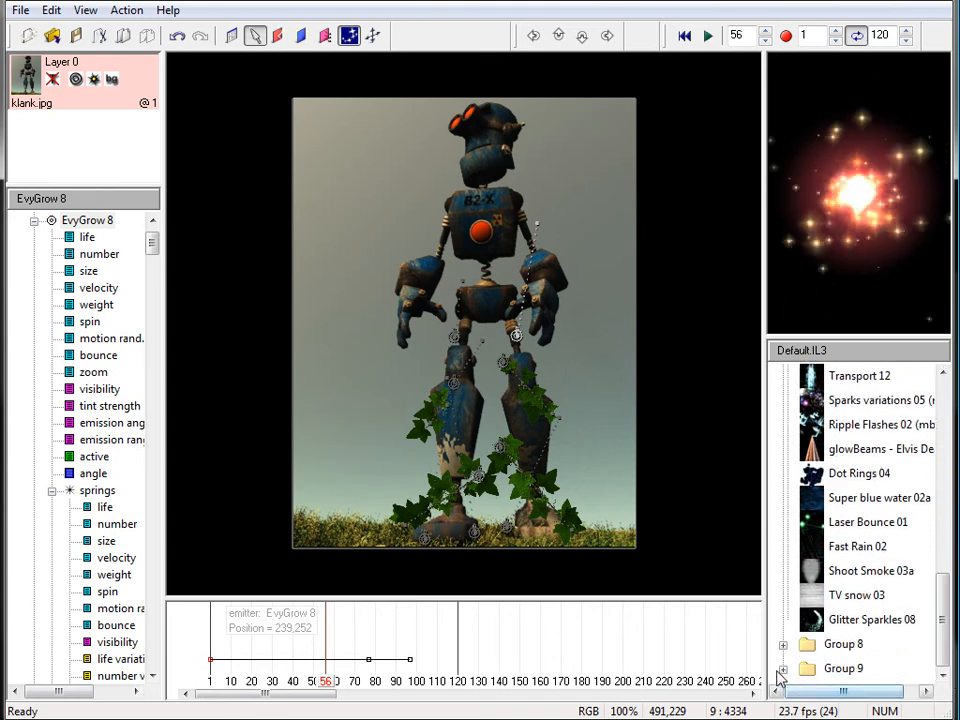
{"action": "left_click", "coordinate": [783, 668]}
{"action": "left_click_drag", "start_coordinate": [944, 632], "coordinate": [952, 352]}
{"action": "left_click", "coordinate": [784, 448]}
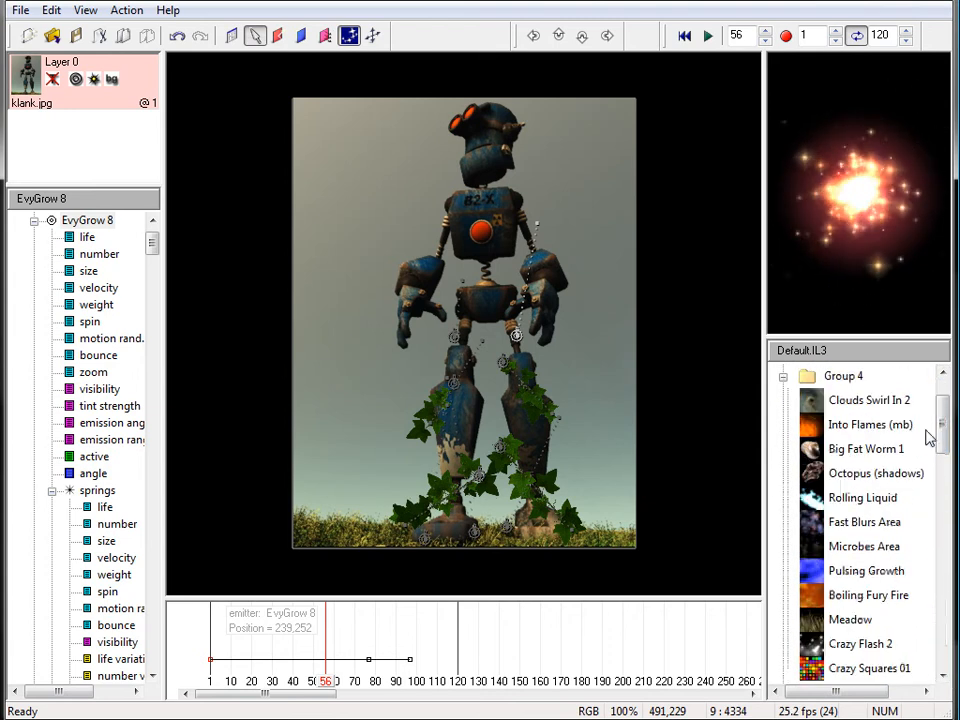
{"action": "left_click_drag", "start_coordinate": [938, 440], "coordinate": [944, 458]}
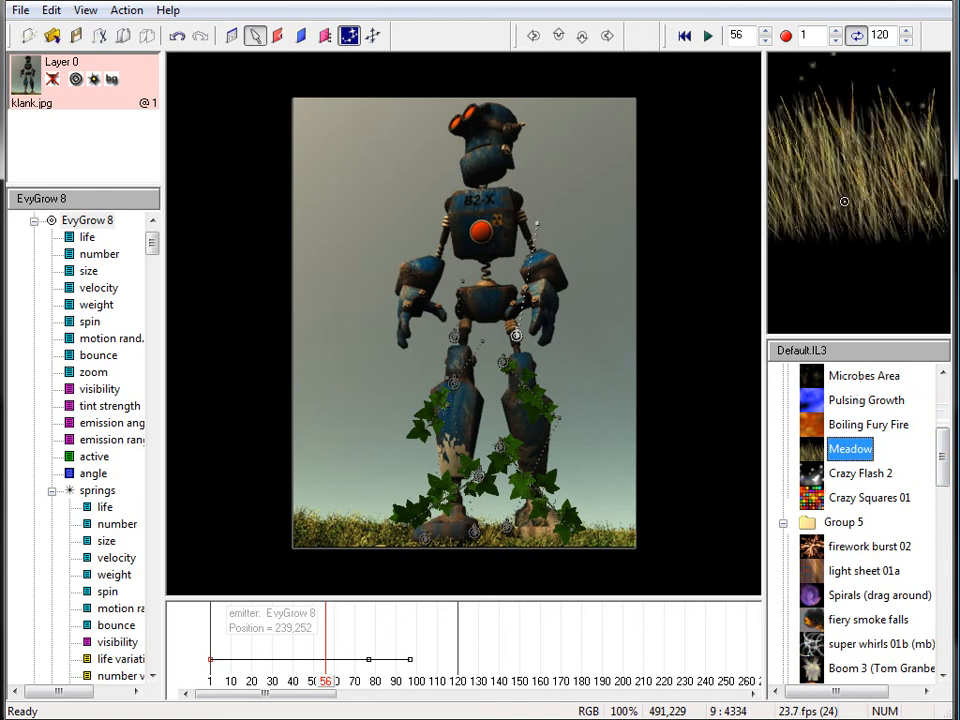
- Place a Meadow emitter at frame 1, center it over the robot's feet, and widen its area to about 406 pixels across the grass
{"action": "left_click_drag", "start_coordinate": [330, 690], "coordinate": [203, 695]}
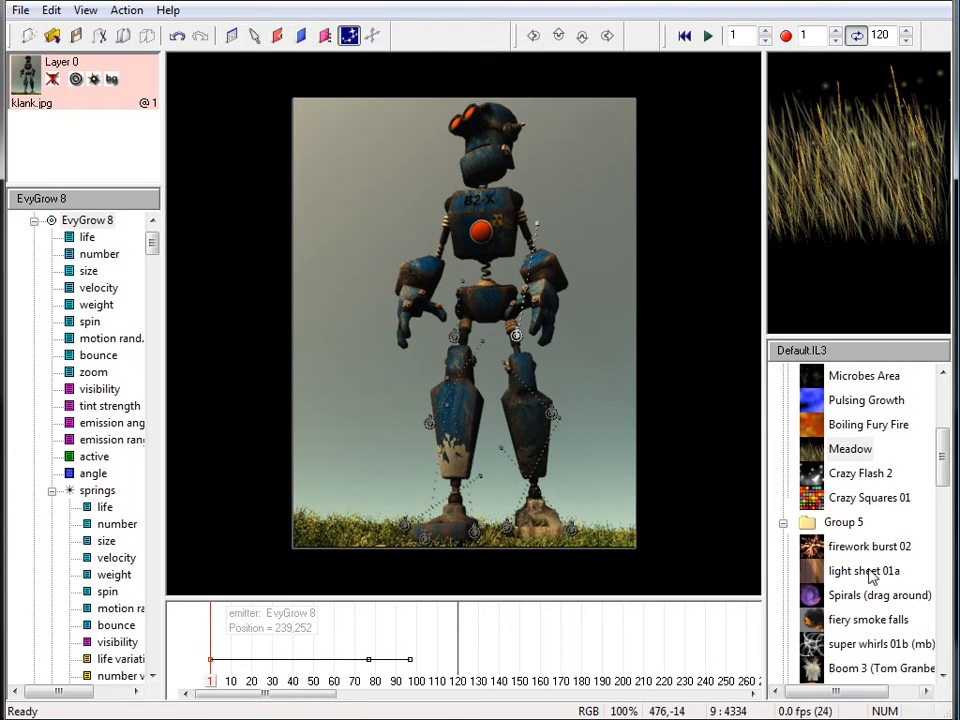
{"action": "left_click", "coordinate": [864, 452]}
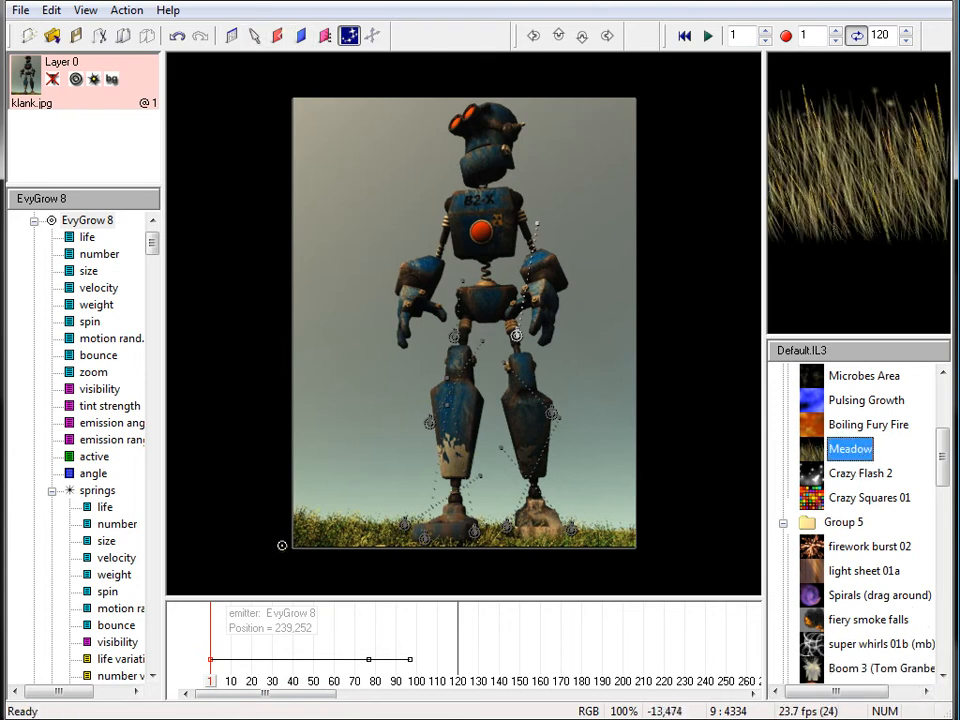
{"action": "left_click", "coordinate": [279, 543]}
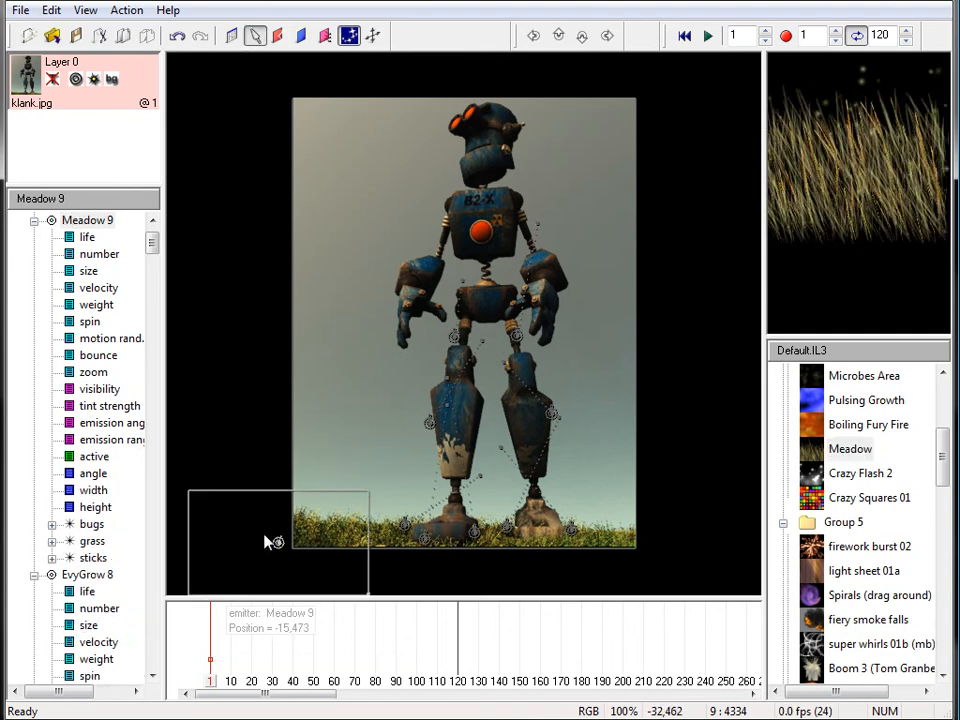
{"action": "left_click_drag", "start_coordinate": [307, 549], "coordinate": [461, 505]}
{"action": "left_click_drag", "start_coordinate": [557, 569], "coordinate": [656, 553]}
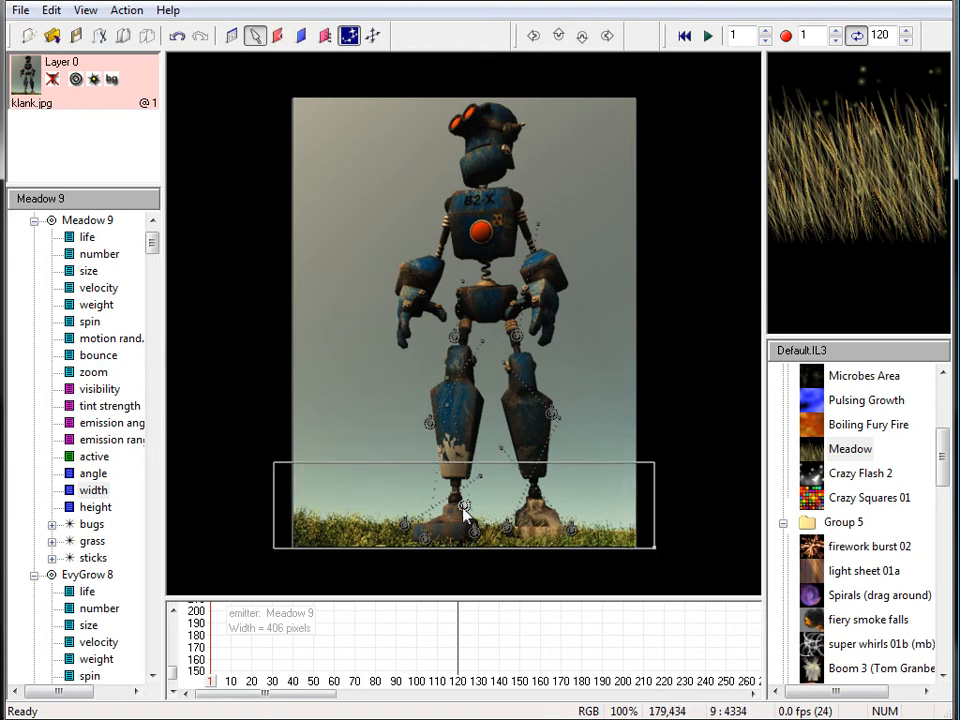
{"action": "left_click_drag", "start_coordinate": [463, 510], "coordinate": [464, 519]}
- Shrink the Meadow emitter's area at frame 19 to about 126 pixels wide around the feet, and check the grass at frame 42
{"action": "mouse_move", "coordinate": [214, 688]}
{"action": "left_mouse_down"}
{"action": "mouse_move", "coordinate": [489, 688]}
{"action": "mouse_move", "coordinate": [225, 682]}
{"action": "mouse_move", "coordinate": [380, 688]}
{"action": "mouse_move", "coordinate": [248, 688]}
{"action": "left_mouse_up"}
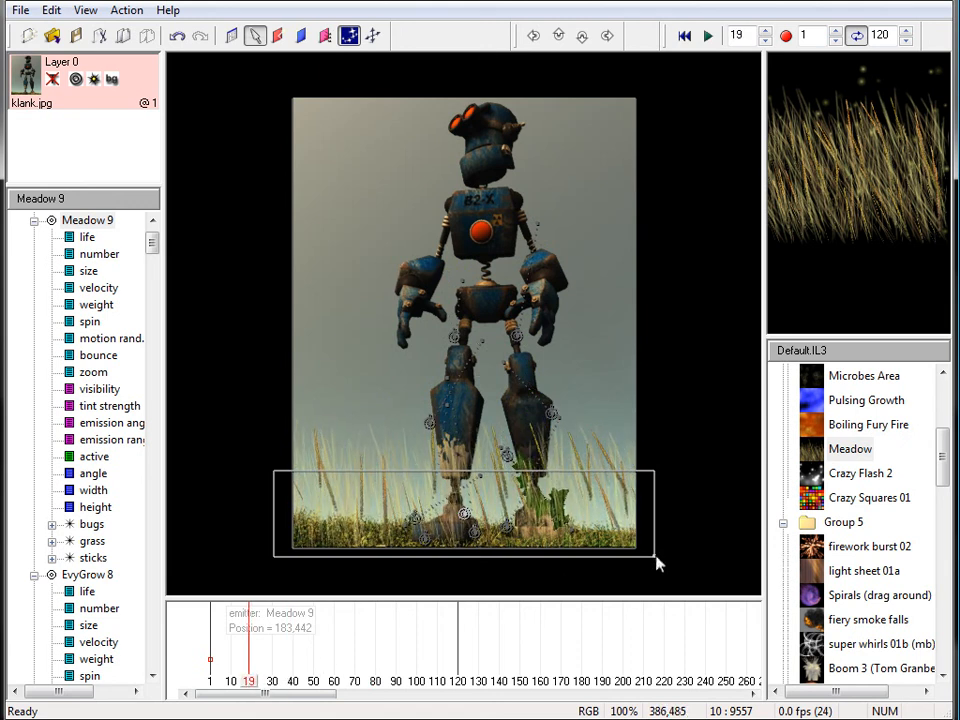
{"action": "left_click_drag", "start_coordinate": [657, 565], "coordinate": [525, 532]}
{"action": "mouse_move", "coordinate": [249, 686]}
{"action": "left_mouse_down"}
{"action": "mouse_move", "coordinate": [377, 688]}
{"action": "mouse_move", "coordinate": [297, 688]}
{"action": "left_mouse_up"}
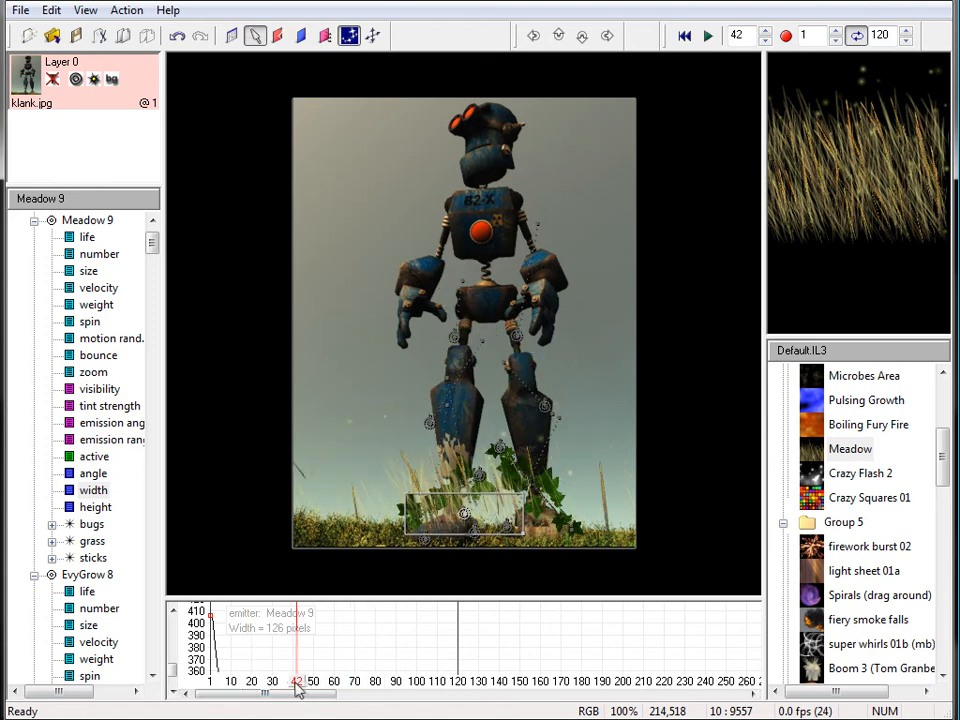
- Undo the Meadow emitter's shrinking, and at frame 1 resize its area to about 384 pixels wide and lower it onto the grass
{"action": "key", "text": "ctrl+z"}
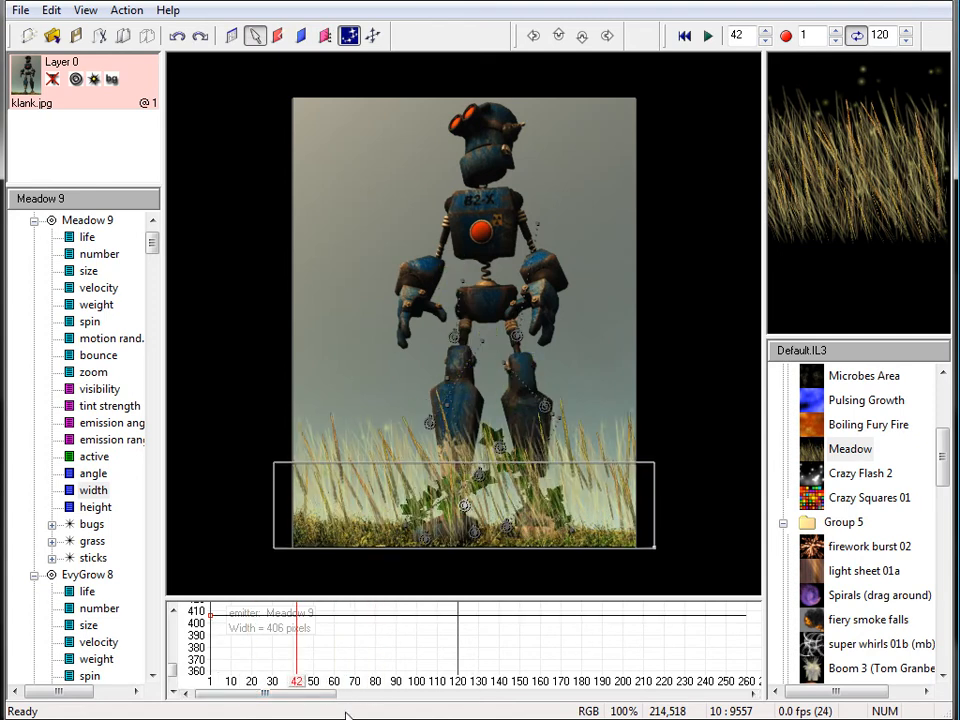
{"action": "left_click_drag", "start_coordinate": [297, 688], "coordinate": [175, 686]}
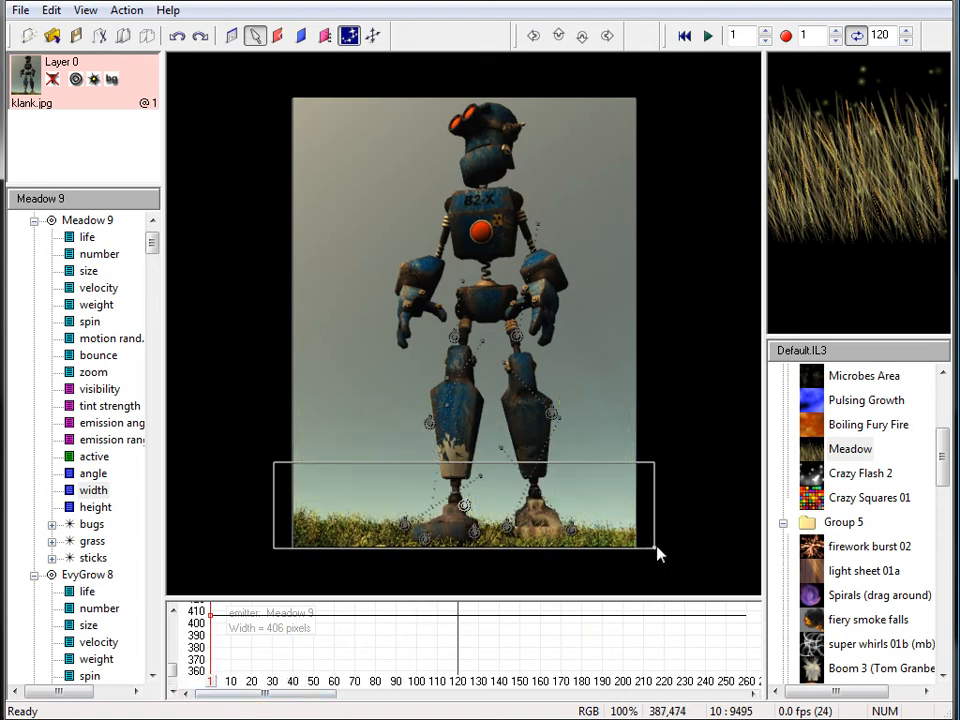
{"action": "mouse_move", "coordinate": [657, 553]}
{"action": "left_mouse_down"}
{"action": "mouse_move", "coordinate": [615, 520]}
{"action": "mouse_move", "coordinate": [550, 515]}
{"action": "mouse_move", "coordinate": [533, 533]}
{"action": "mouse_move", "coordinate": [600, 526]}
{"action": "mouse_move", "coordinate": [643, 528]}
{"action": "mouse_move", "coordinate": [646, 538]}
{"action": "left_mouse_up"}
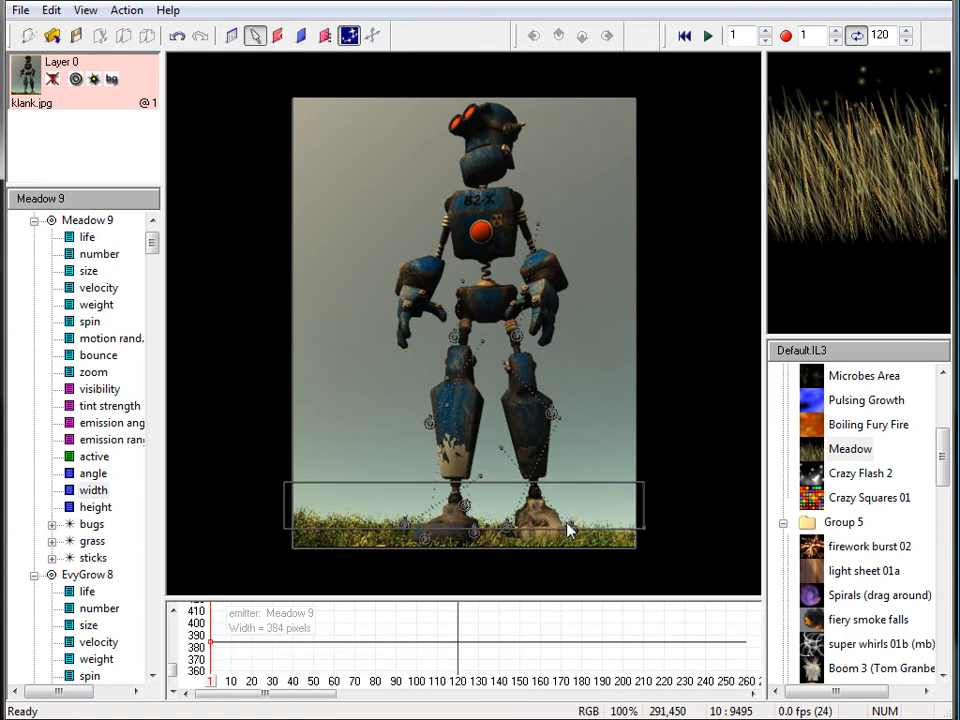
{"action": "left_click_drag", "start_coordinate": [465, 511], "coordinate": [463, 532]}
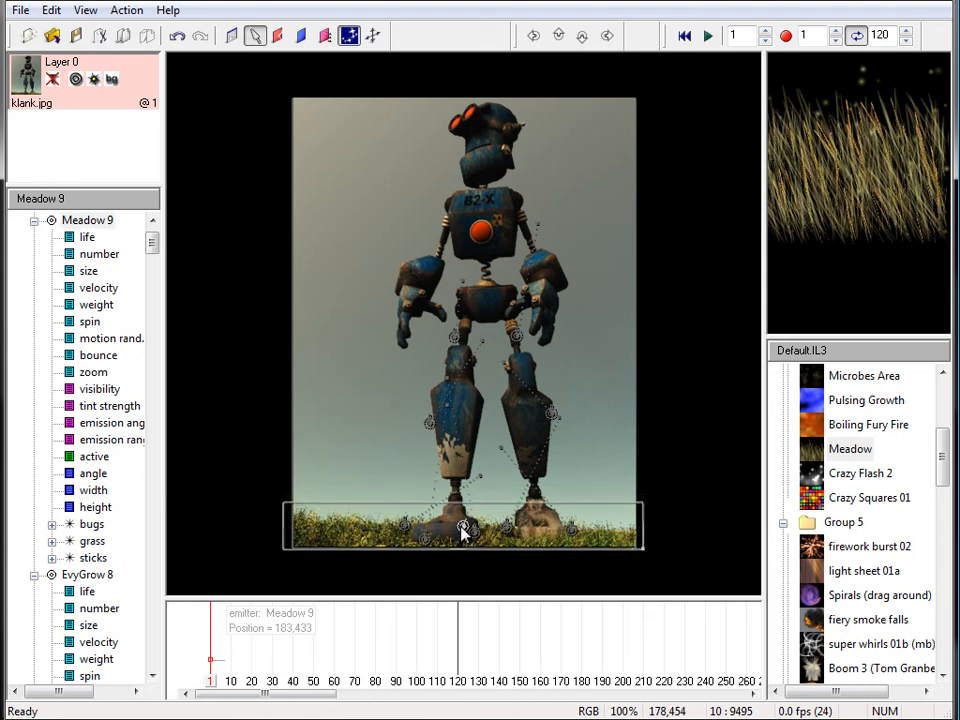
- With frame 61 shown, set the Meadow emitter's number to about 195% and its size to about 361%
{"action": "mouse_move", "coordinate": [217, 683]}
{"action": "left_mouse_down"}
{"action": "mouse_move", "coordinate": [420, 690]}
{"action": "mouse_move", "coordinate": [306, 686]}
{"action": "mouse_move", "coordinate": [335, 685]}
{"action": "left_mouse_up"}
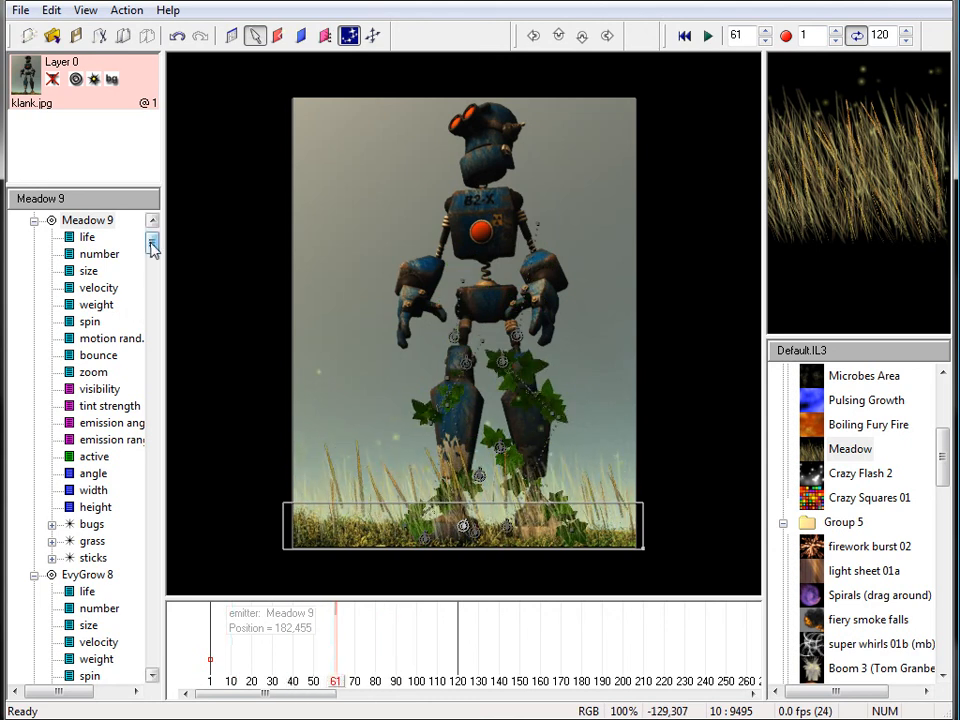
{"action": "left_click_drag", "start_coordinate": [152, 248], "coordinate": [155, 235]}
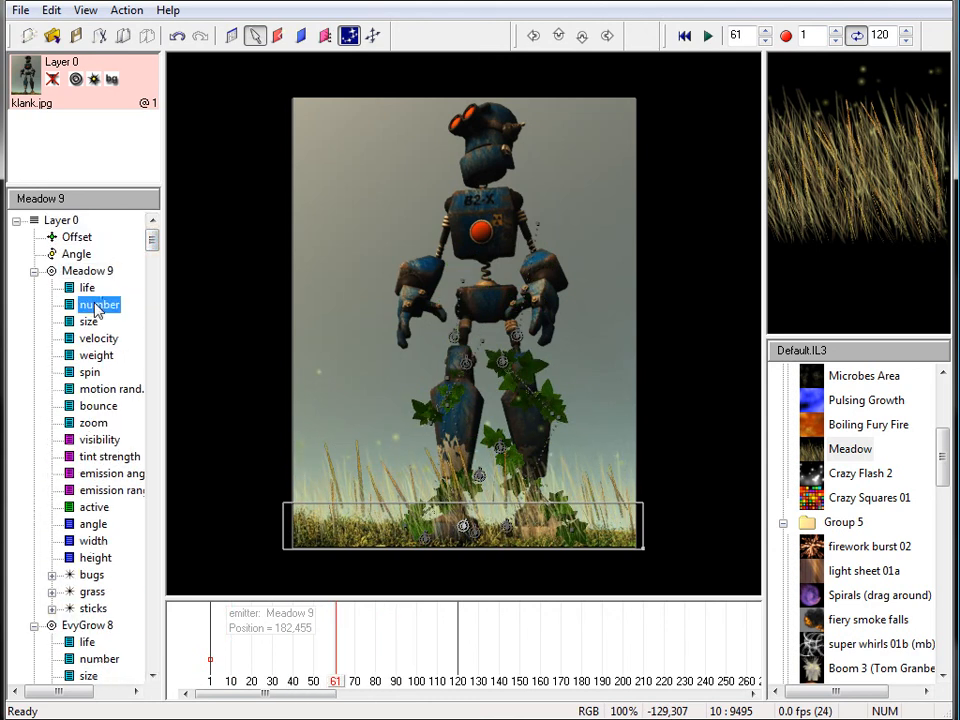
{"action": "left_click_drag", "start_coordinate": [211, 652], "coordinate": [211, 627]}
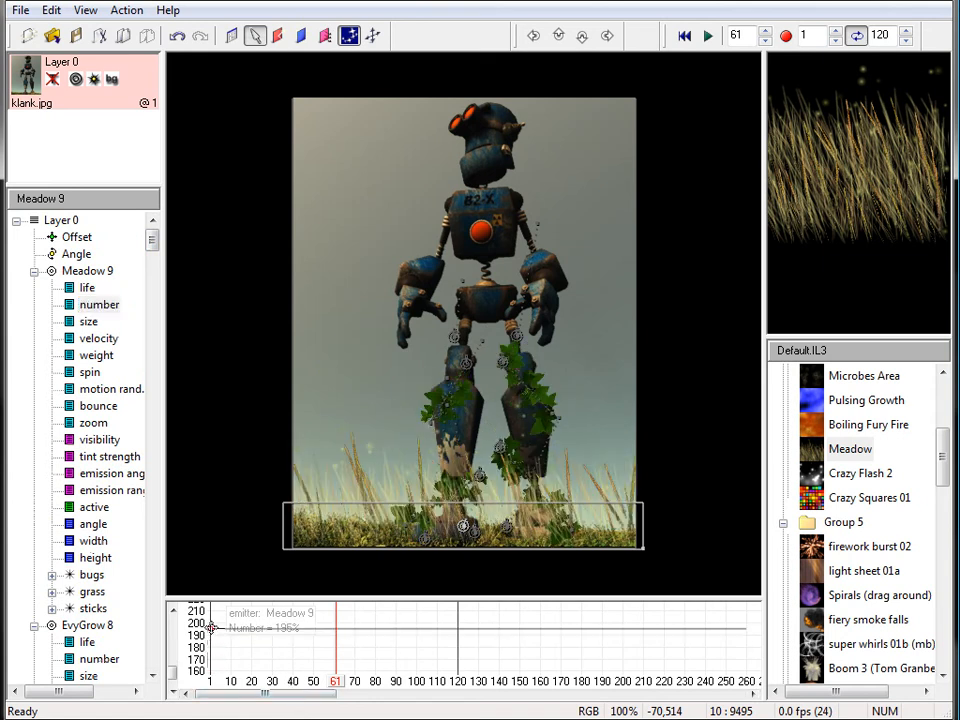
{"action": "left_click", "coordinate": [87, 323]}
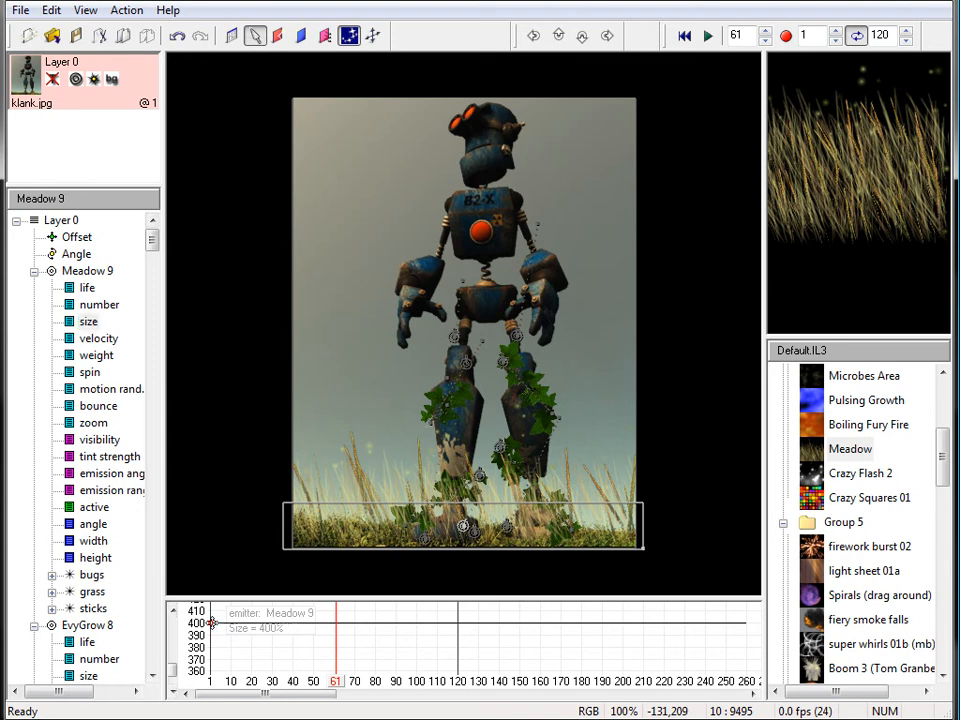
{"action": "left_click_drag", "start_coordinate": [211, 622], "coordinate": [211, 655]}
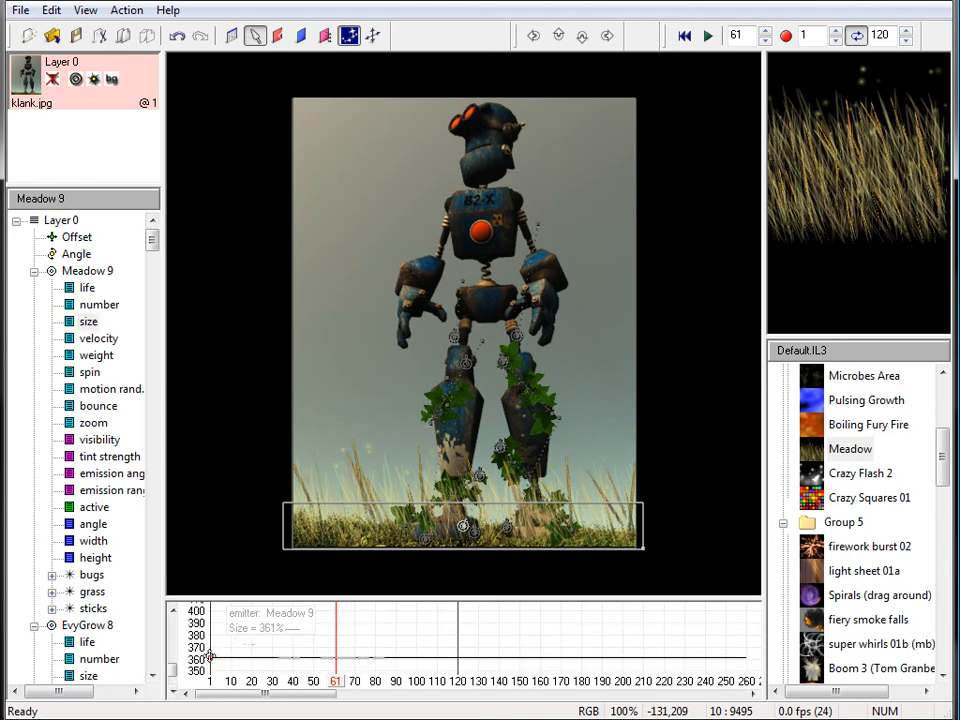
- Reduce the Meadow emitter's zoom to about 55% and check the grass at frame 96
{"action": "left_click", "coordinate": [93, 424]}
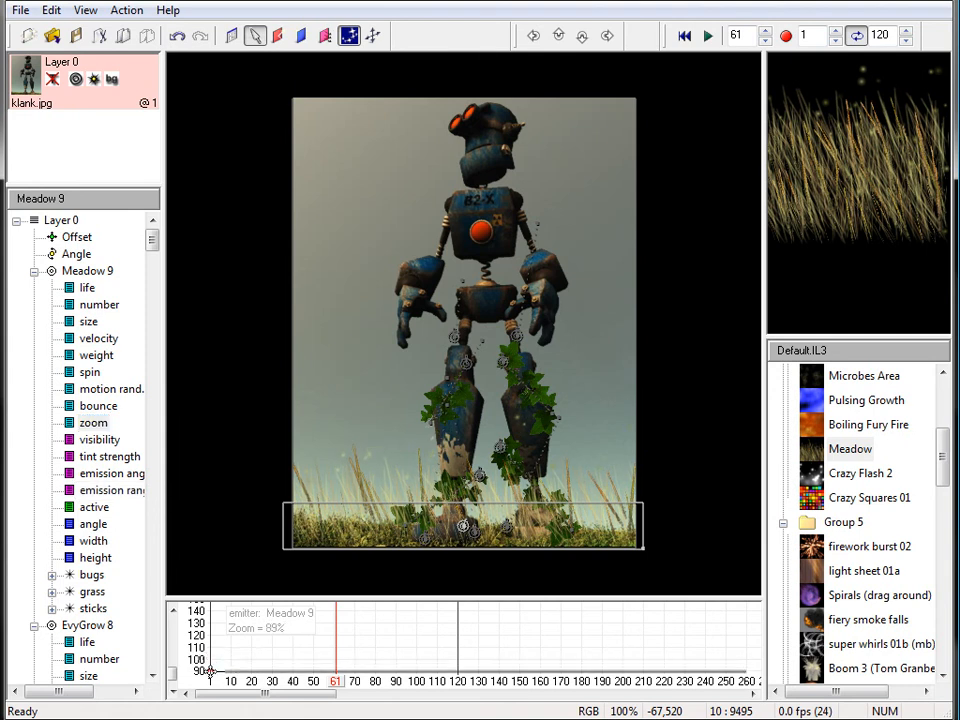
{"action": "left_click_drag", "start_coordinate": [210, 660], "coordinate": [213, 664]}
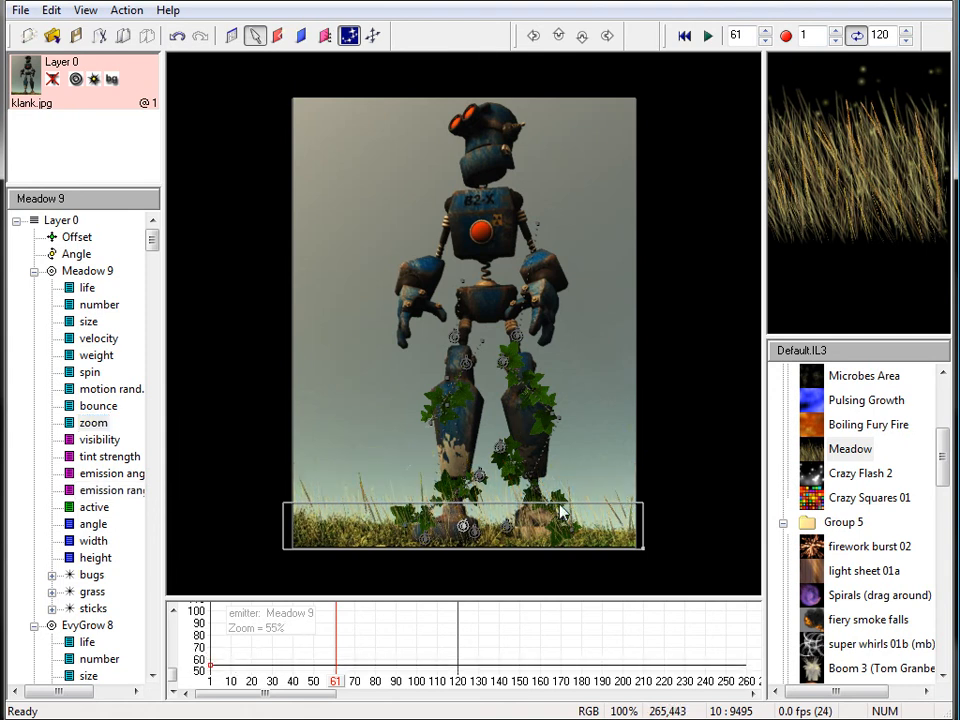
{"action": "left_click", "coordinate": [172, 690]}
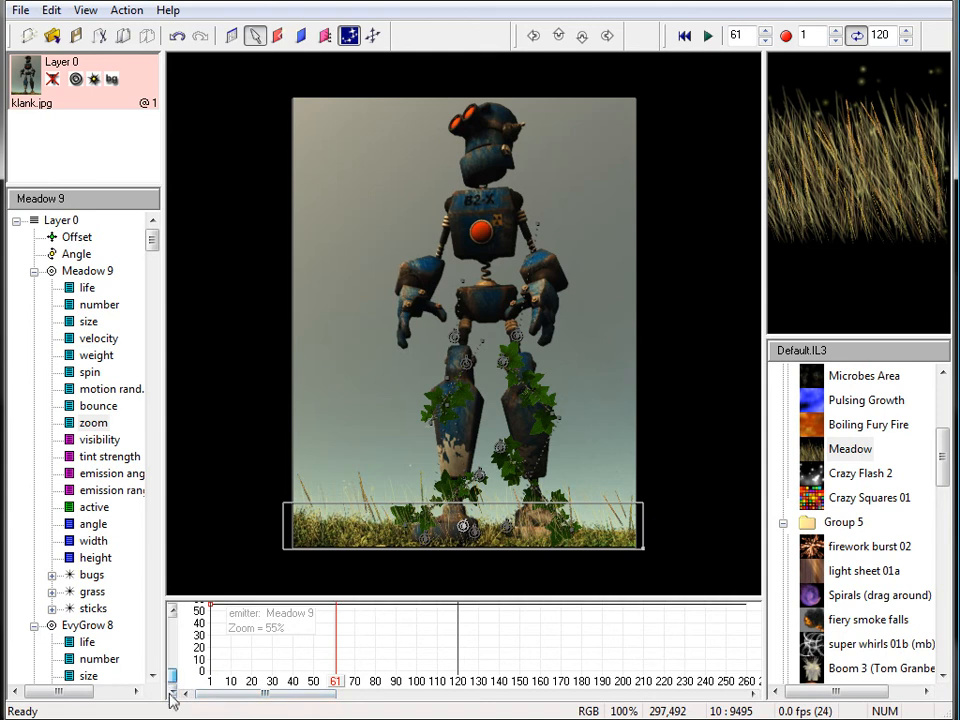
{"action": "mouse_move", "coordinate": [343, 684]}
{"action": "left_mouse_down"}
{"action": "mouse_move", "coordinate": [272, 681]}
{"action": "mouse_move", "coordinate": [456, 703]}
{"action": "mouse_move", "coordinate": [302, 690]}
{"action": "mouse_move", "coordinate": [408, 690]}
{"action": "left_mouse_up"}
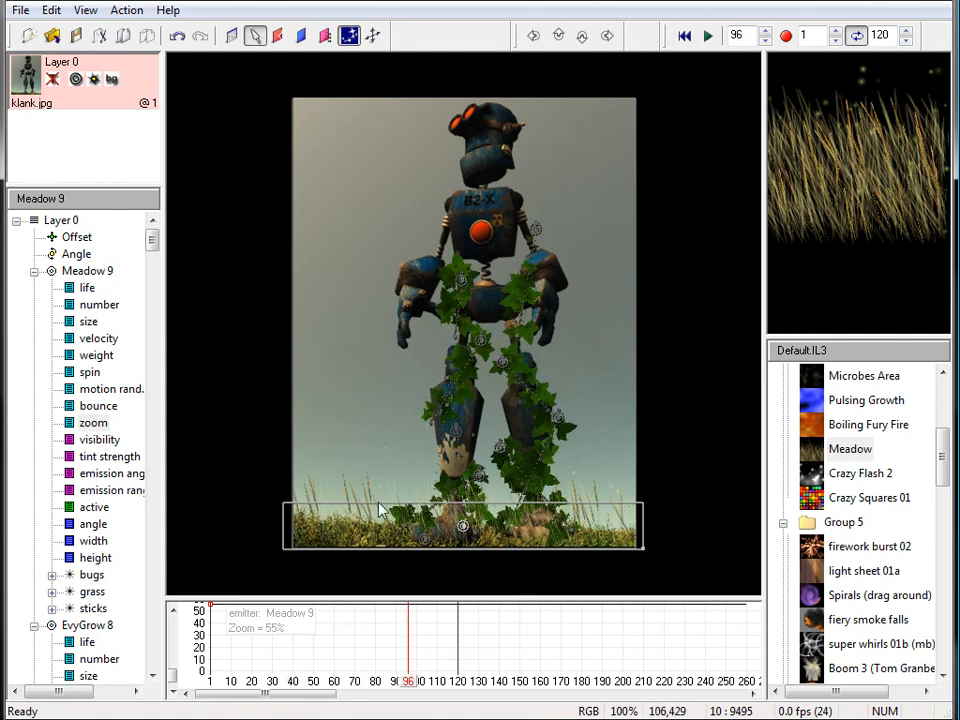
- Raise the number of the Meadow emitter's grass particle type to about 164 and play the animation from frame 85
{"action": "left_click", "coordinate": [51, 592]}
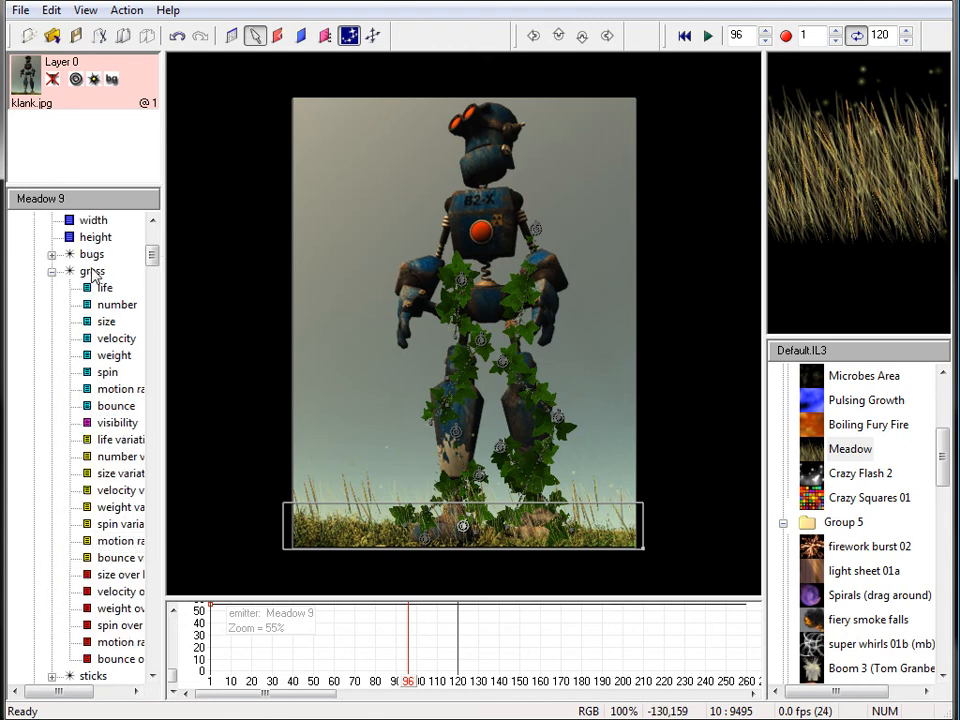
{"action": "left_click", "coordinate": [116, 305]}
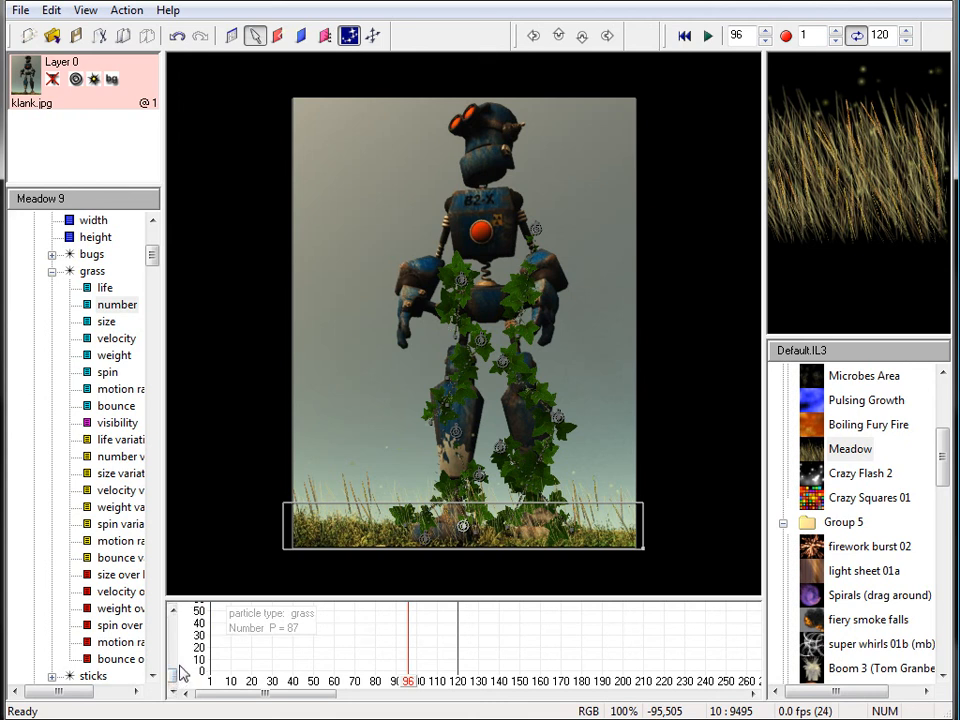
{"action": "left_click", "coordinate": [174, 614]}
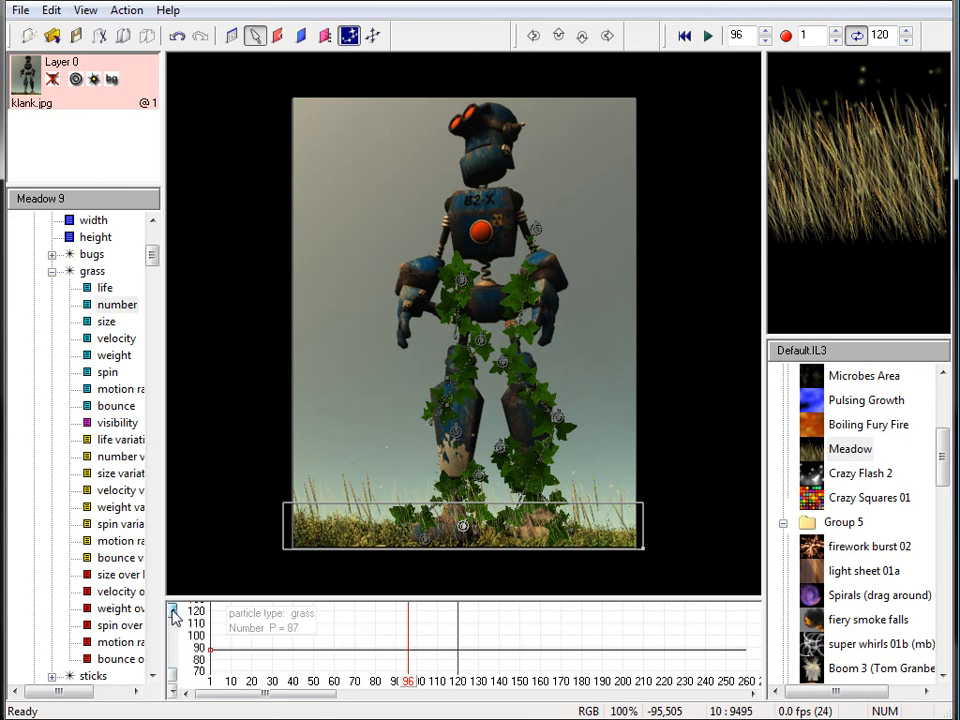
{"action": "left_click_drag", "start_coordinate": [210, 652], "coordinate": [210, 608]}
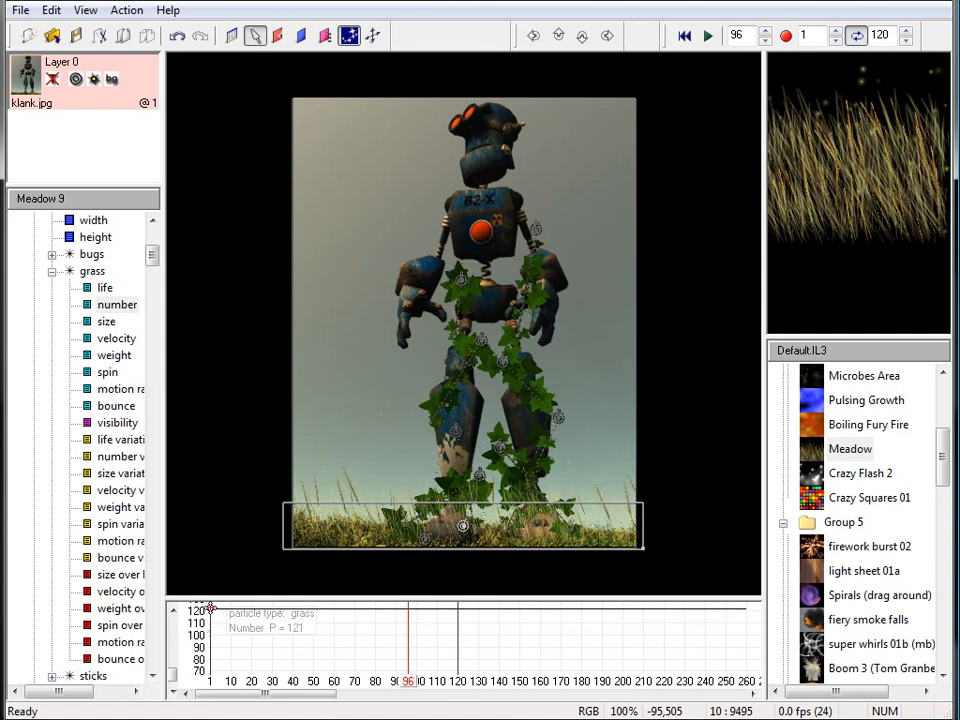
{"action": "left_click", "coordinate": [173, 611]}
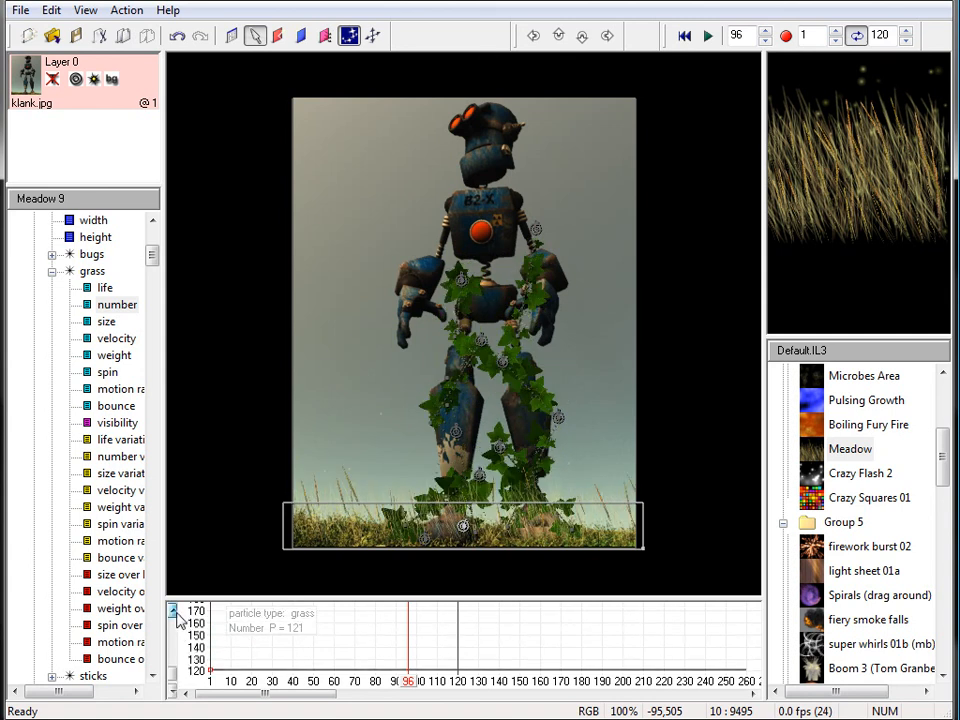
{"action": "left_click_drag", "start_coordinate": [210, 678], "coordinate": [210, 612]}
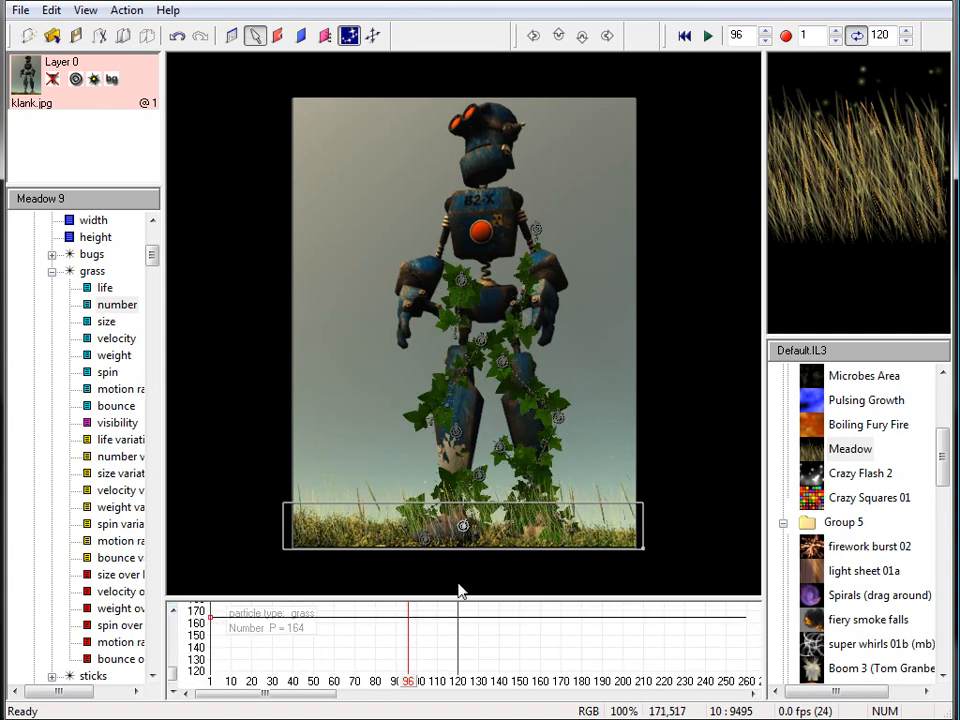
{"action": "left_click_drag", "start_coordinate": [410, 685], "coordinate": [390, 688]}
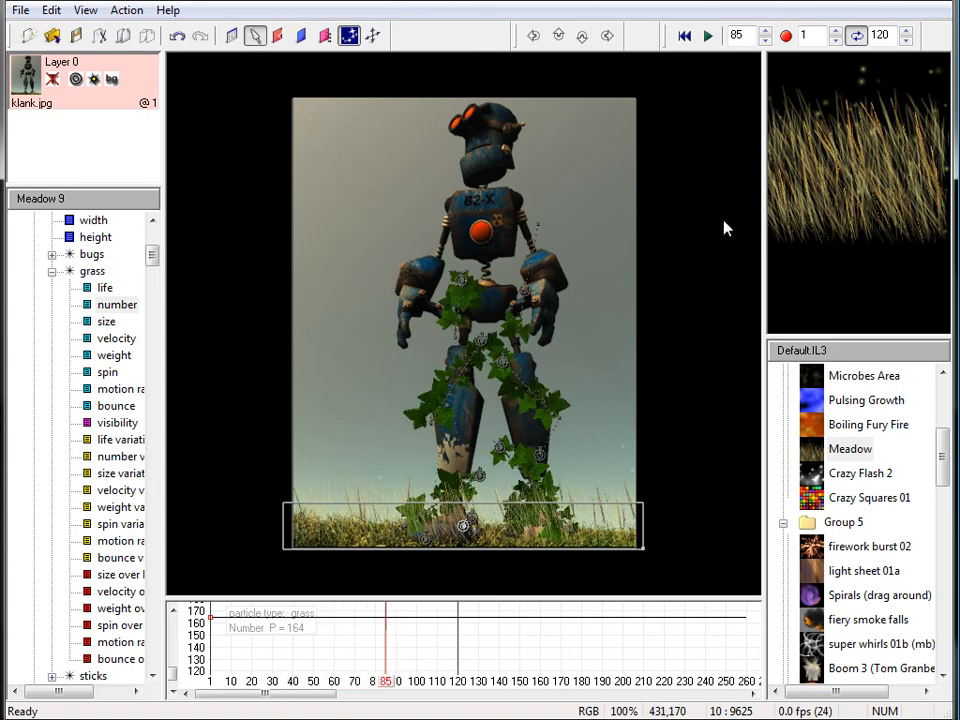
{"action": "left_click", "coordinate": [707, 36]}
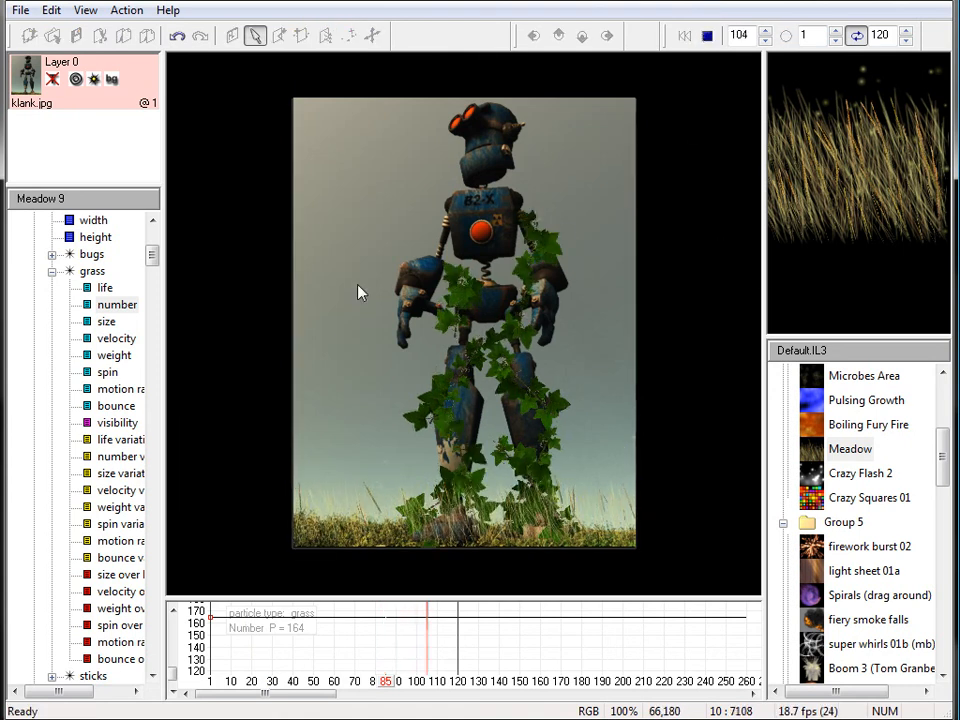